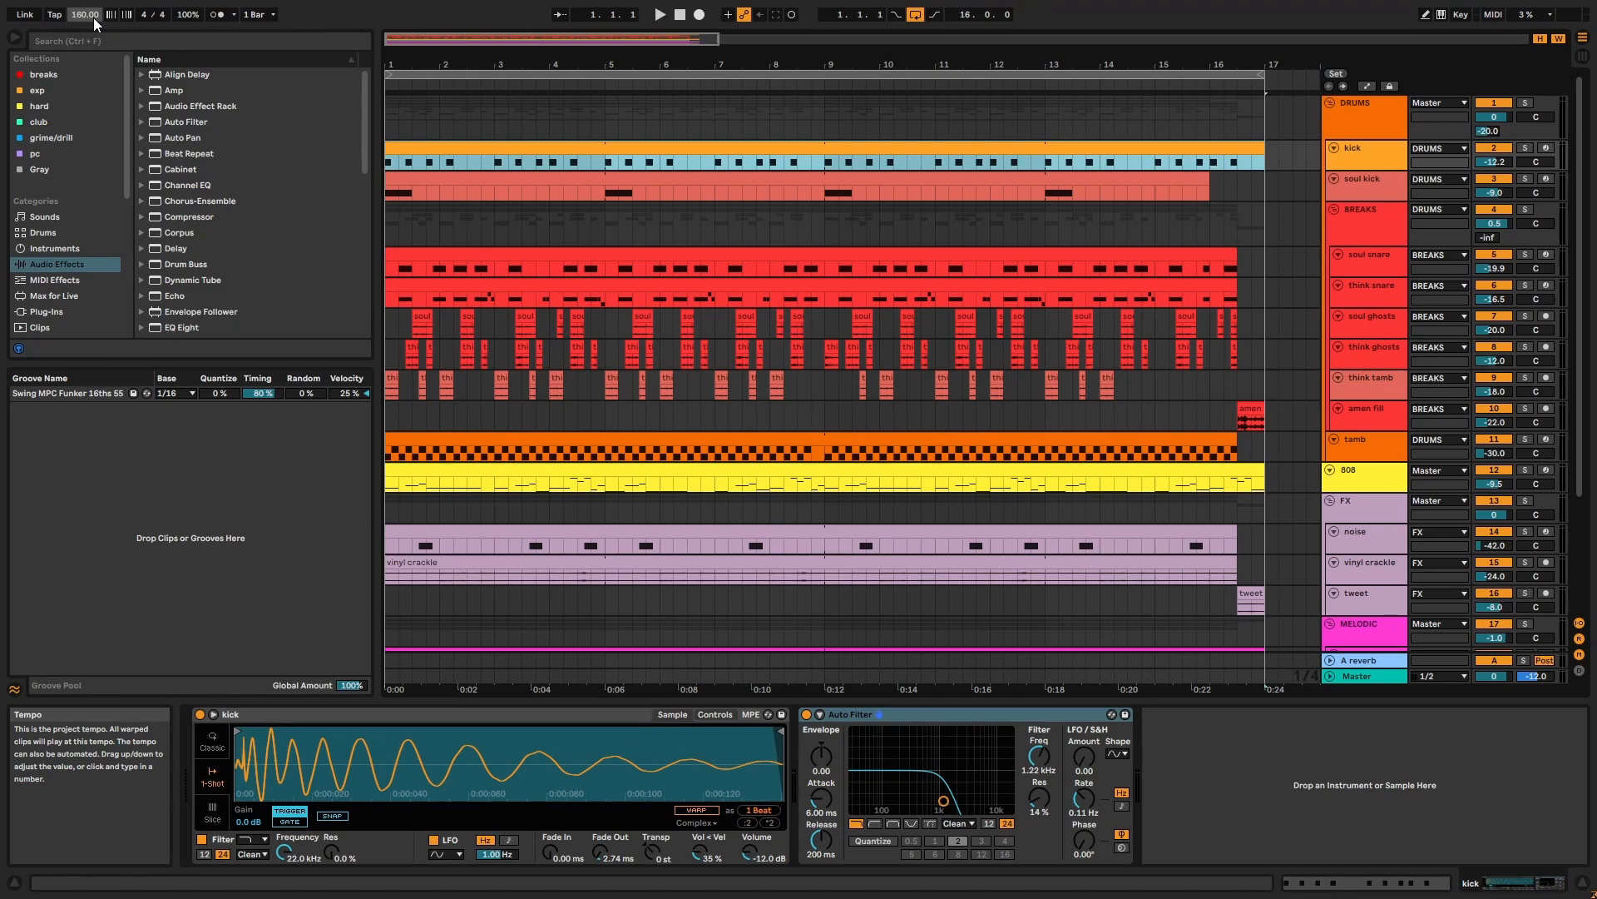
Step: Solo and audition the DRUMS group, and solo the kick track within it
left_click(1529, 104)
key("space")
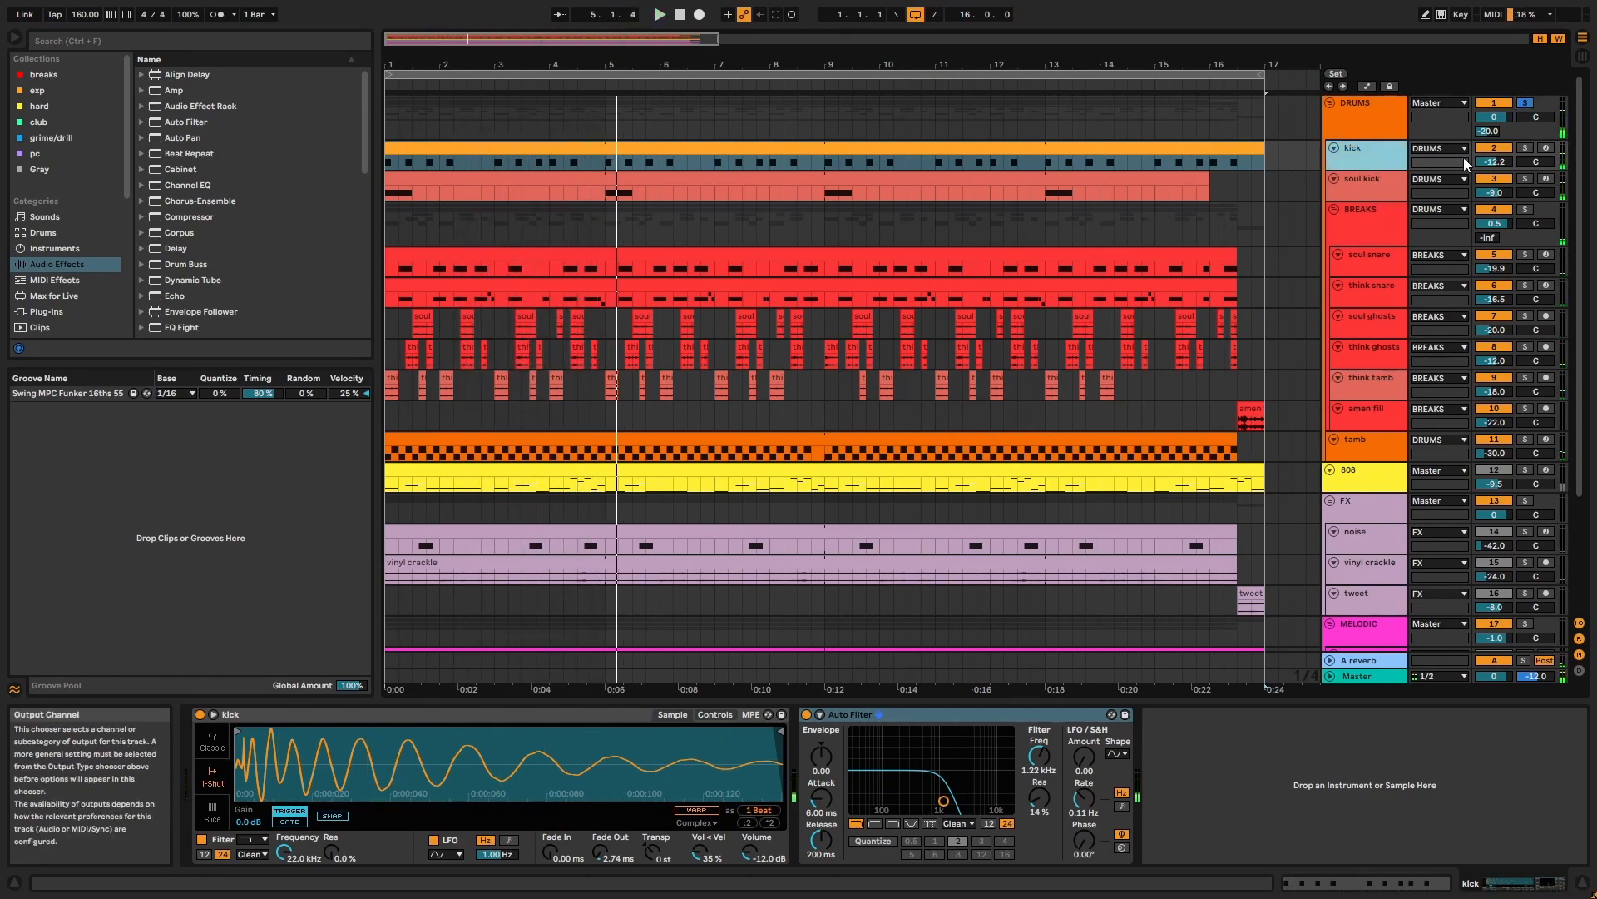
left_click(1526, 149)
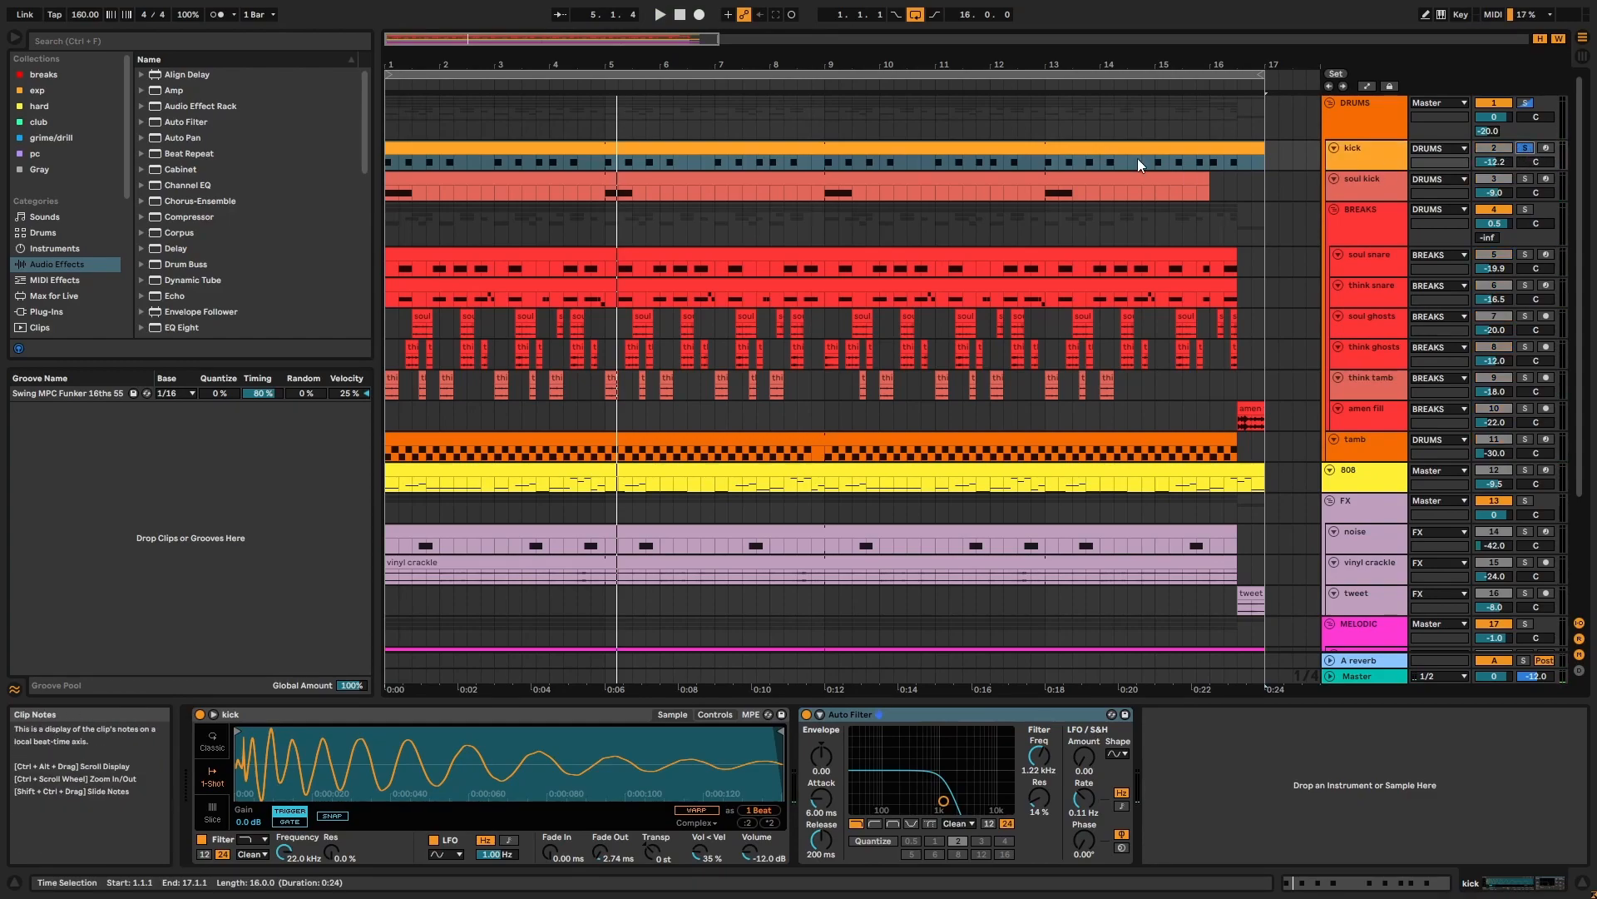
Step: Audition the soloed kick track with its Auto Filter, and unsolo it to hear the kick in the full mix
left_click(1136, 162)
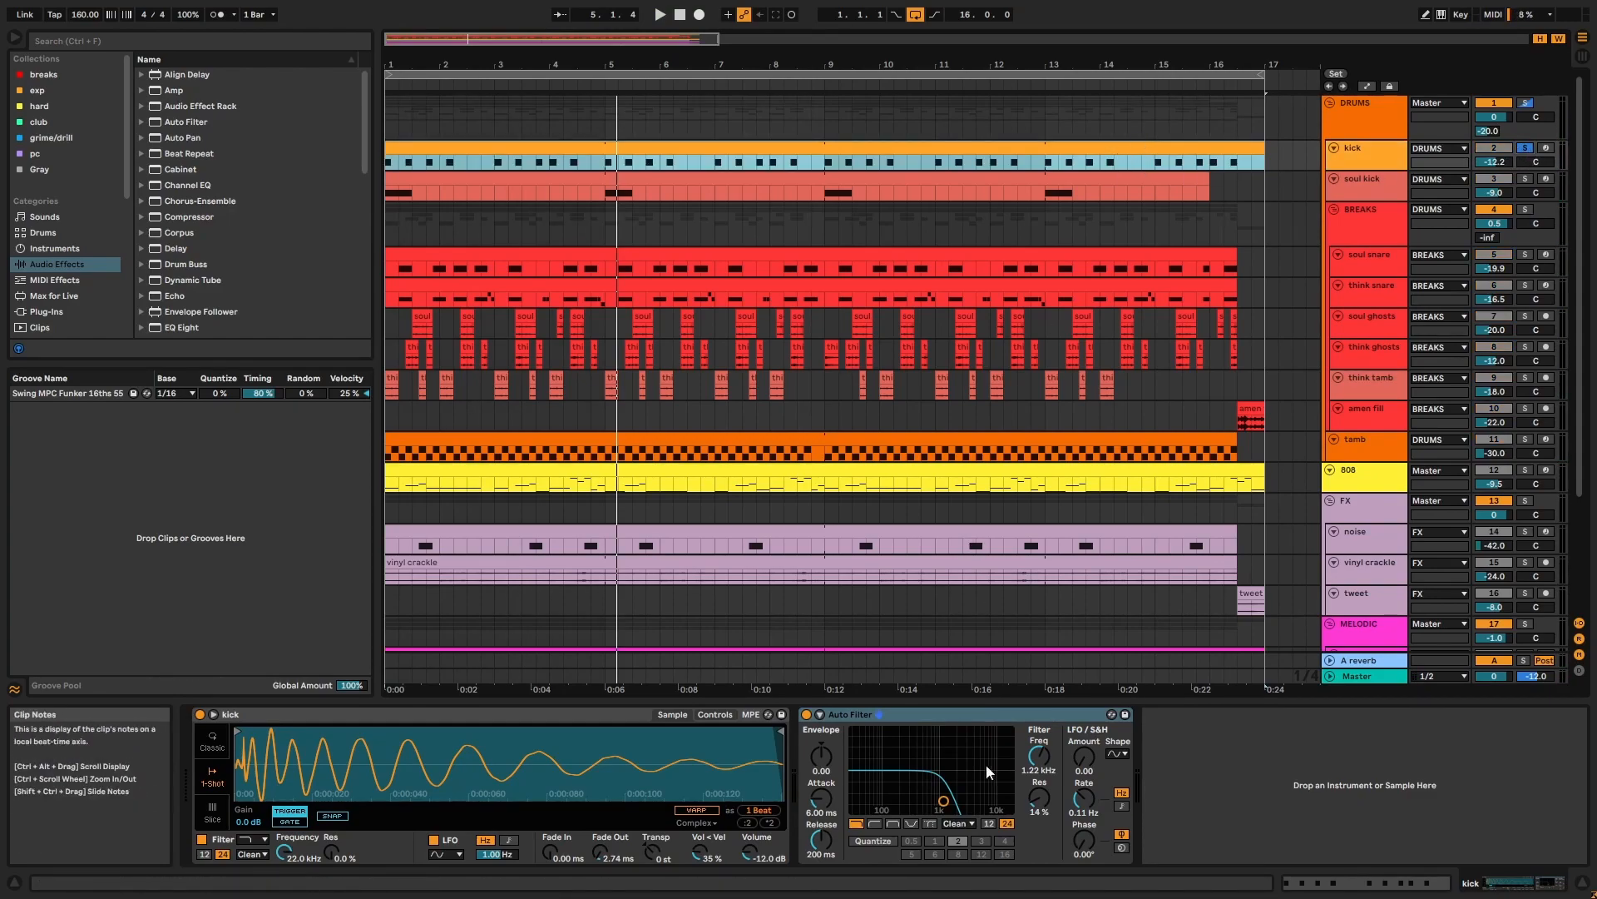
left_click(984, 716)
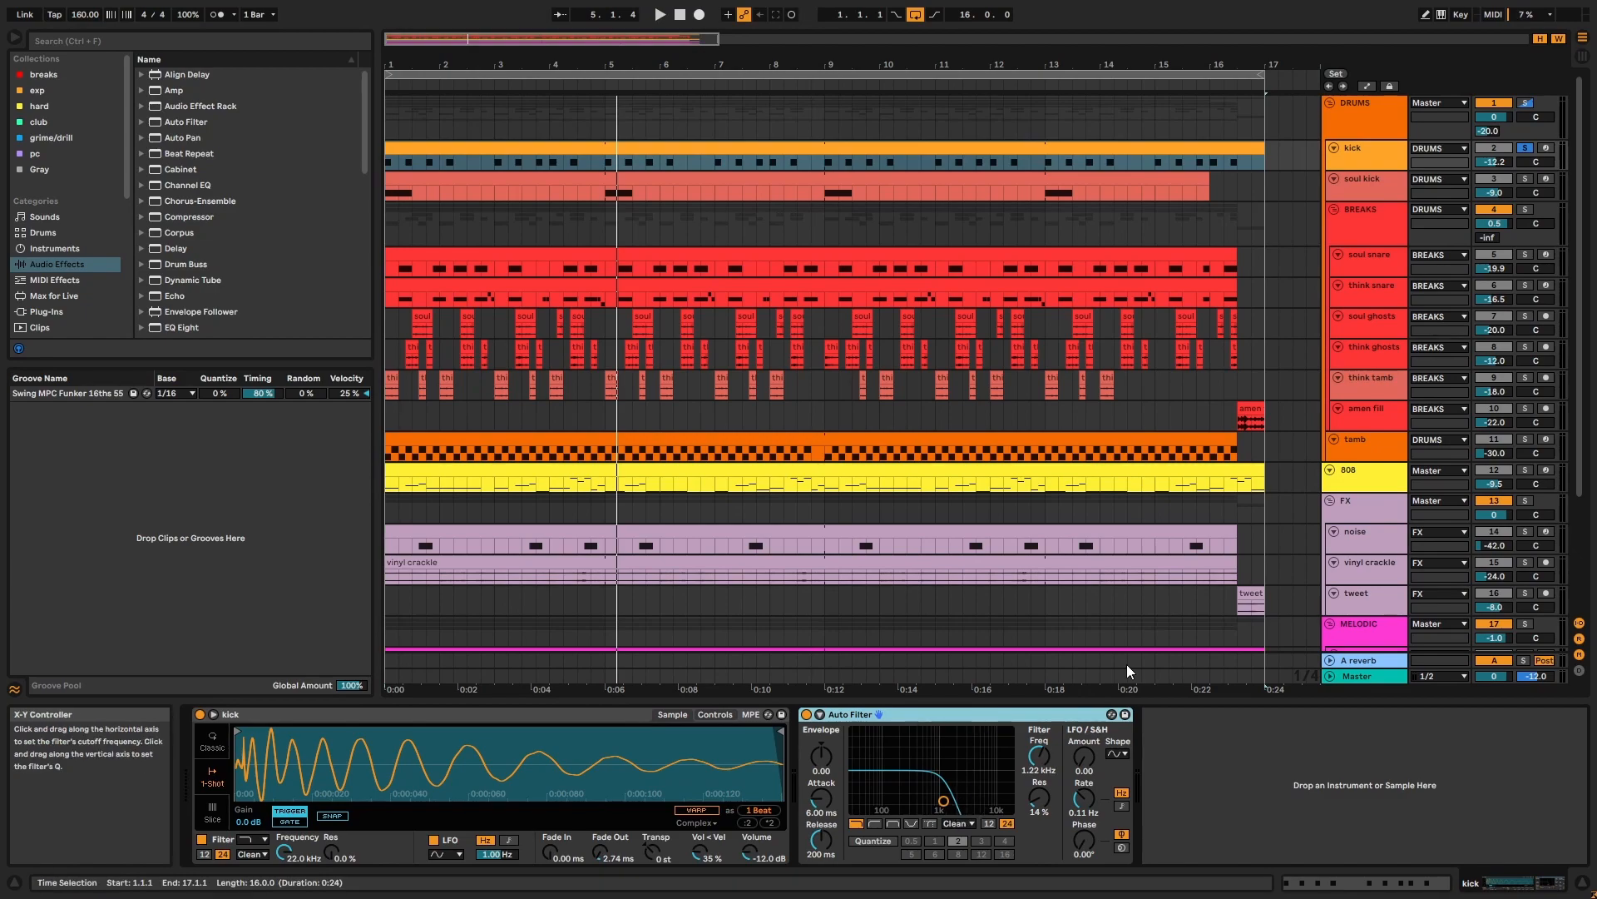
key("space")
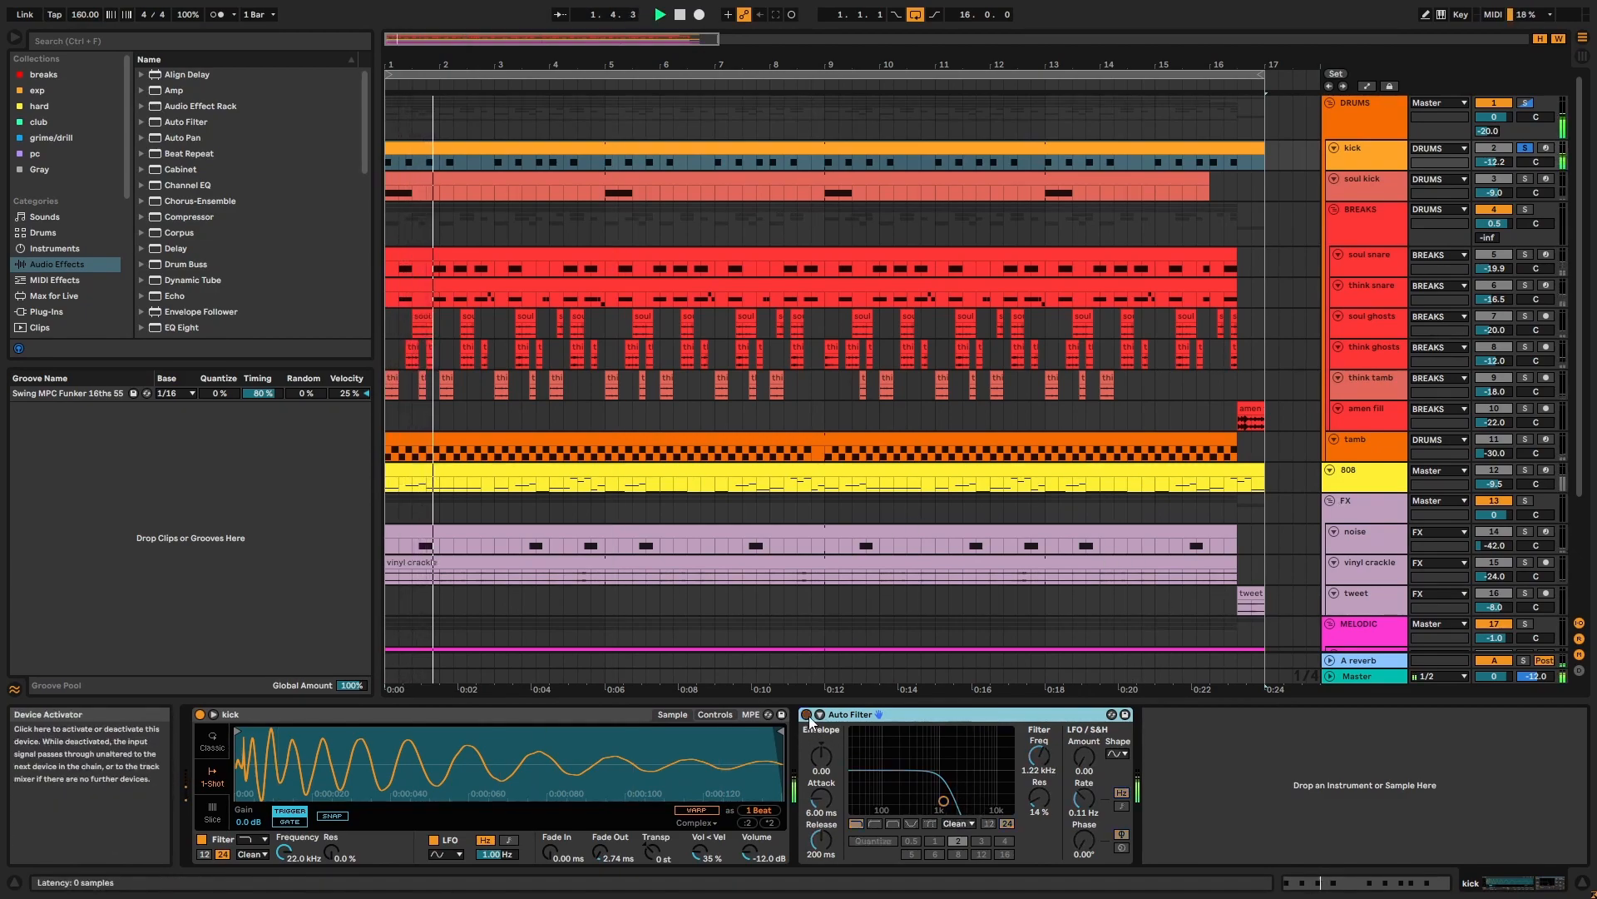
left_click(1525, 148)
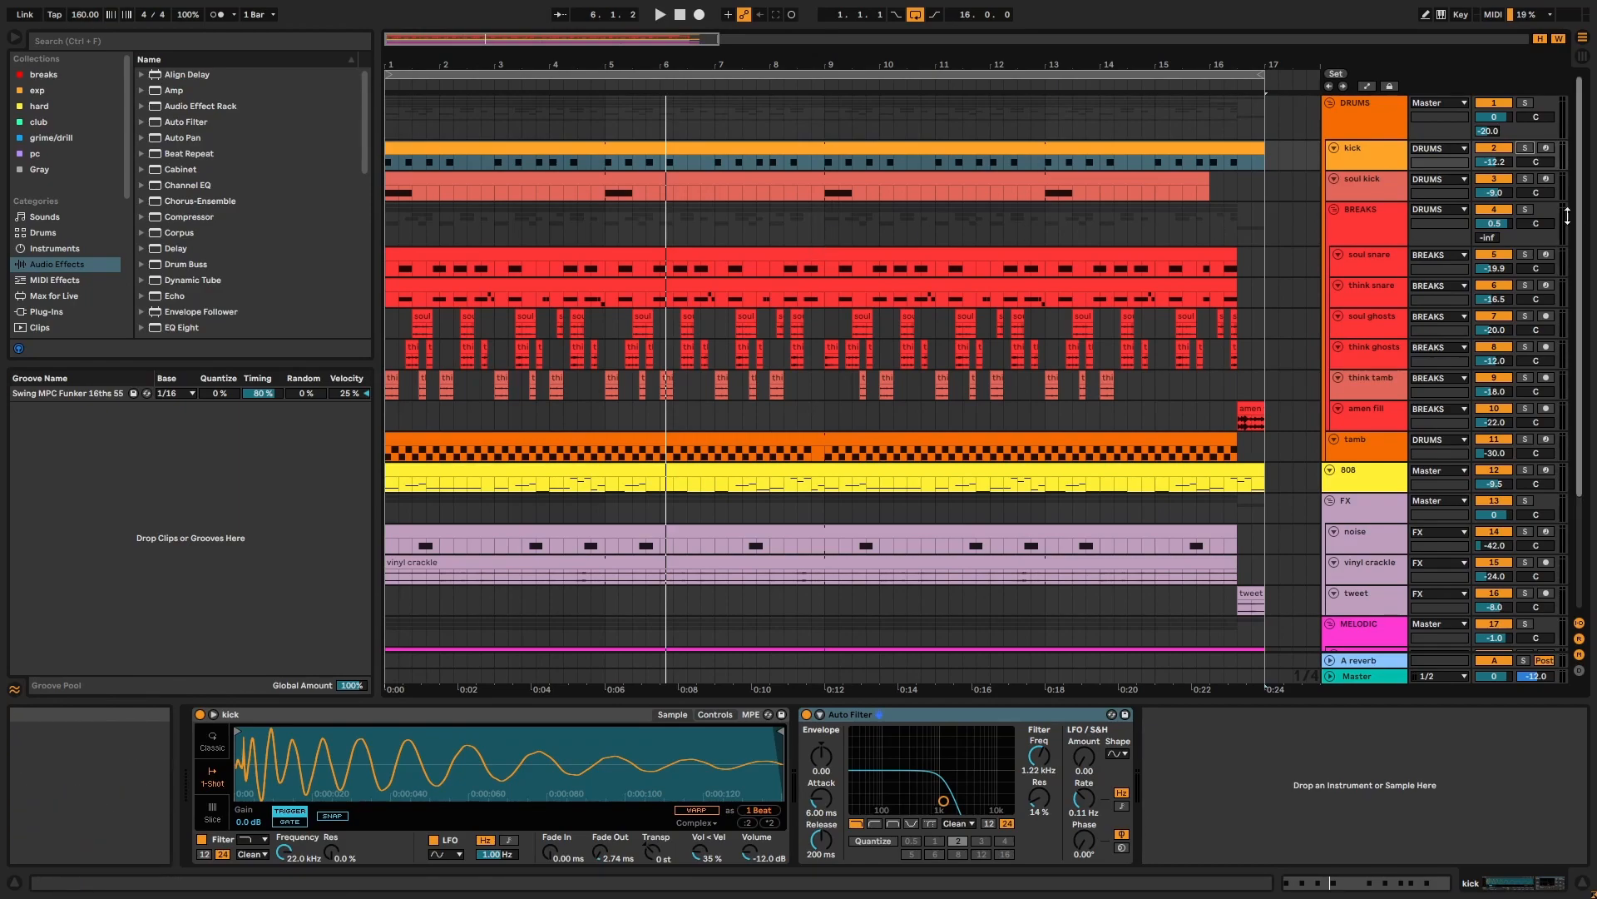
key("space")
left_click(1508, 157)
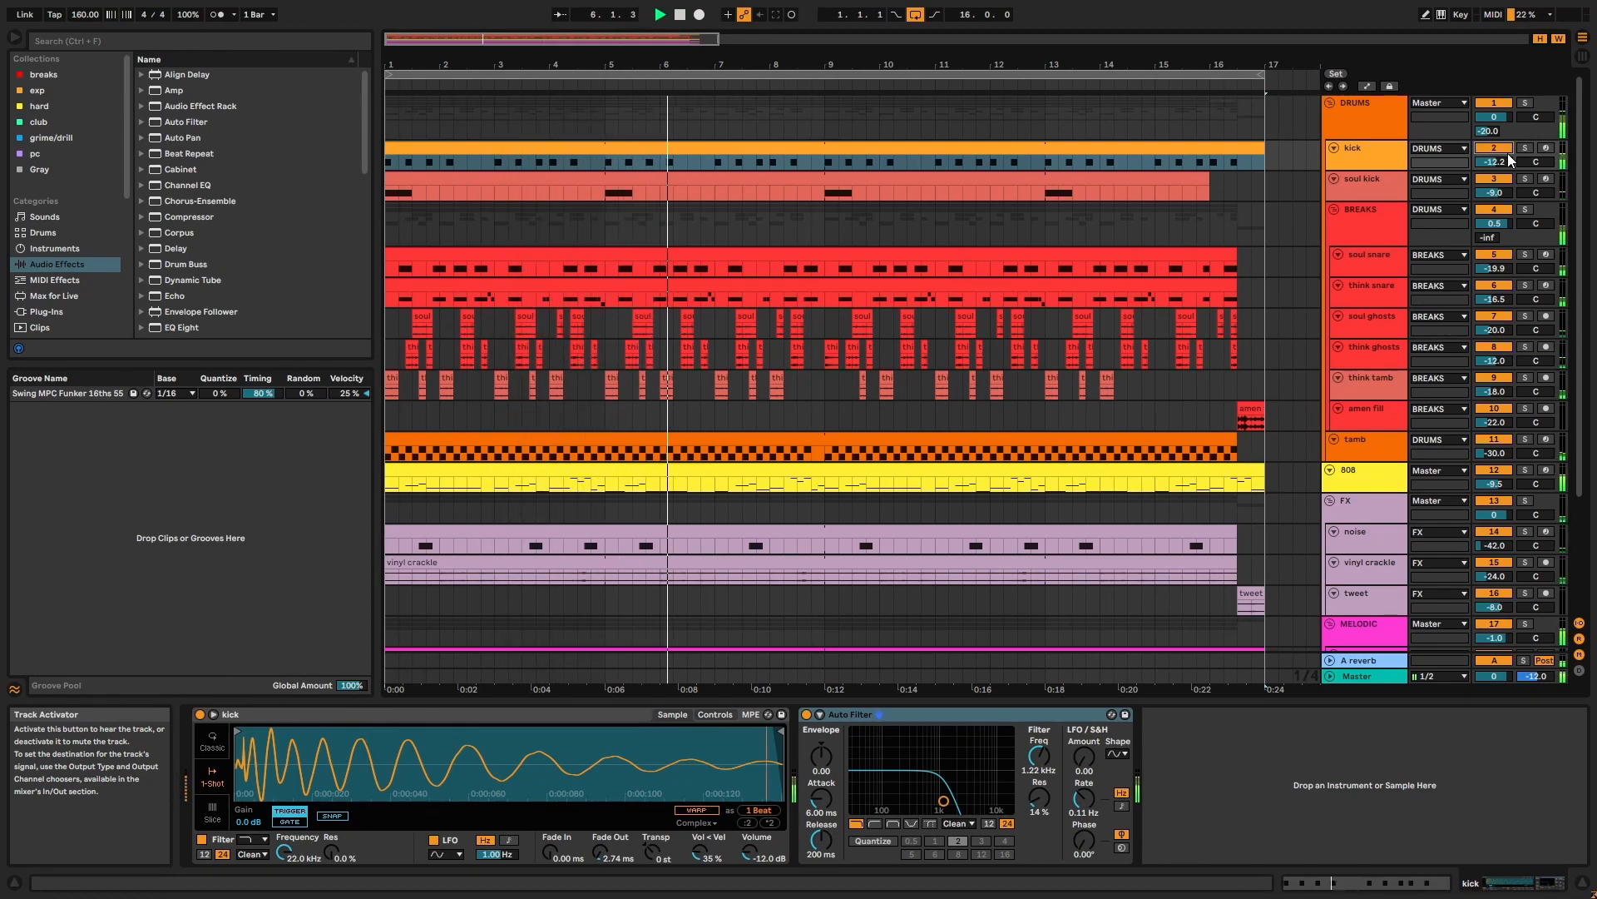
Step: Select the soul kick track, solo it and audition it on its own
left_click(1373, 184)
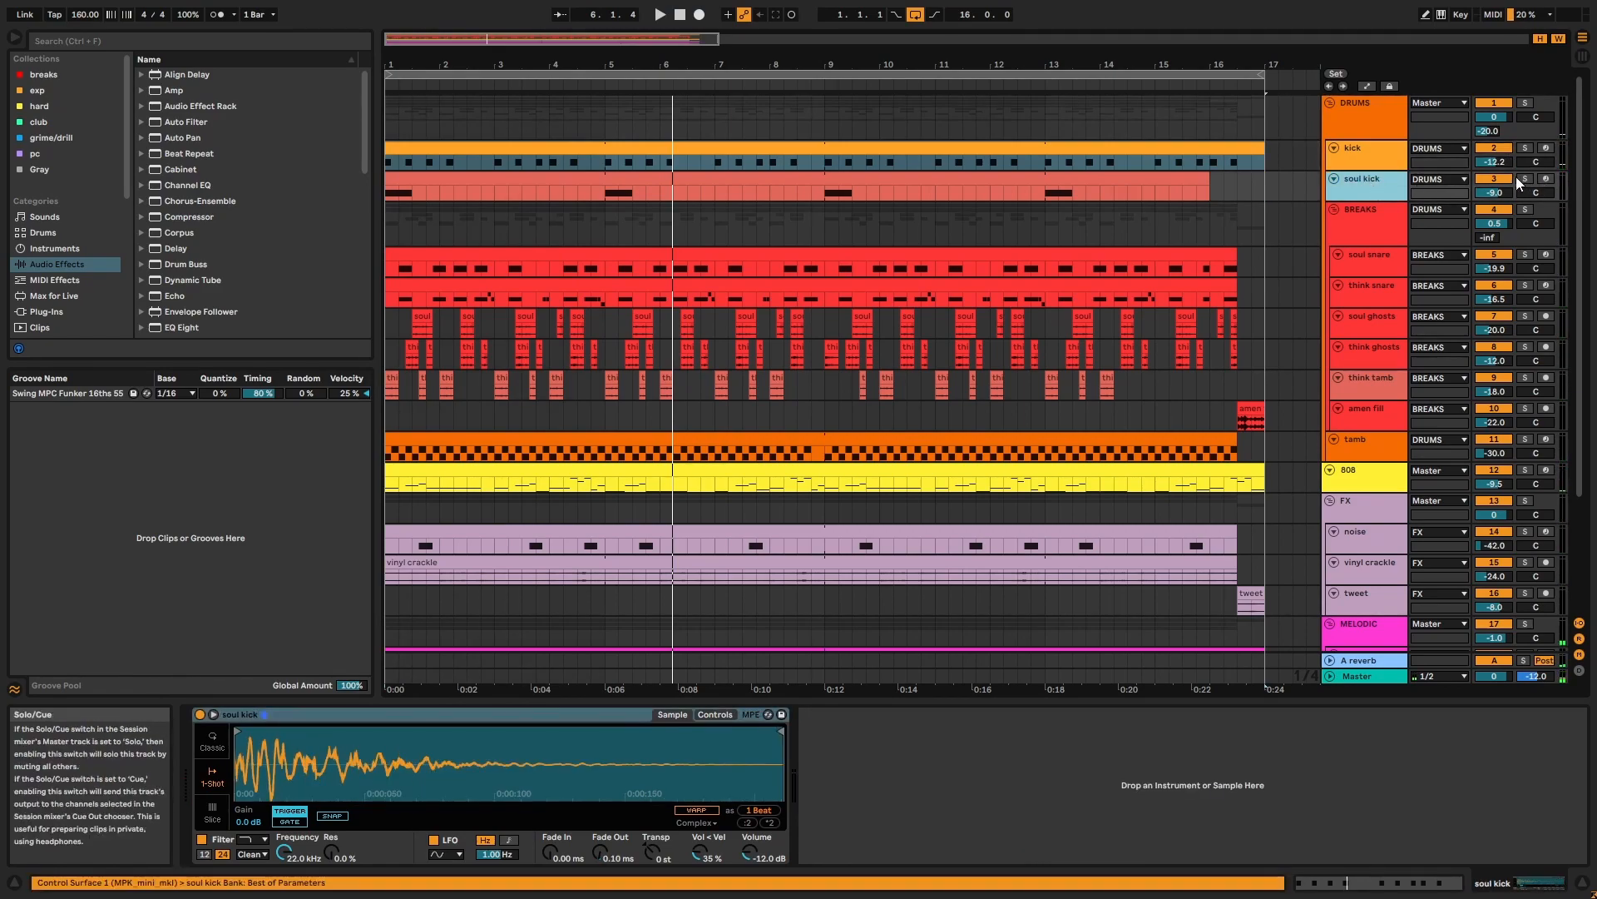
left_click(1527, 179)
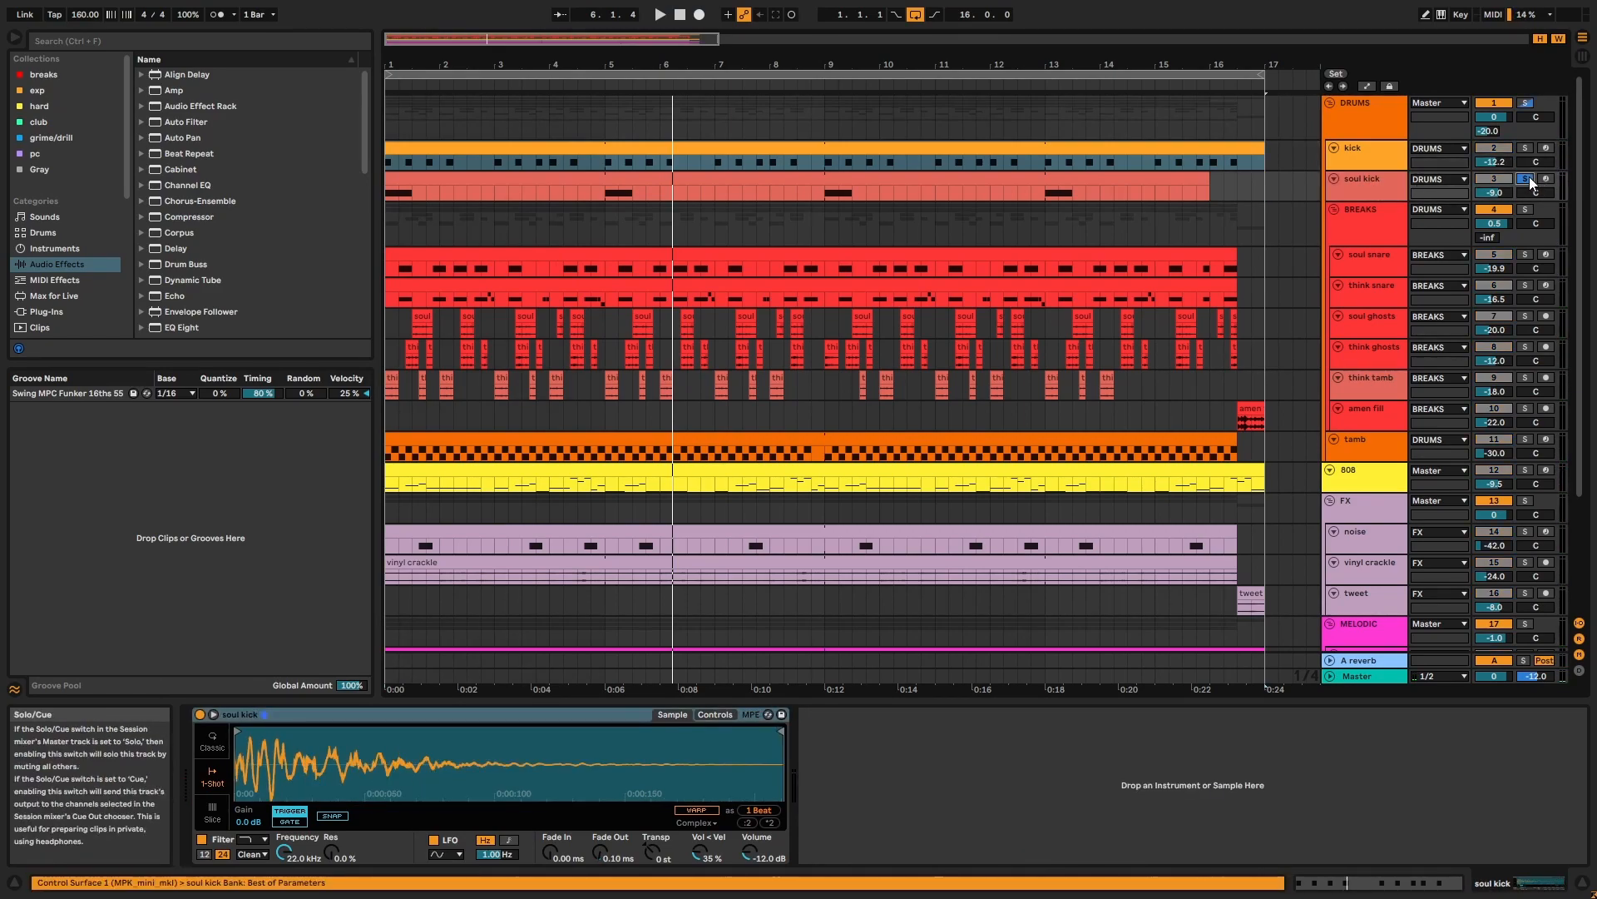
key("space")
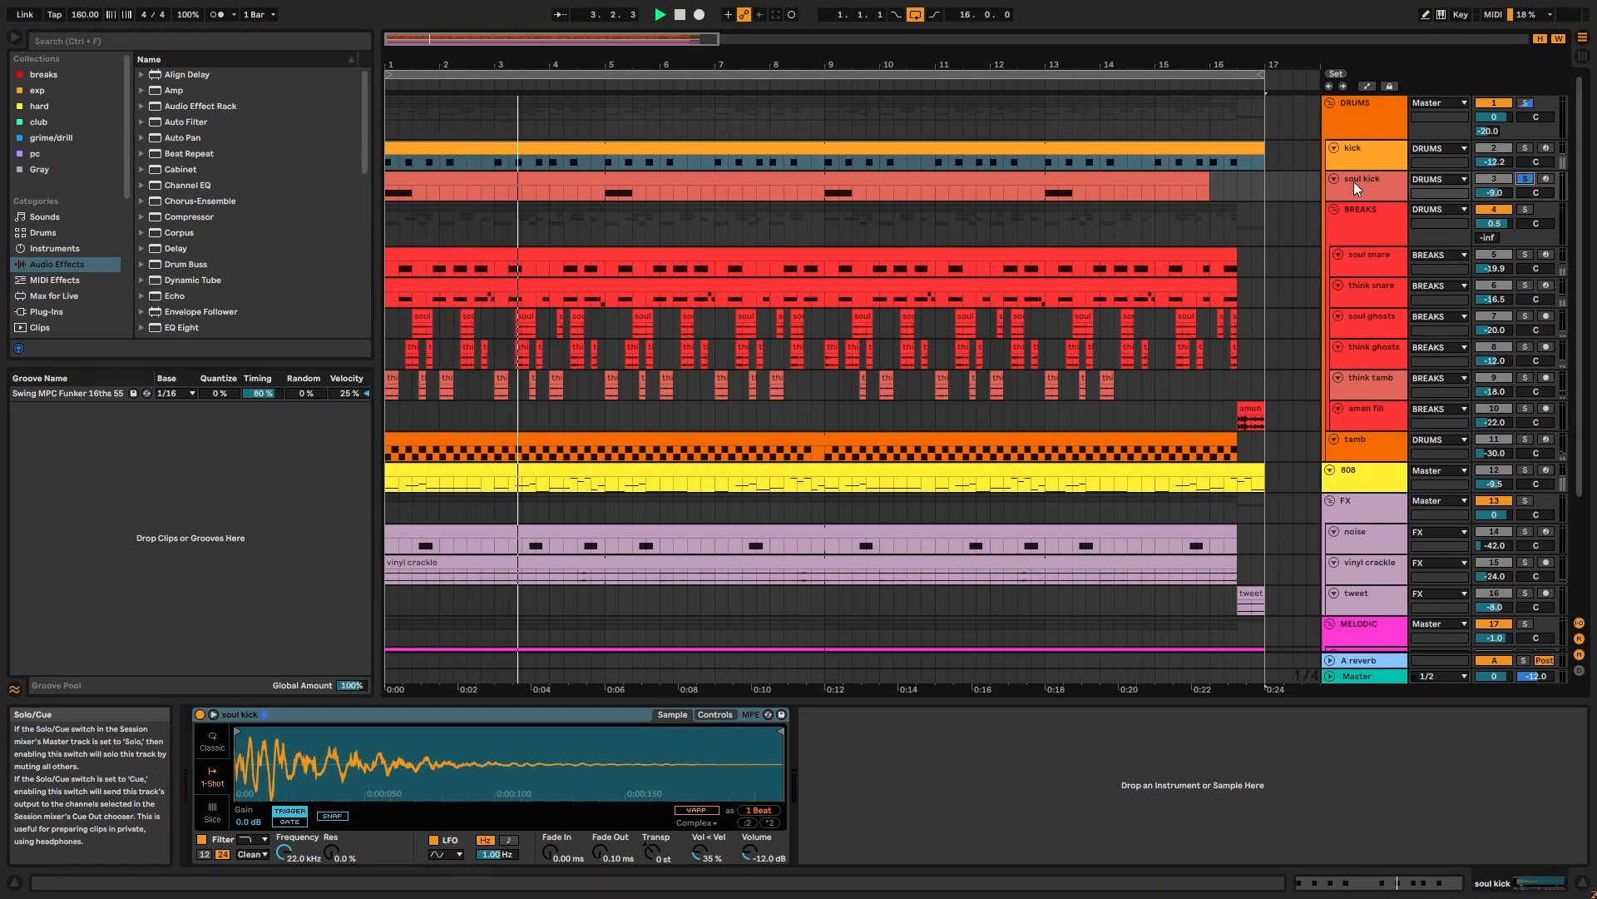
key("space")
key("space")
Step: Unsolo the soul kick and compare the full mix with the soul kick muted and active
left_click(1527, 179)
key("space")
left_click(1494, 178)
key("space")
left_click(1494, 179)
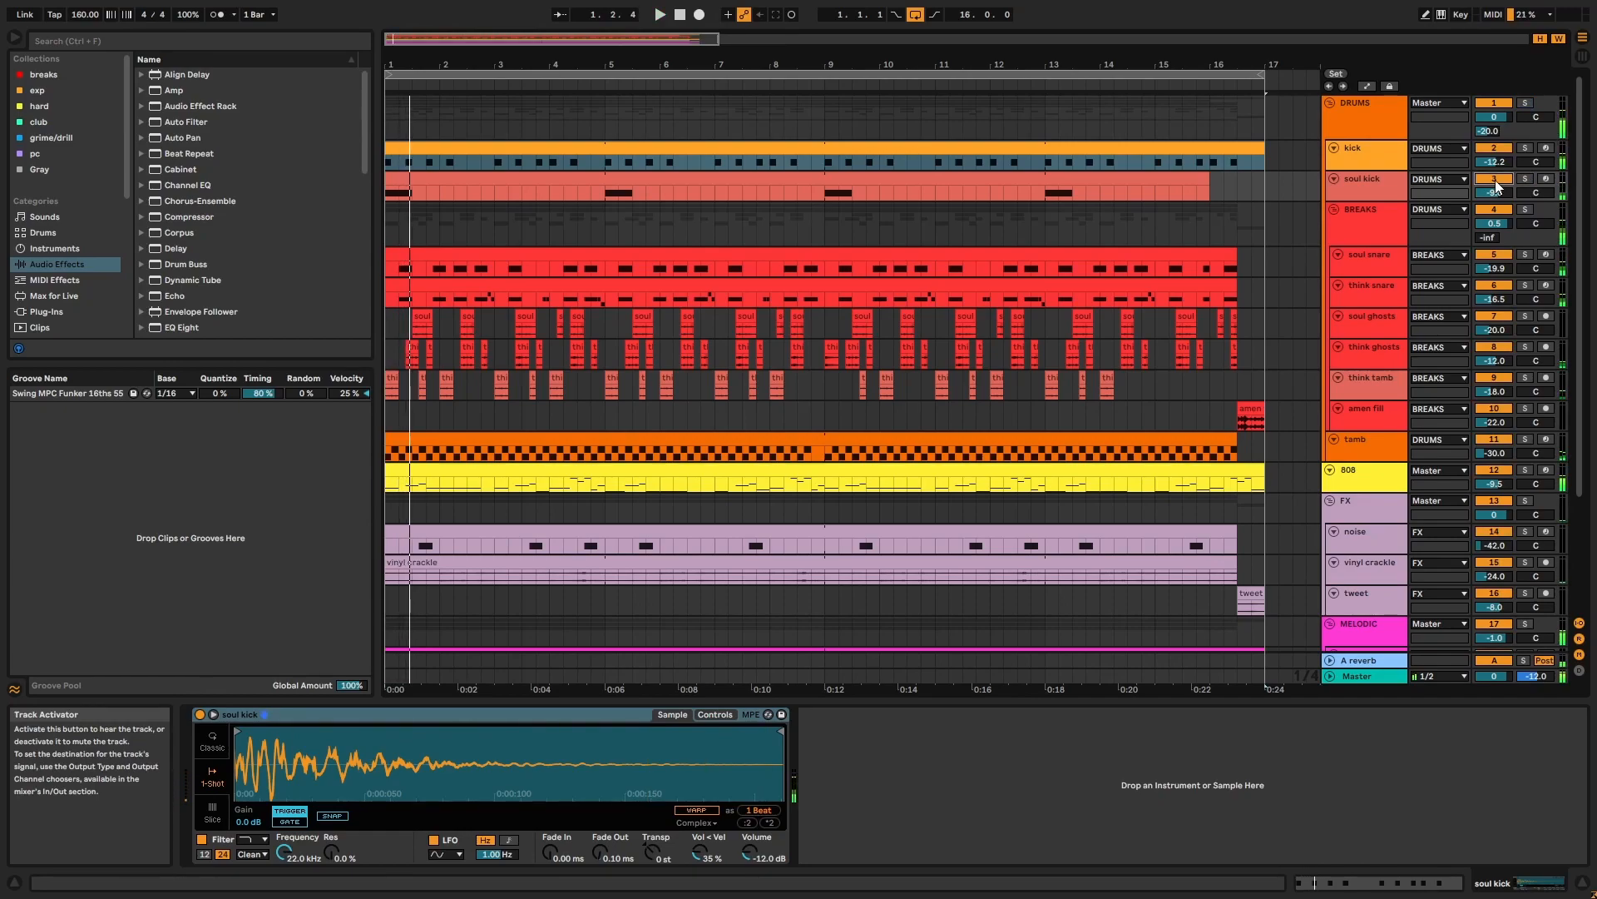
Step: Show the BREAKS group's effects and highlight its clips from bar 1 to about bar 16
left_click(1384, 235)
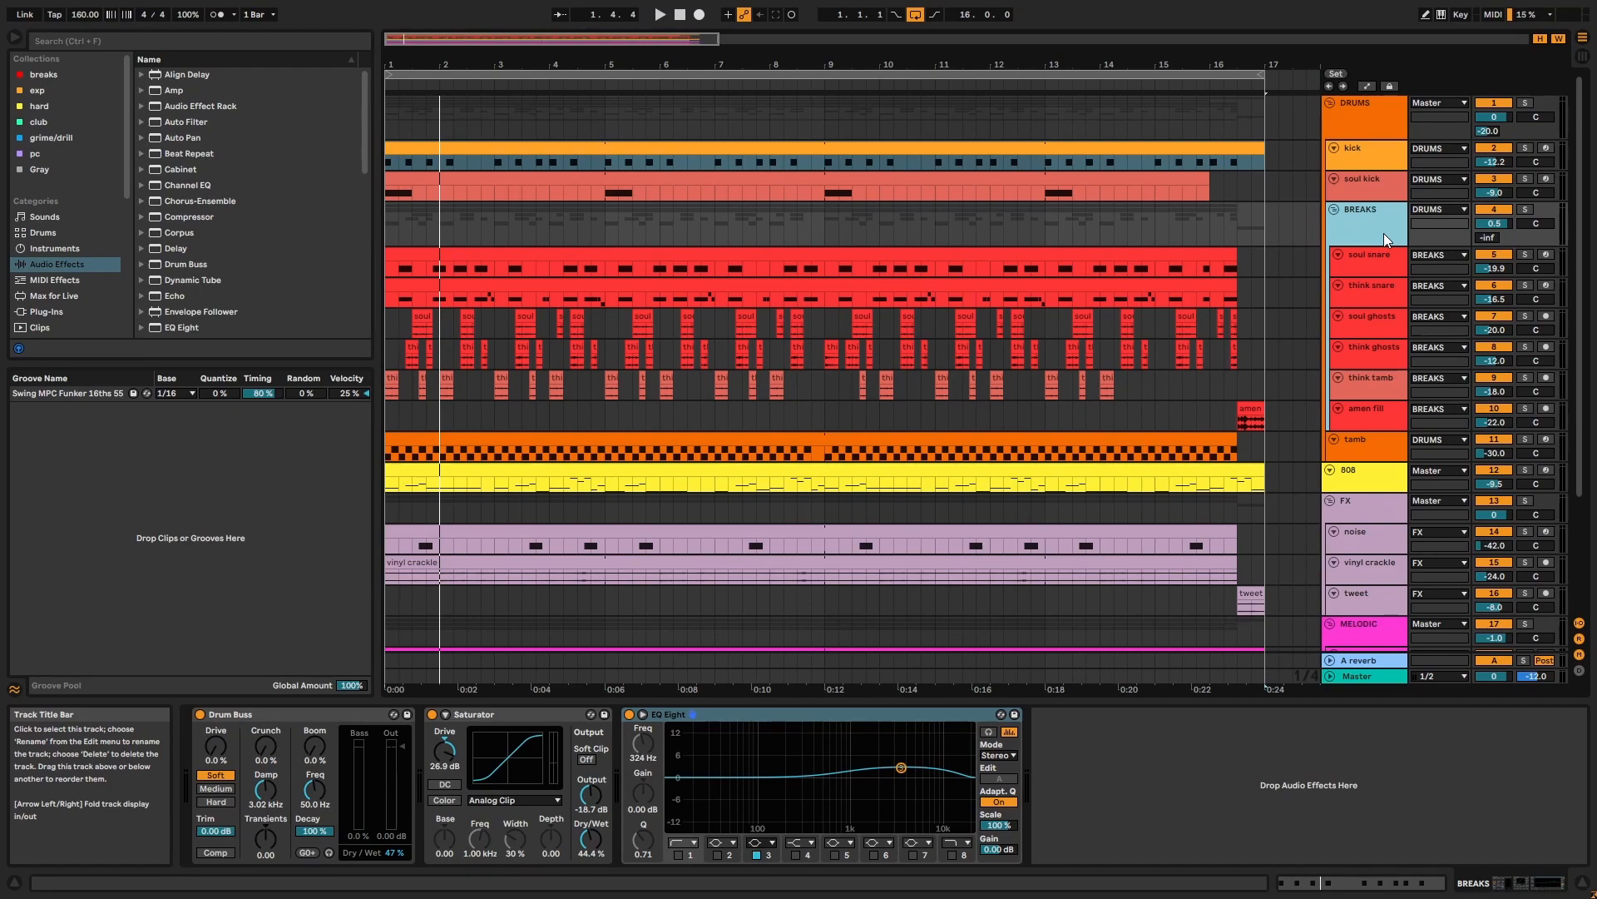
left_click_drag(1225, 416, 381, 237)
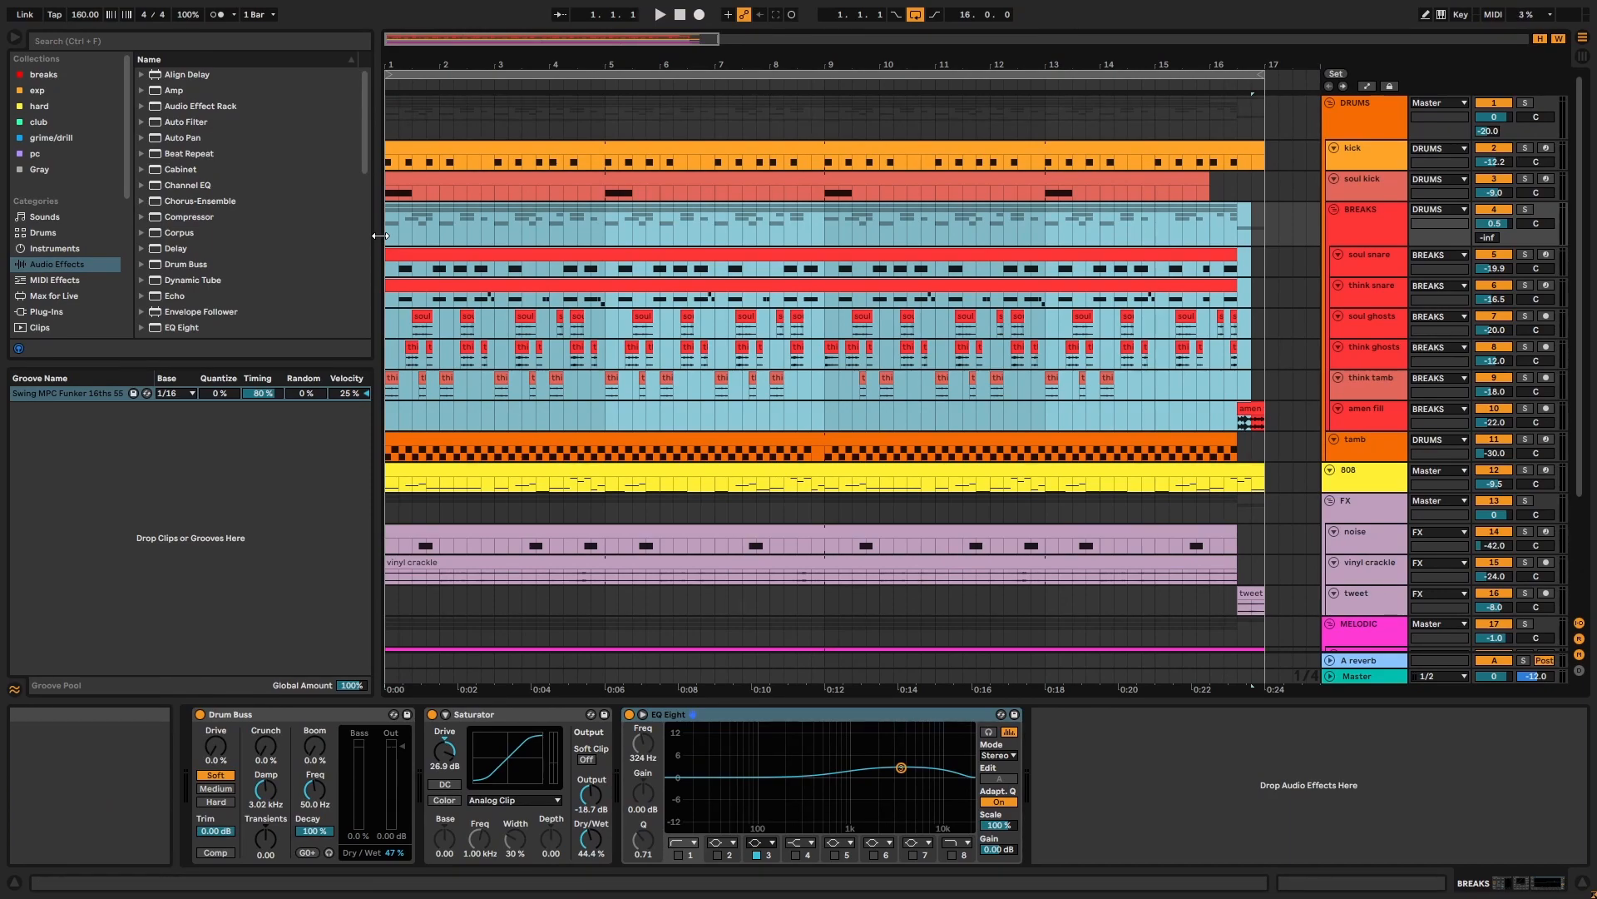
Step: Solo and audition the soul snare track, viewing its clip's notes in the MIDI editor
left_click(1375, 262)
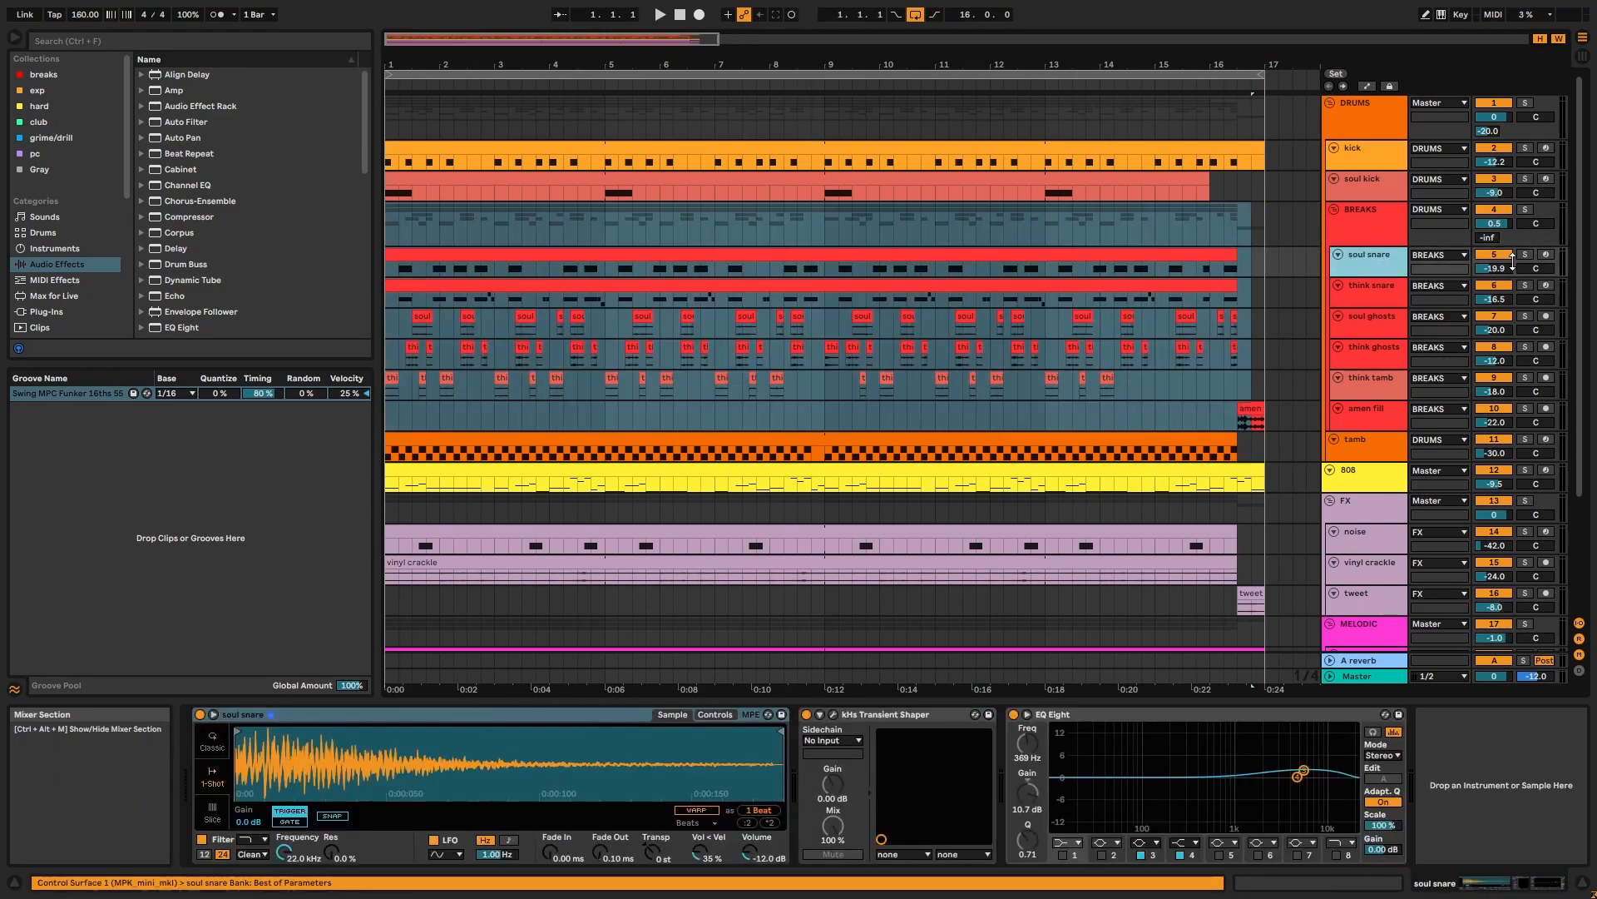
left_click(1524, 257)
left_click(1183, 257)
key("space")
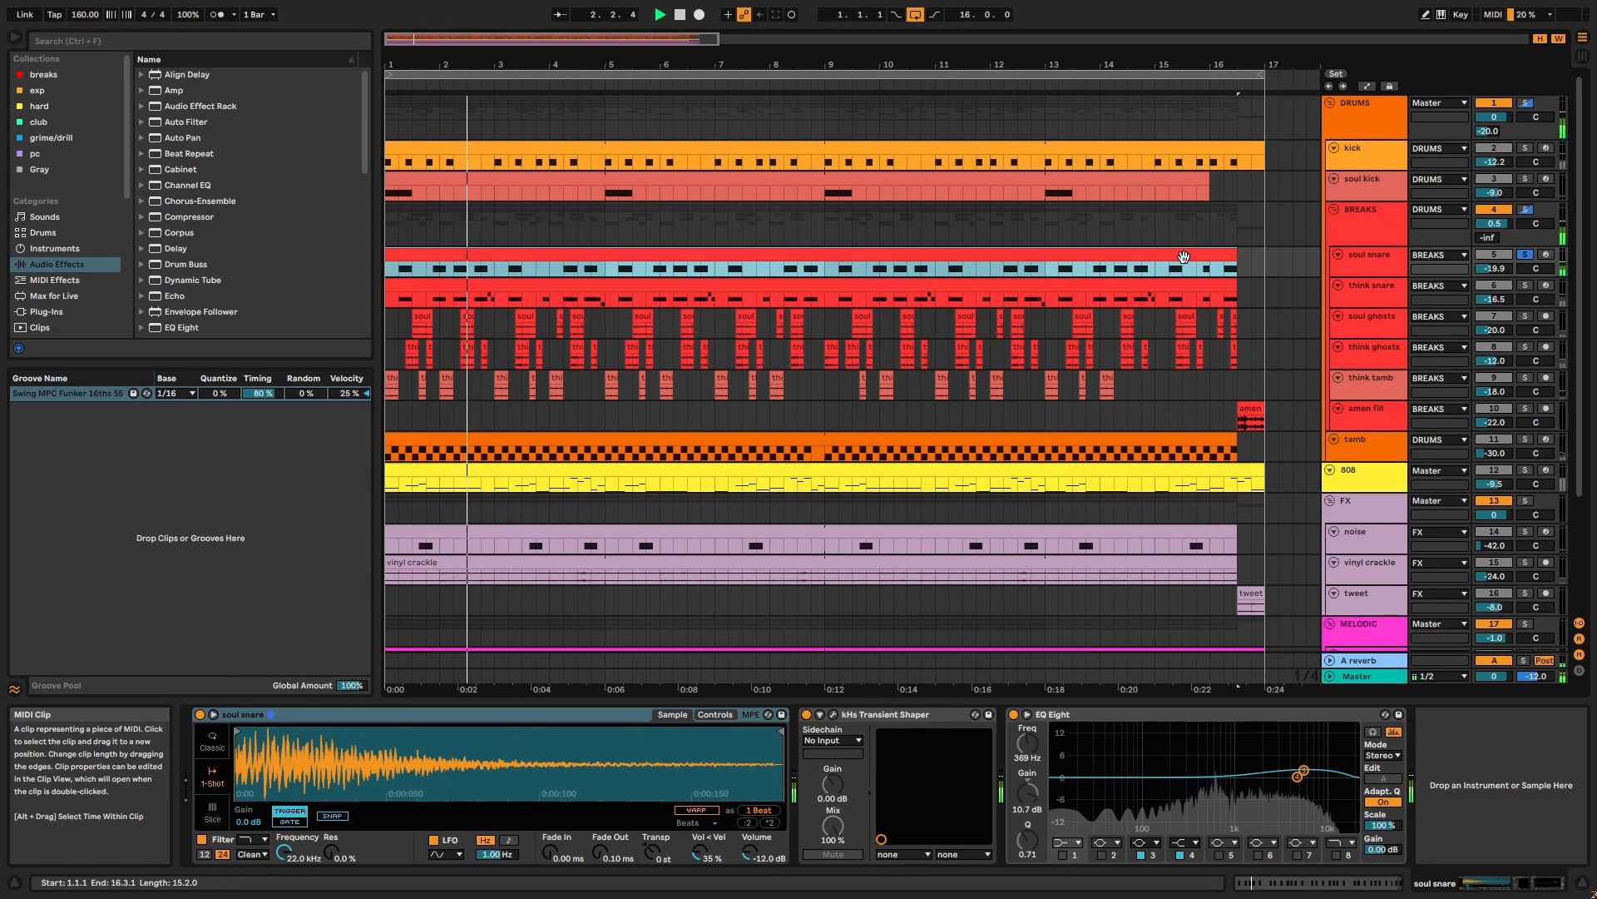
double_click(1183, 257)
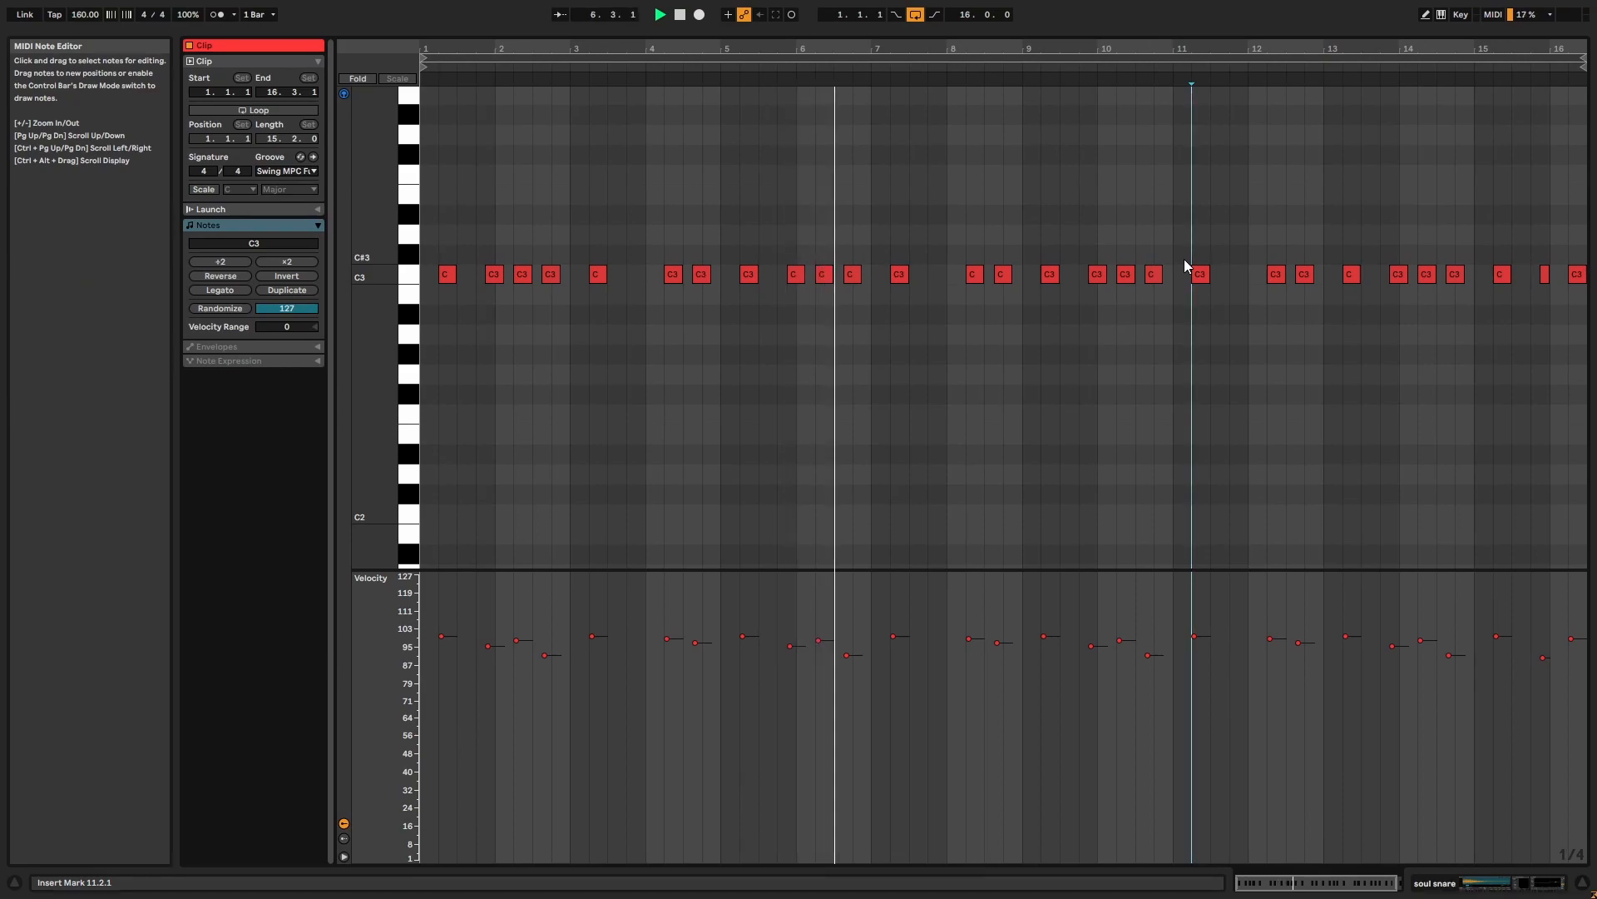
key("ctrl+alt+e")
key("space")
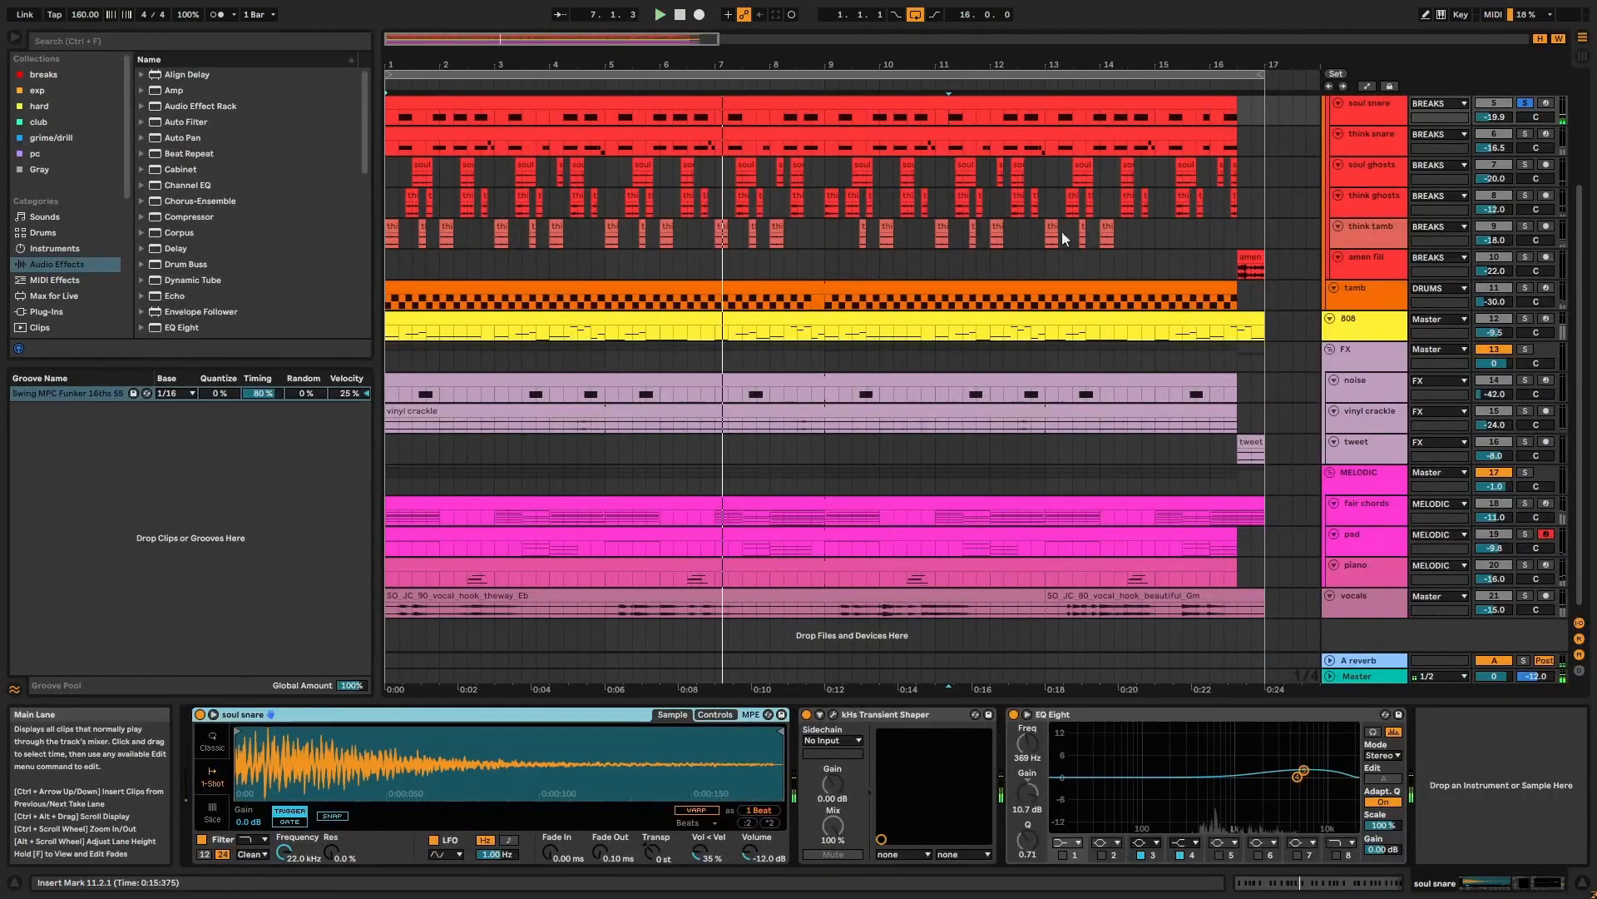
Step: Compare the soul snare with kHs Transient Shaper bypassed and active during playback, with the plug-in's window open for reference
left_click(830, 713)
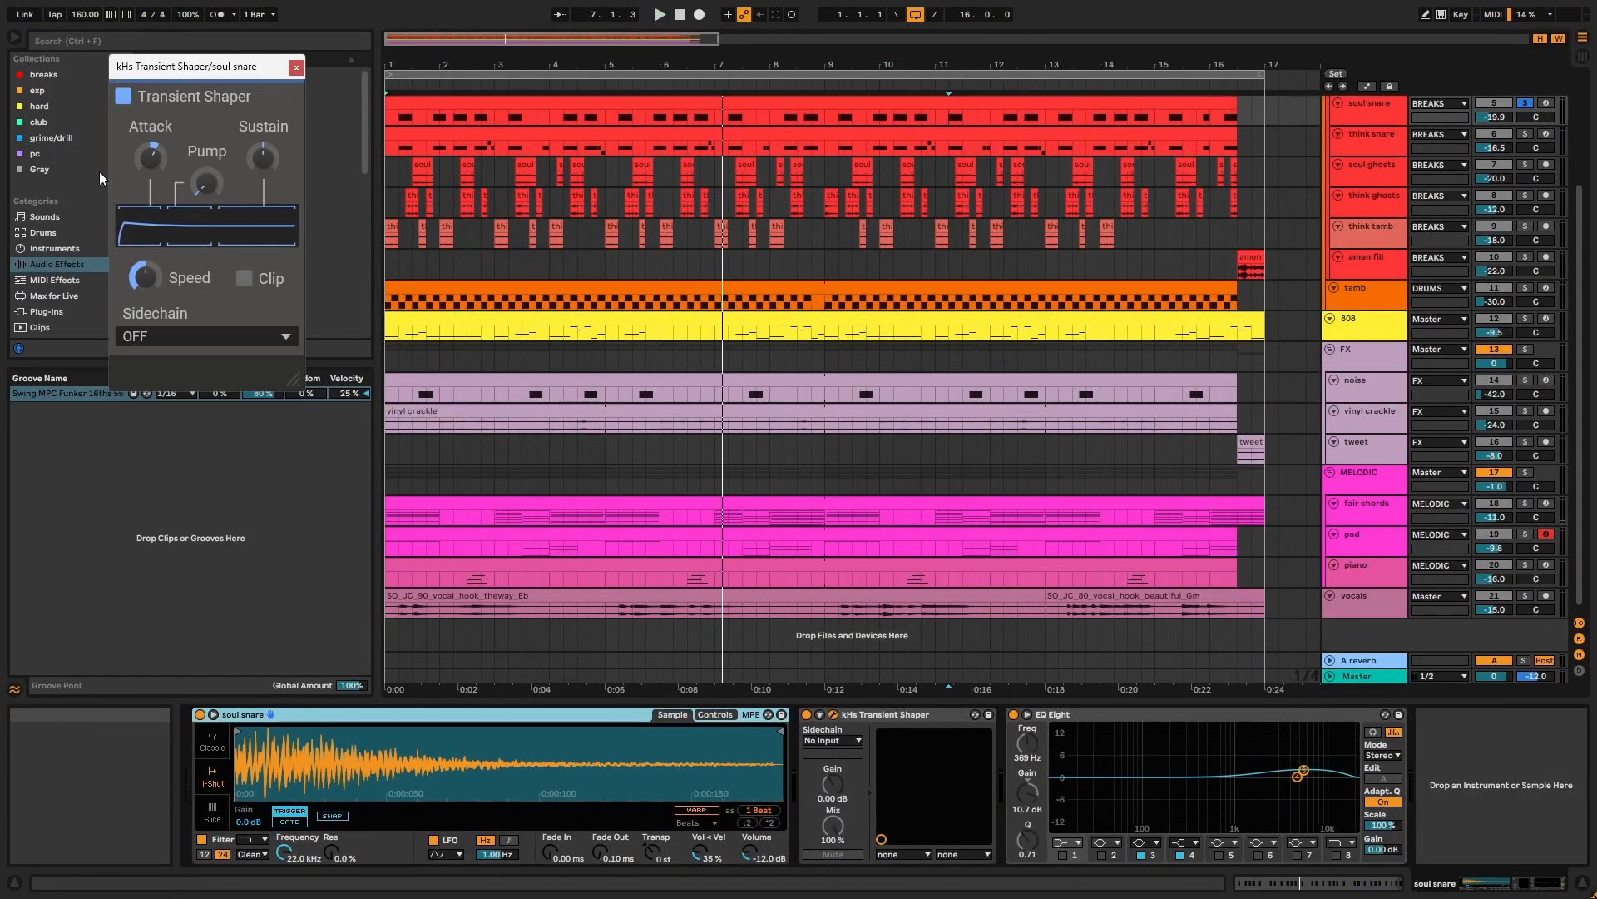
left_click_drag(183, 66, 558, 159)
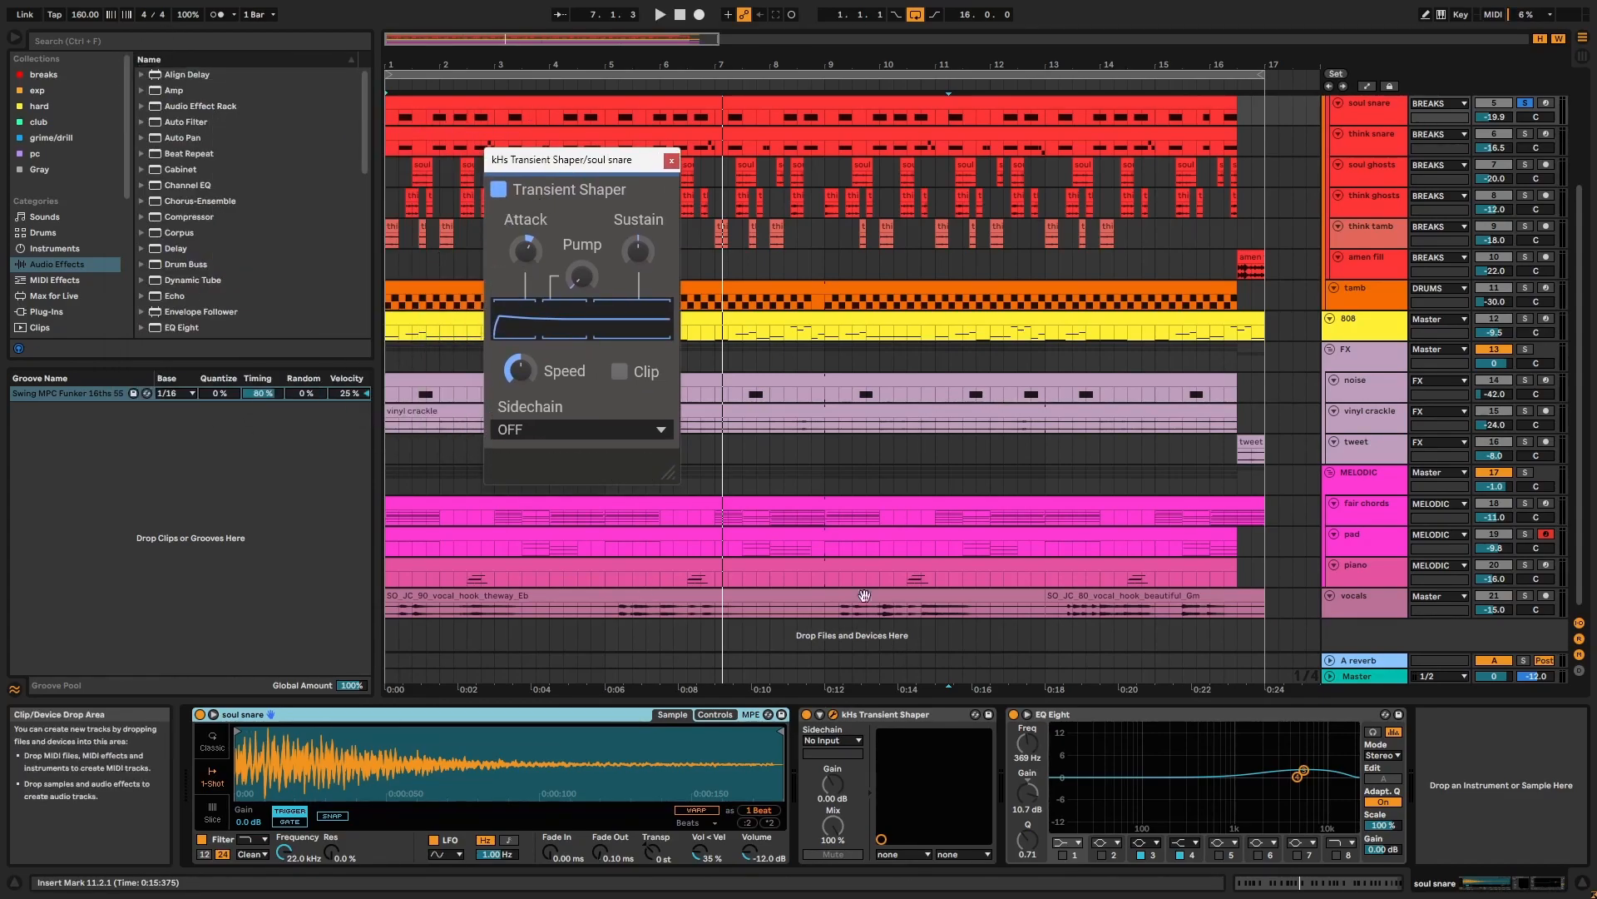
key("space")
left_click(810, 726)
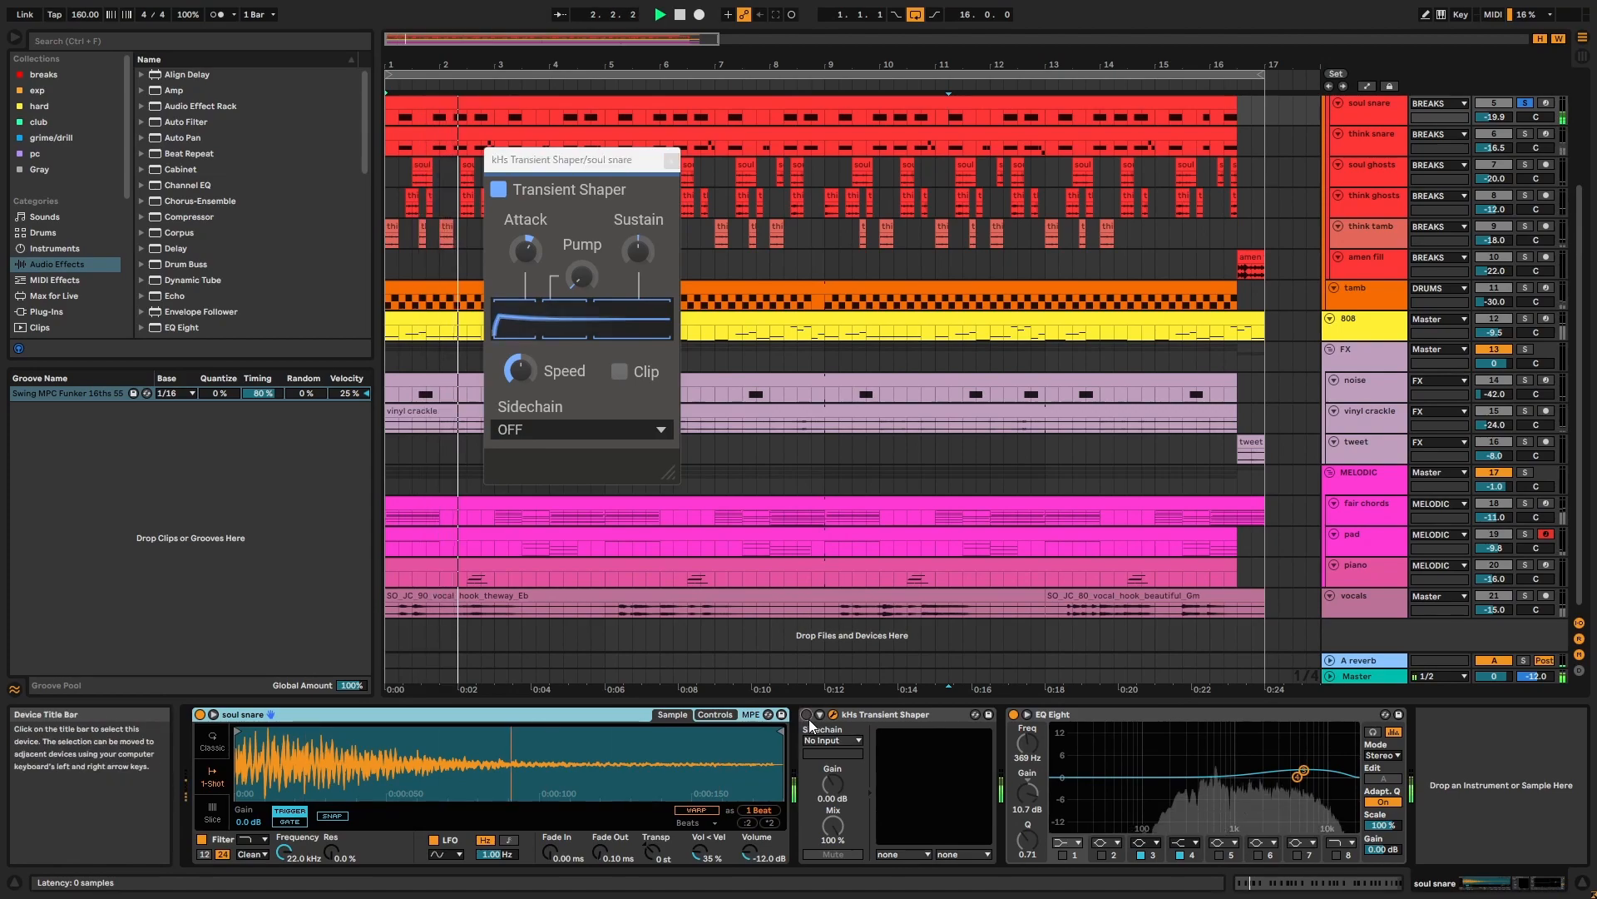
left_click(807, 716)
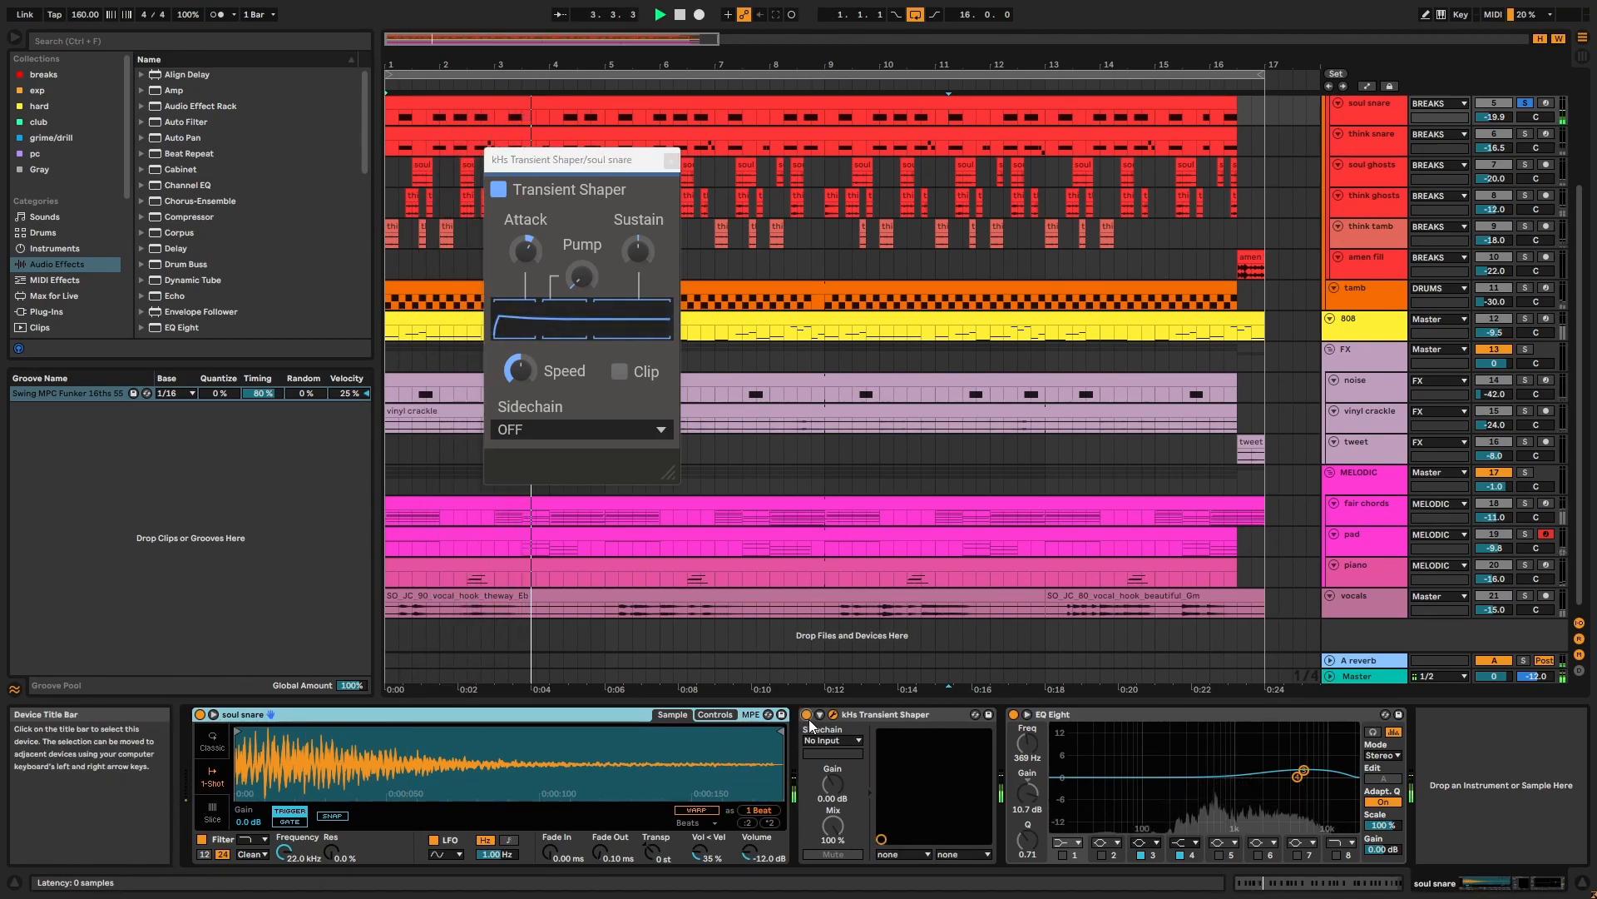
key("space")
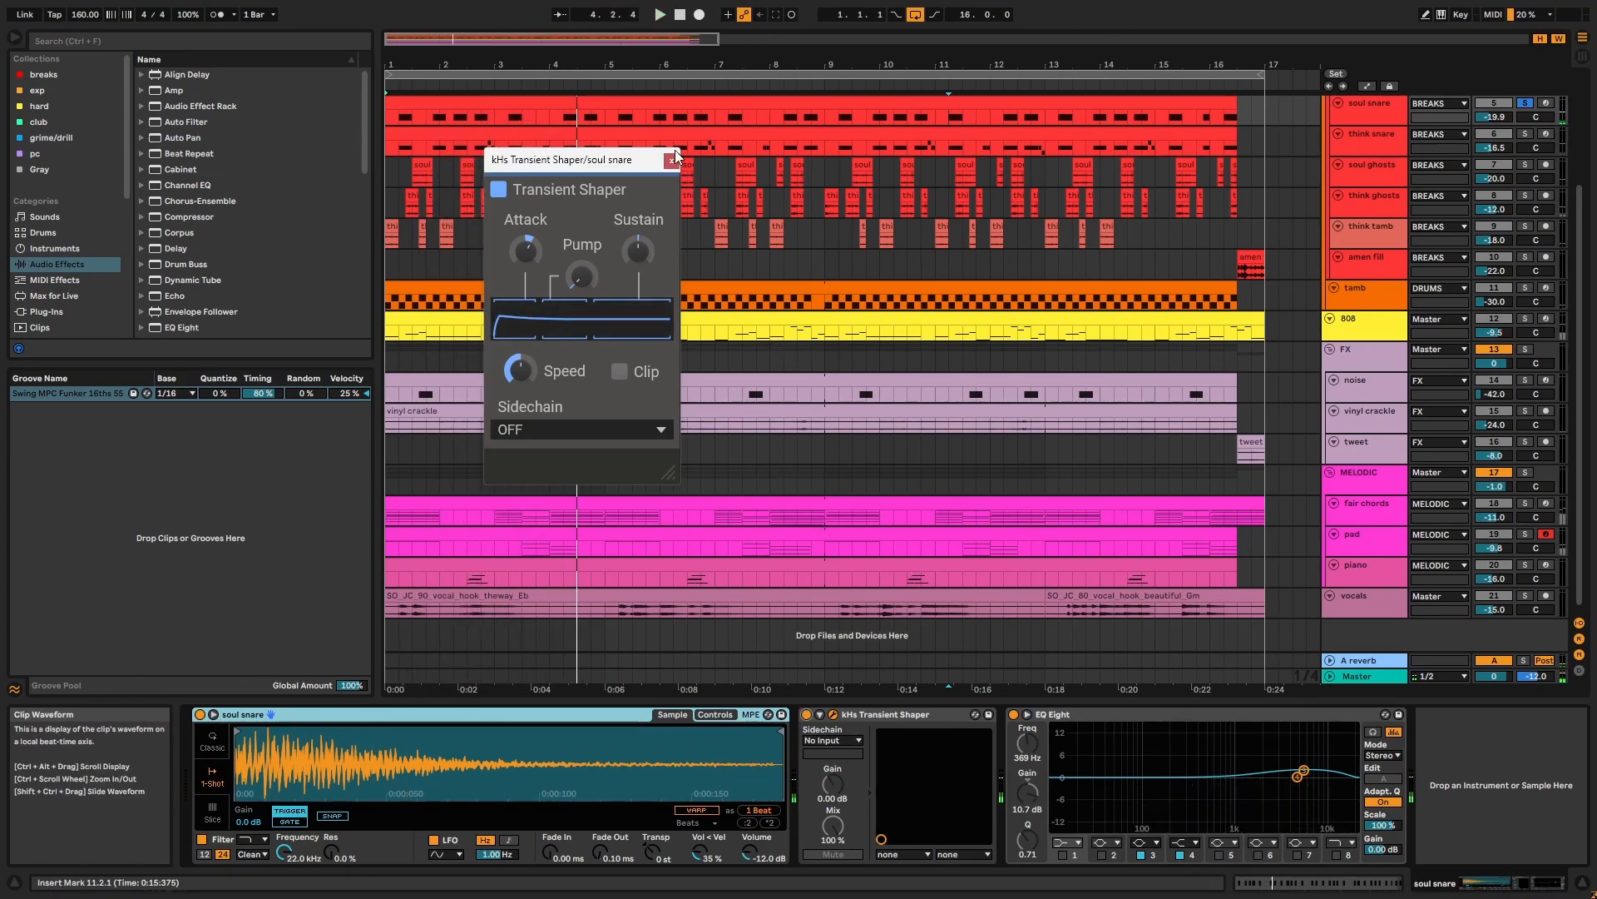
left_click(671, 159)
Step: Examine the high-frequency boost band in the soul snare's EQ Eight
left_click(1224, 757)
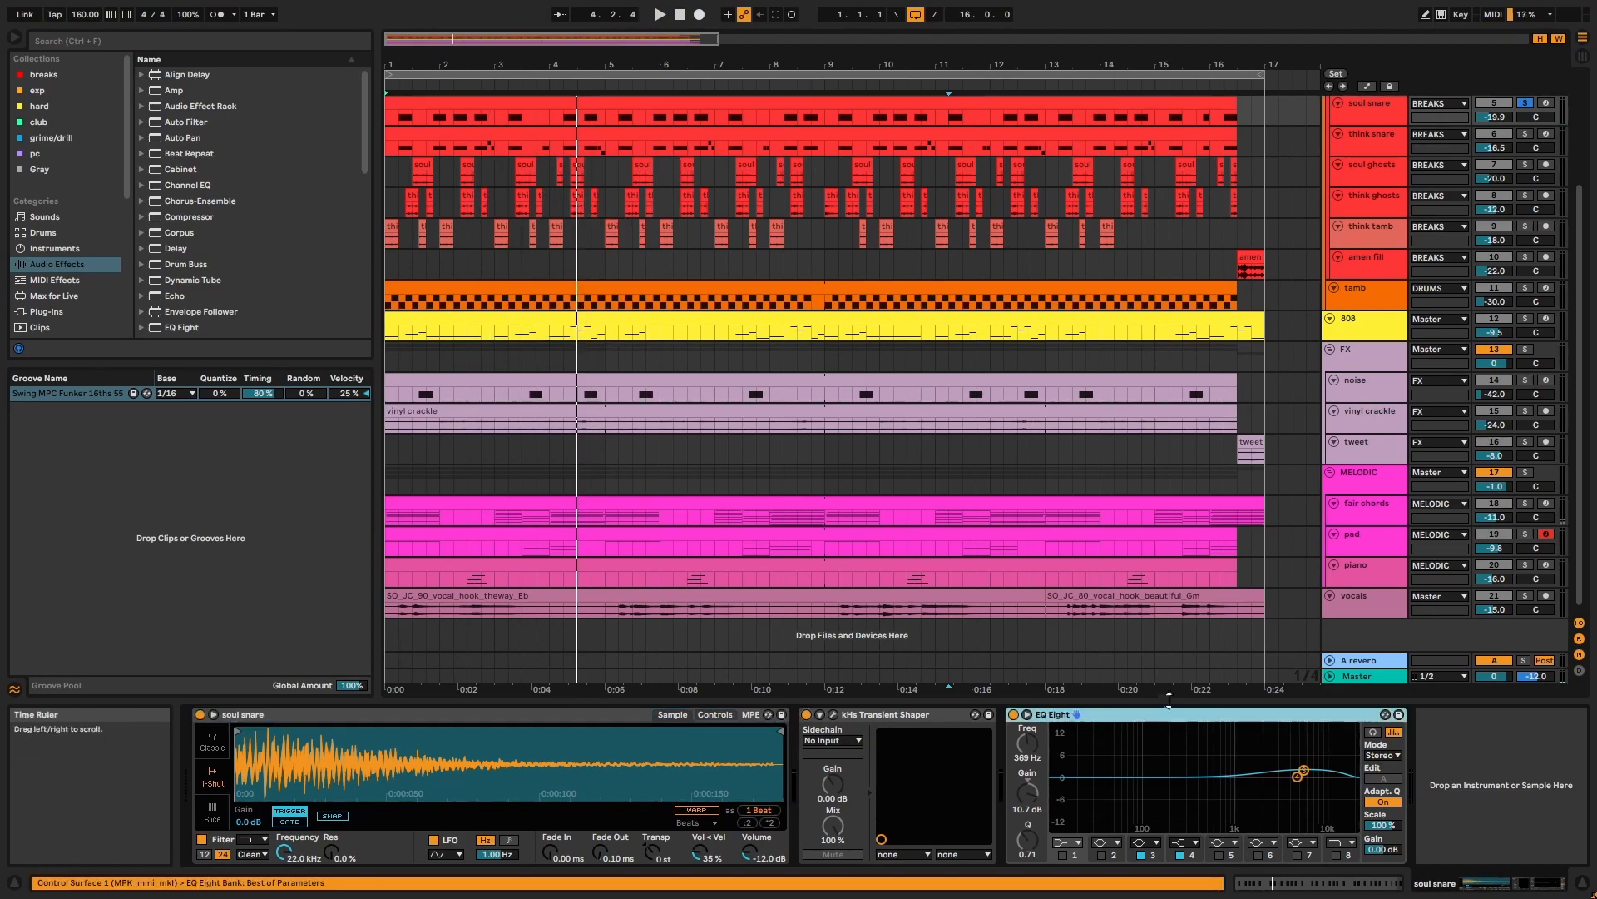
left_click(1303, 774)
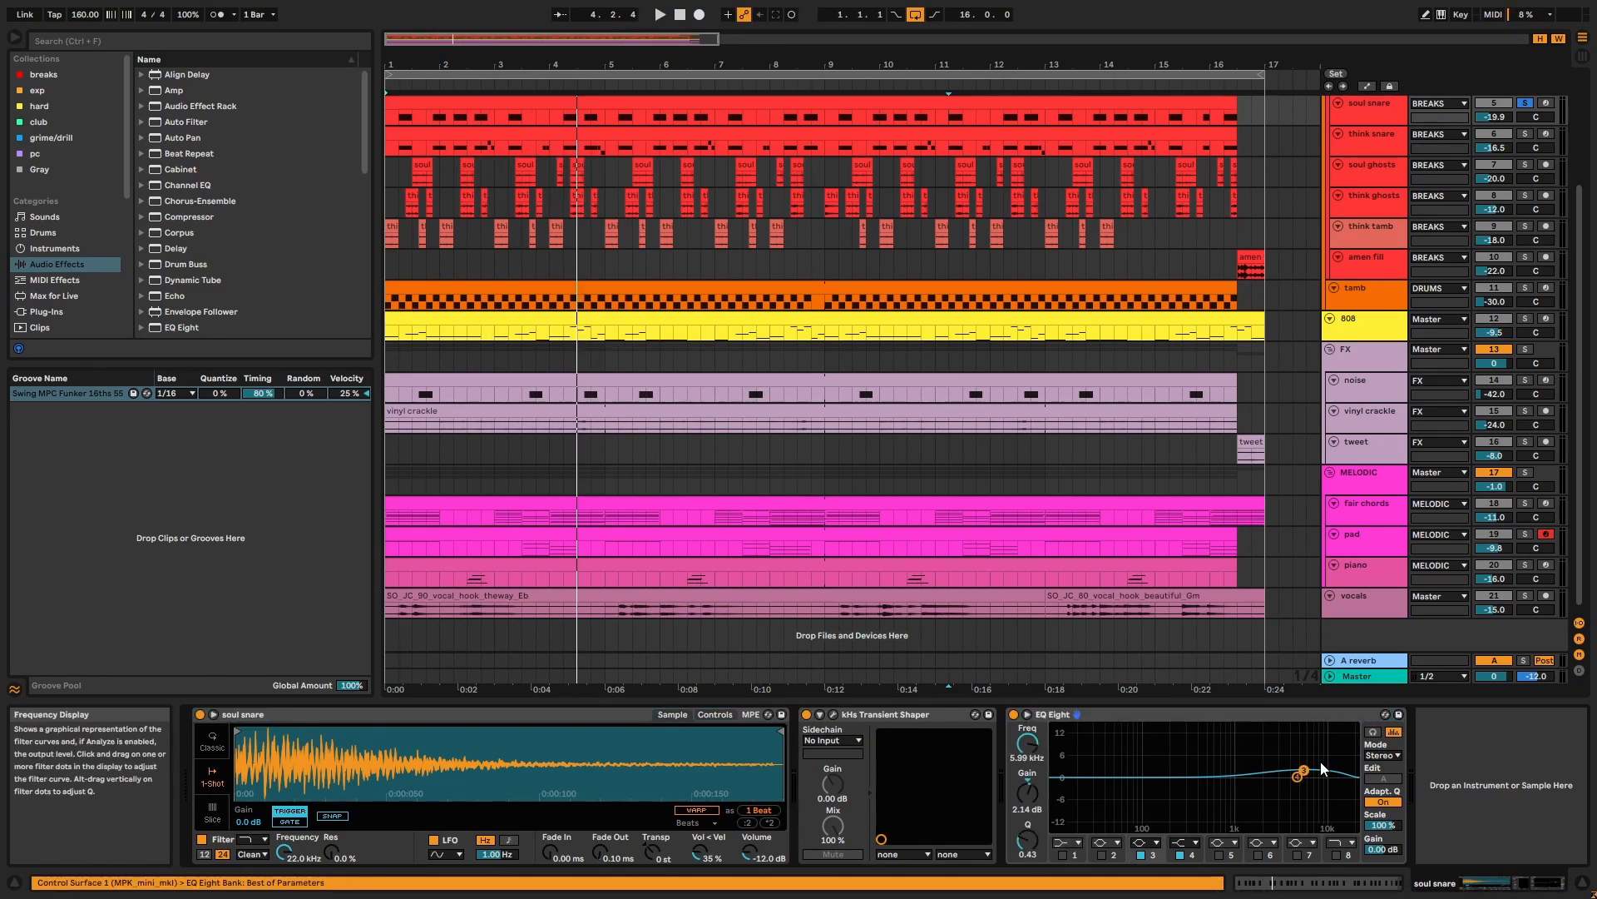
Step: Solo the think snare track and audition it while viewing its clip's notes and its device chain
scroll(1220, 576, "up", 4)
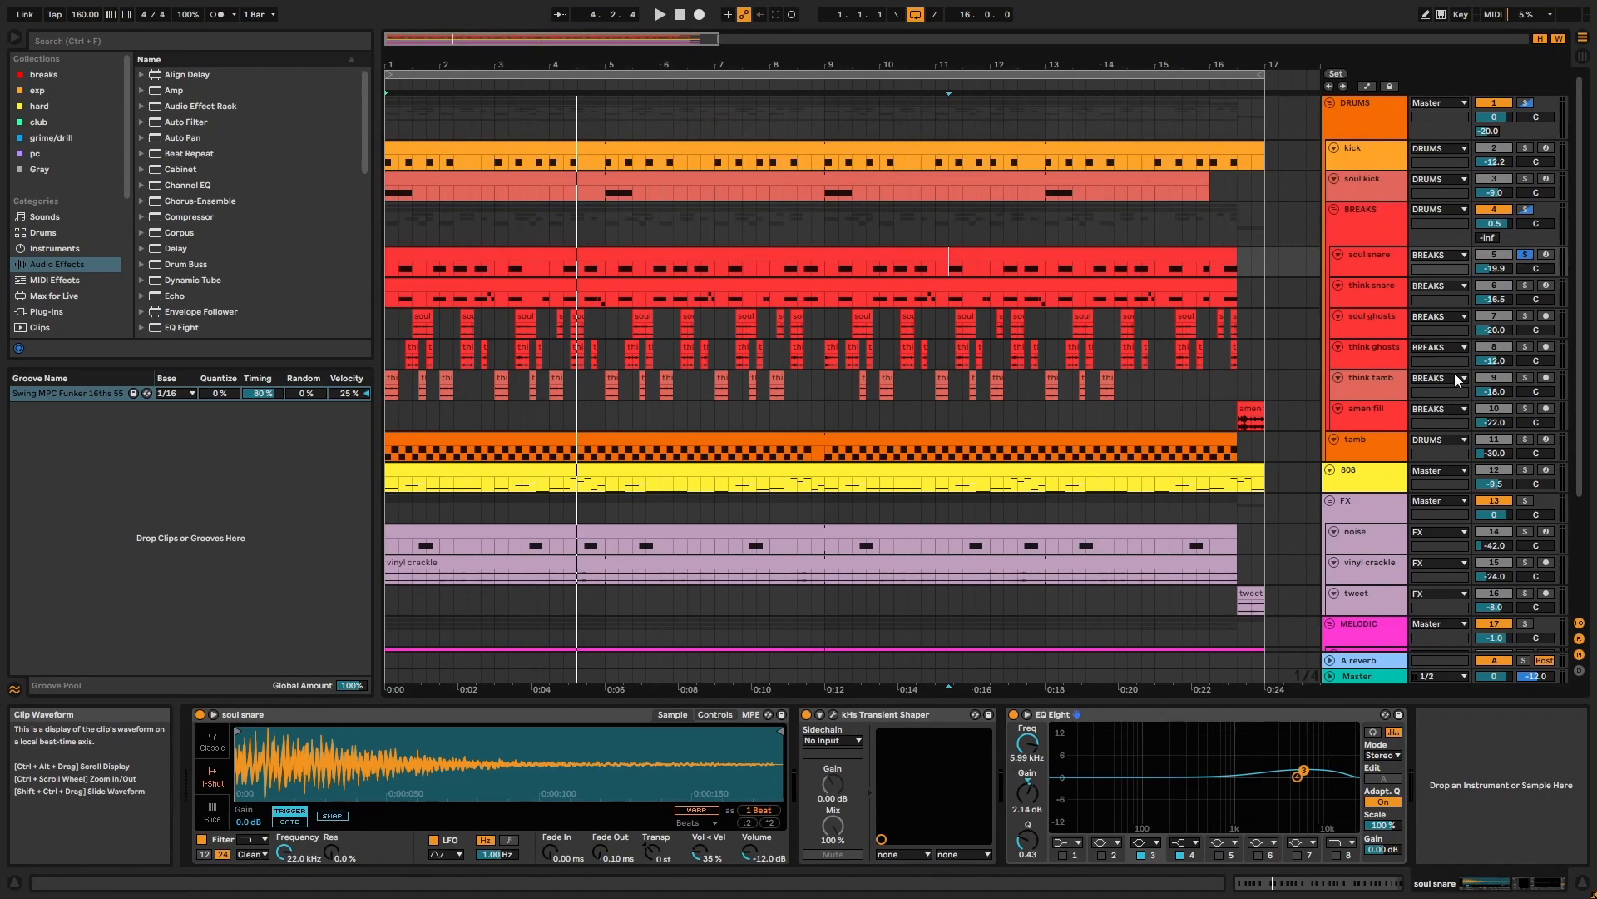
left_click(1385, 288)
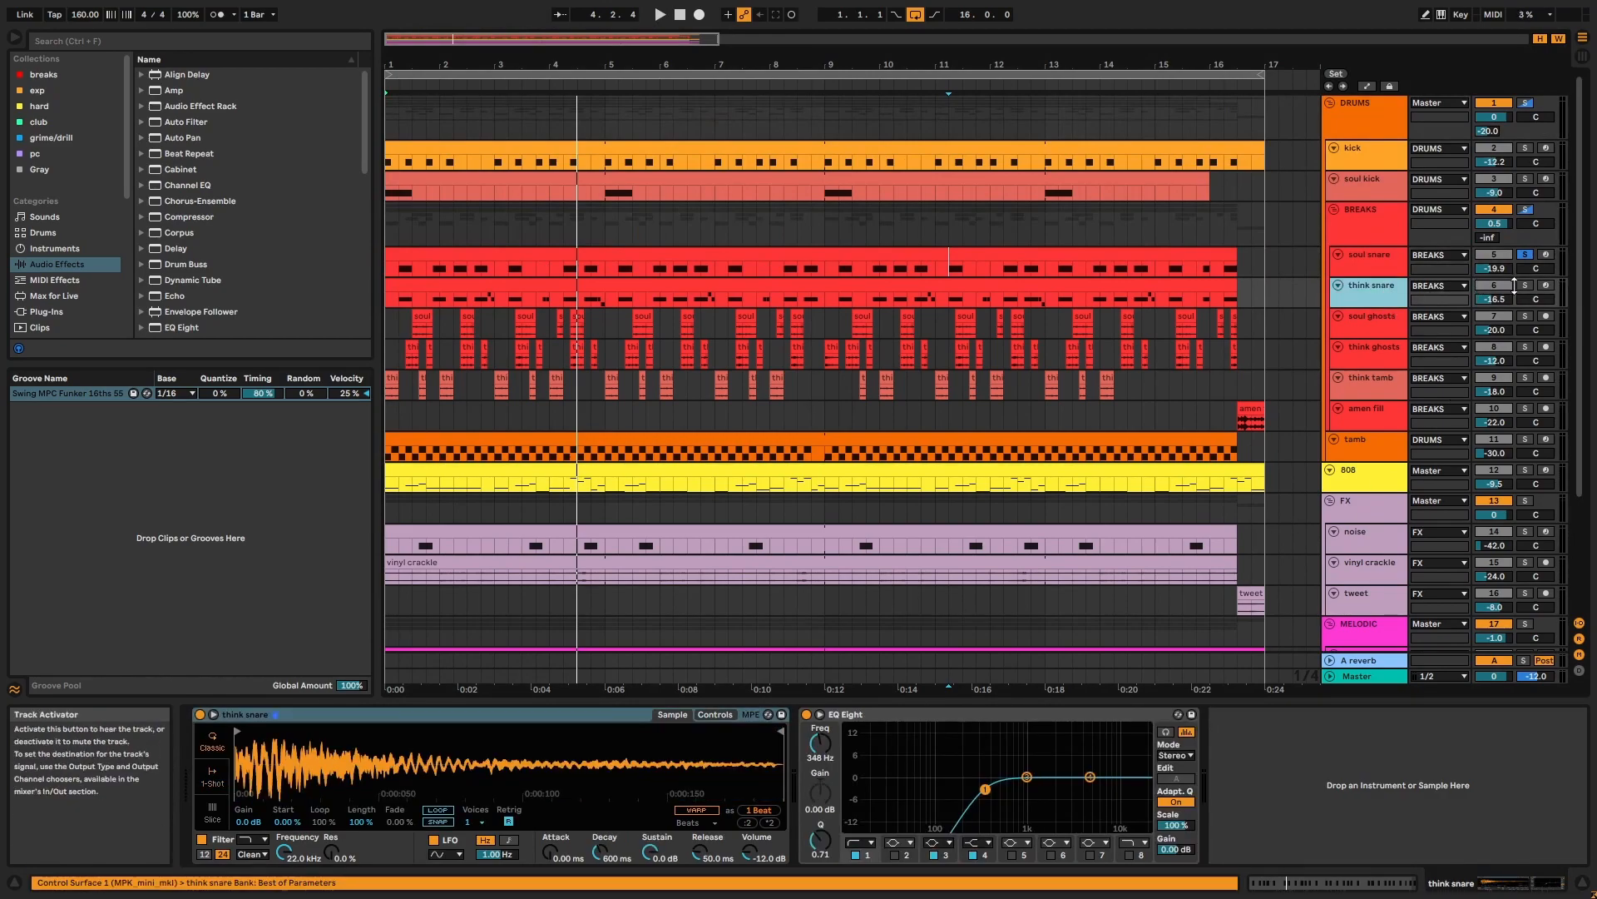
double_click(1121, 287)
key("space")
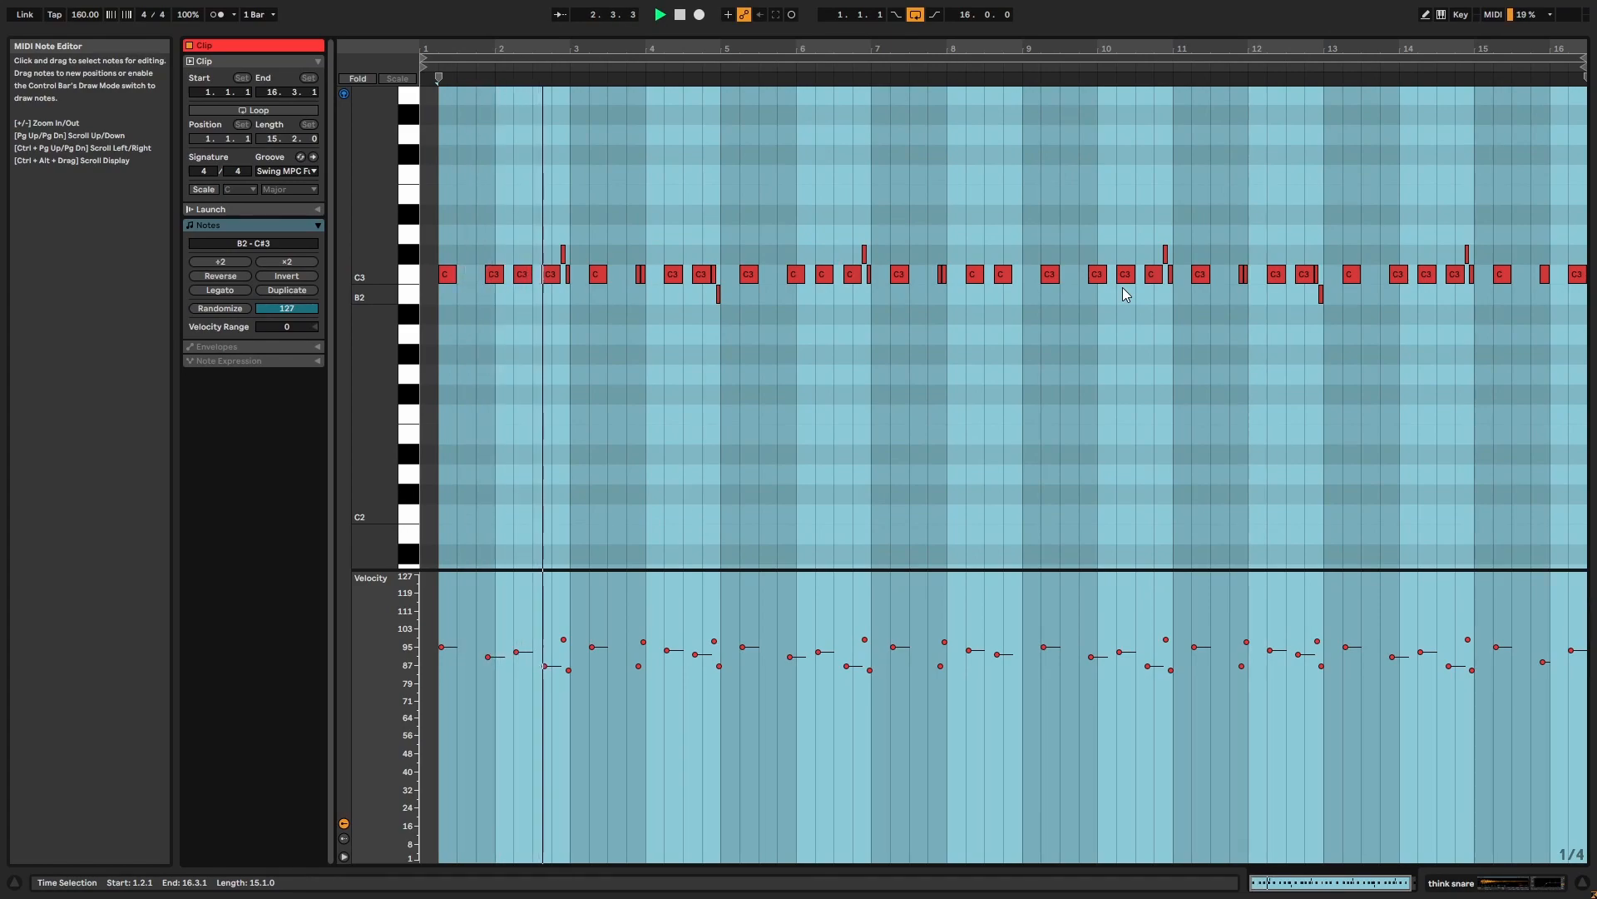
key("shift+Tab")
scroll(1412, 342, "up", 2)
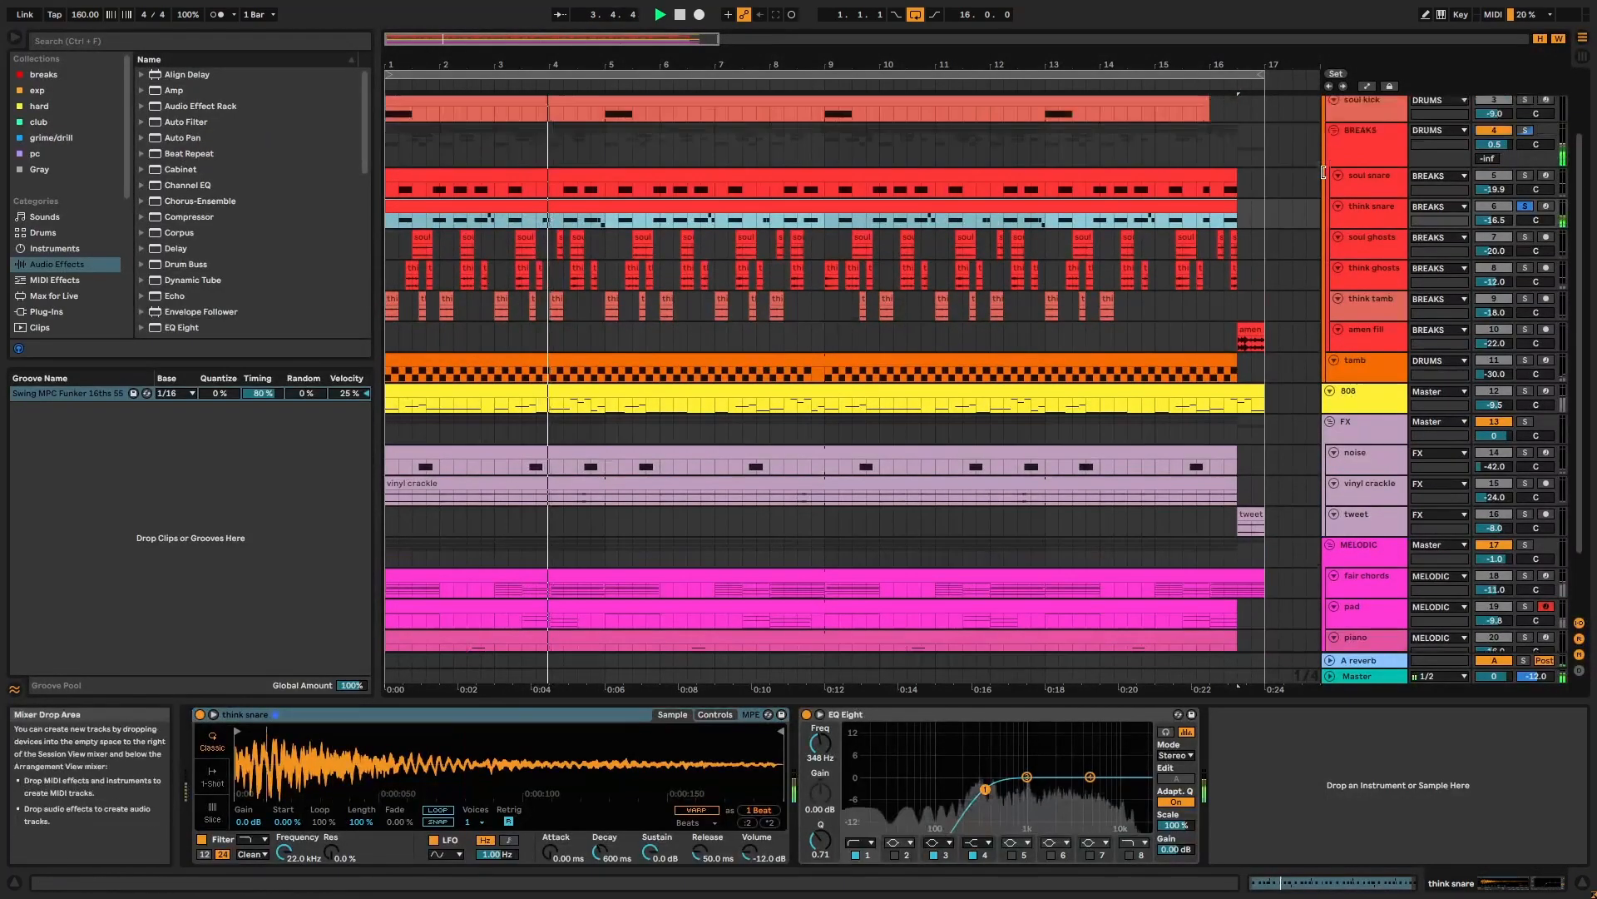
key("shift+Tab")
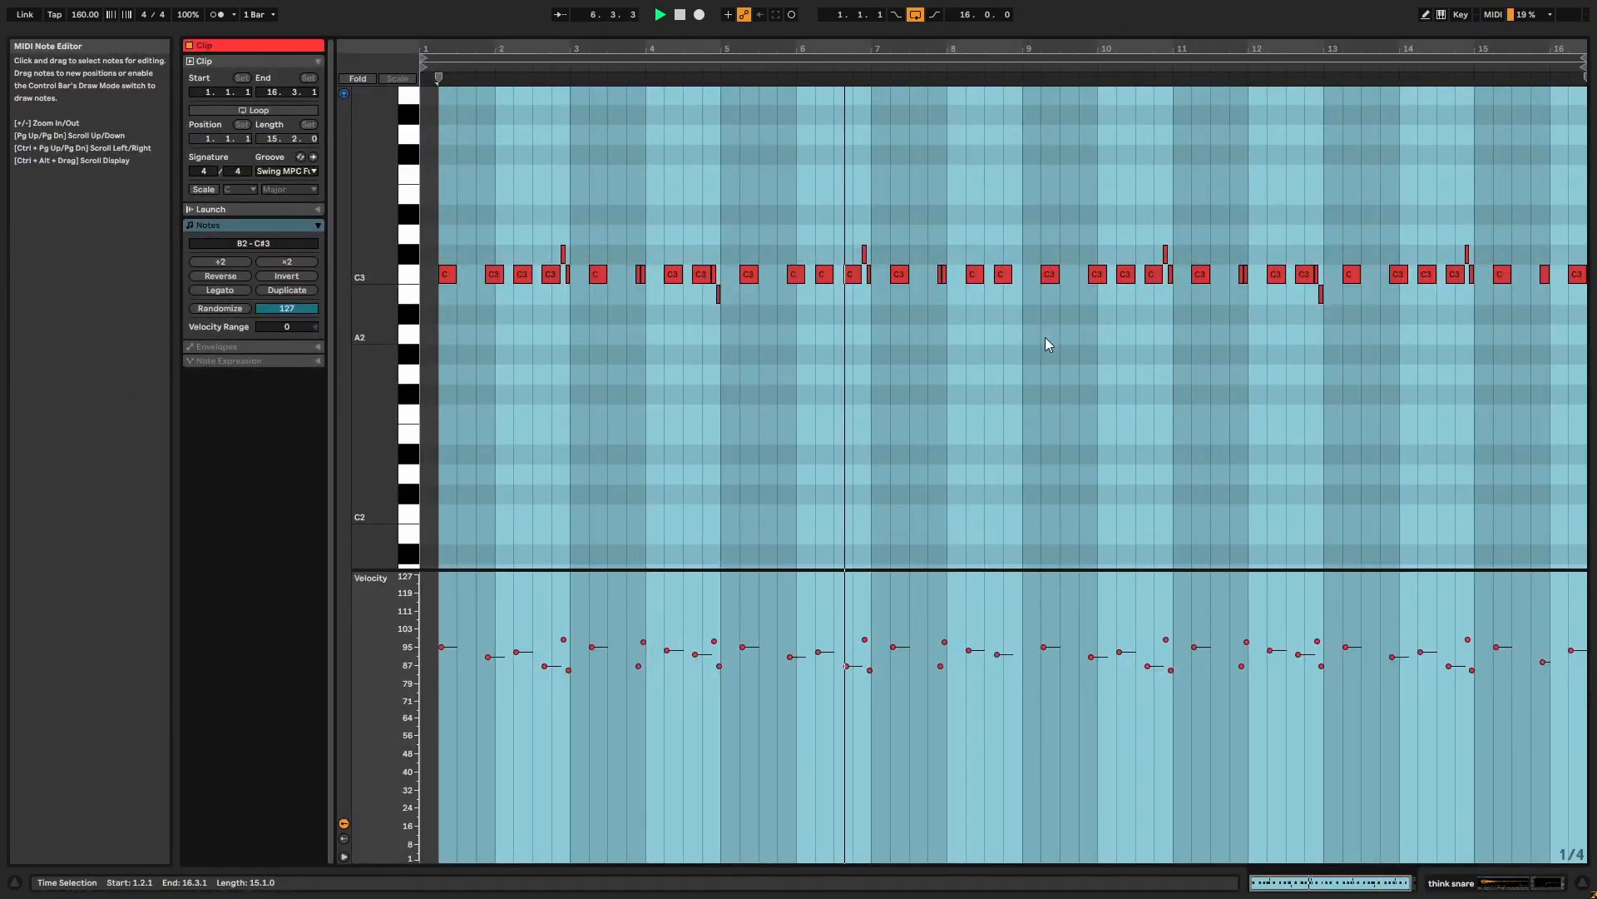
key("space")
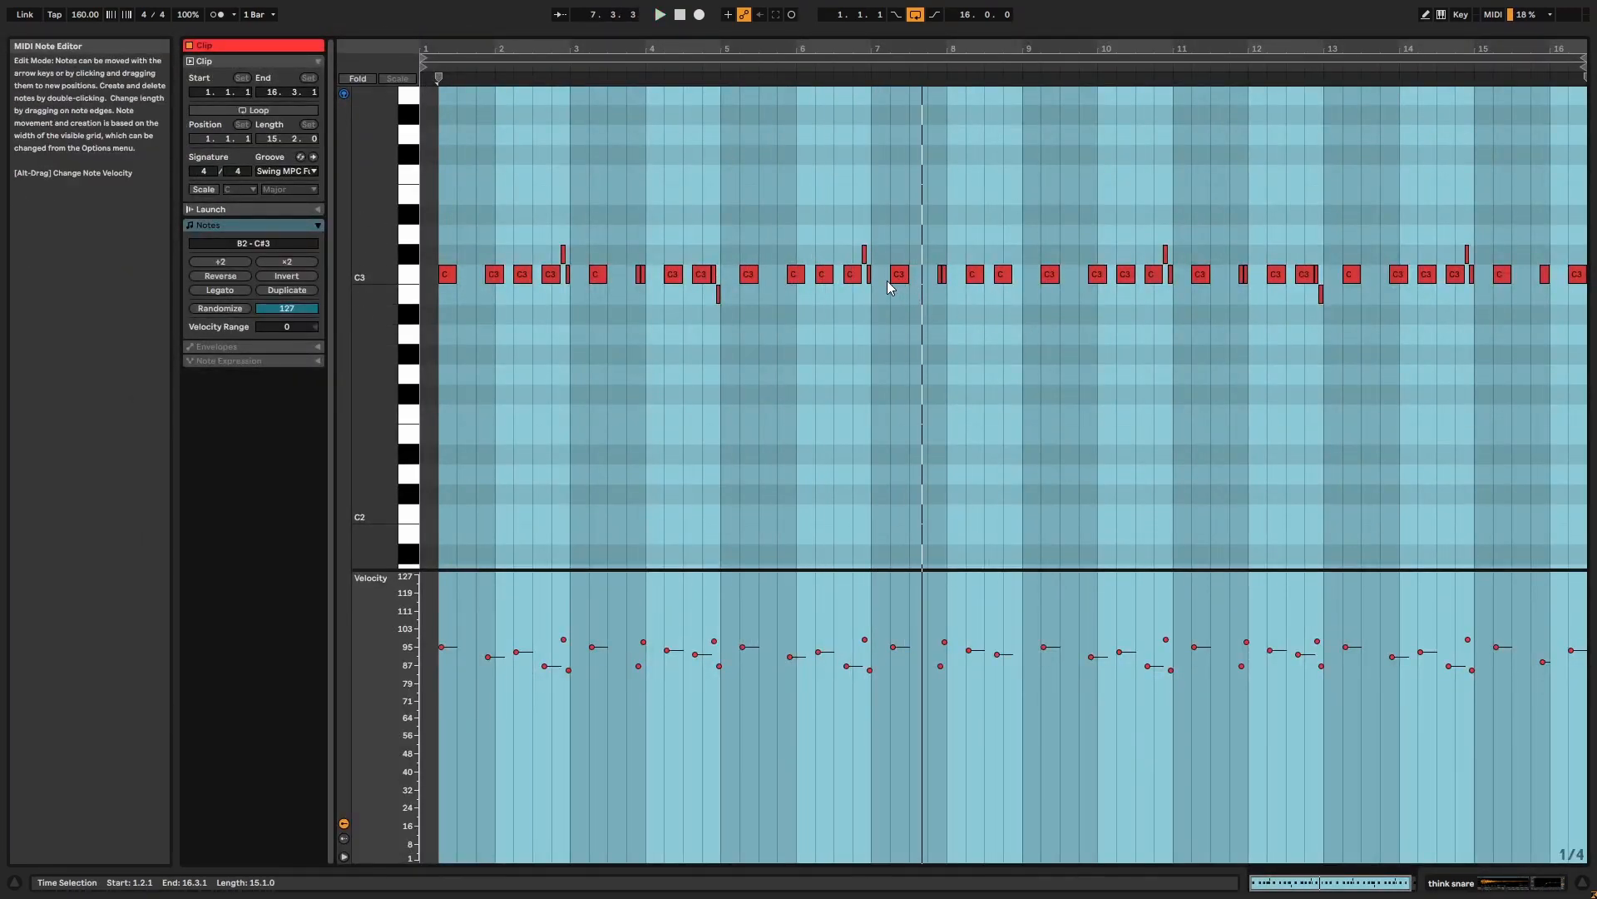
Step: Highlight the short C3 notes just before bars 7 and 8 in the think snare clip, and return to the arrangement
left_click(869, 274)
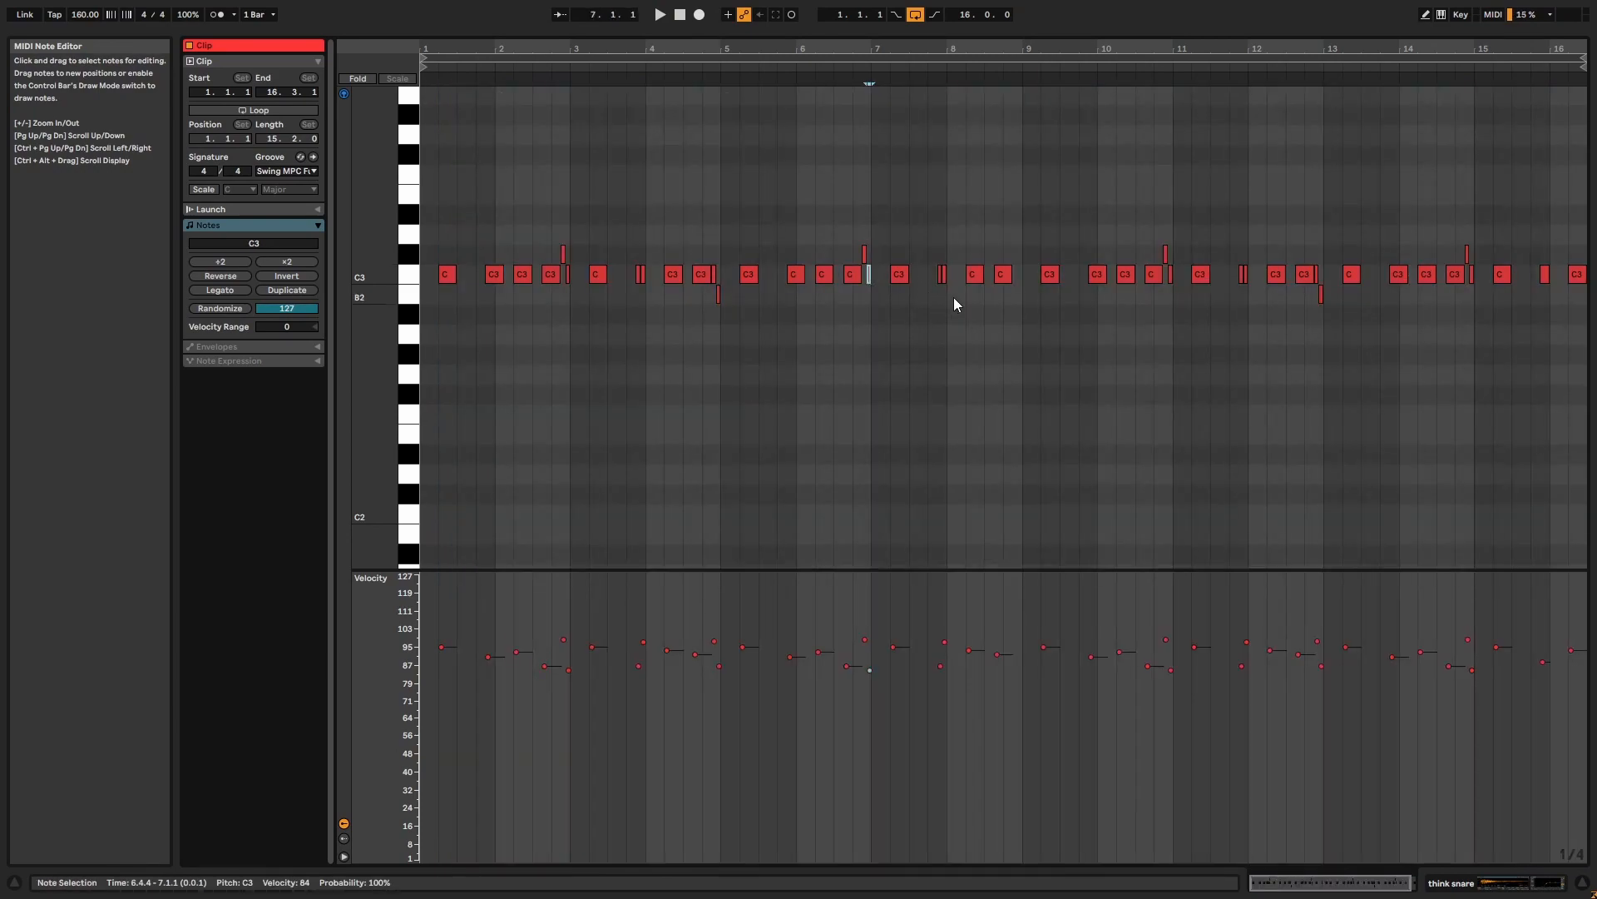
left_click_drag(946, 275, 942, 275)
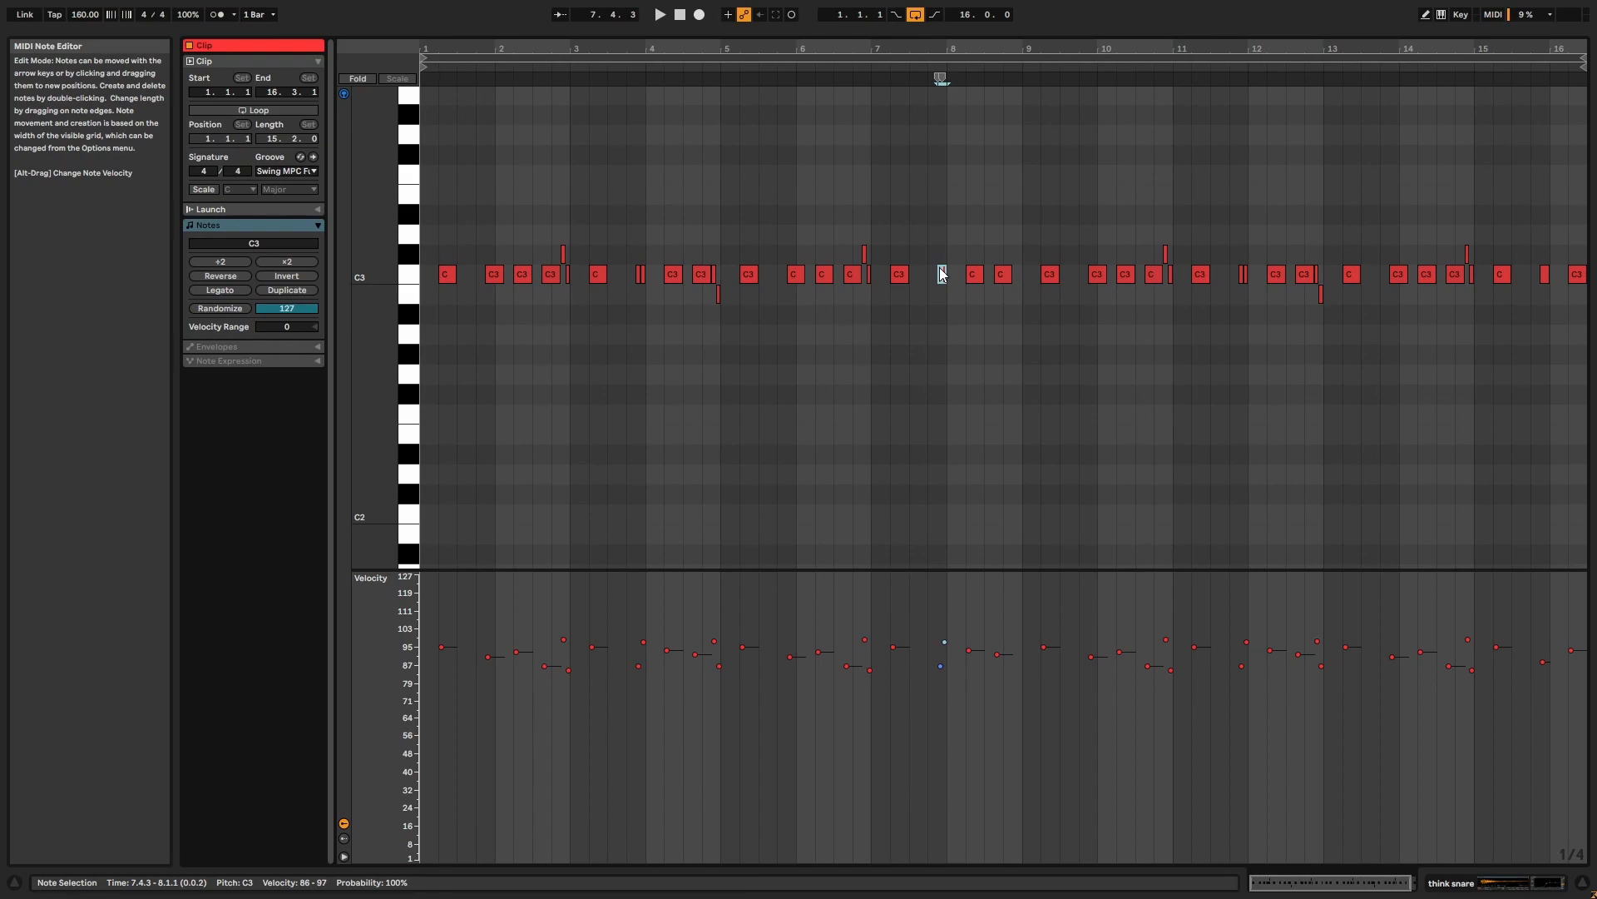
key("Tab")
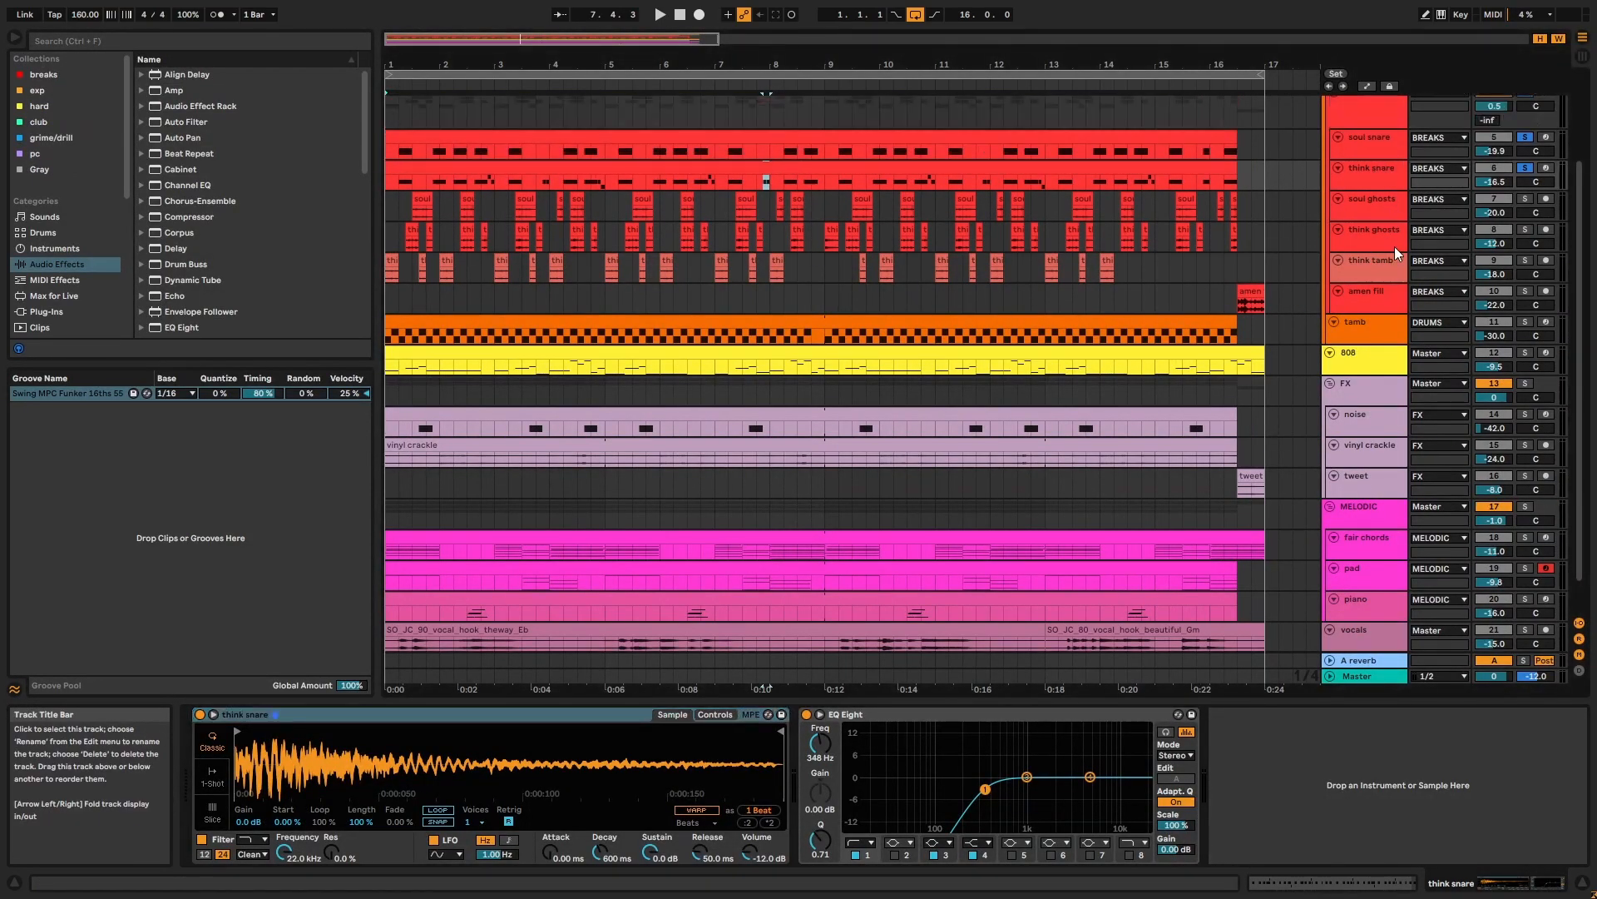
Step: Check the devices on the soul ghosts, think ghosts and think tamb tracks in turn
left_click(1391, 212)
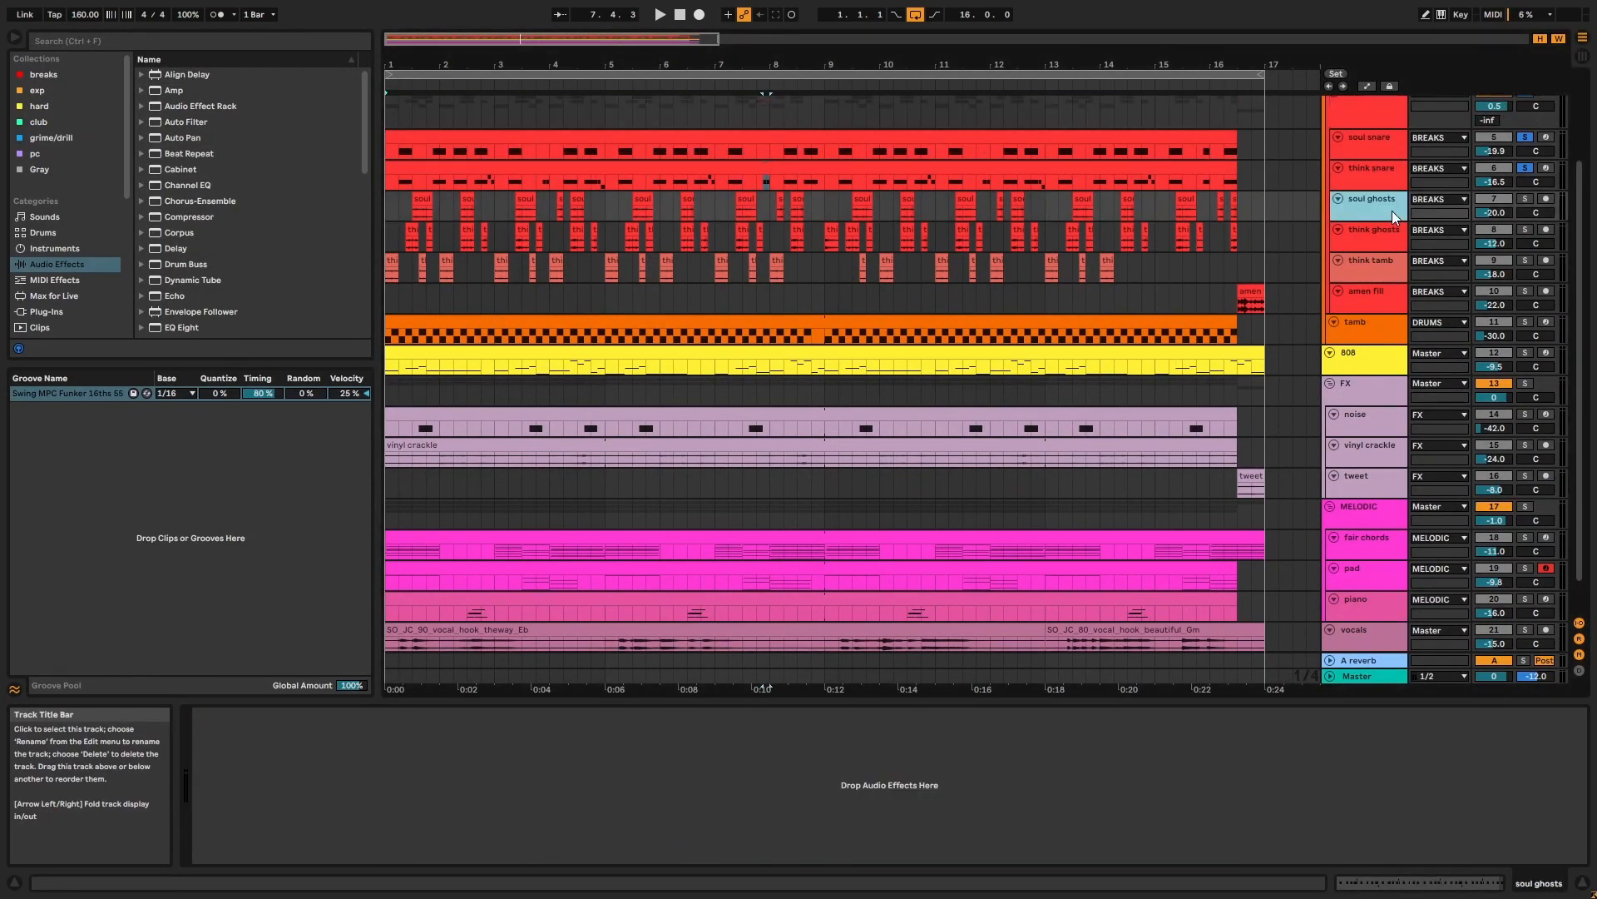
left_click(1383, 241)
left_click(1380, 263)
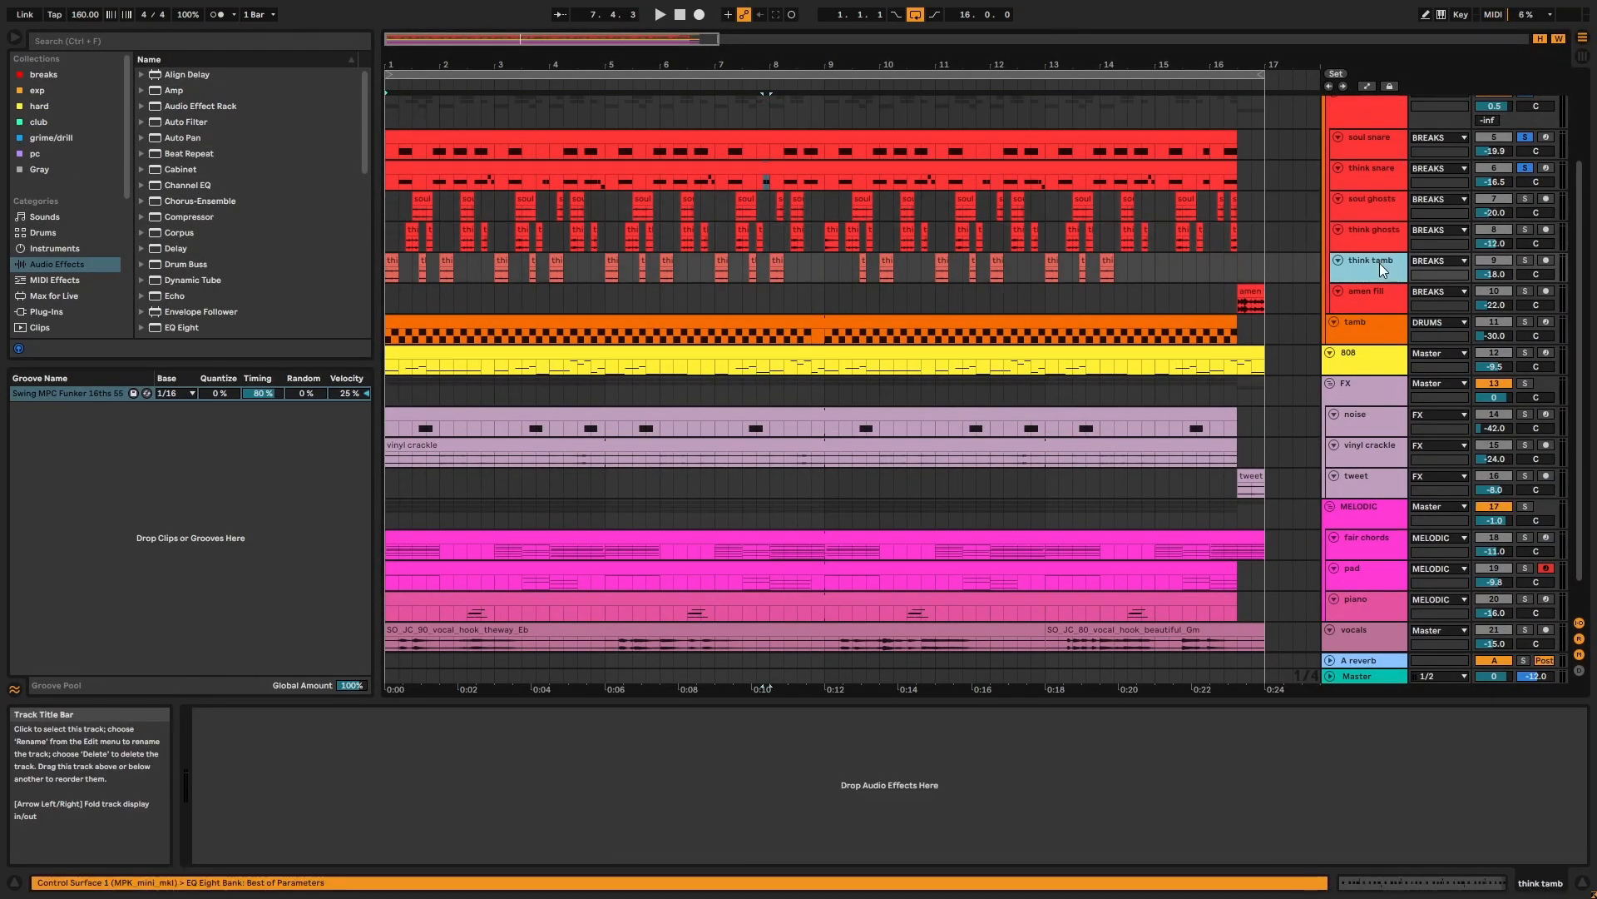
Step: Solo and audition the soul ghosts, think ghosts and think tamb tracks one after another
left_click(1381, 201)
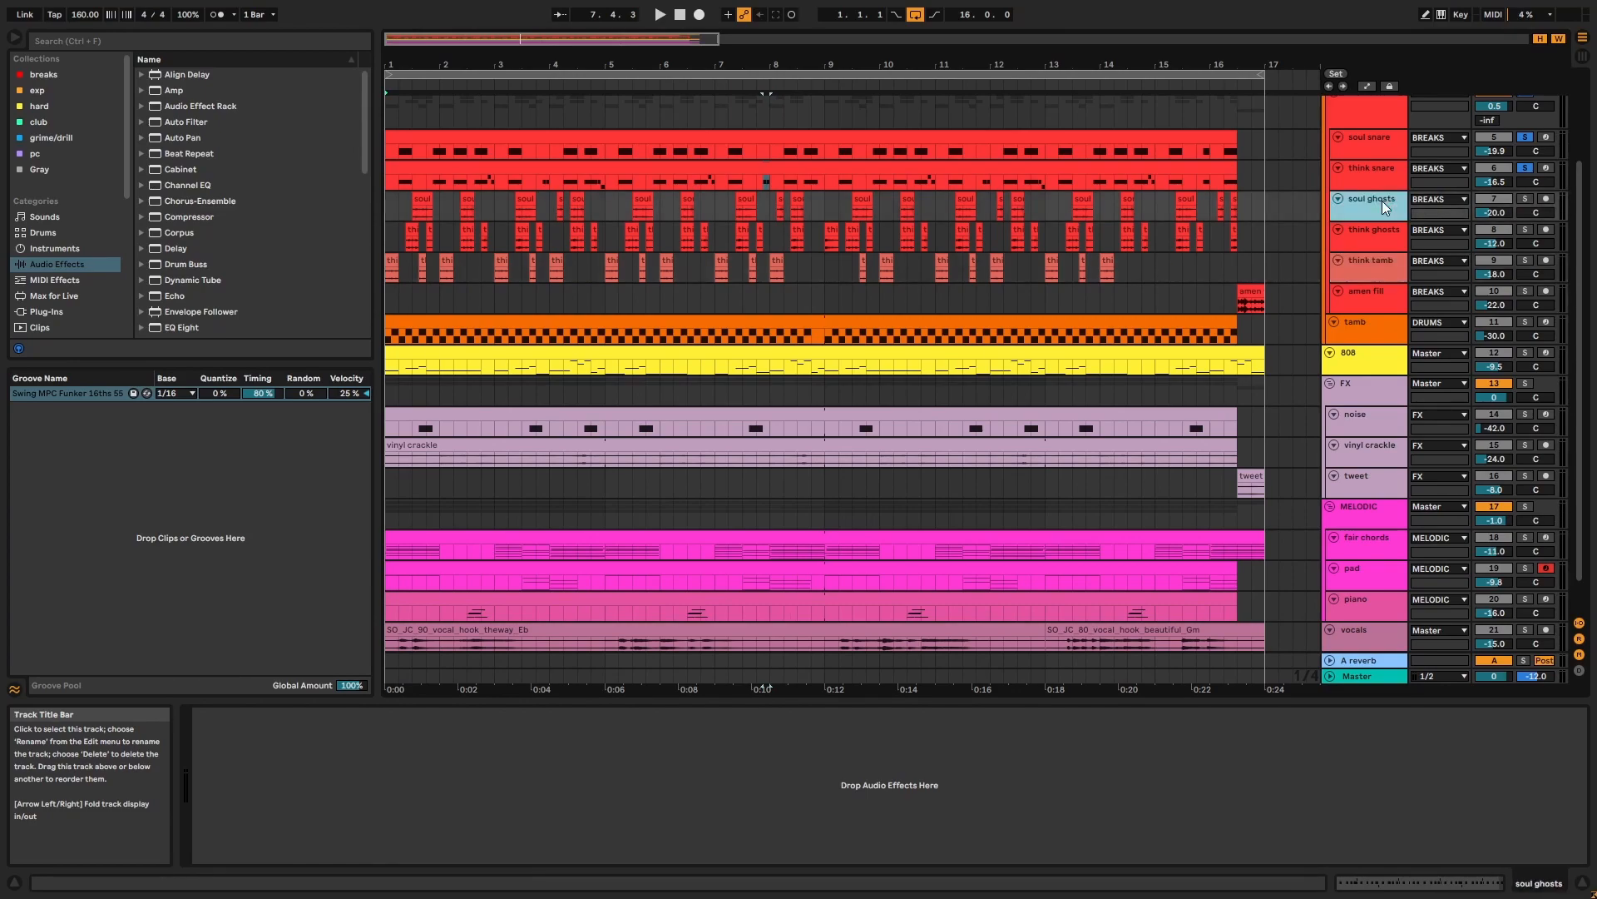
left_click(1385, 243)
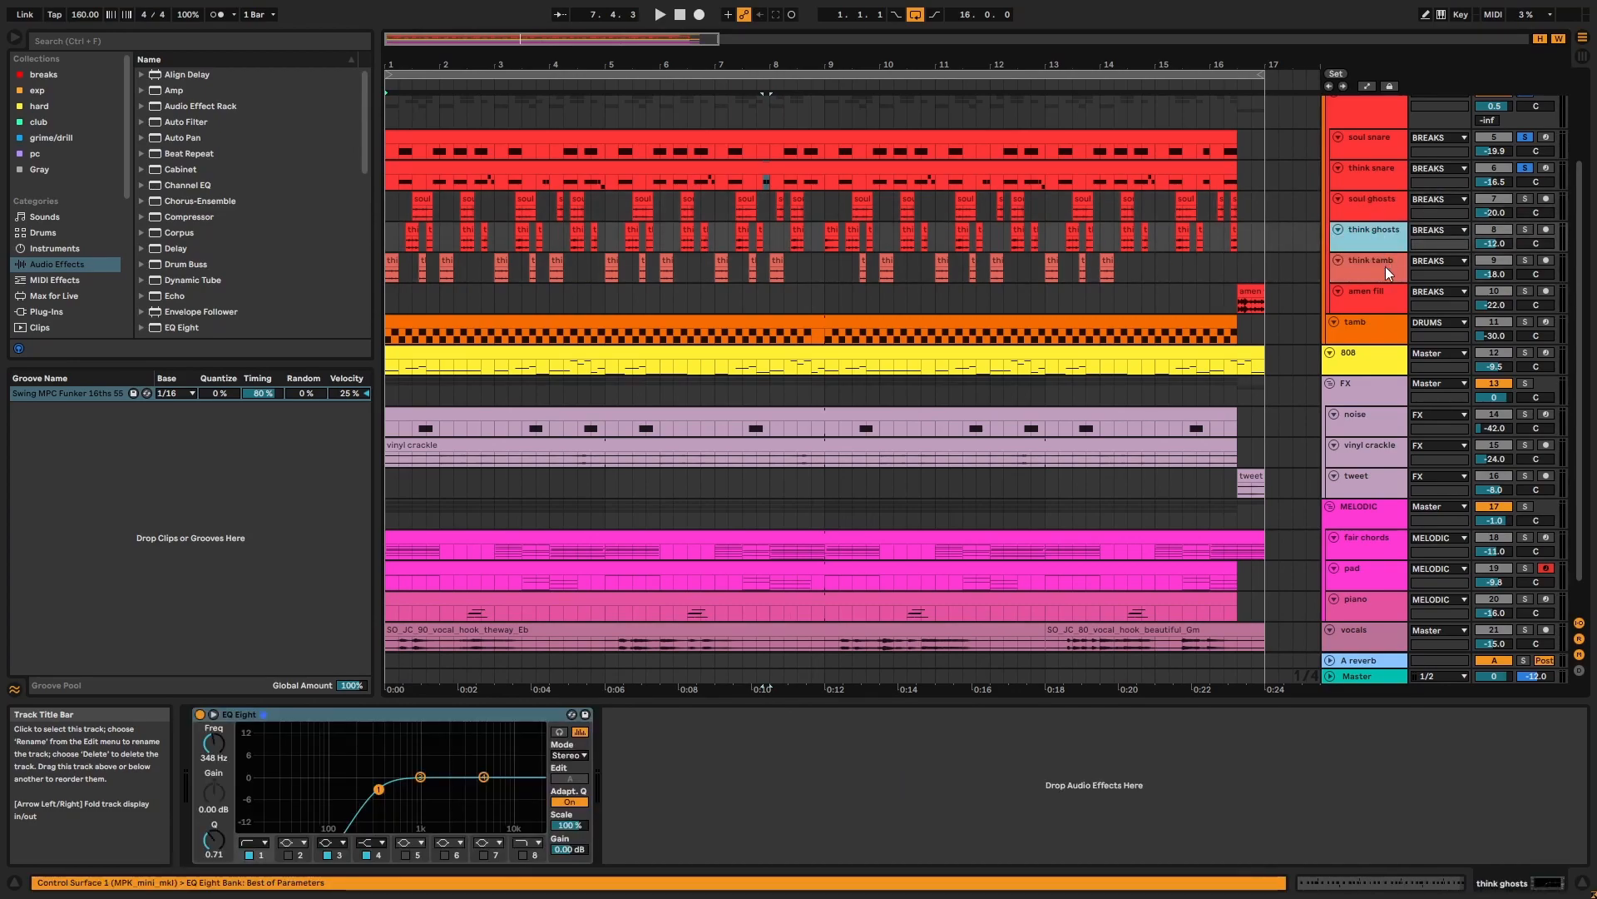
left_click(1385, 266)
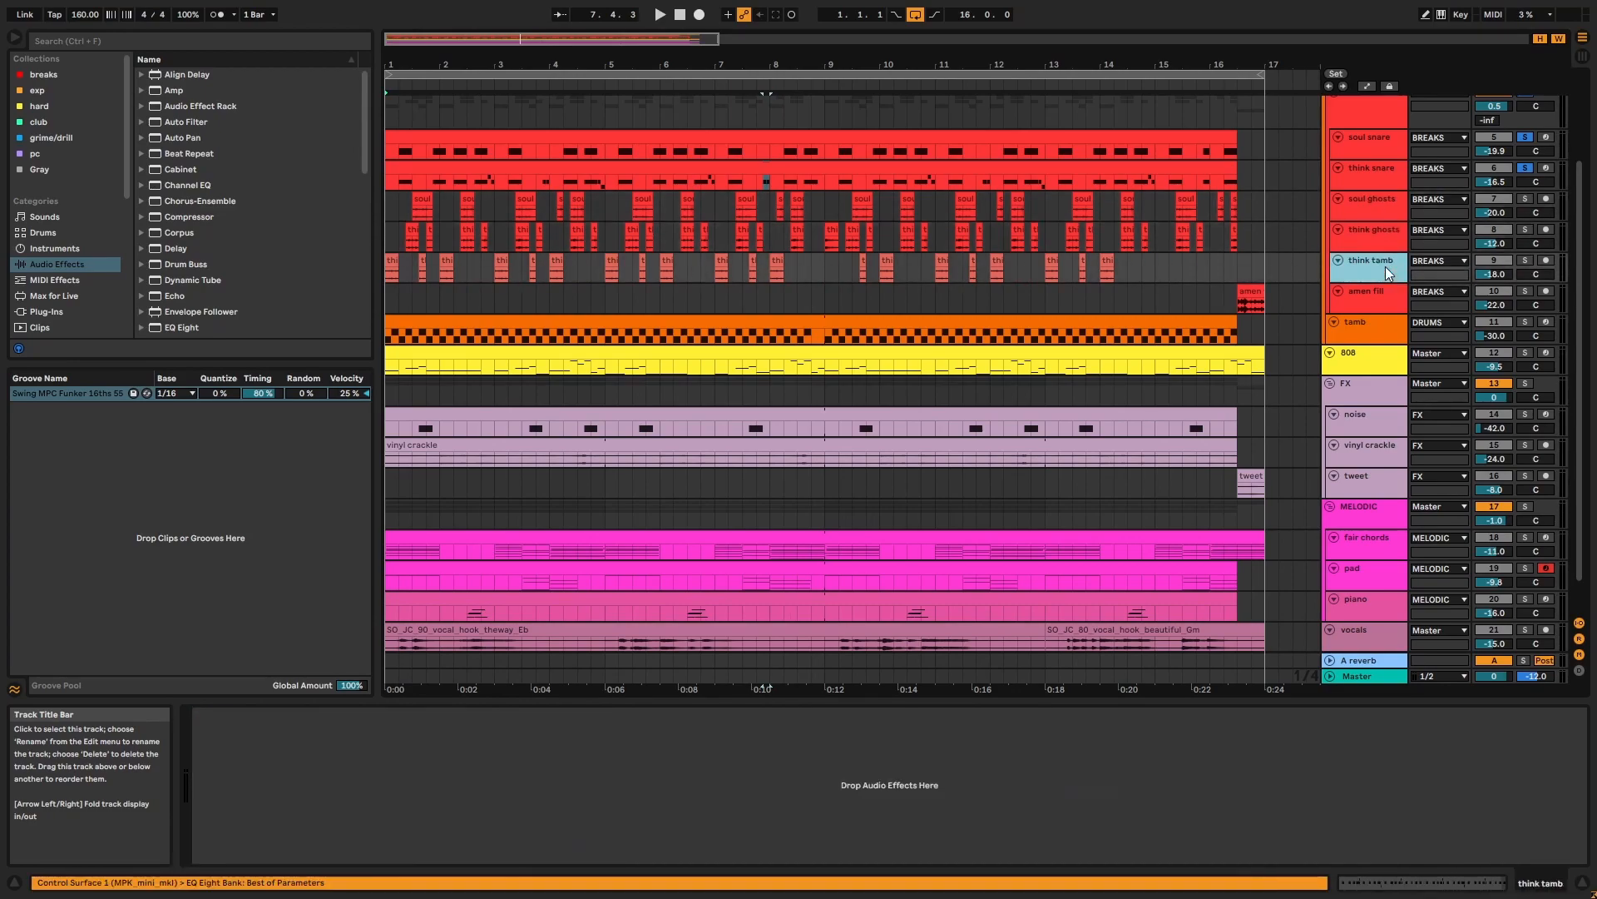
left_click(1527, 199)
left_click(1181, 167)
key("space")
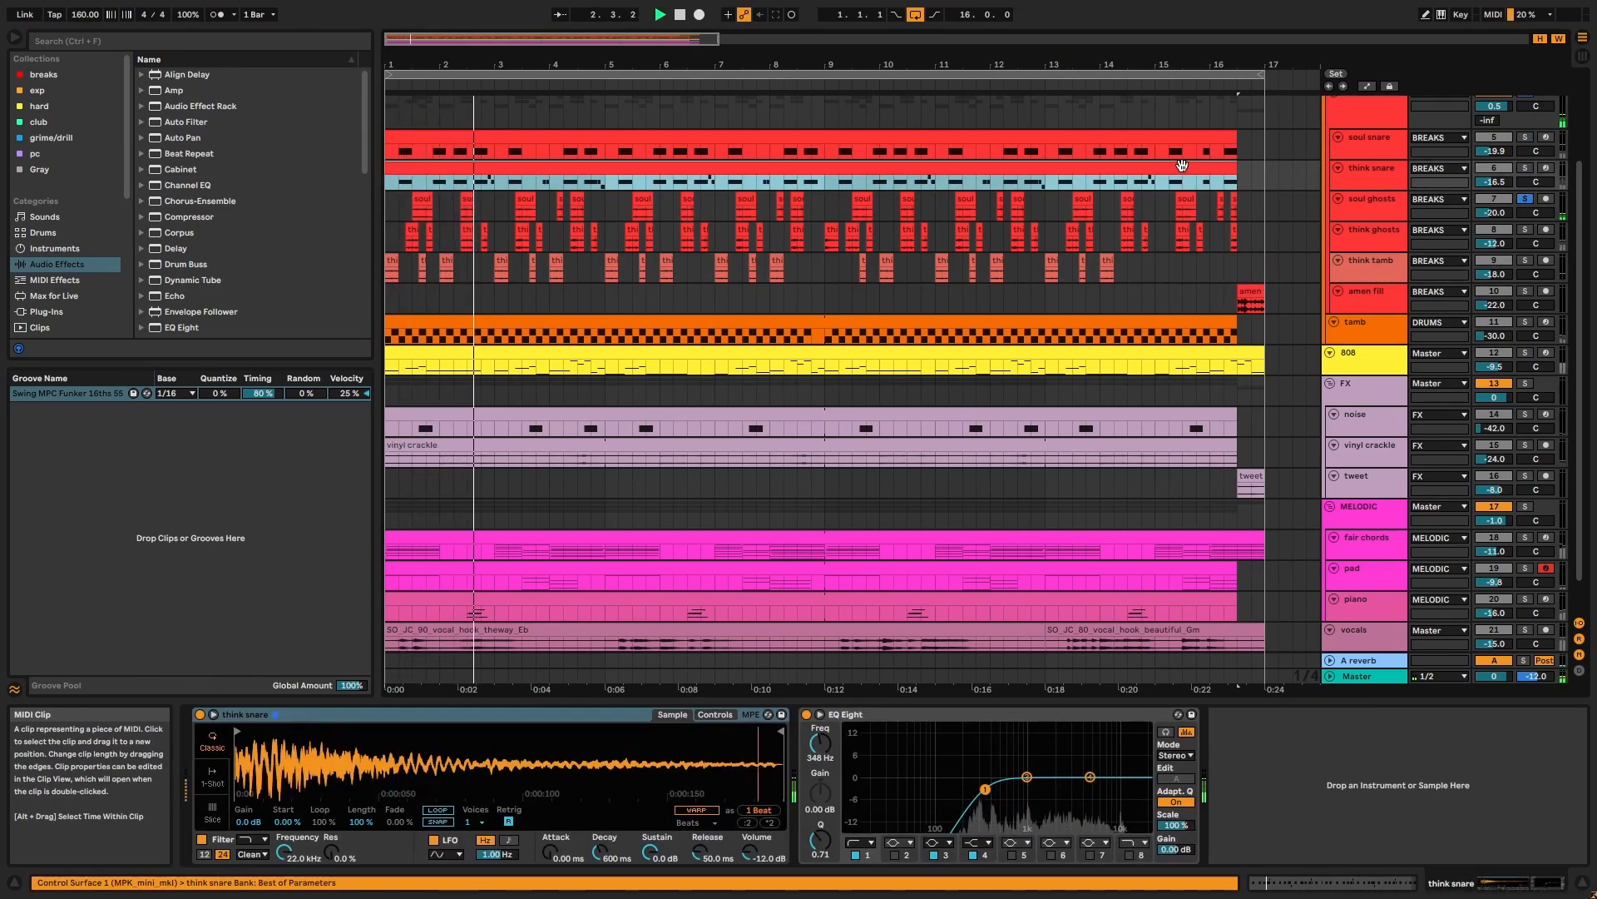
left_click(1524, 230)
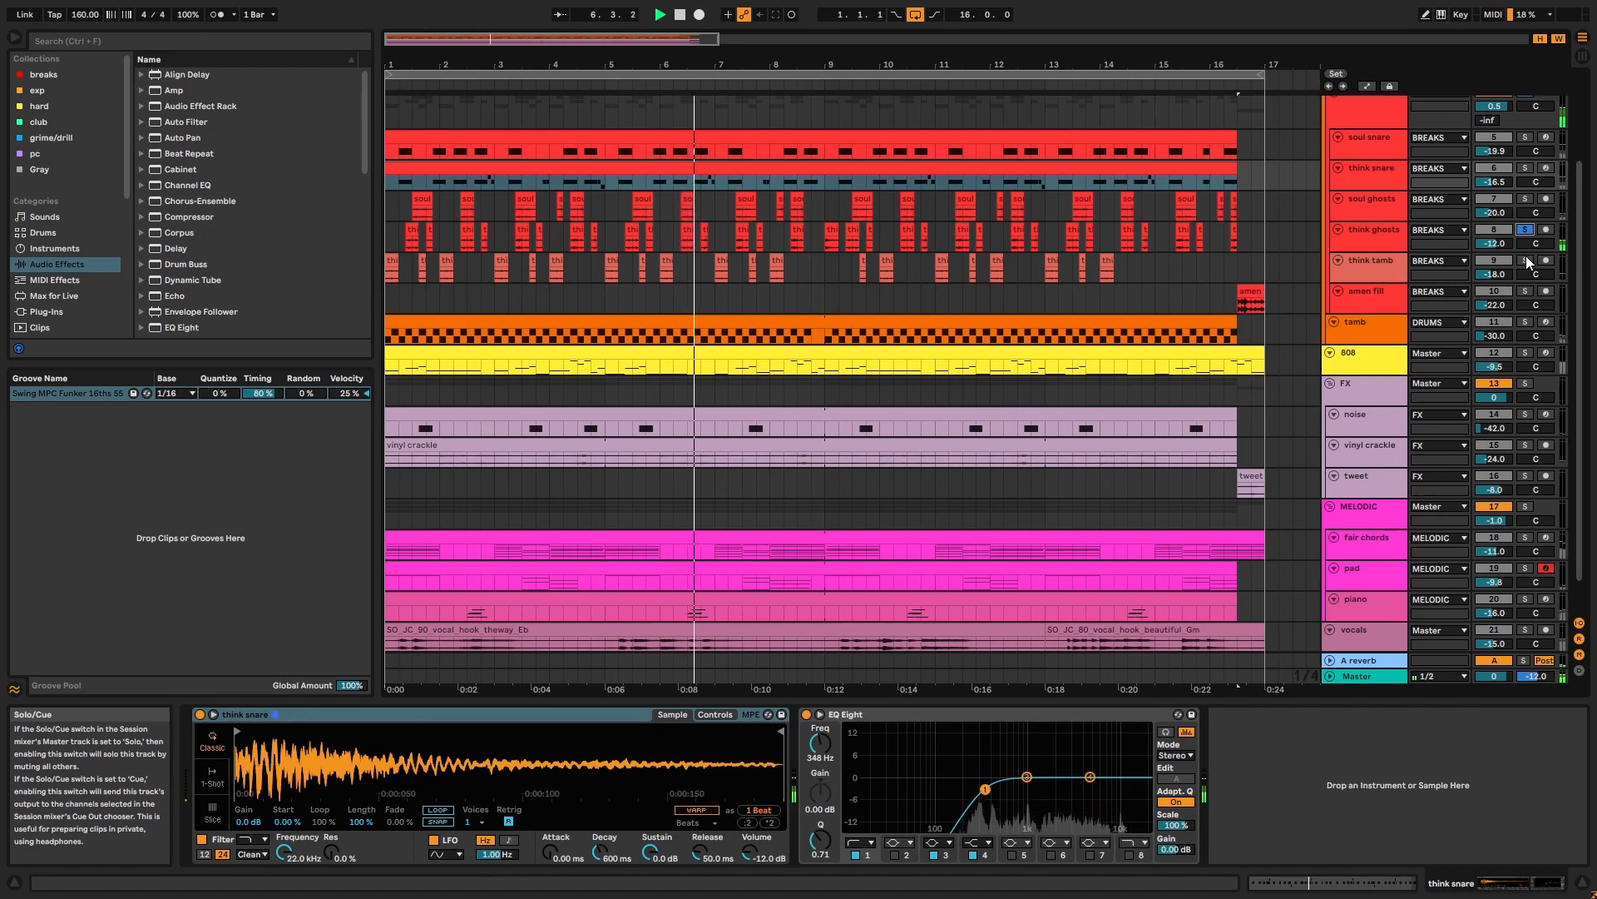
left_click(1526, 261)
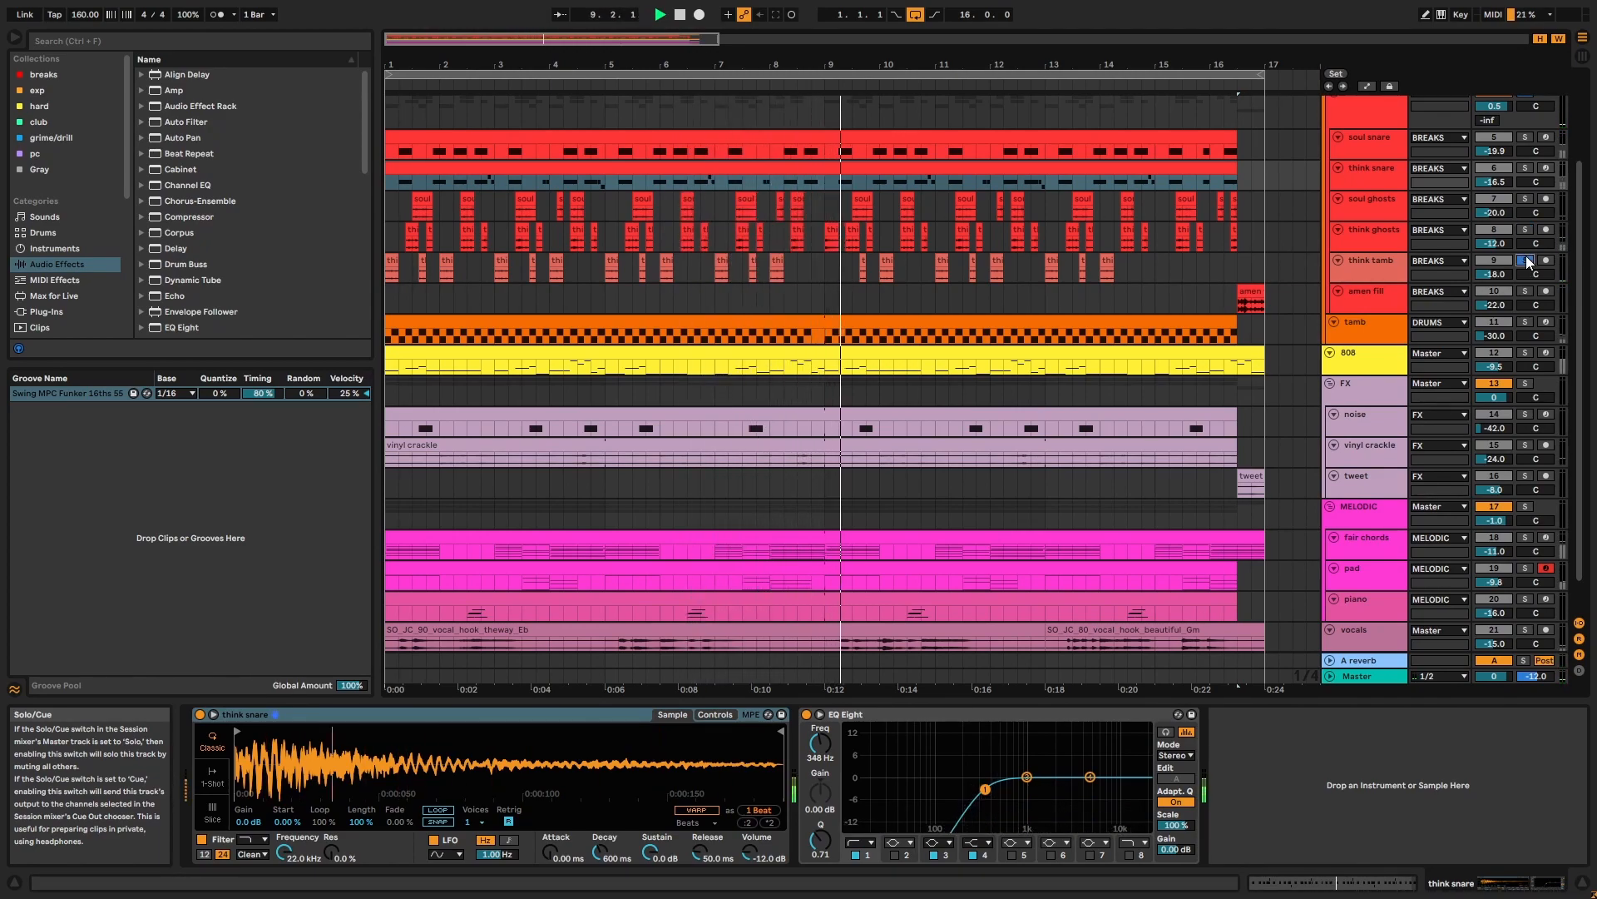
Step: Solo the soul ghosts, think ghosts and think tamb tracks together and play them
left_click(1385, 267)
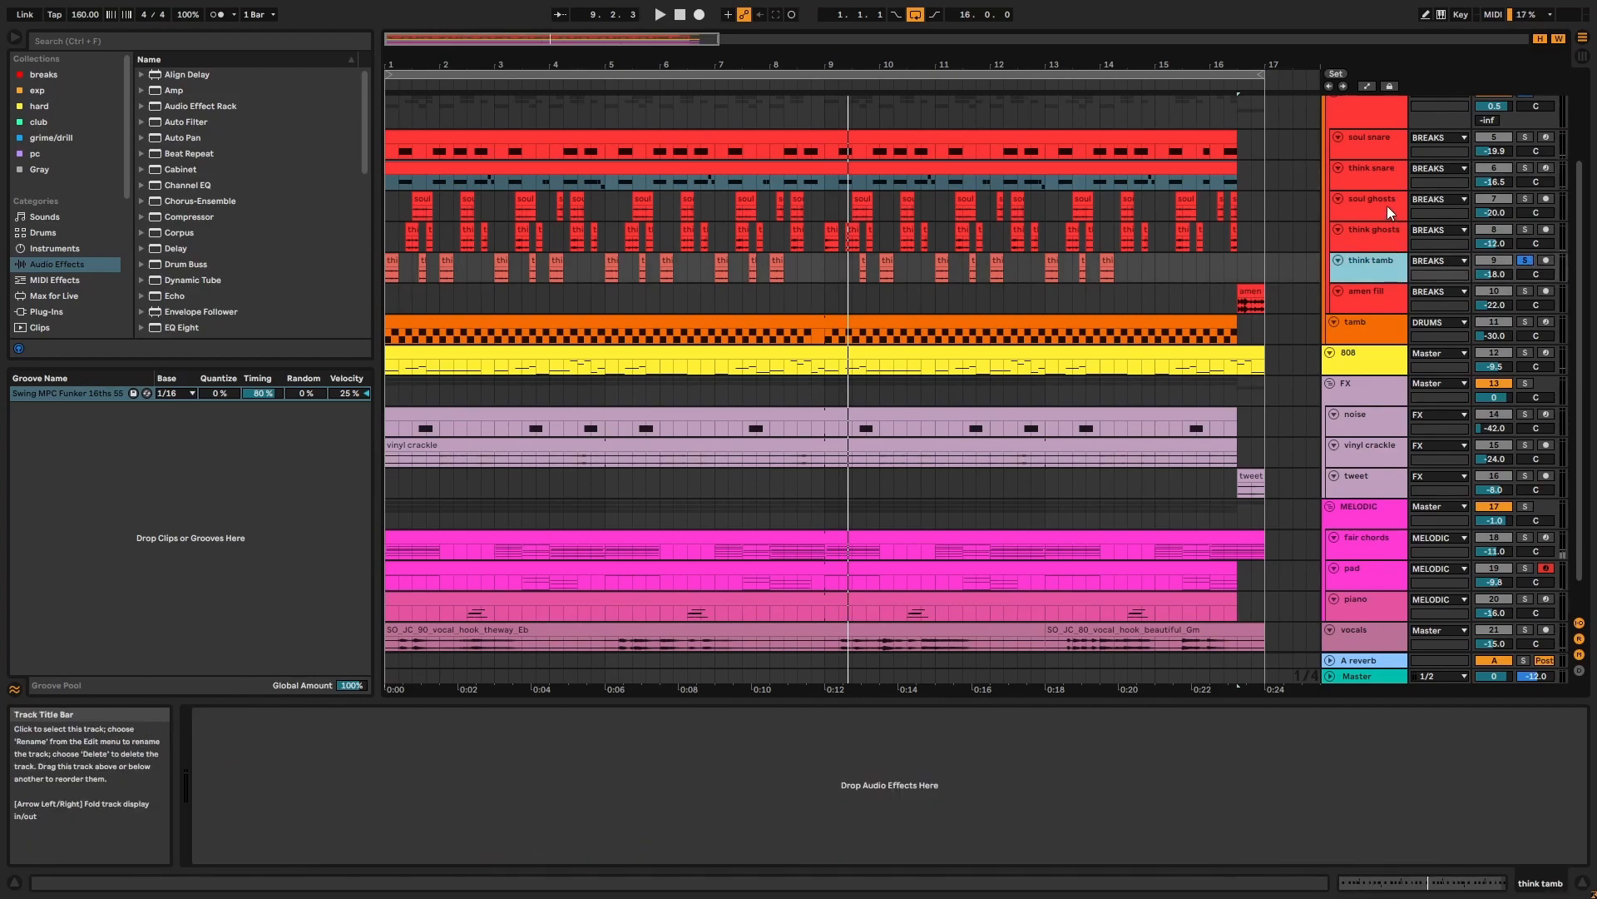
left_click(1387, 206, "shift")
left_click(1524, 198)
key("space")
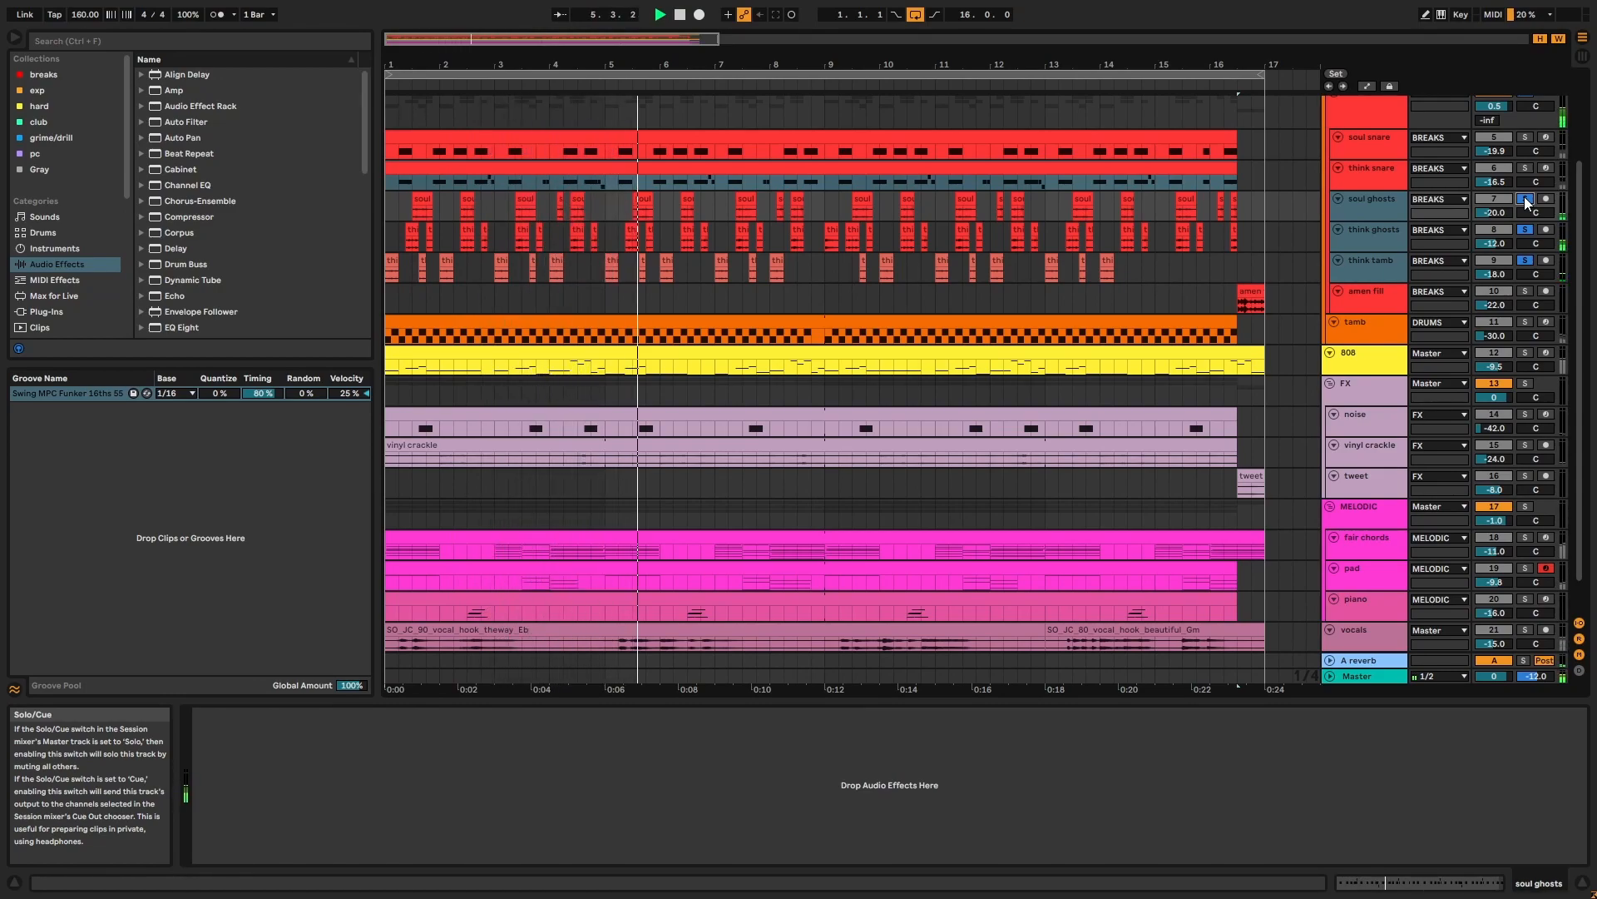
Step: Audition the soloed ghost layers from the think ghosts clips in bar 9, and highlight the think ghosts clip in bar 11
left_click(832, 230)
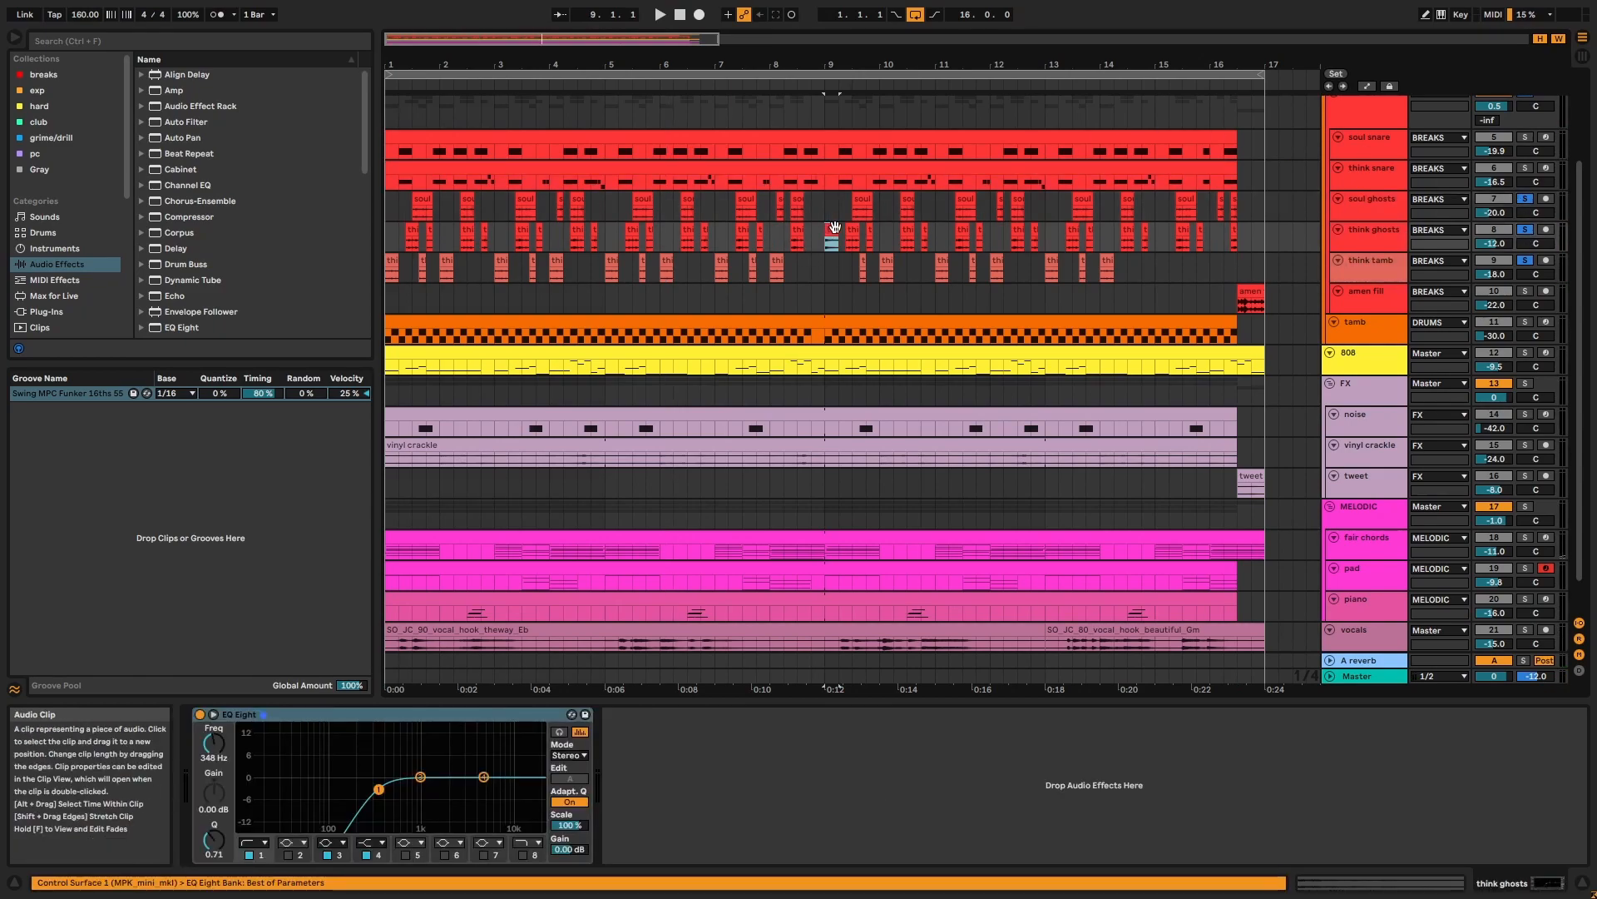
key("space")
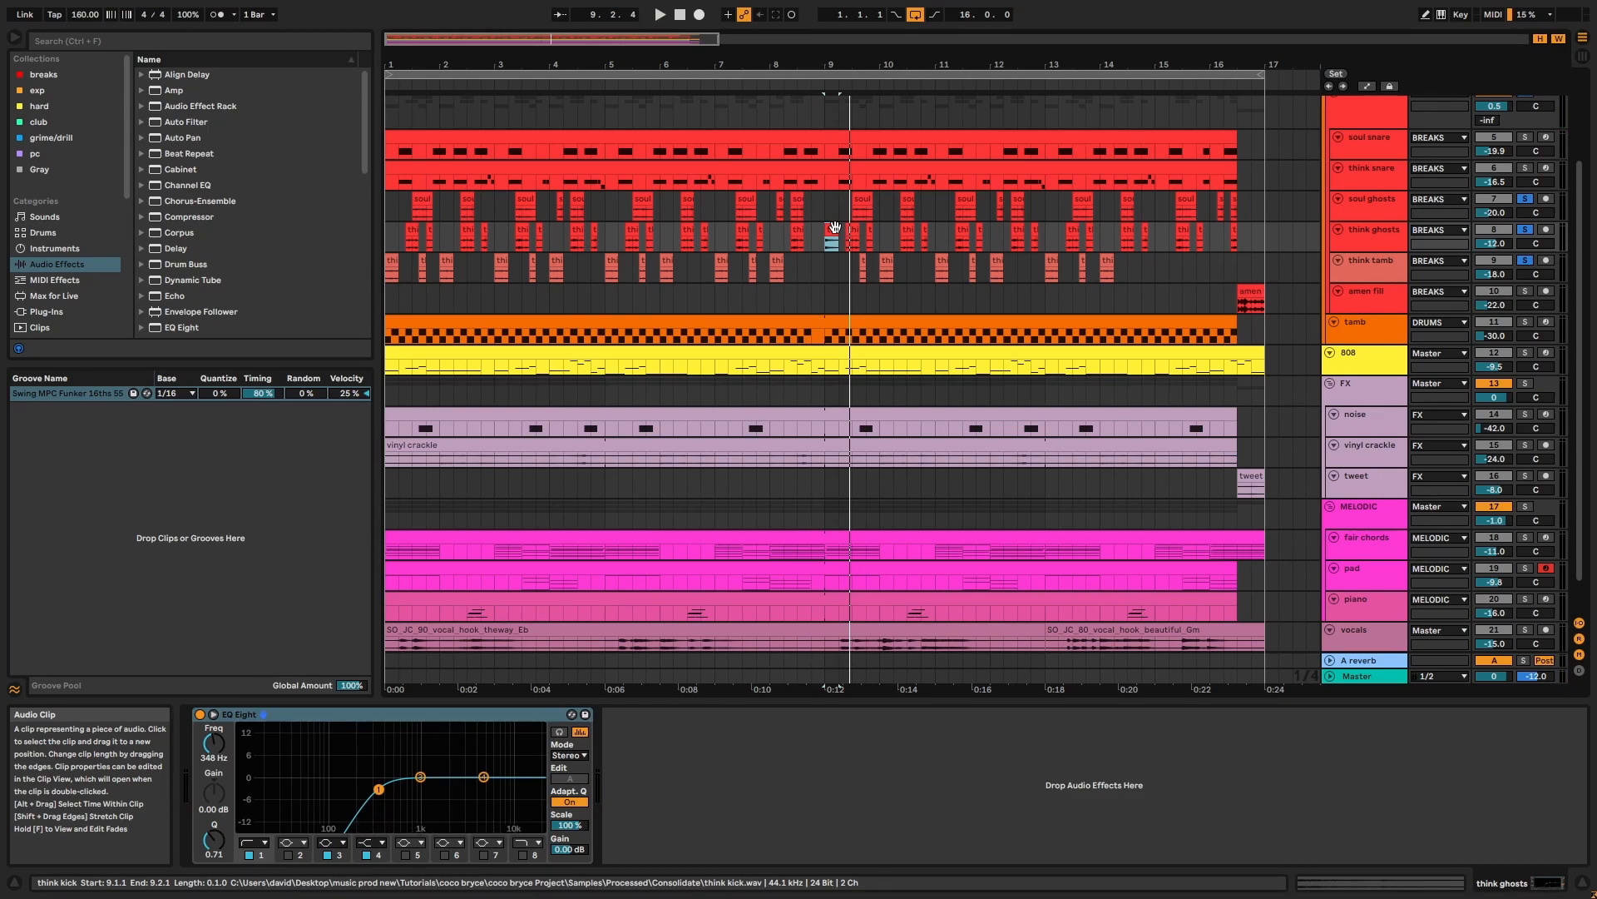
left_click(849, 236)
key("space")
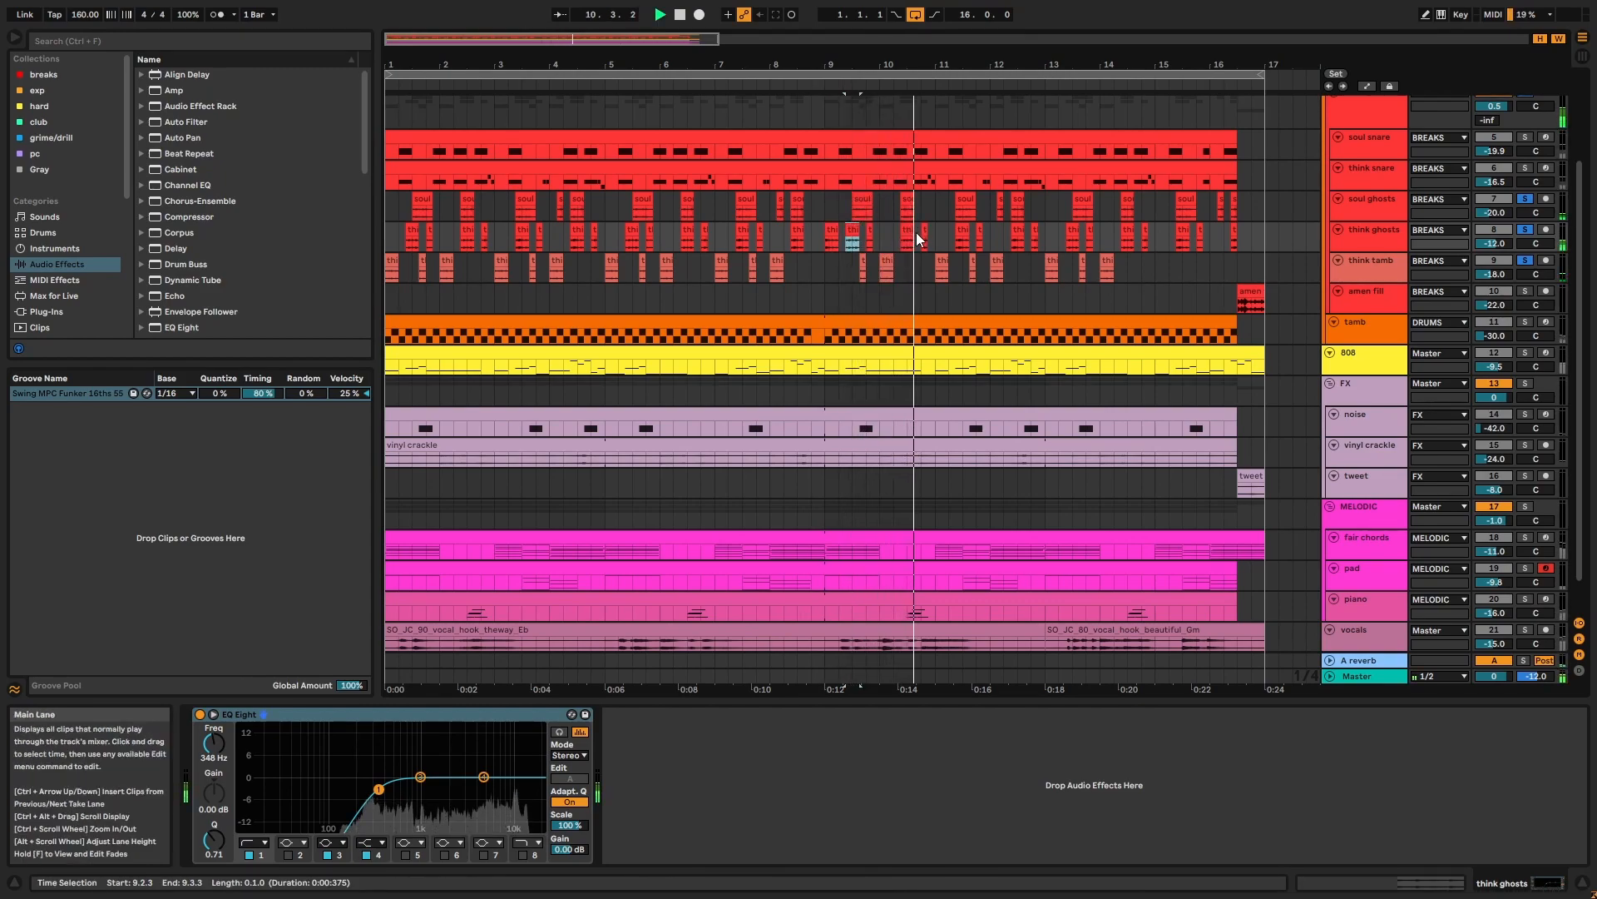
left_click(965, 232)
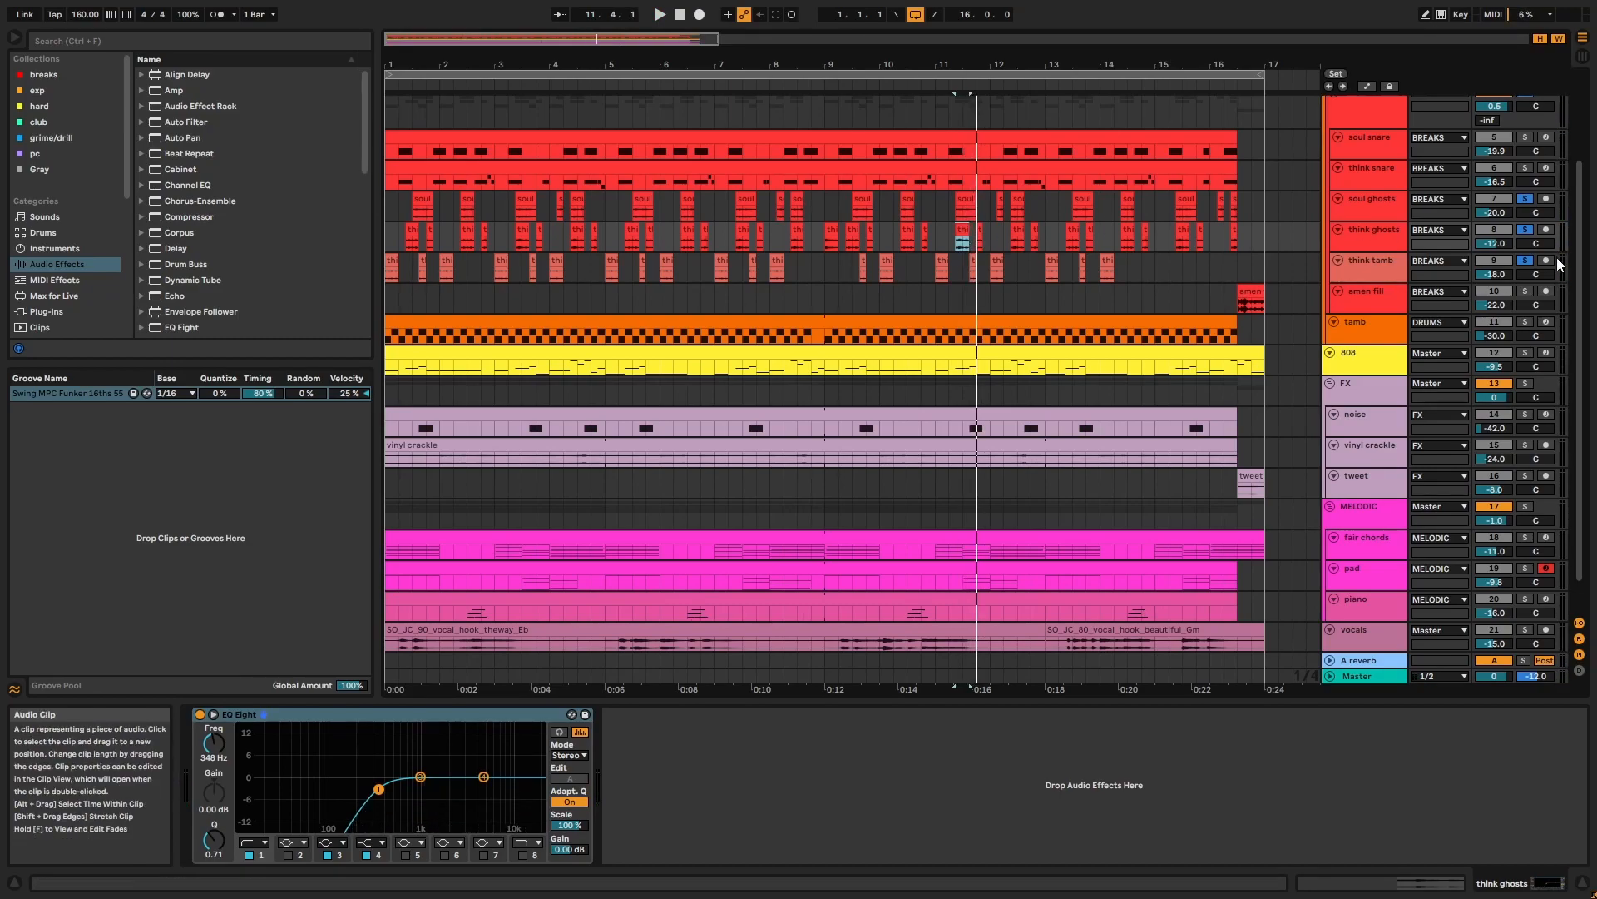
Step: Clear the track solos and play the full arrangement from the start of the think snare clip
left_click(1529, 259)
left_click(1121, 190)
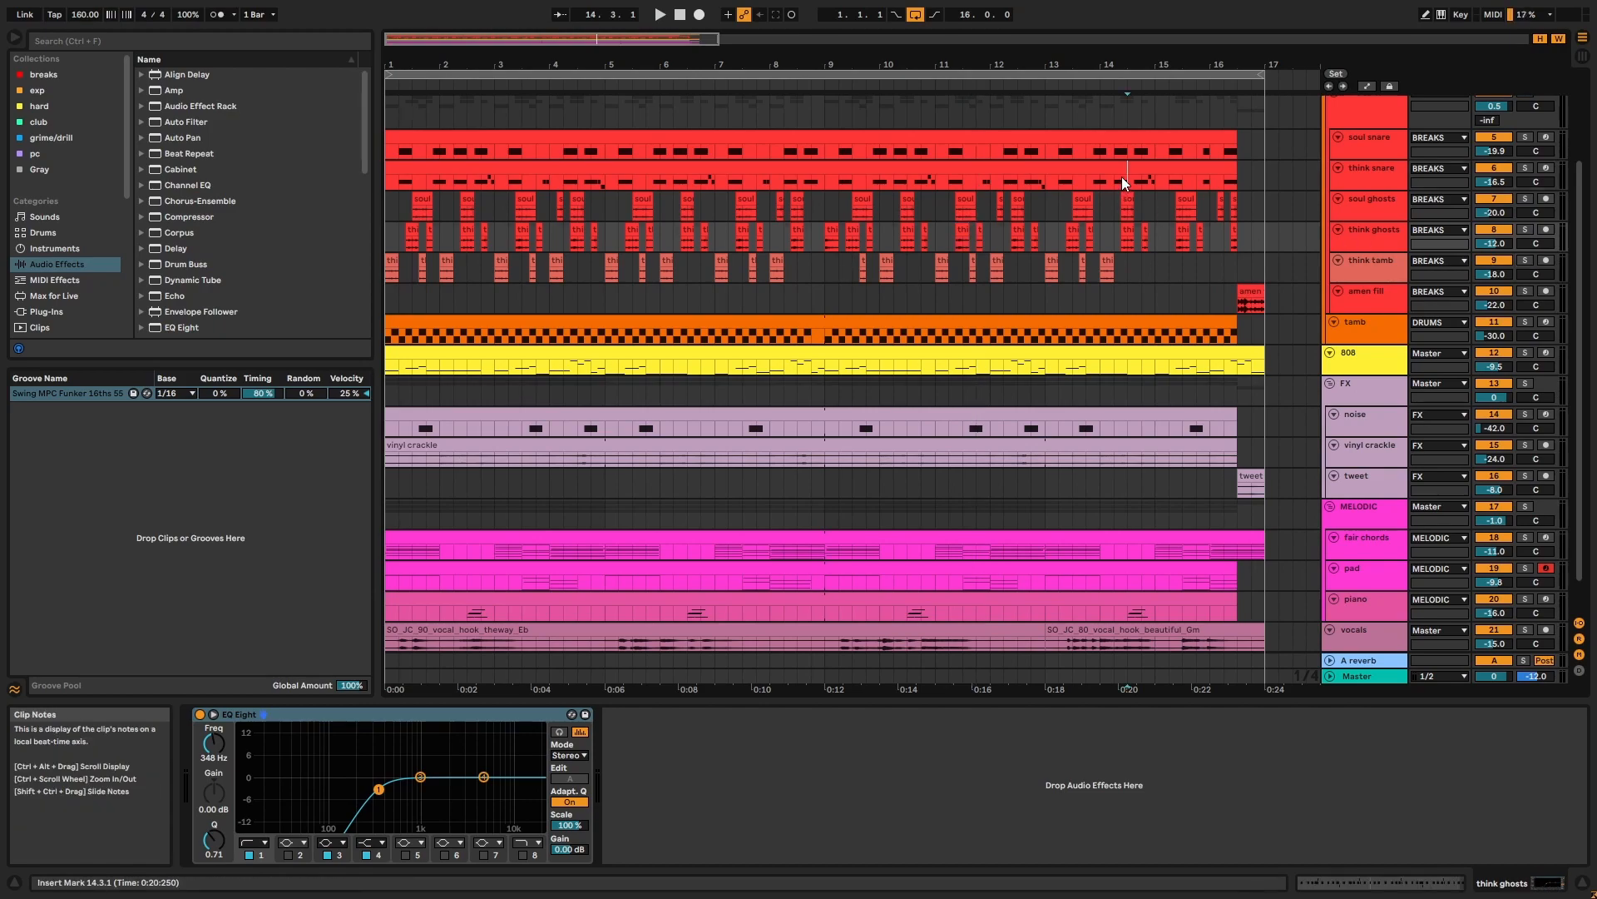
left_click(1122, 177)
key("space")
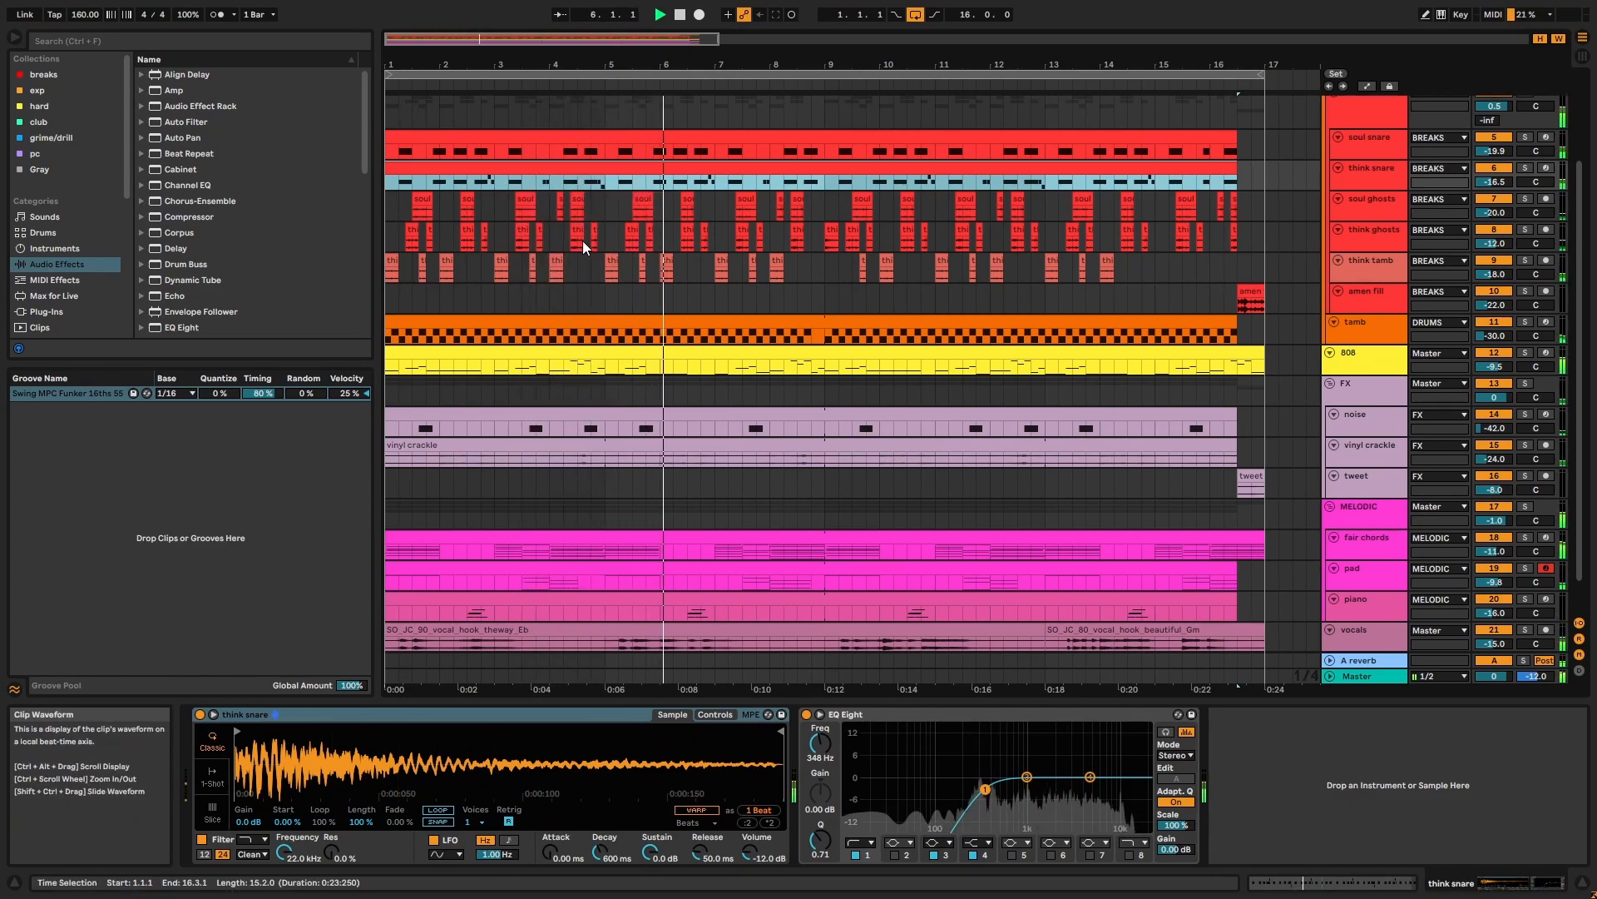
Step: Solo the amen fill track and audition its clip at the end of bar 16
left_click(1262, 290)
left_click(1524, 292)
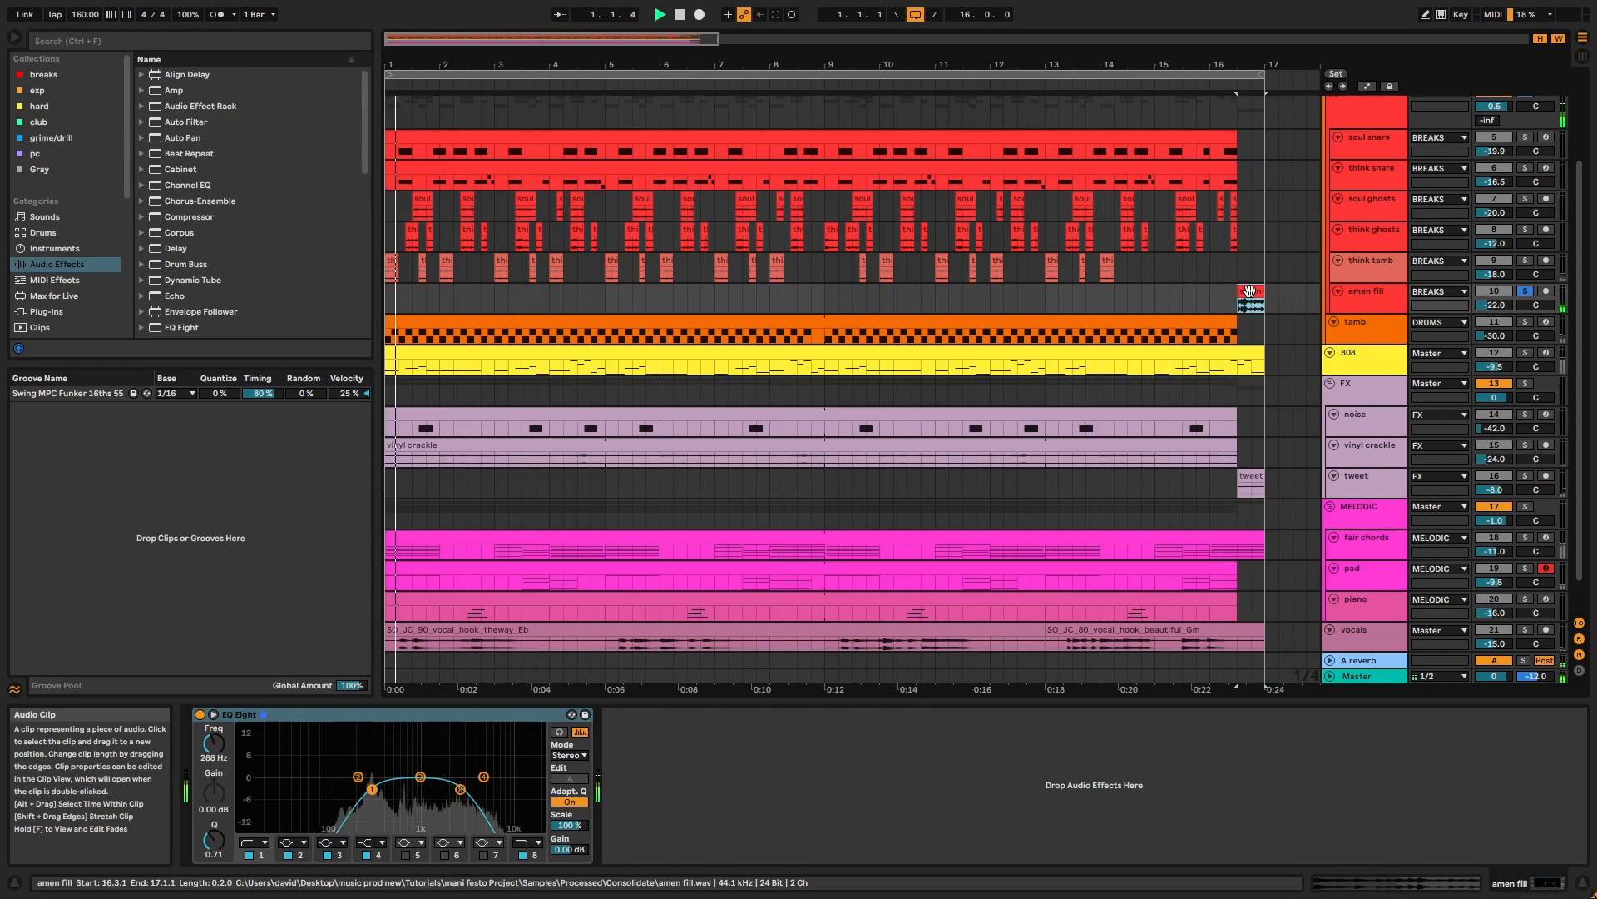
Step: Examine the Drum Buss and Saturator settings on the BREAKS group
scroll(1264, 291, "up", 3)
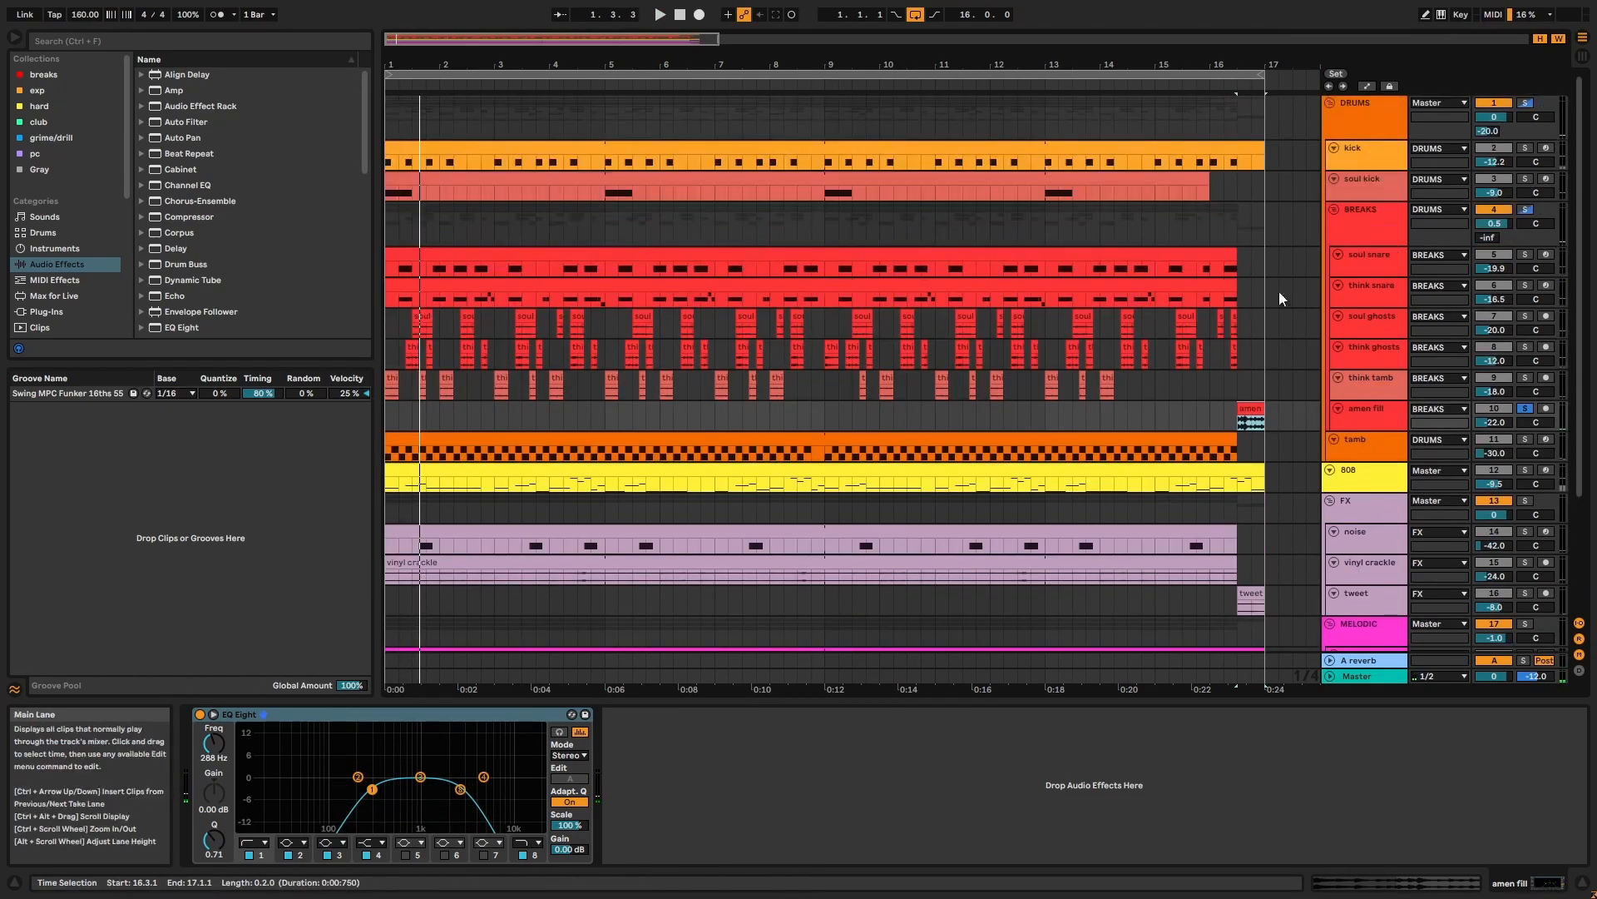
left_click(1385, 228)
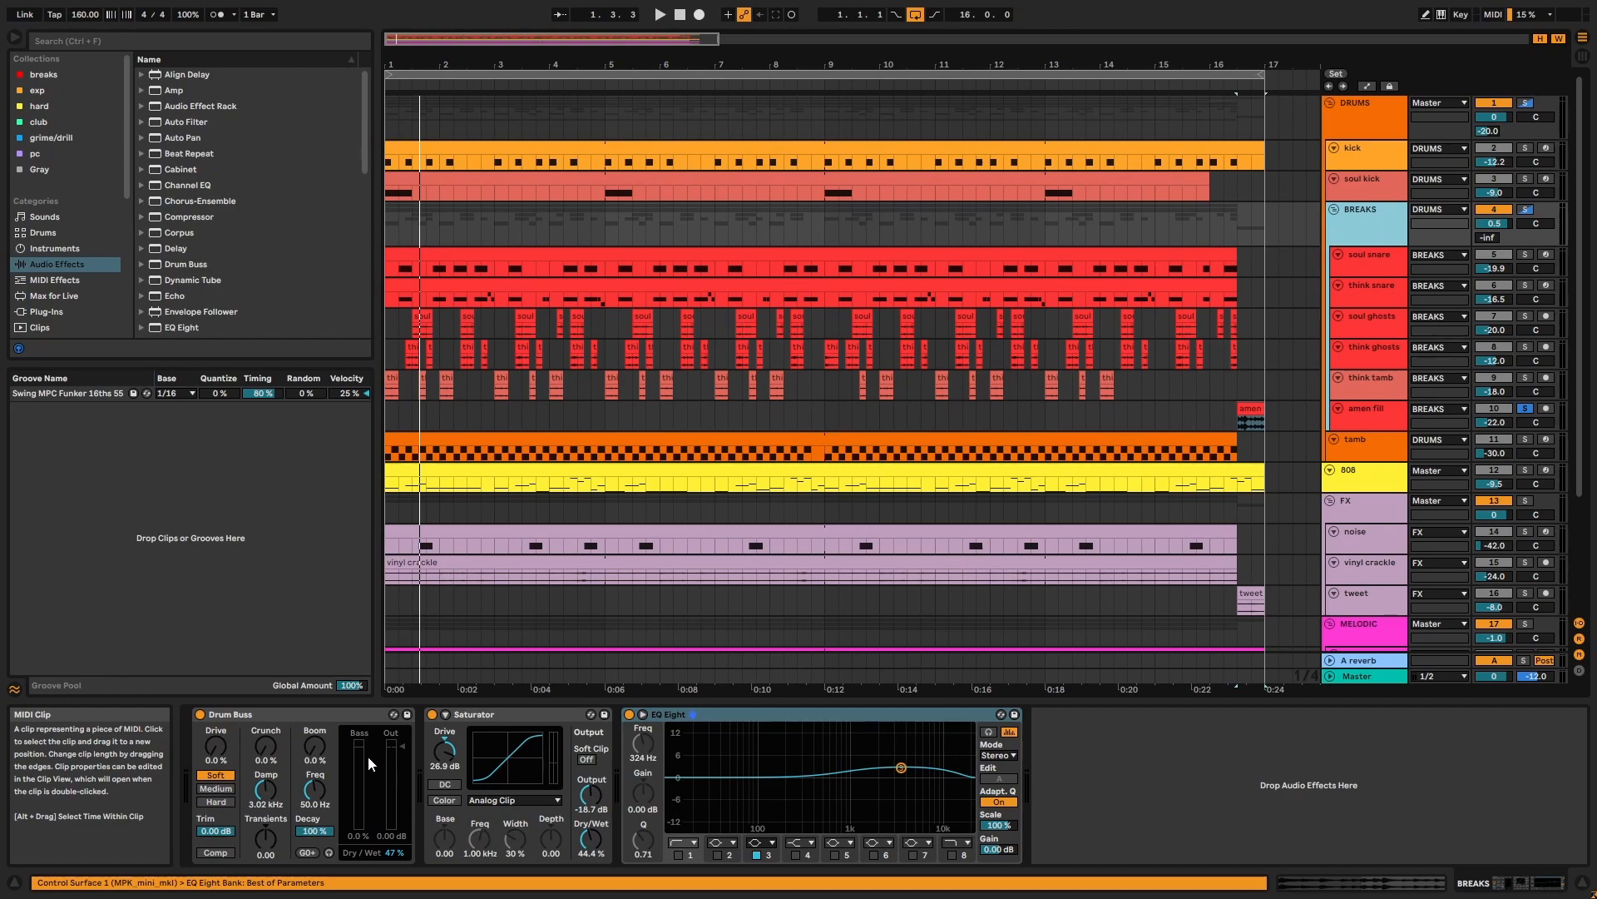
left_click(343, 709)
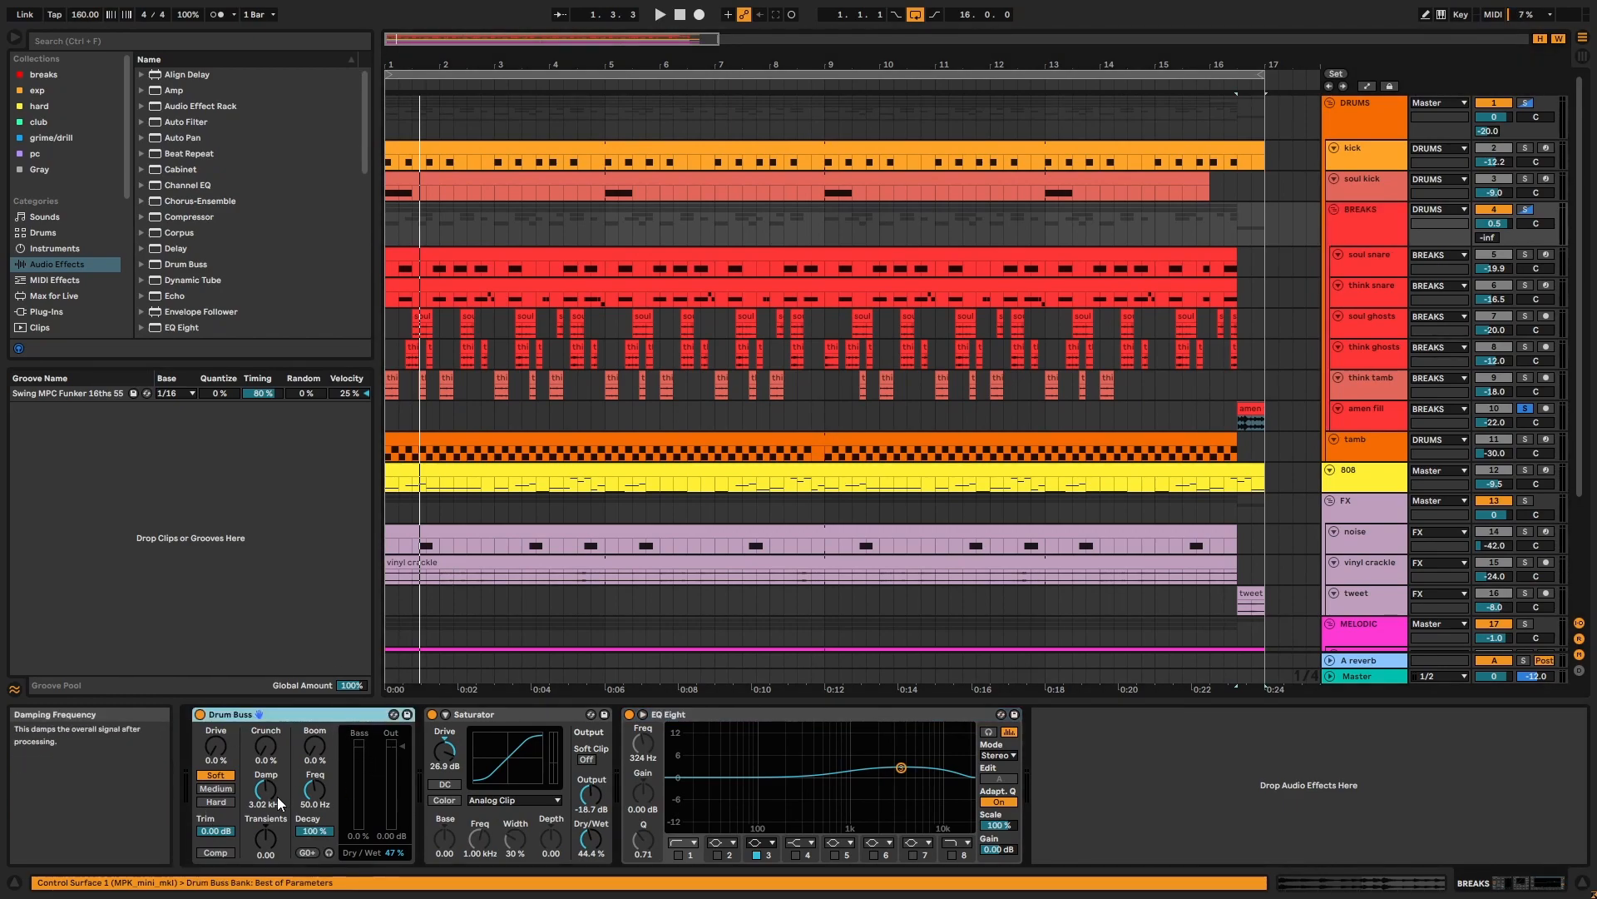
left_click(476, 718)
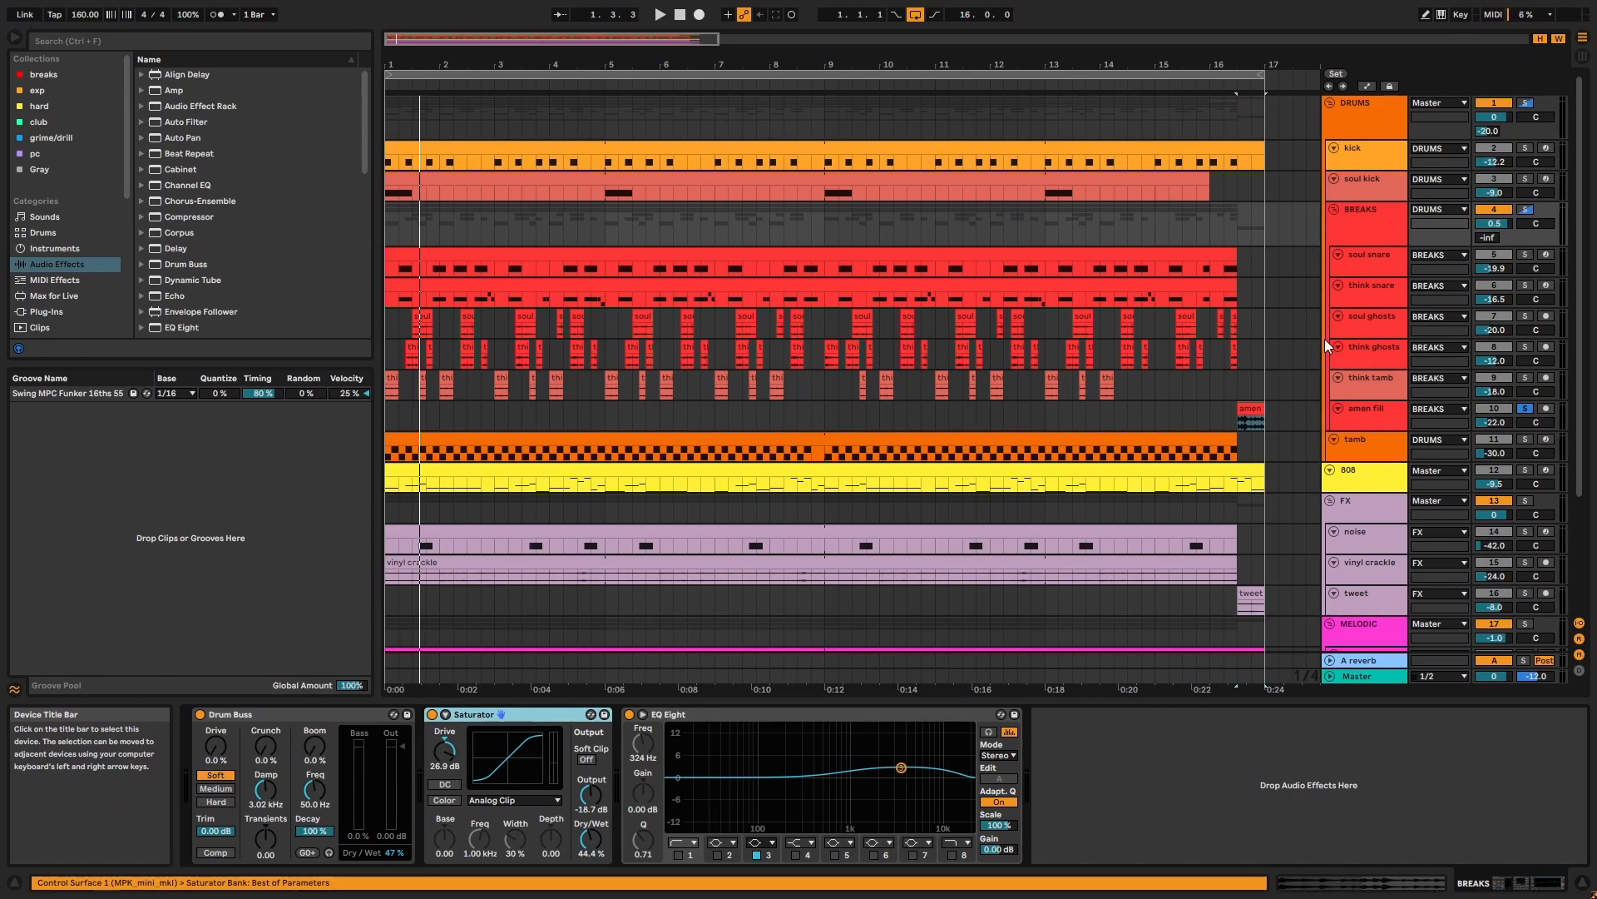
Step: Play the amen fill through the BREAKS group effects, and play all the break layers from the soul snare clip
left_click(1251, 416)
key("space")
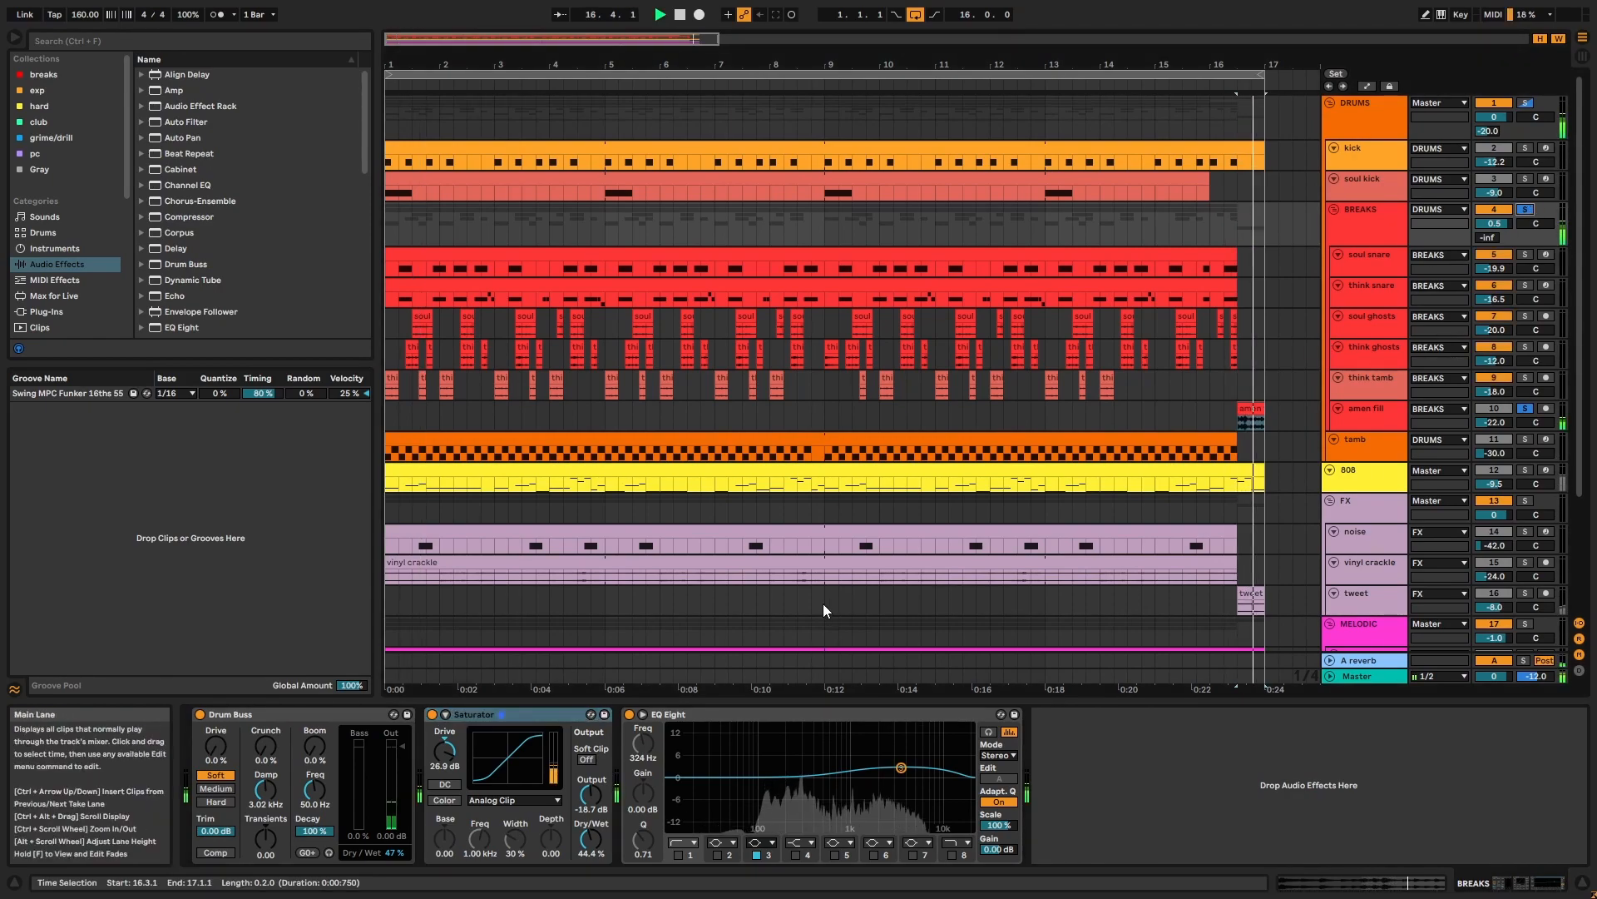
left_click(911, 269)
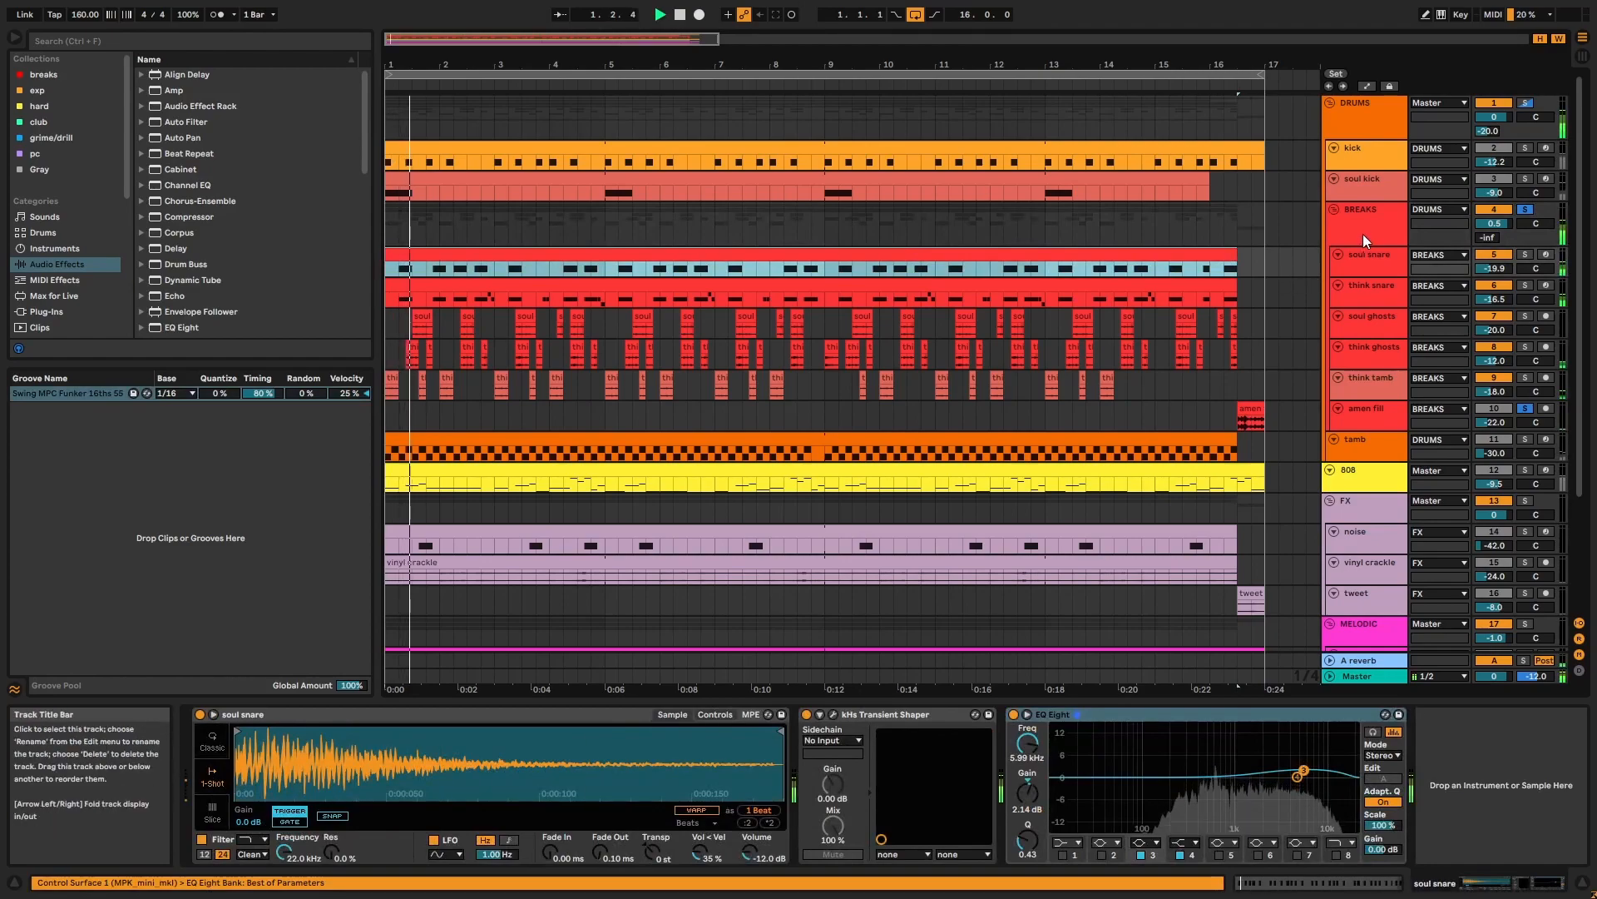
Step: Compare the BREAKS group sound with its effects bypassed and active, and examine the boost band in its EQ Eight
left_click(1361, 236)
left_click(199, 714)
key("0")
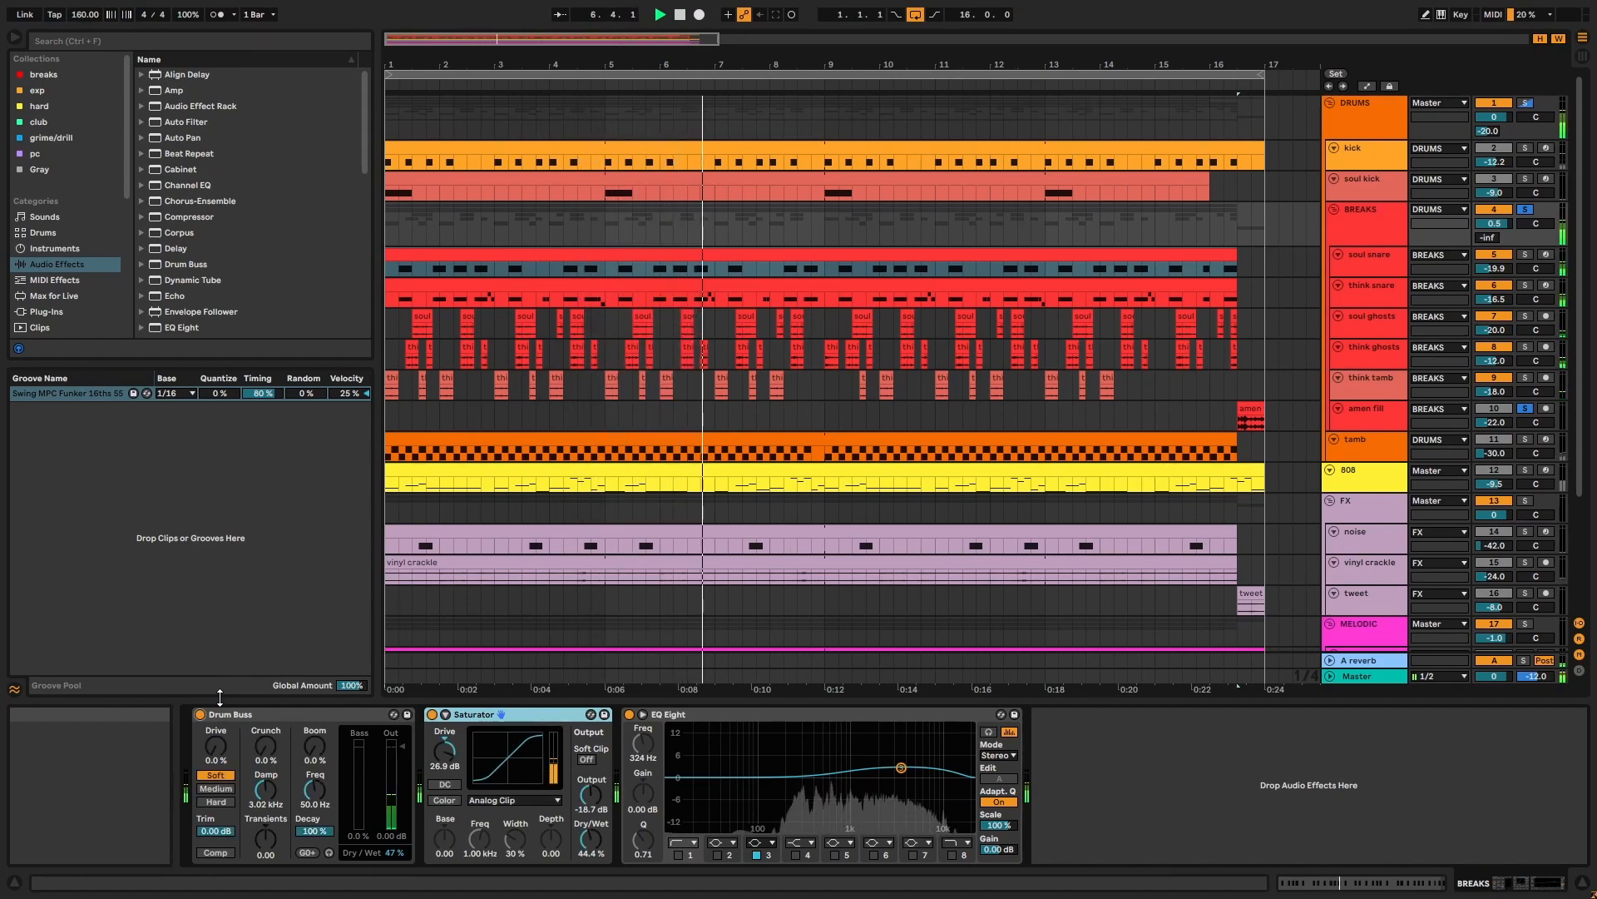
key("space")
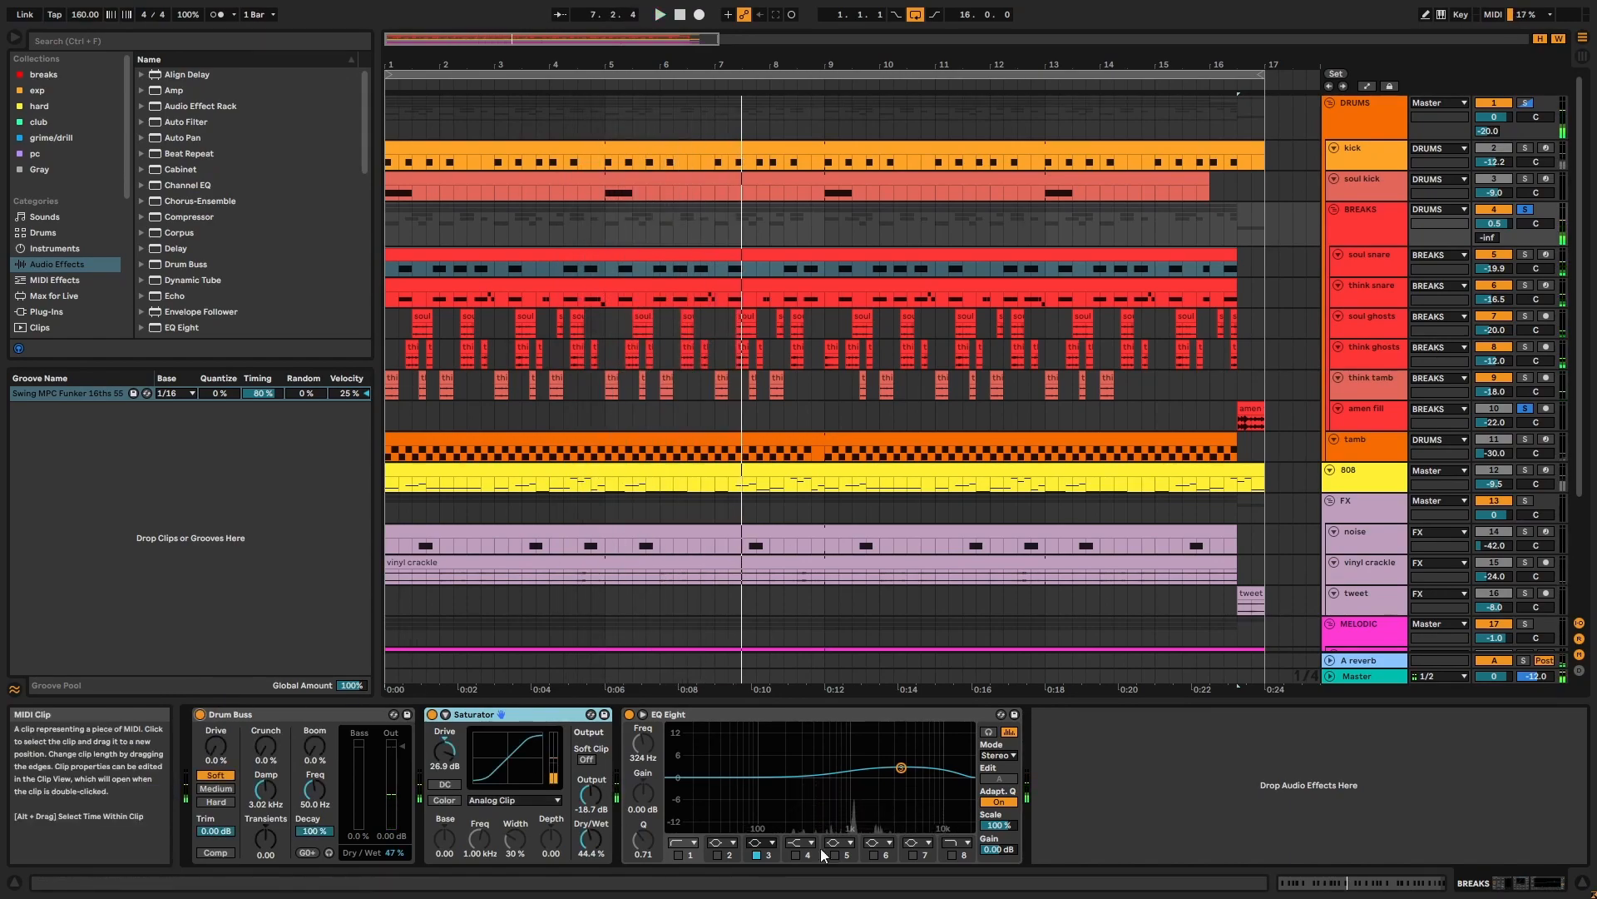
left_click(902, 767)
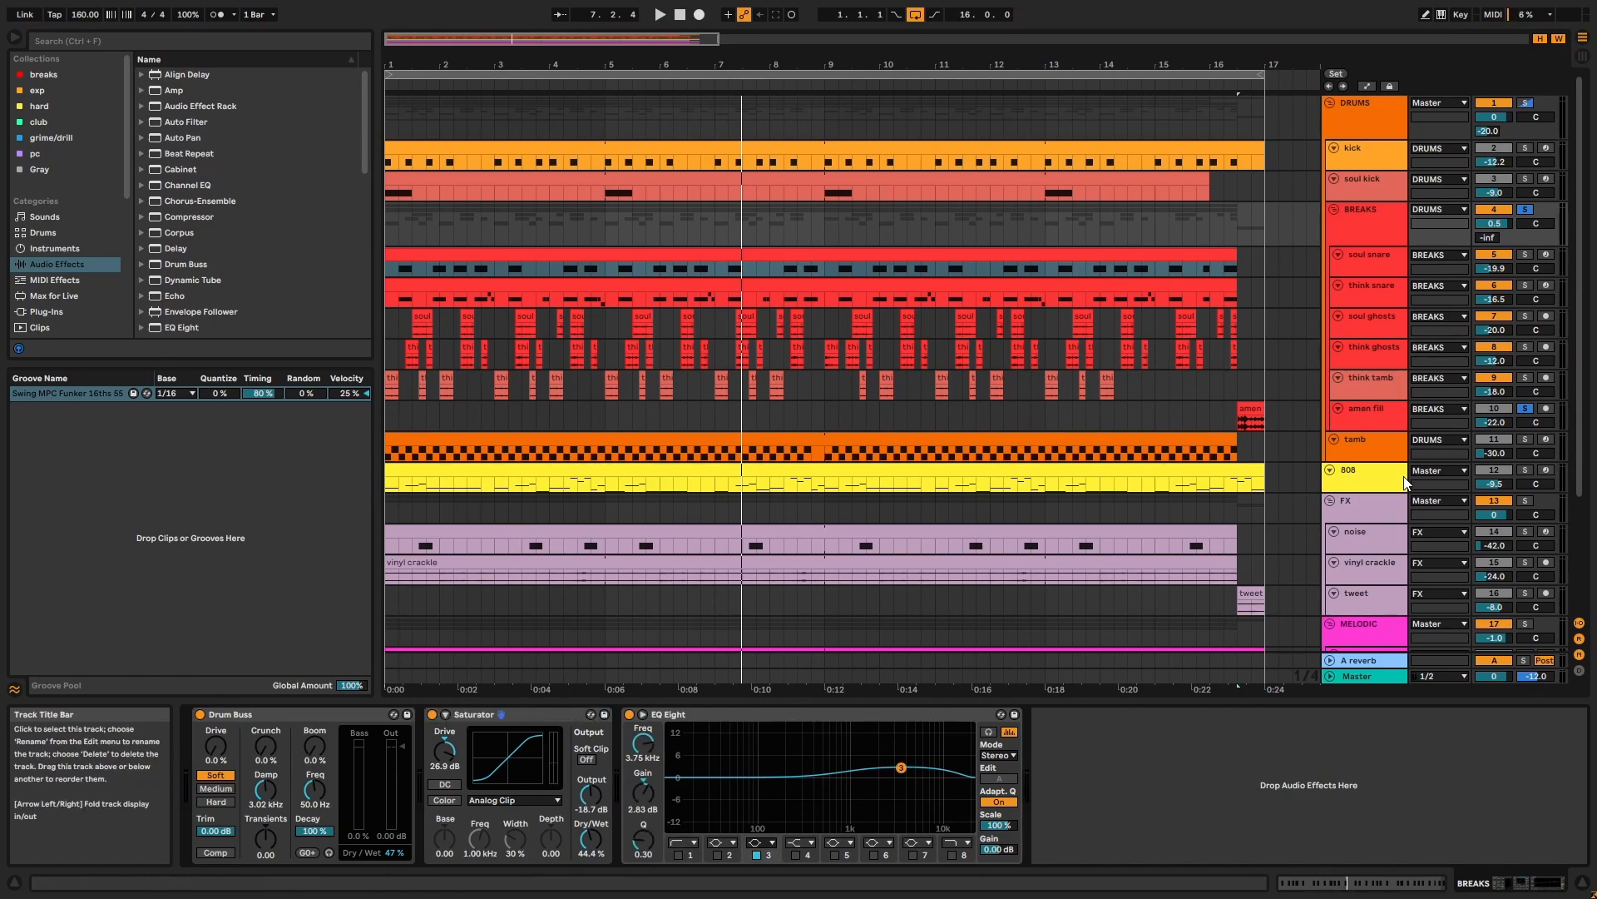
Step: Solo the tamb track and inspect its two Drum Rack chains' panning and the second chain's Simpler detune
left_click(1389, 444)
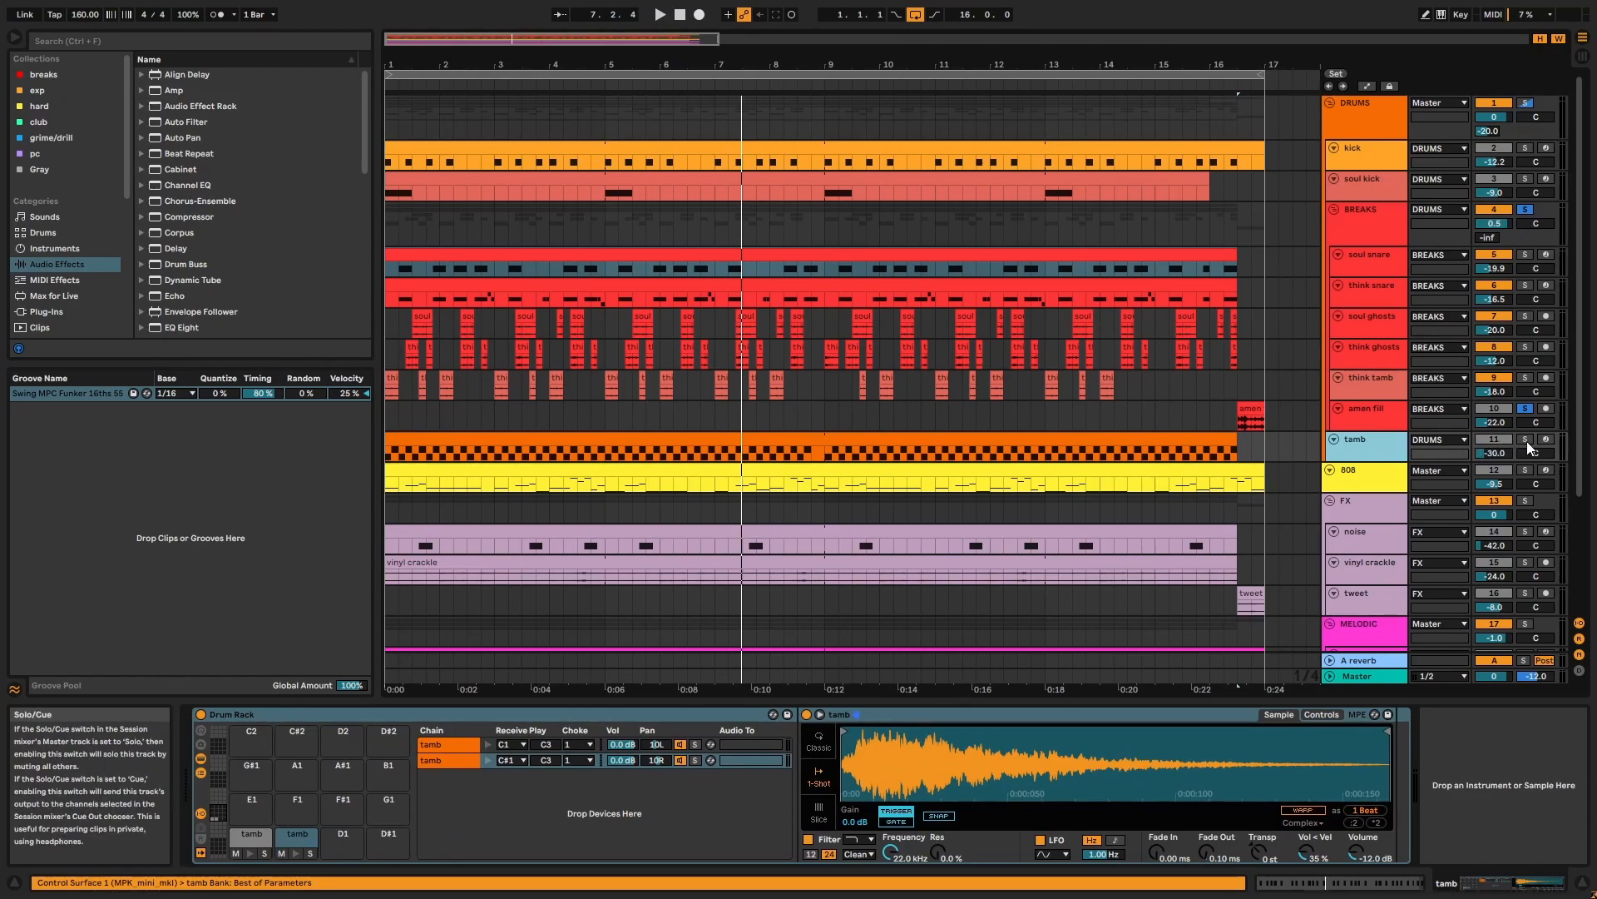
left_click(1526, 440)
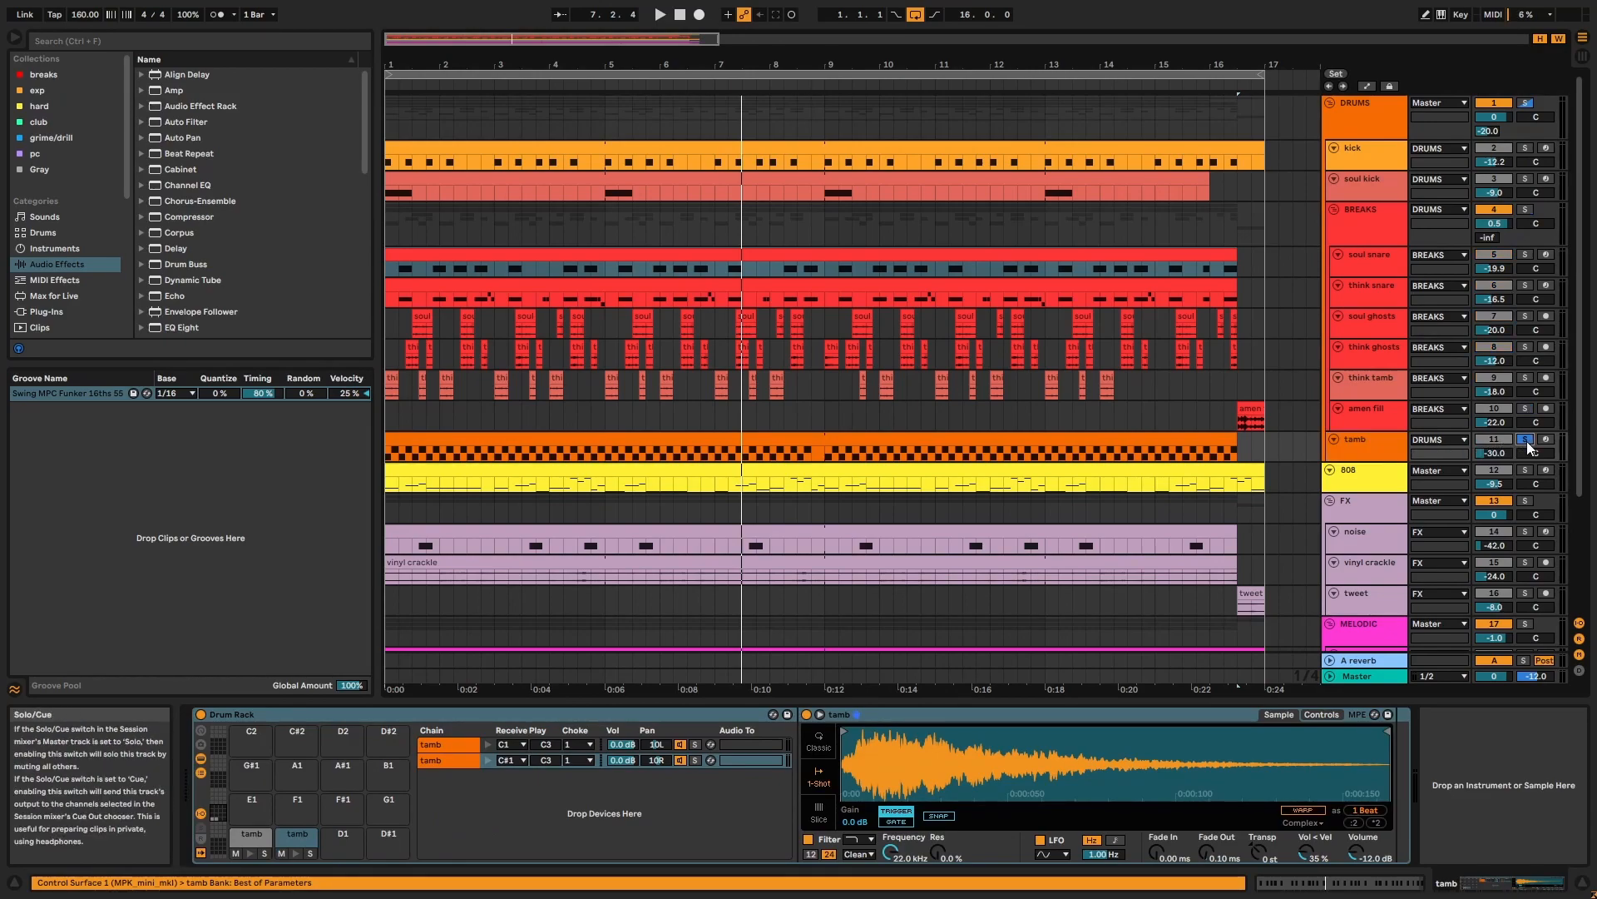
left_click(445, 743)
left_click(451, 762)
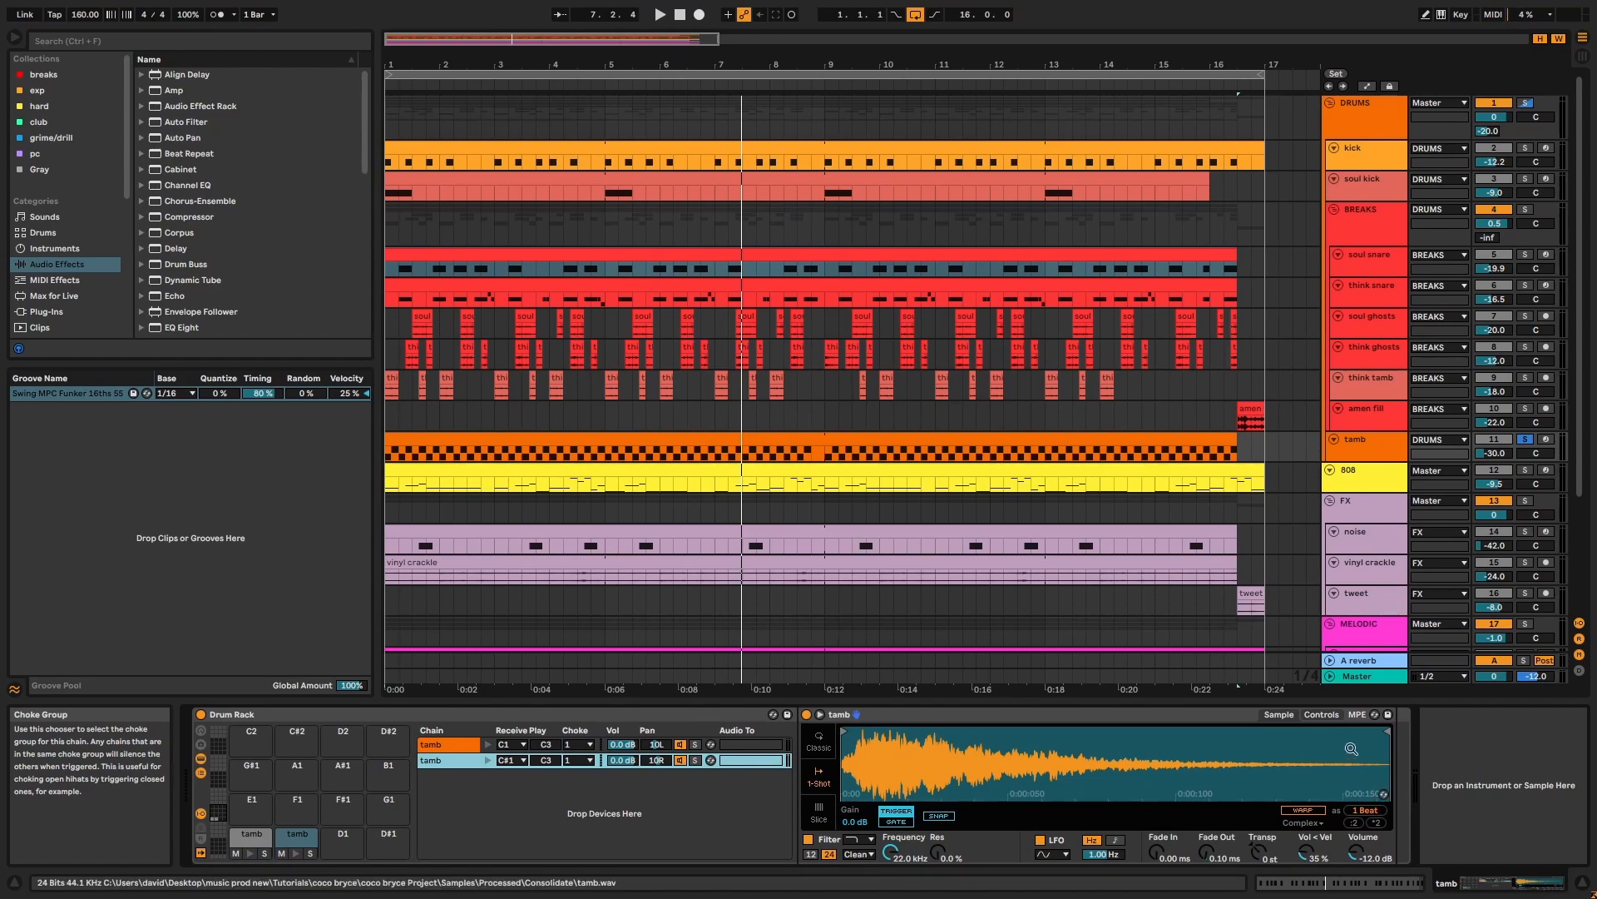
left_click(1331, 716)
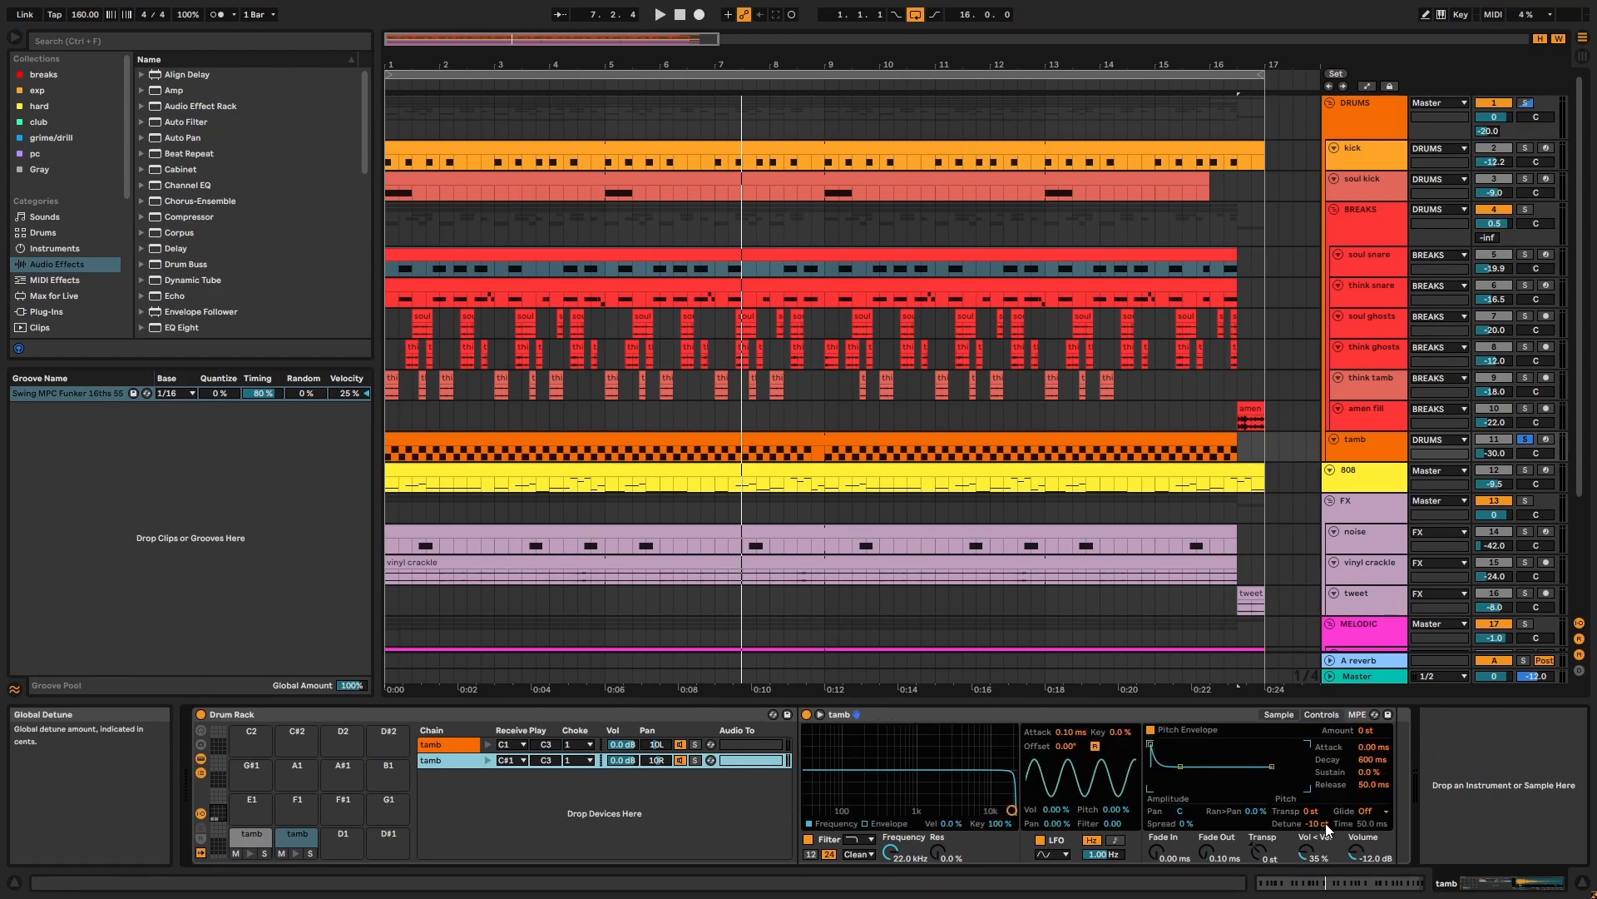
Step: View the tamb clip's notes and velocities, return to the arrangement, and highlight the Swing MPC Funker 16ths 55 groove
double_click(1066, 437)
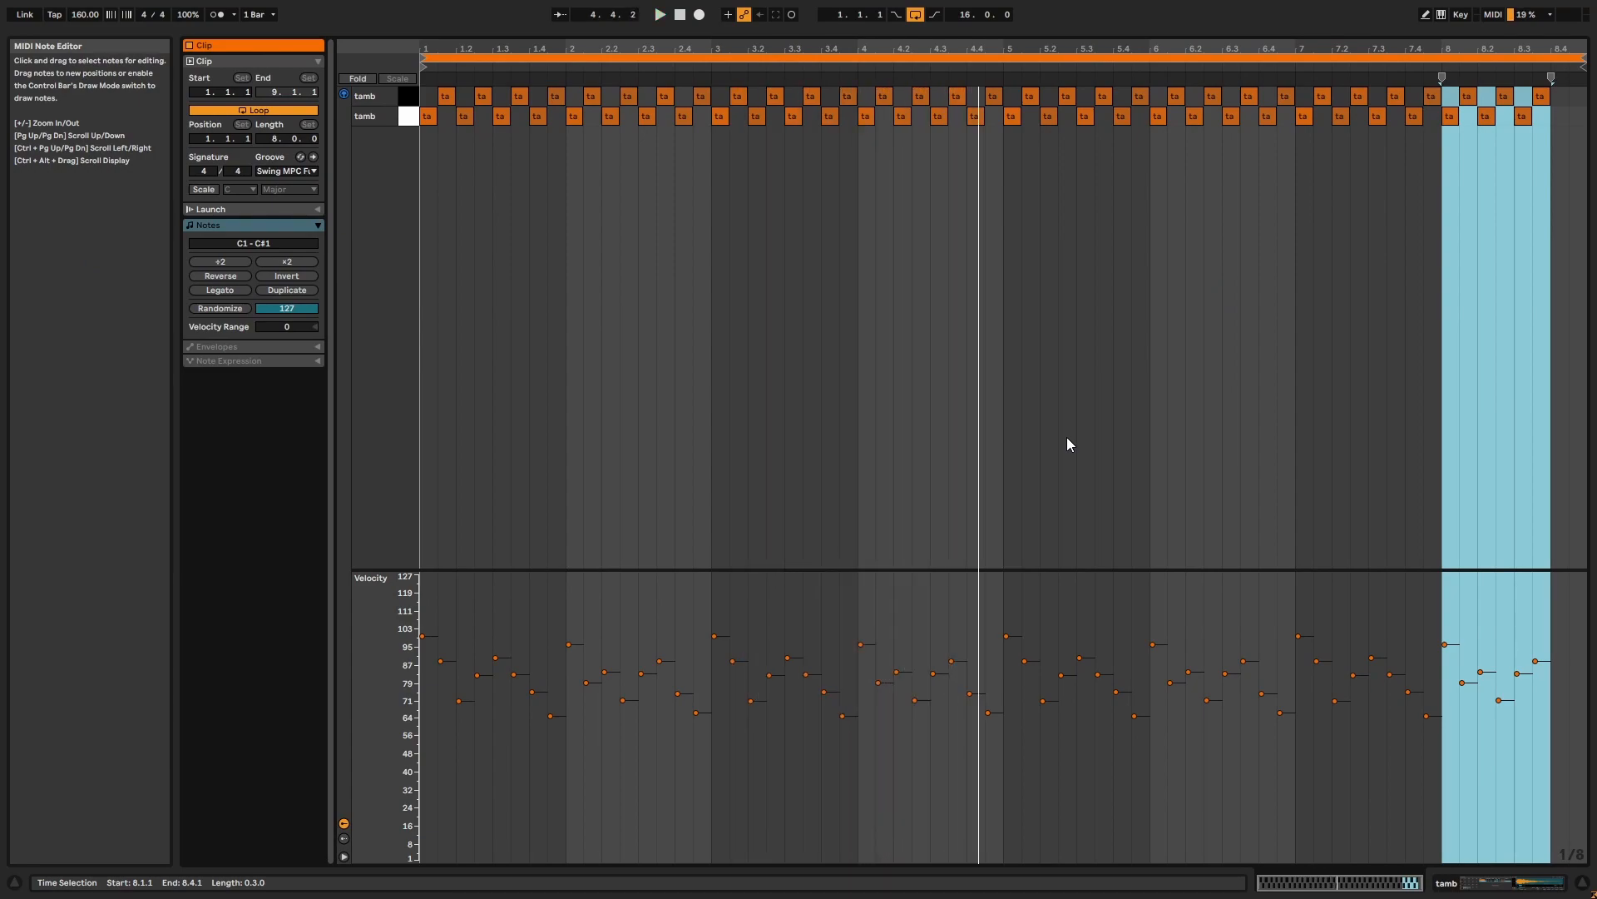
key("ctrl+alt+e")
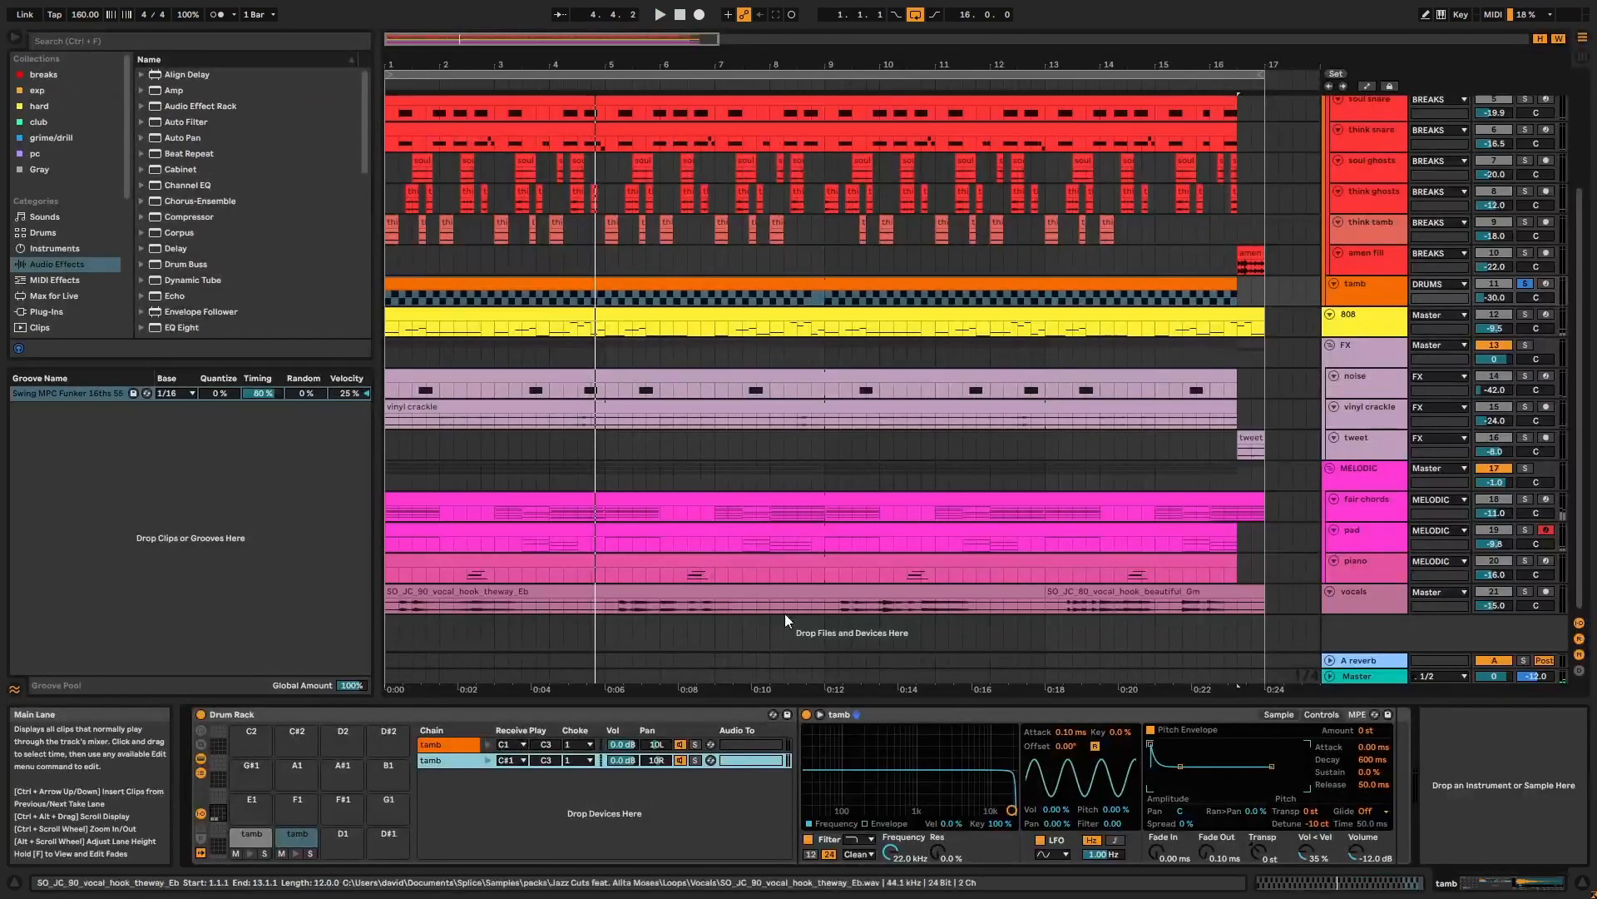
left_click(92, 389)
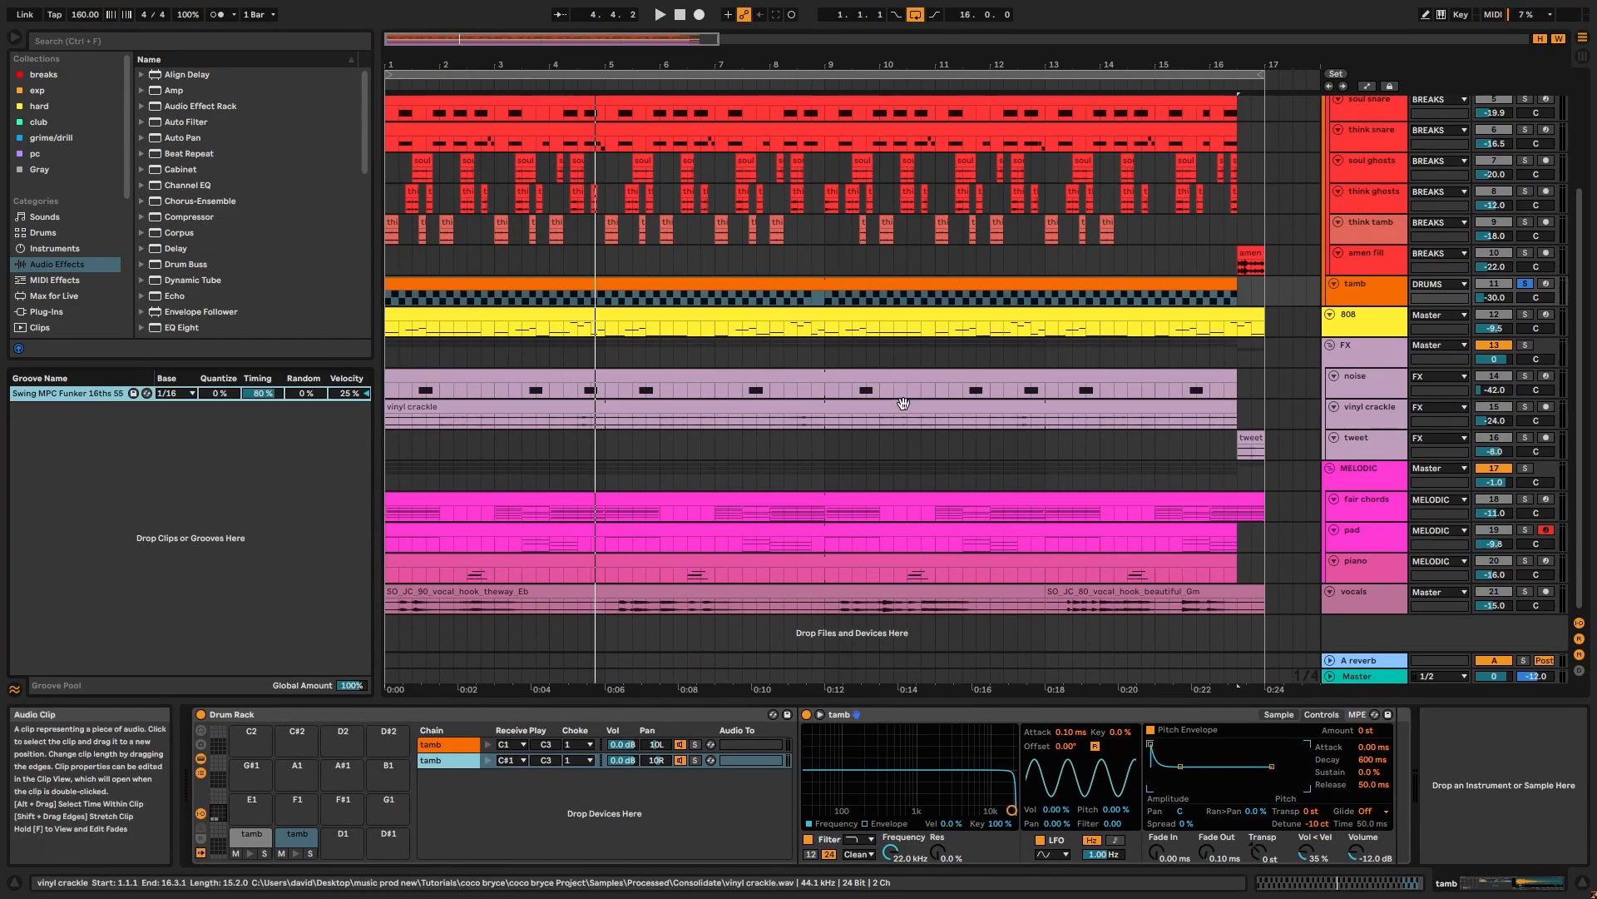
Step: Highlight the break and tamb clips from bar 1 to bar 17, and the kick and soul kick clips above them
scroll(903, 404, "up", 3)
left_click_drag(1267, 360, 383, 188)
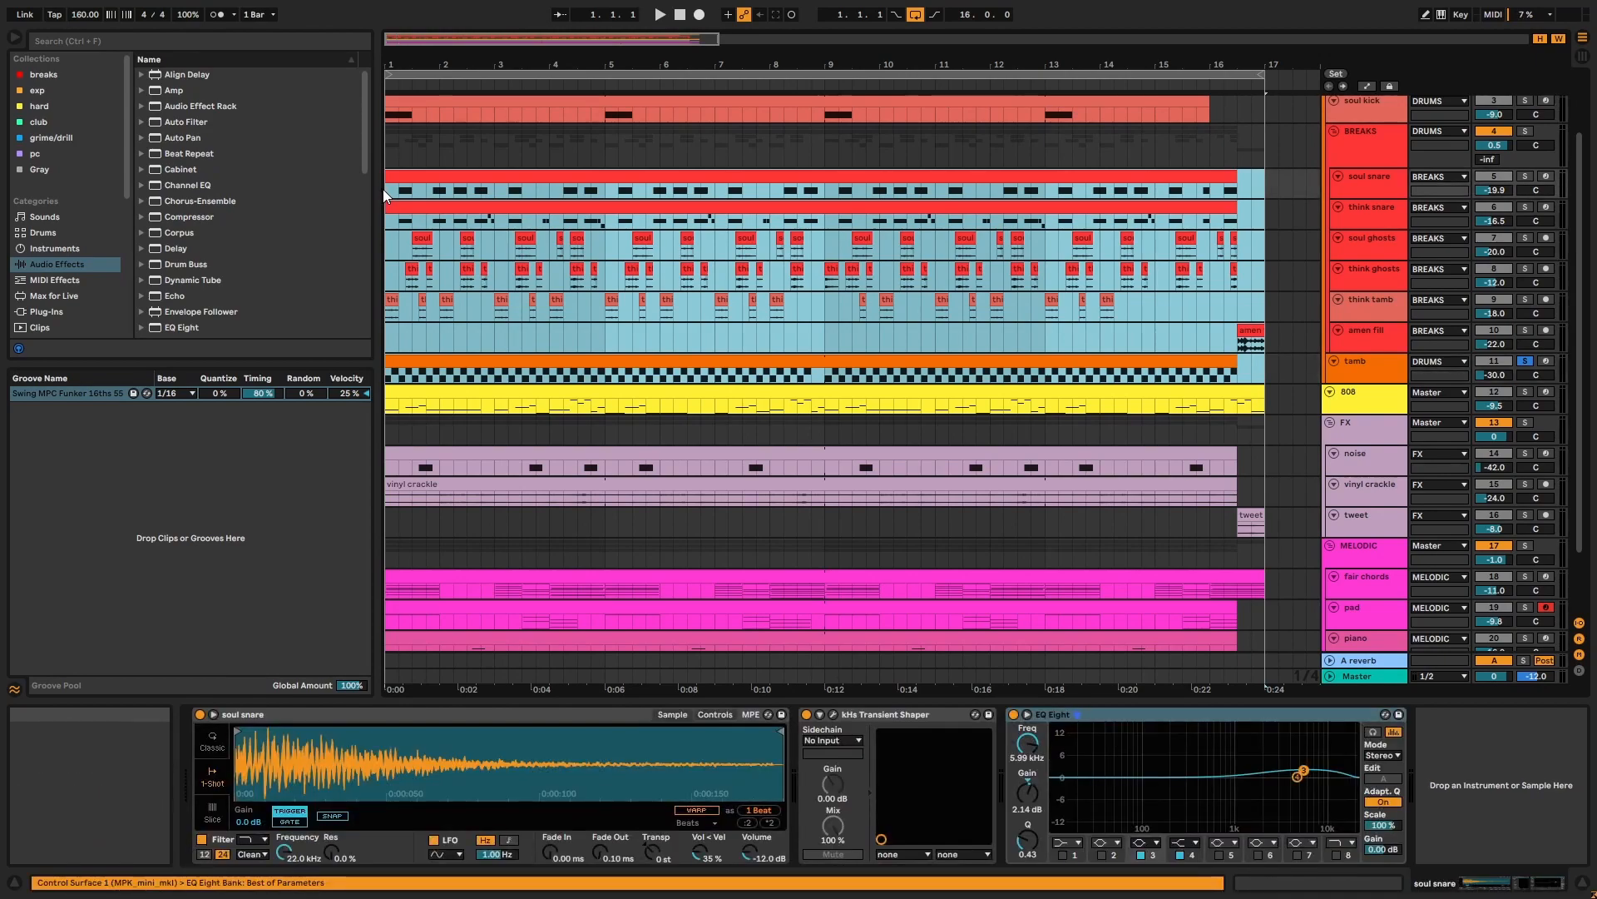
scroll(742, 228, "up", 3)
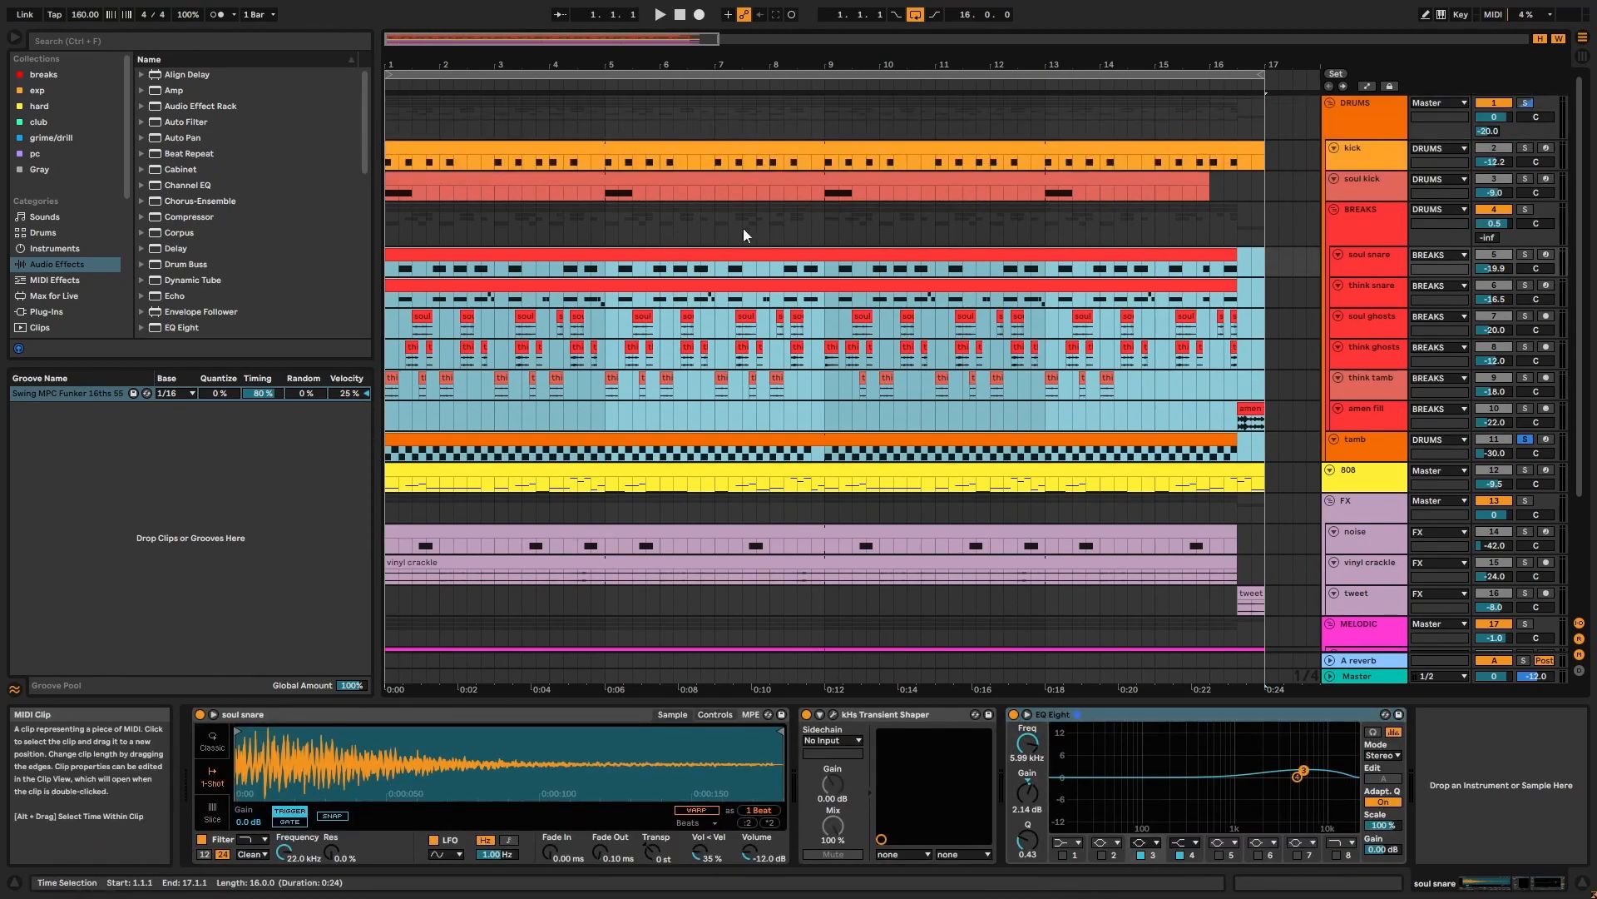
left_click(819, 150)
left_click(834, 179)
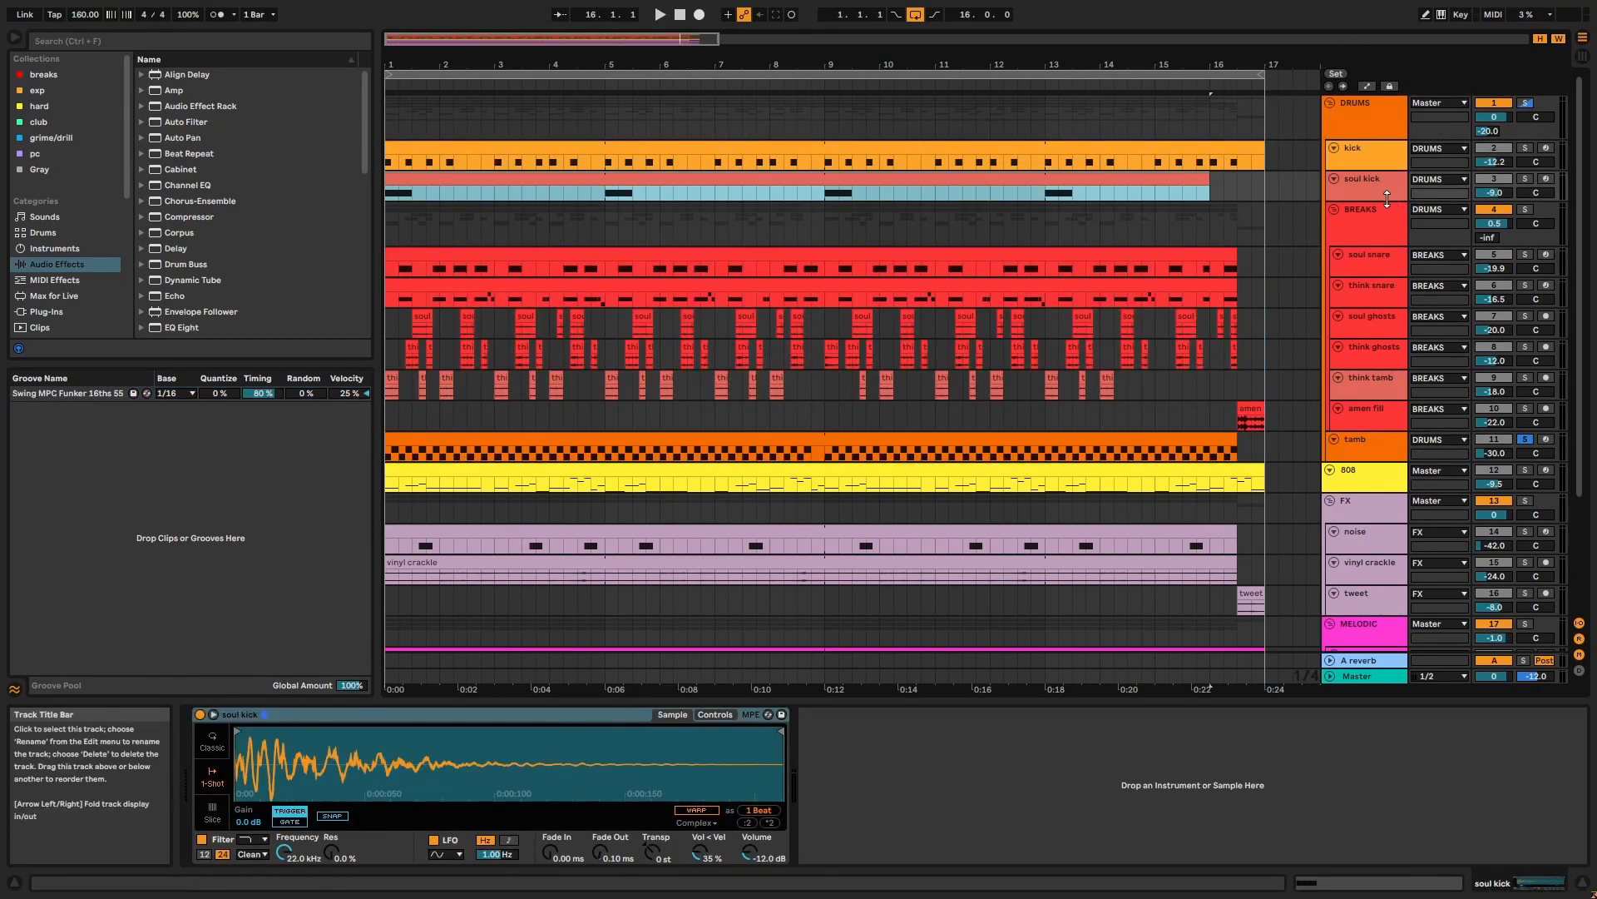
Step: Open the DRUMS group's effects chain and inspect its Drum Buss, Glue Compressor and EQ Eight
left_click(1365, 98)
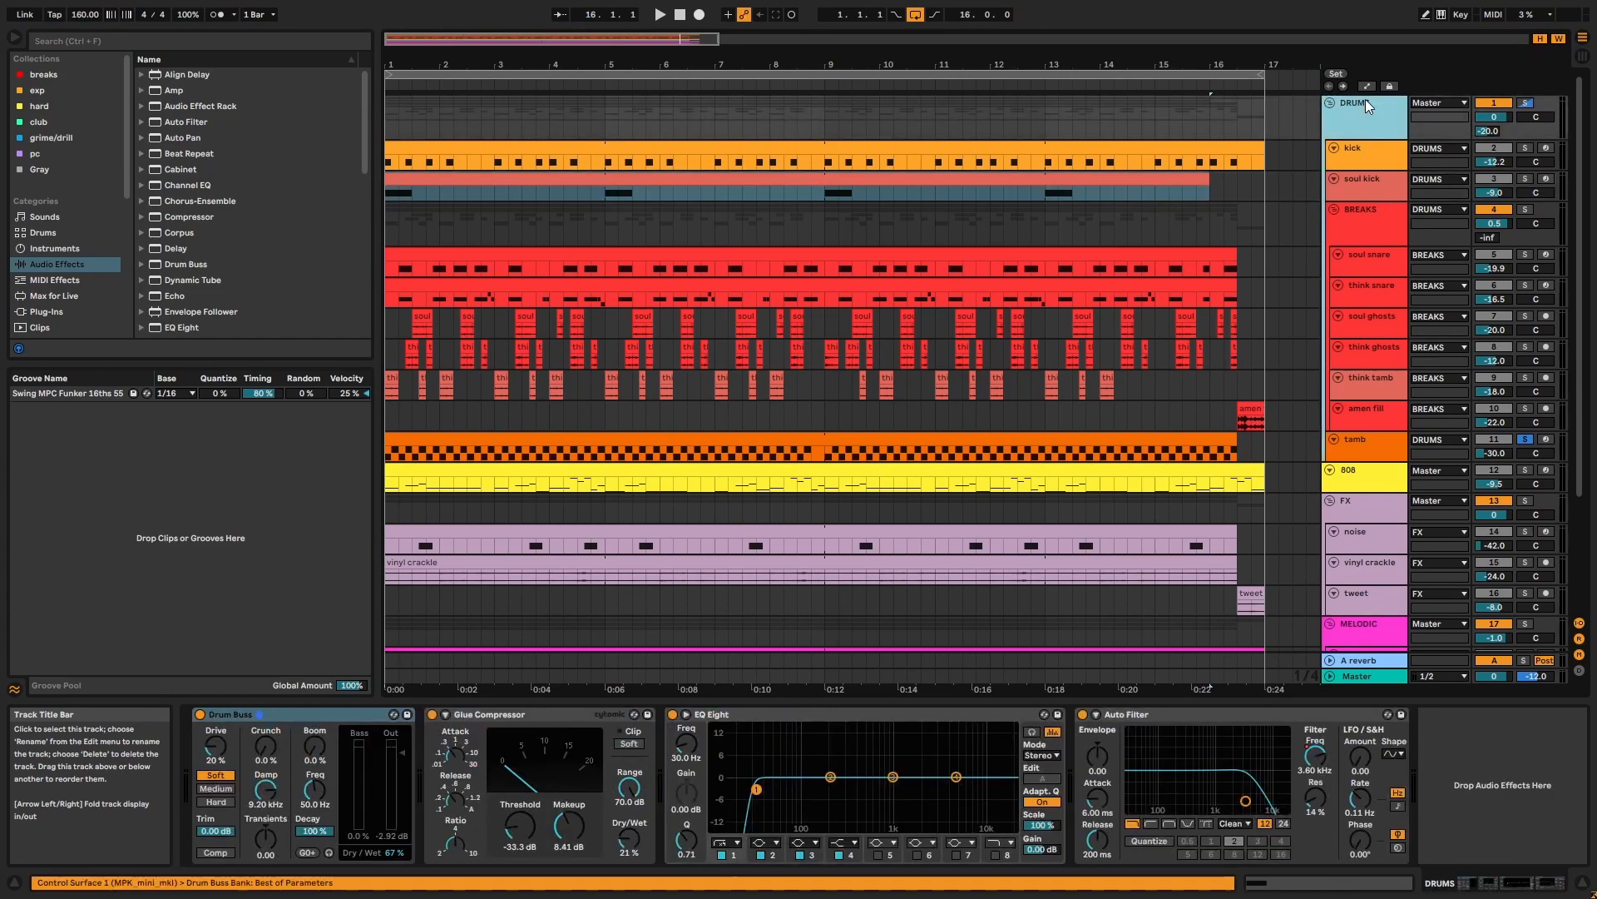
left_click(309, 717)
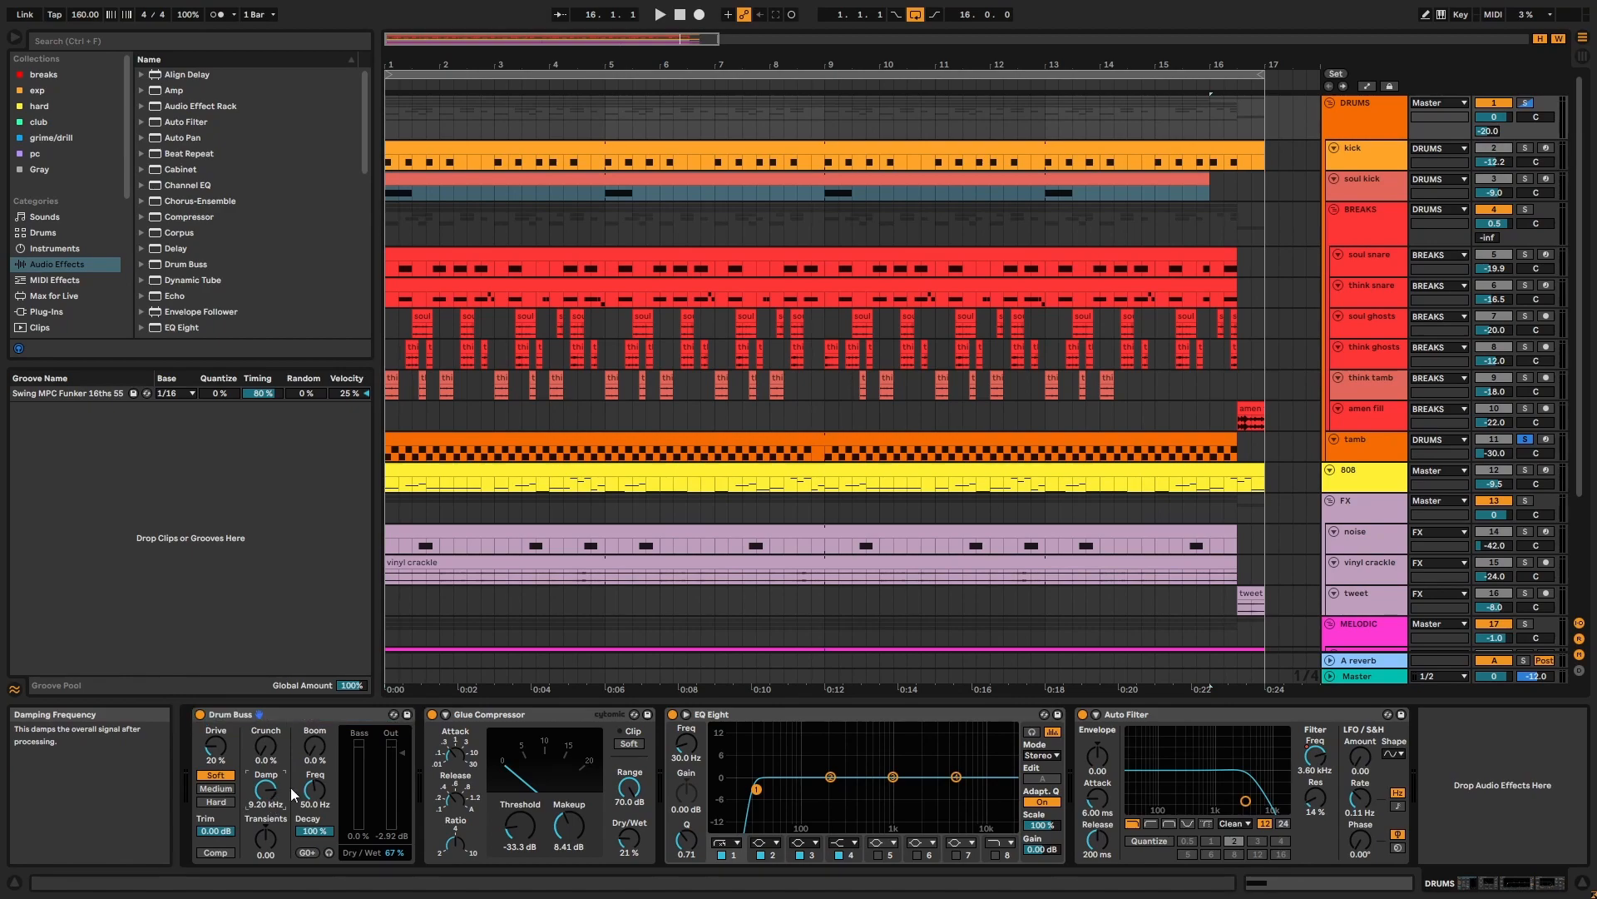
left_click(511, 718)
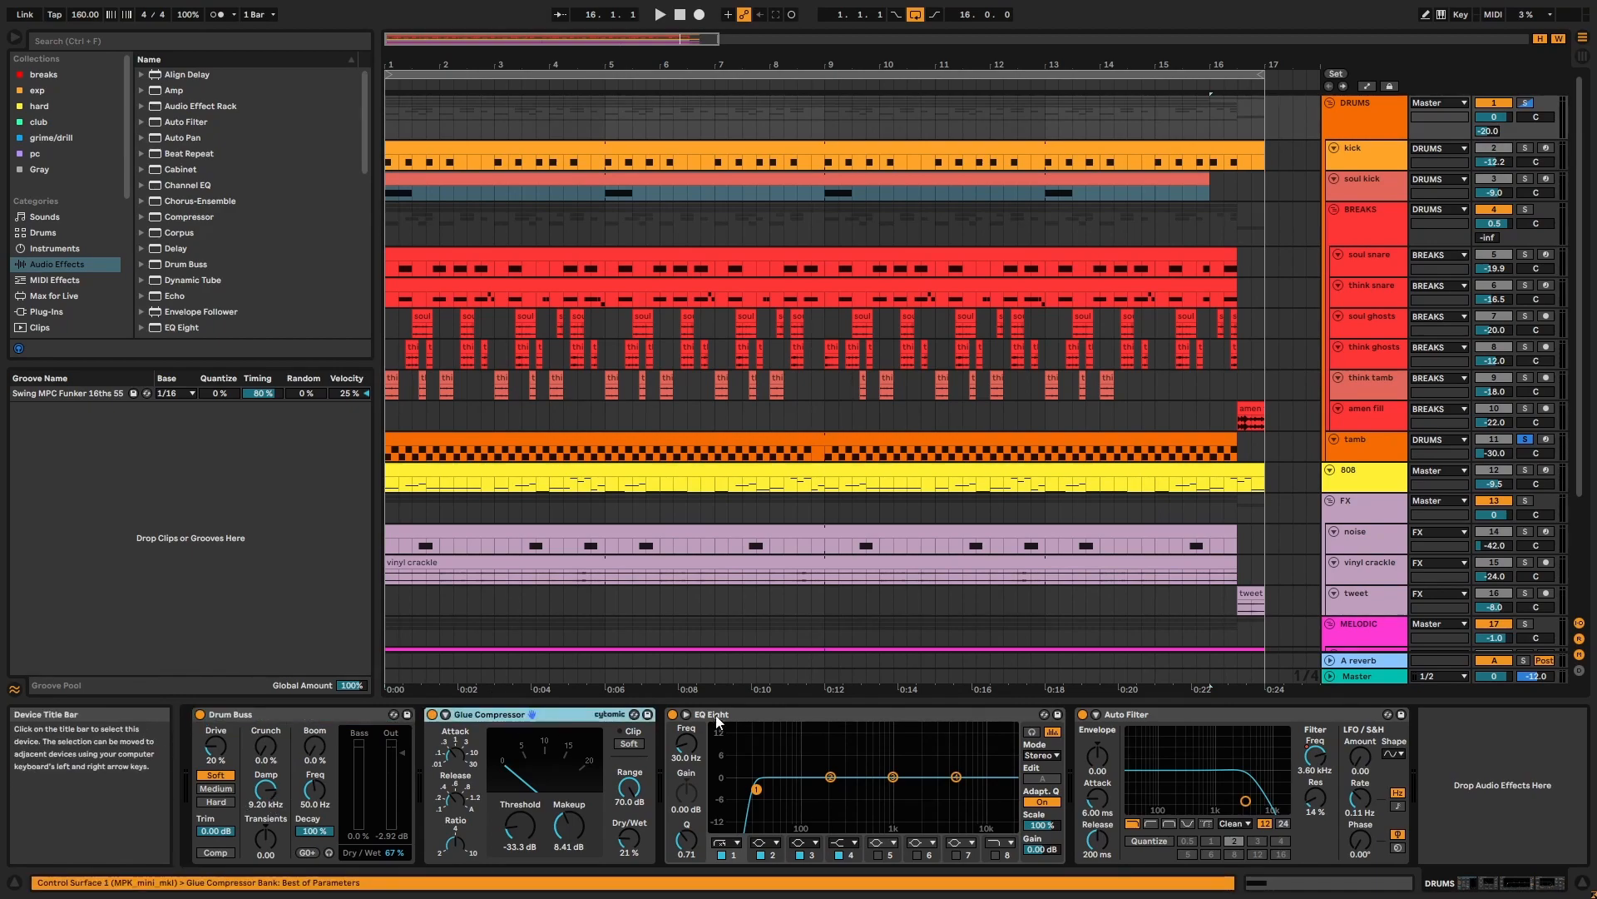
left_click(752, 721)
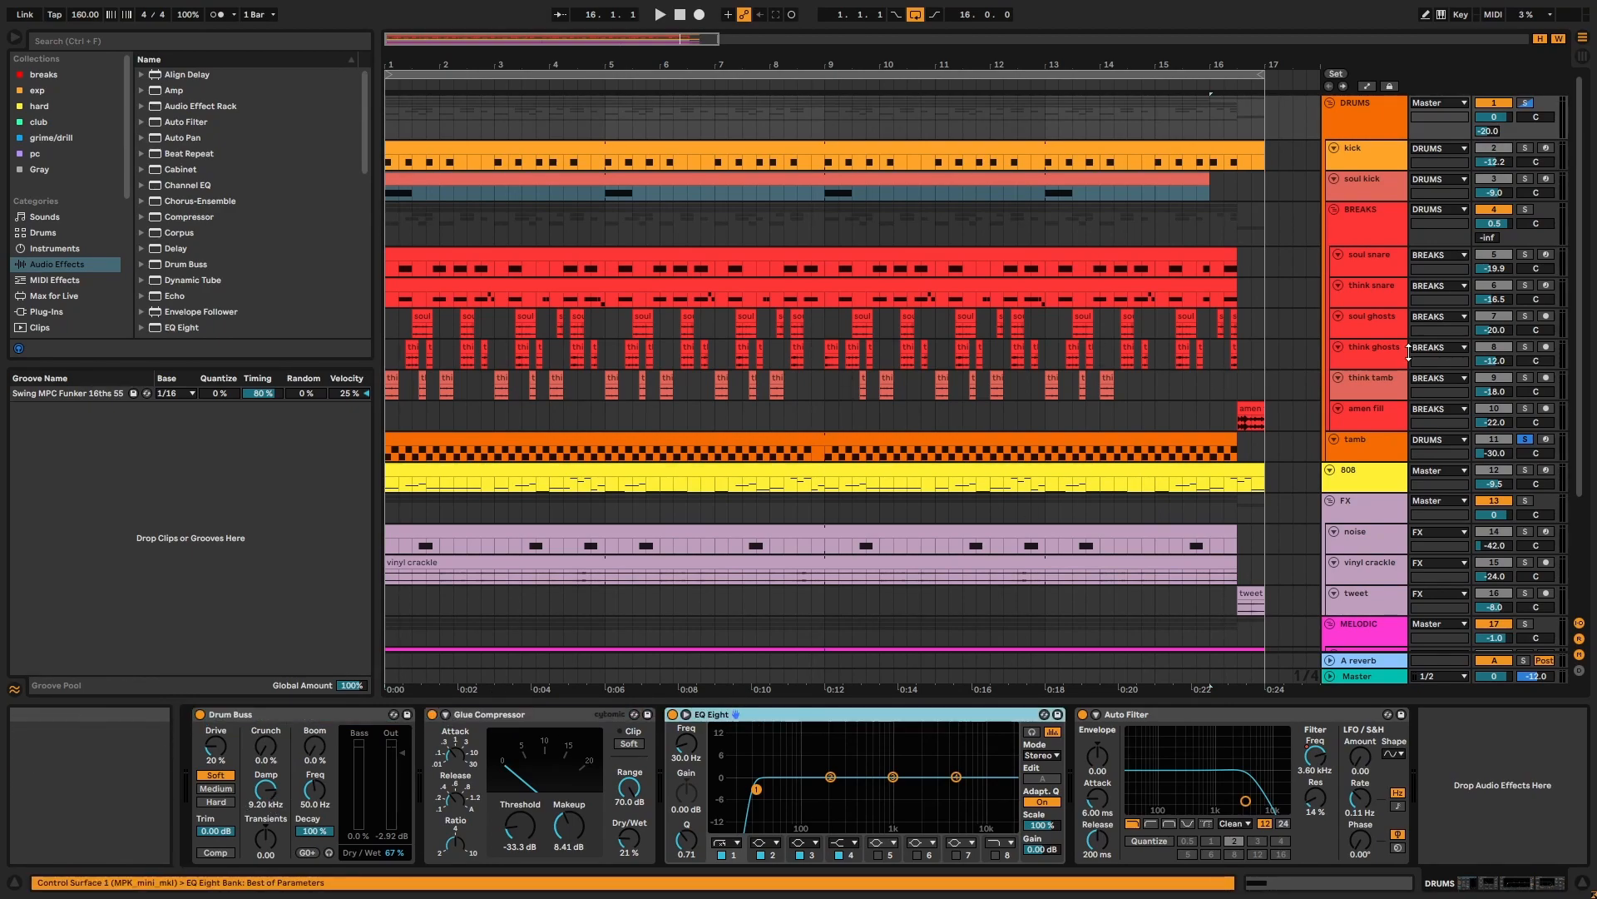
Step: Play the DRUMS group and compare its sound with Drum Buss, Glue Compressor and EQ Eight bypassed and active
key("space")
left_click(685, 714)
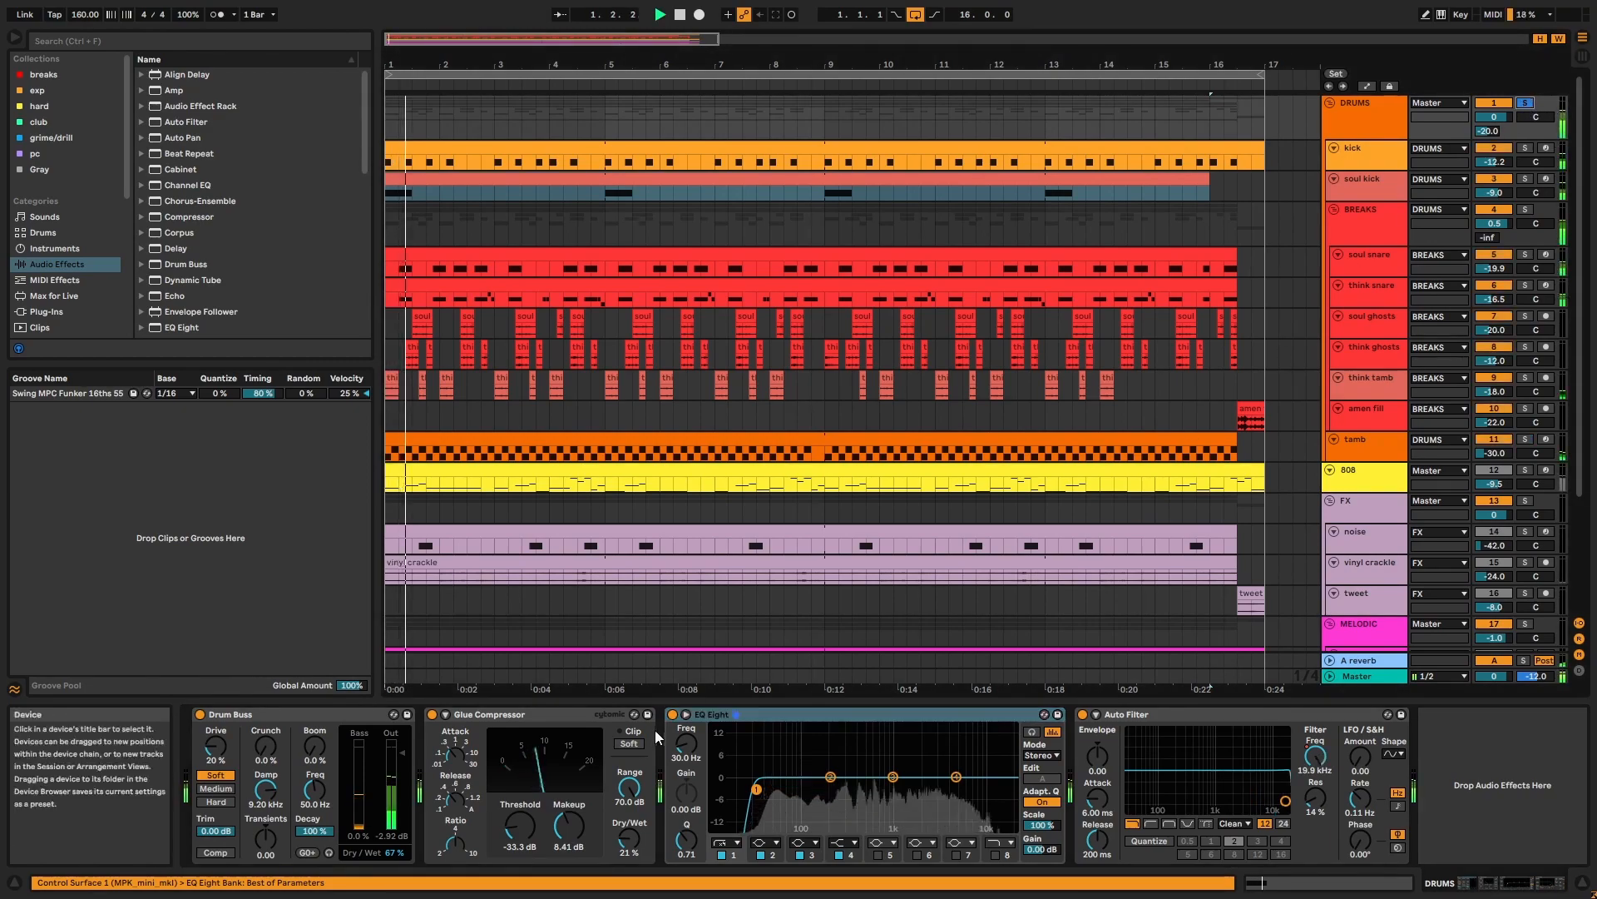
left_click(684, 714)
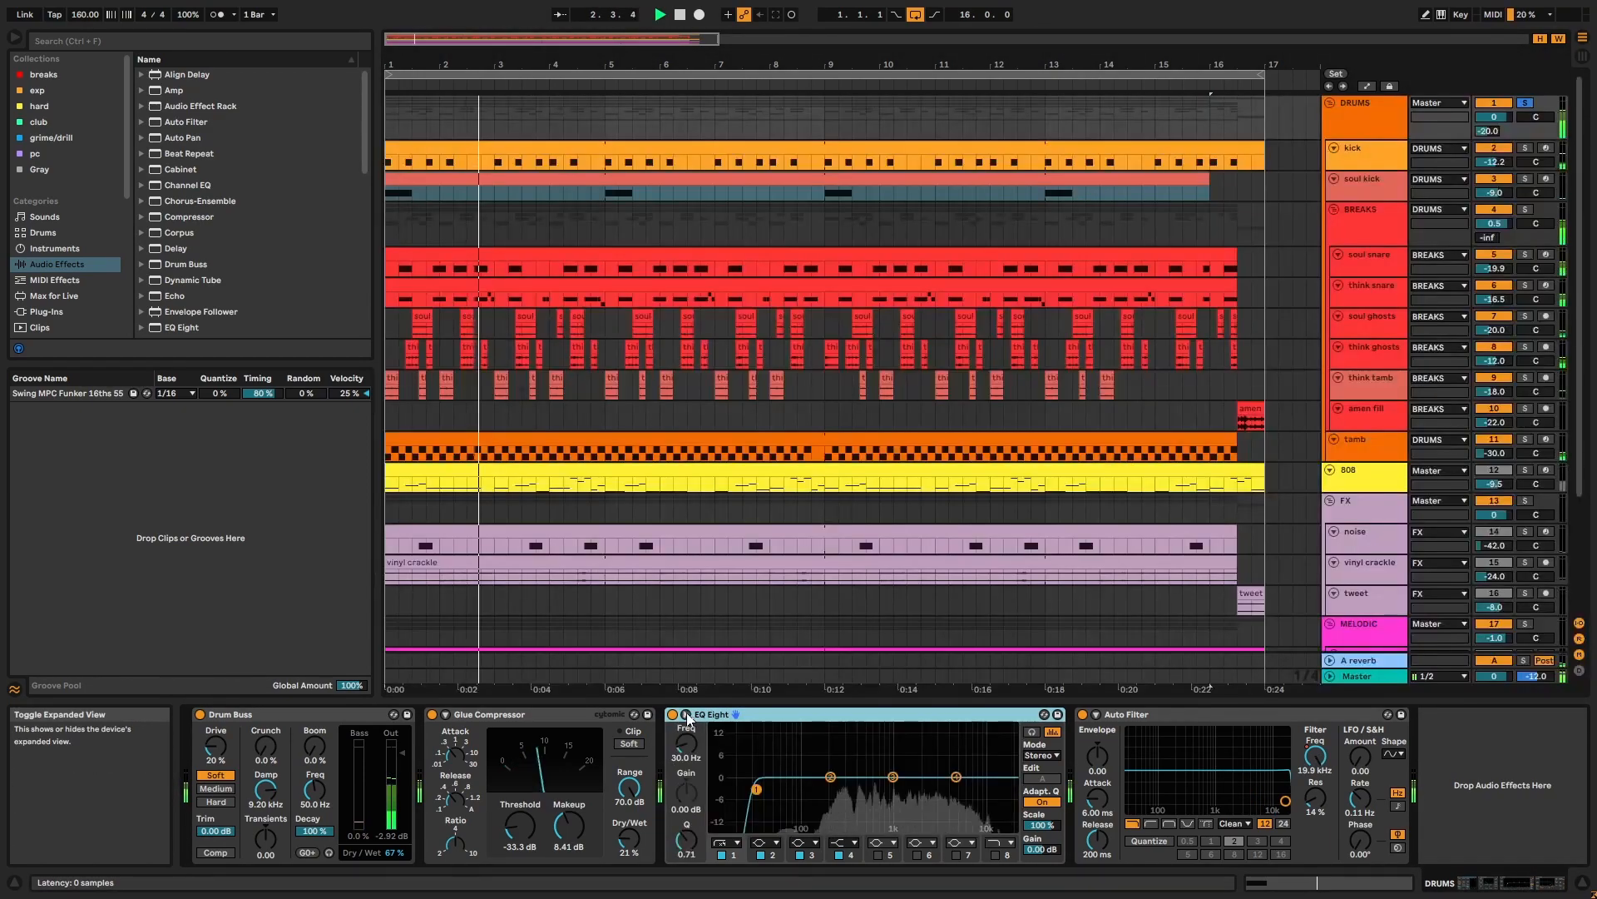
left_click(432, 714)
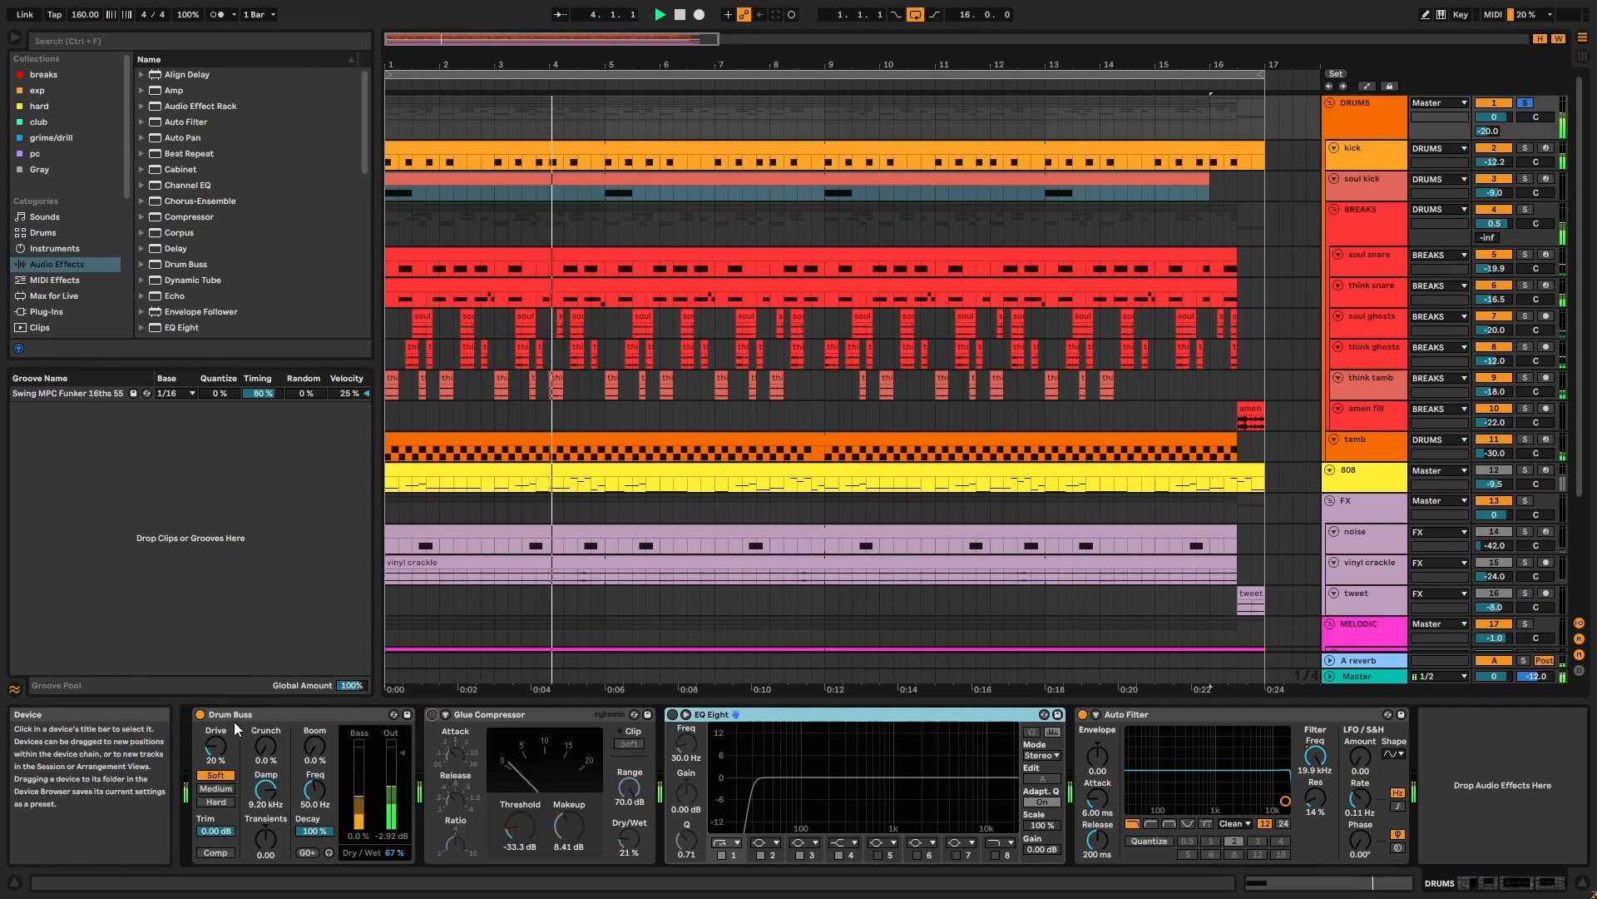
left_click(198, 713)
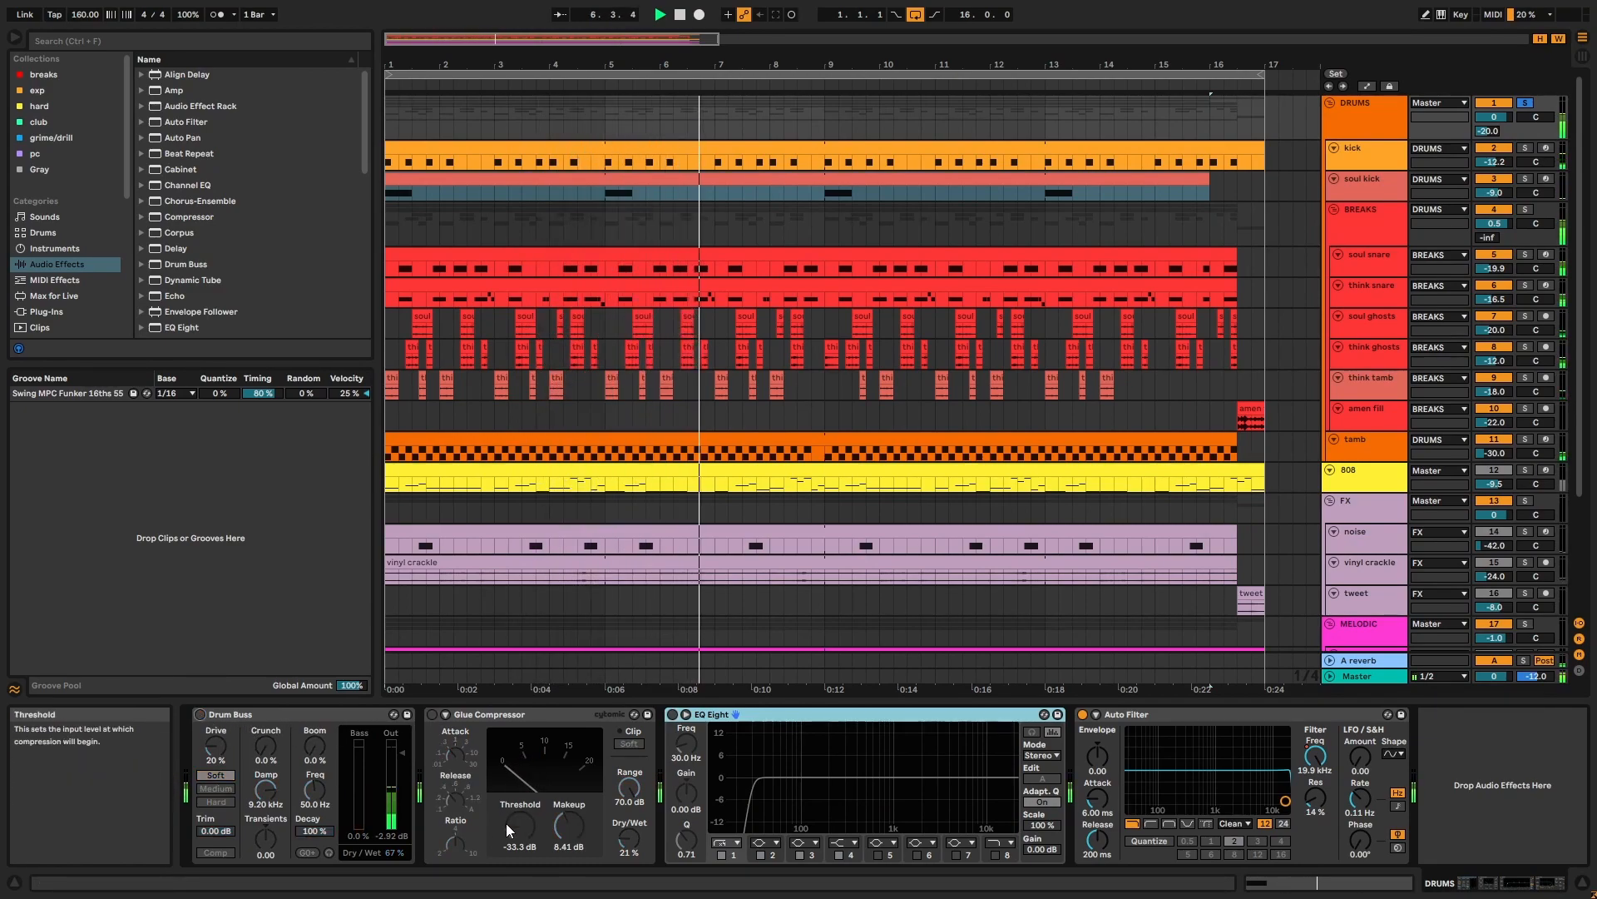
key("ctrl+z")
key("ctrl+z")
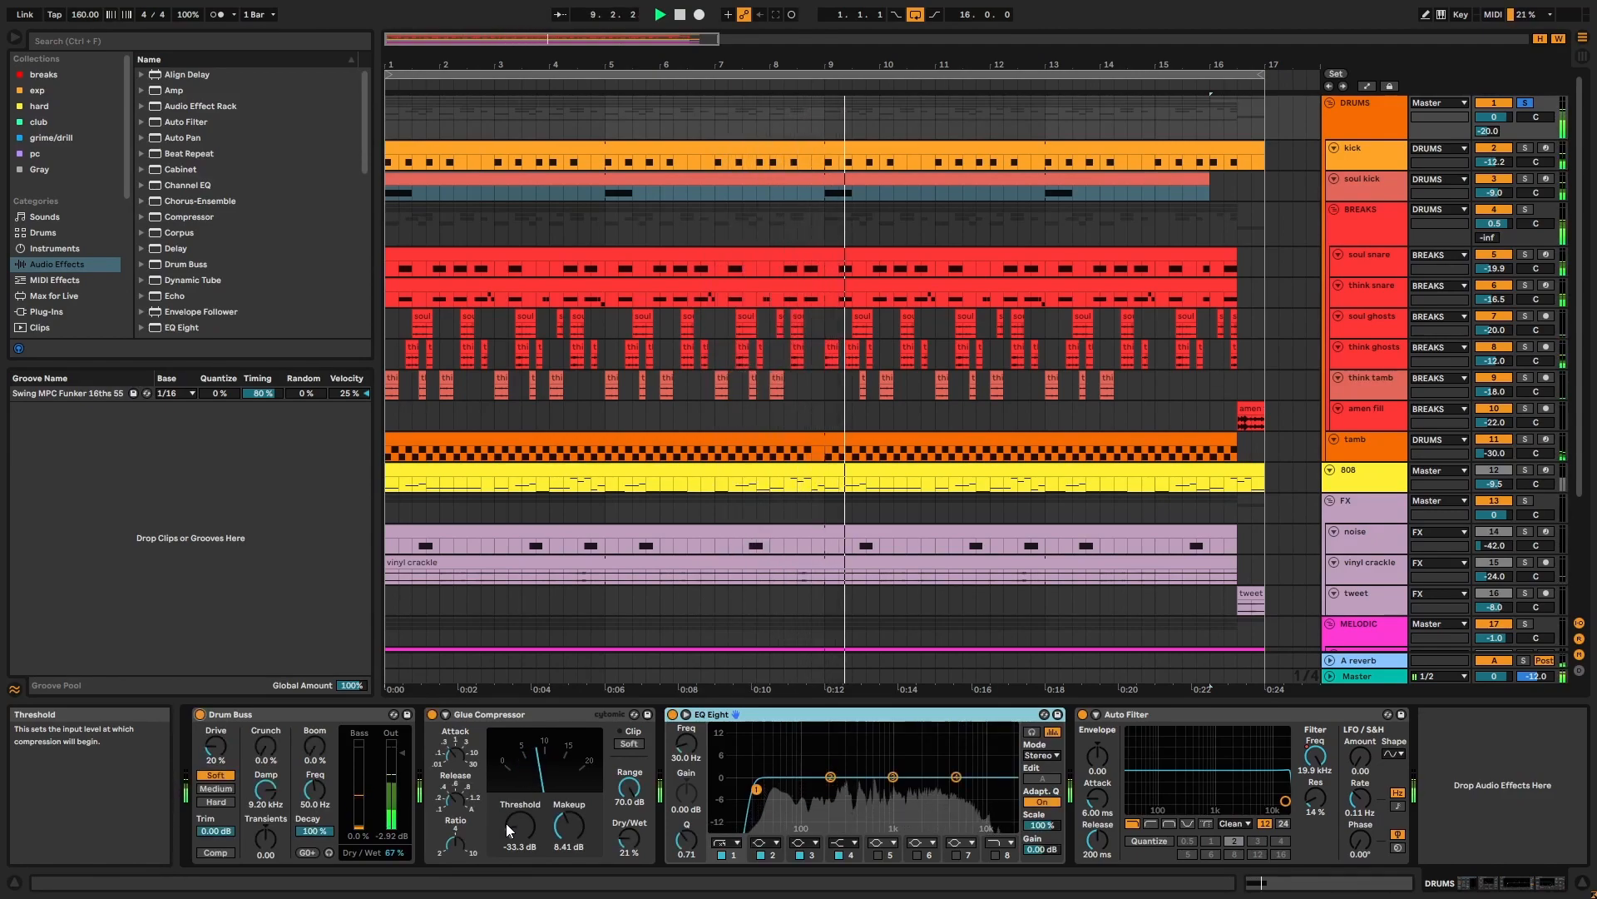
key("space")
Step: Examine the Auto Filter on the DRUMS group, the vocals track and the MELODIC group
left_click(1178, 720)
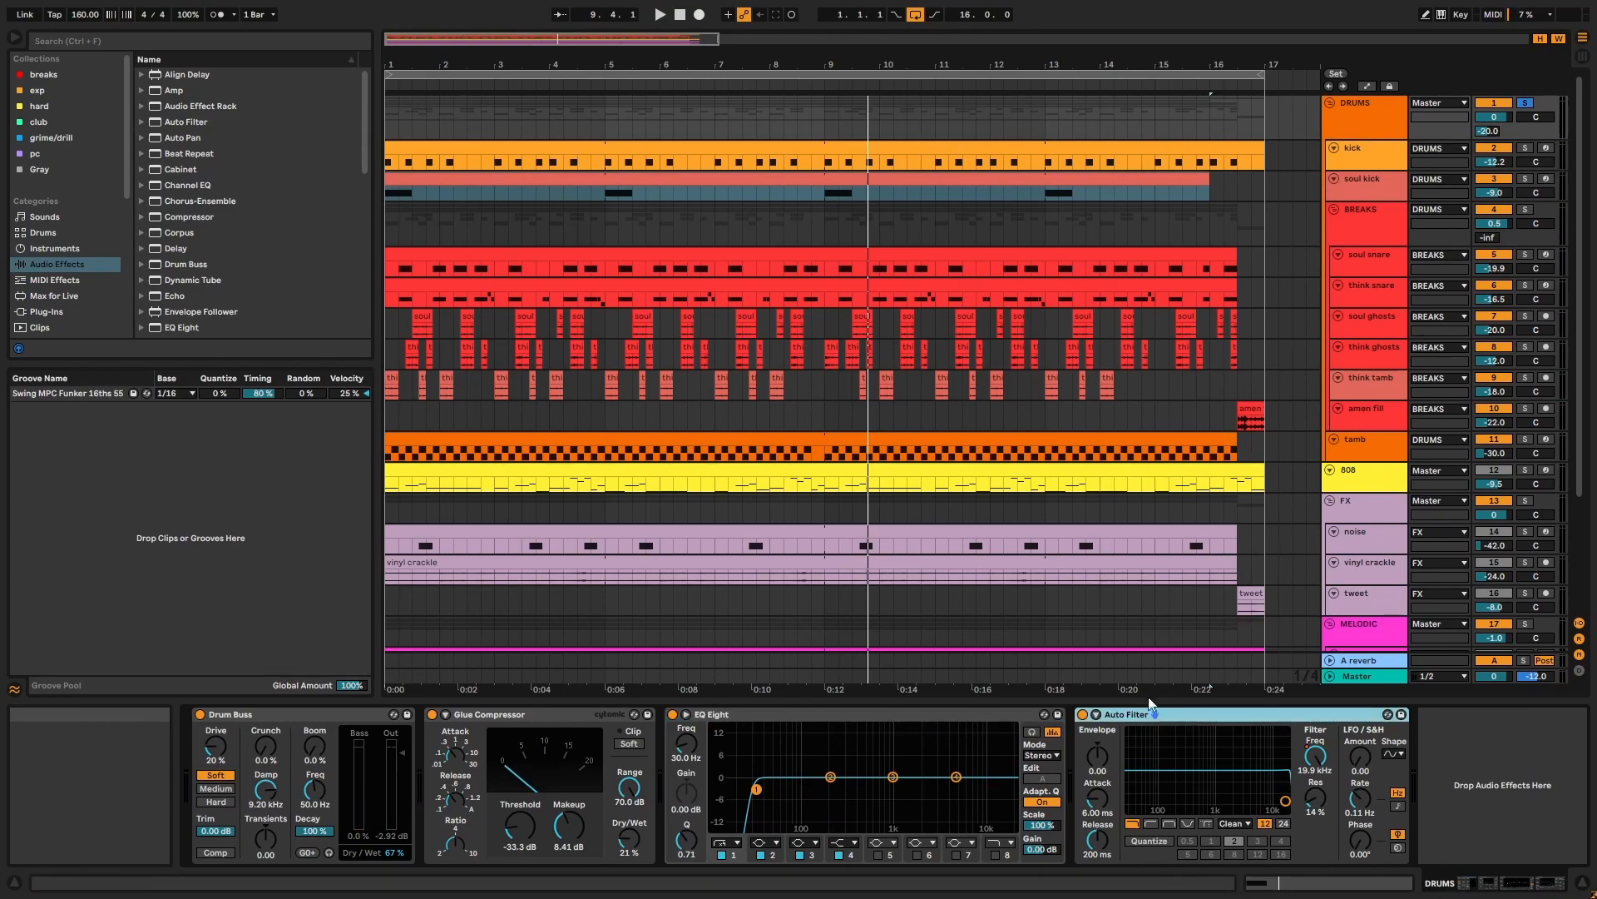
scroll(1419, 486, "down", 3)
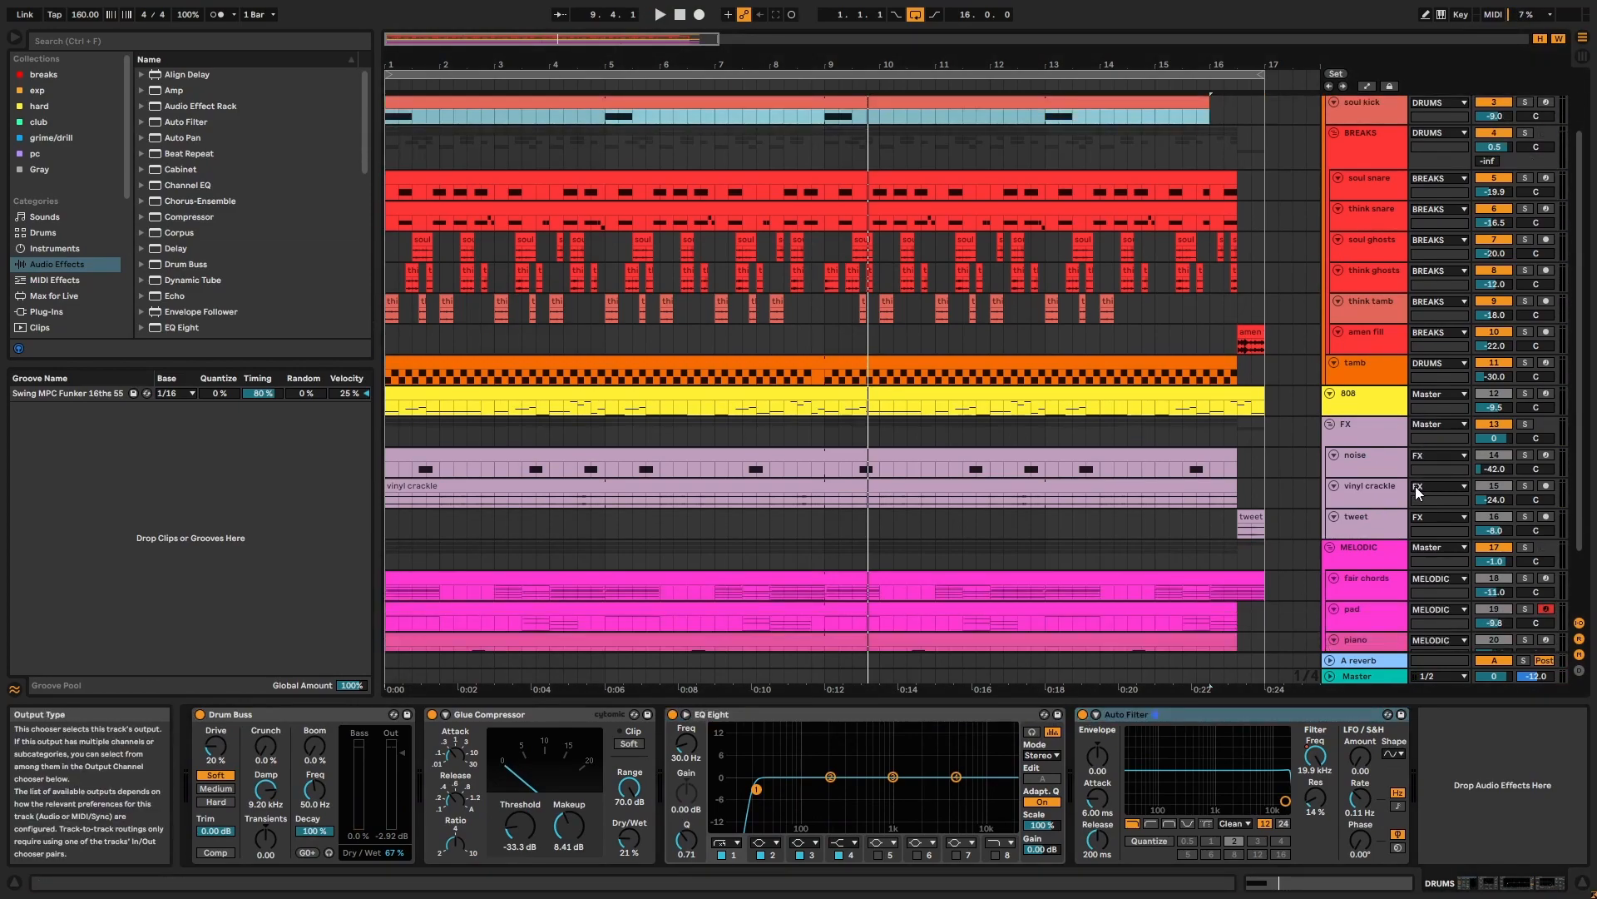
scroll(1378, 547, "down", 2)
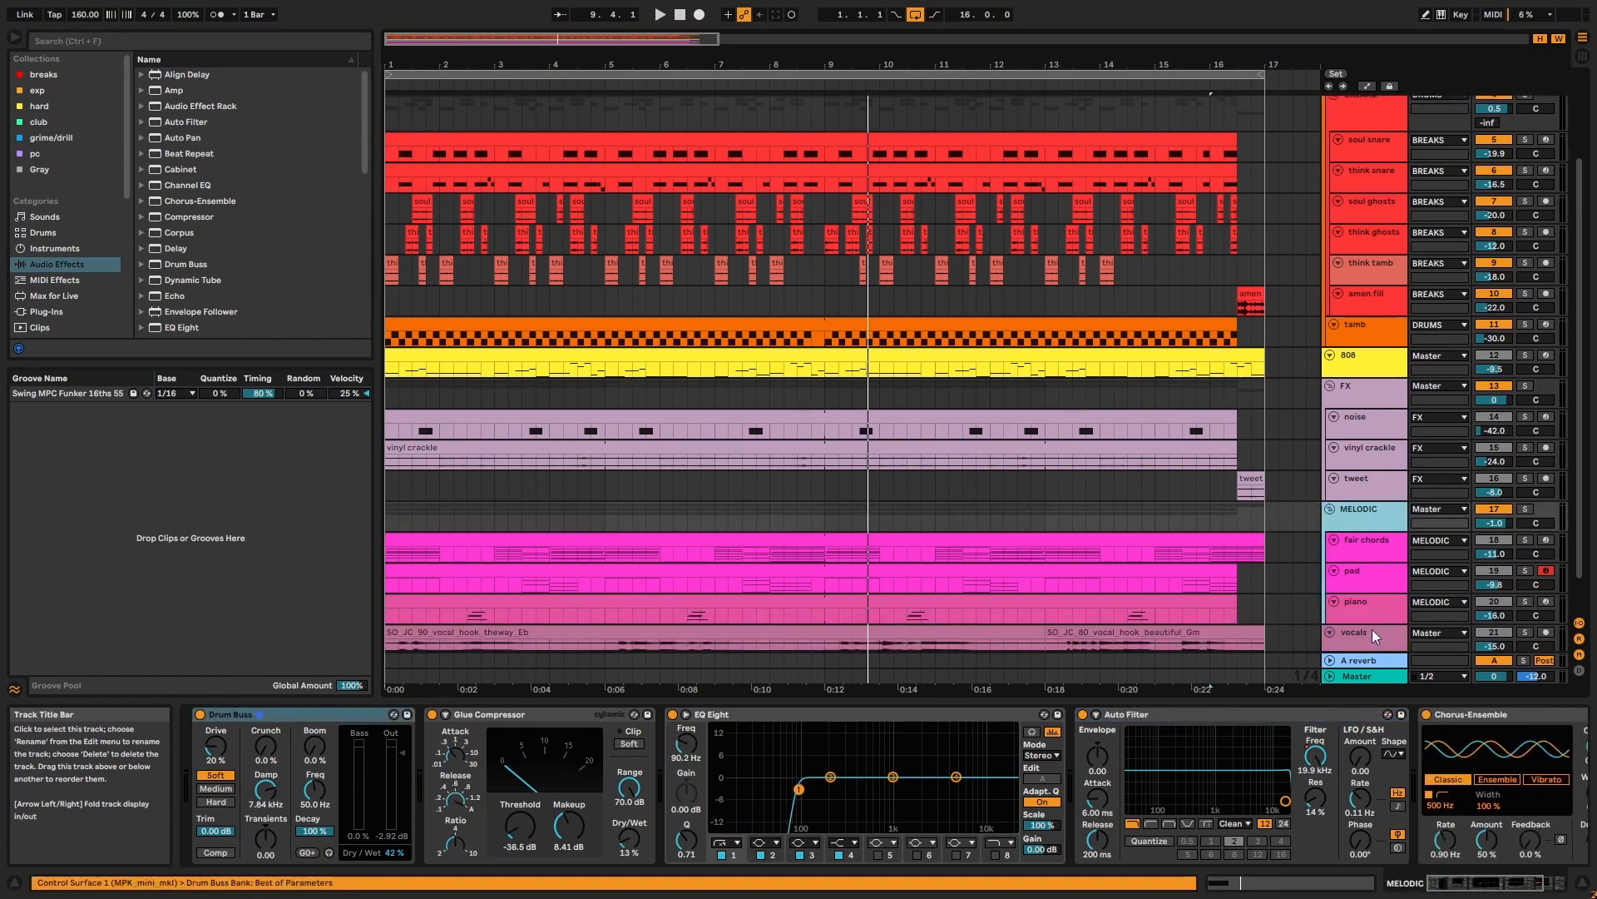
left_click(1371, 637)
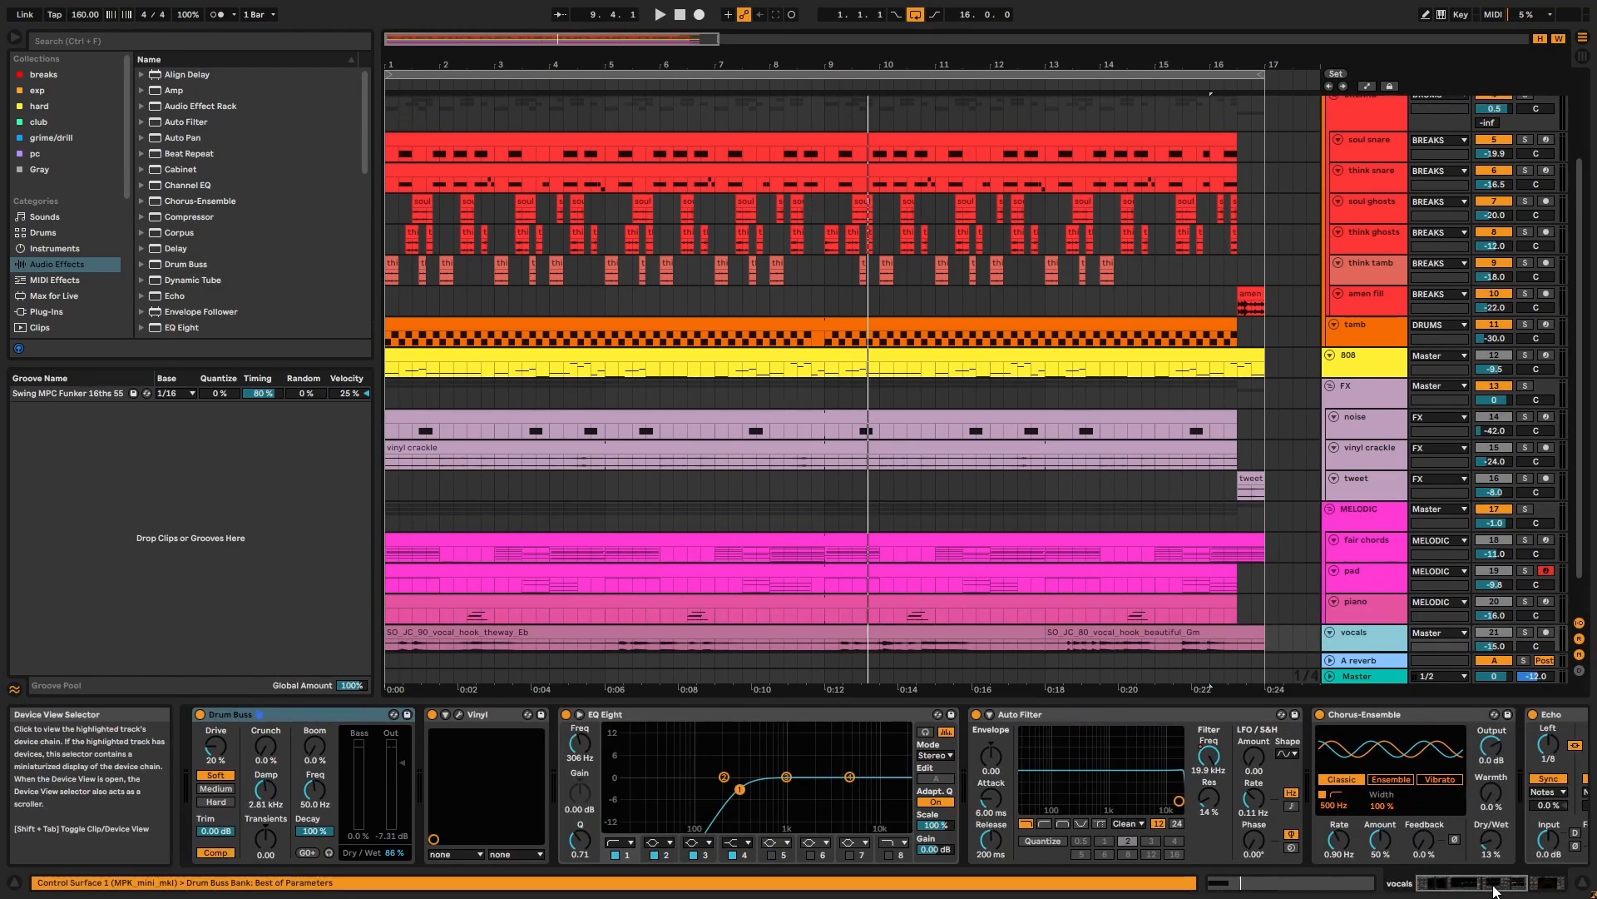
left_click(1569, 882)
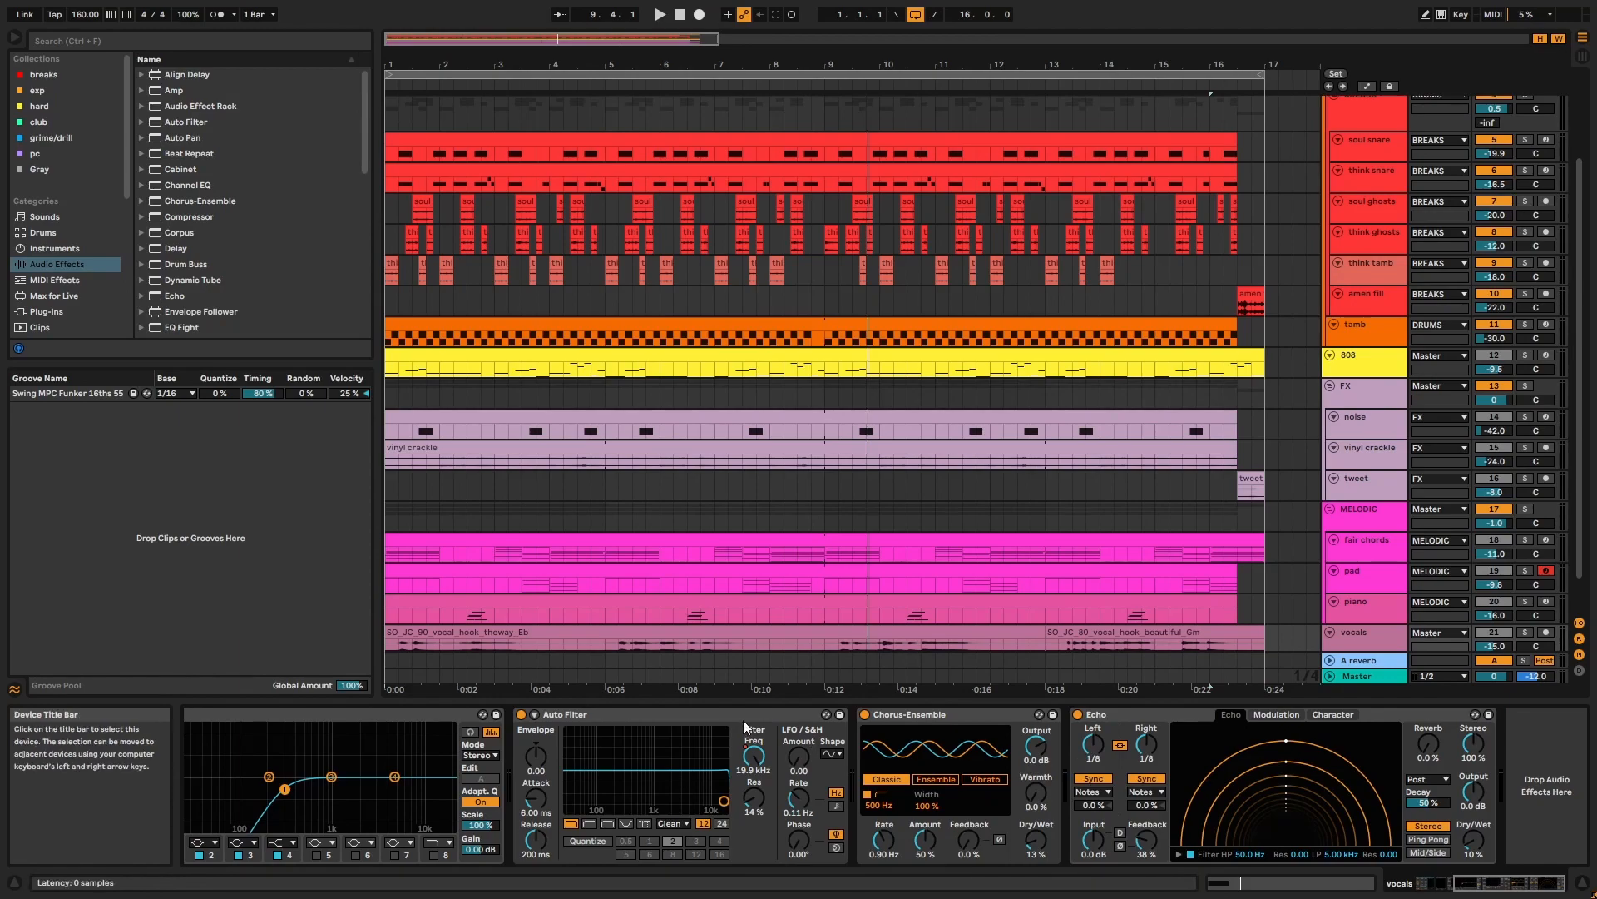
left_click(1382, 529)
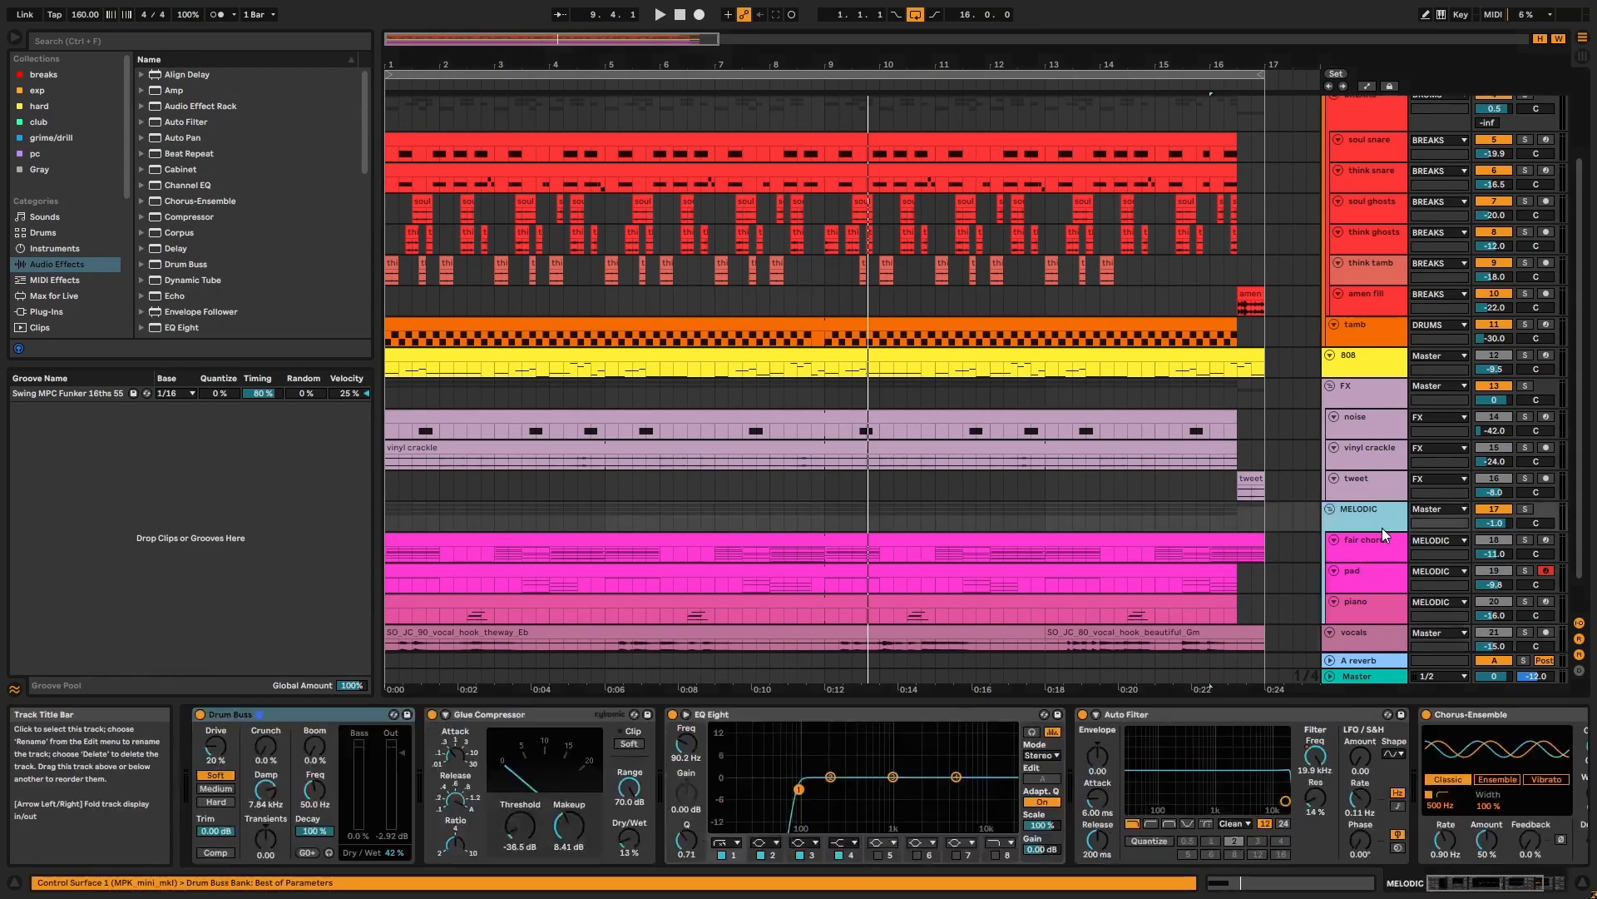
left_click(1320, 709)
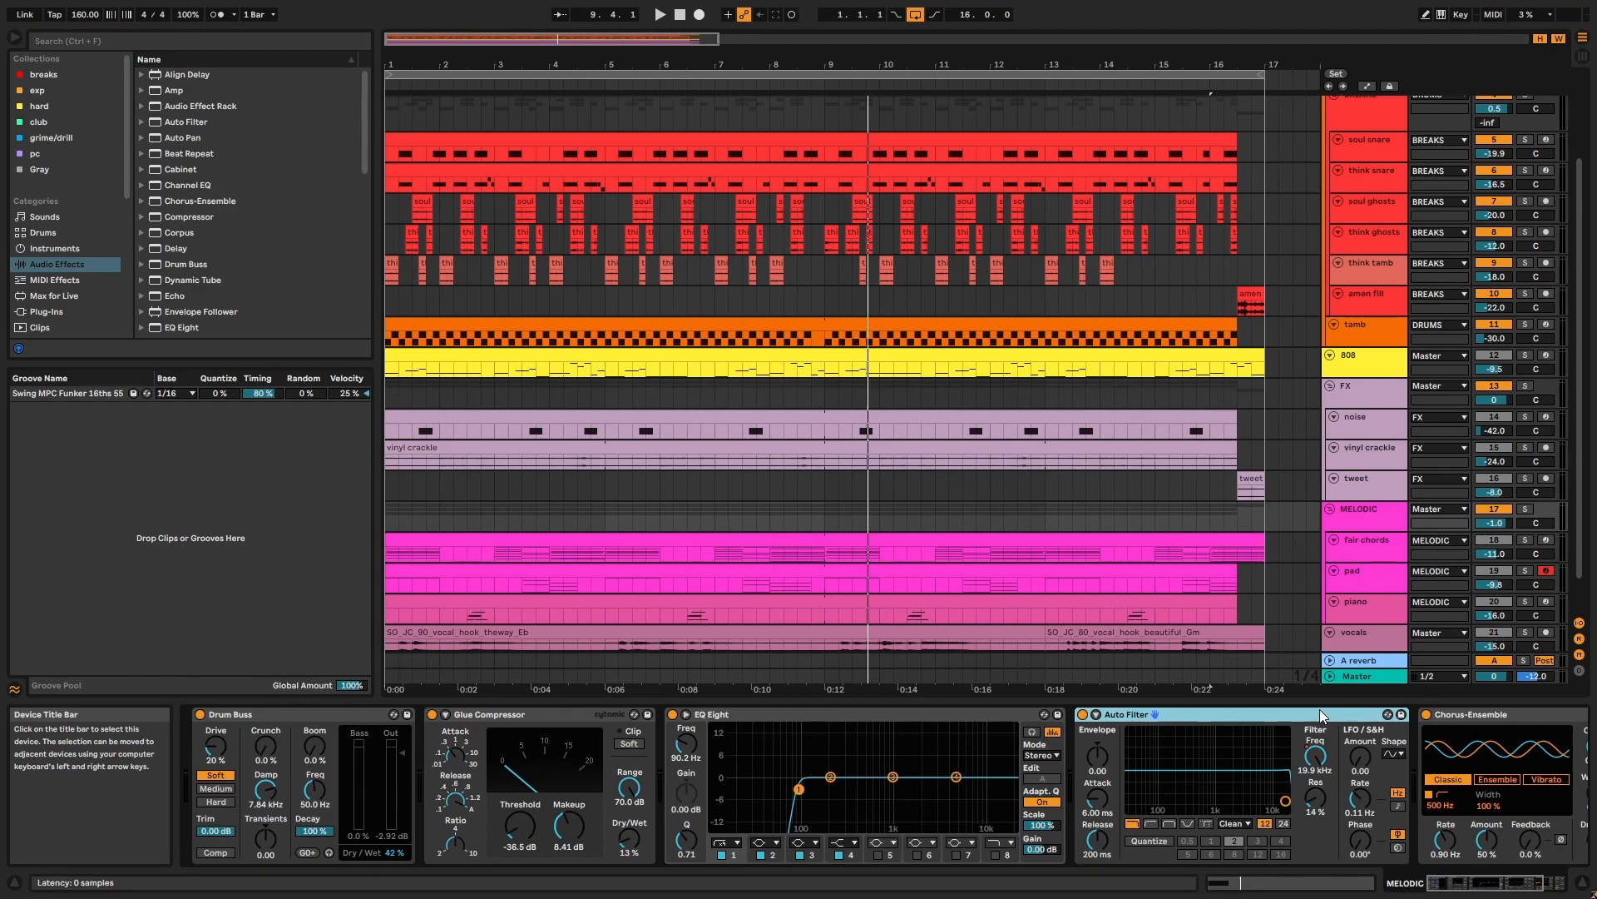
Step: Audition the DRUMS group's Auto Filter from bar 13, and turn off the group's solo
scroll(1180, 644, "up", 3)
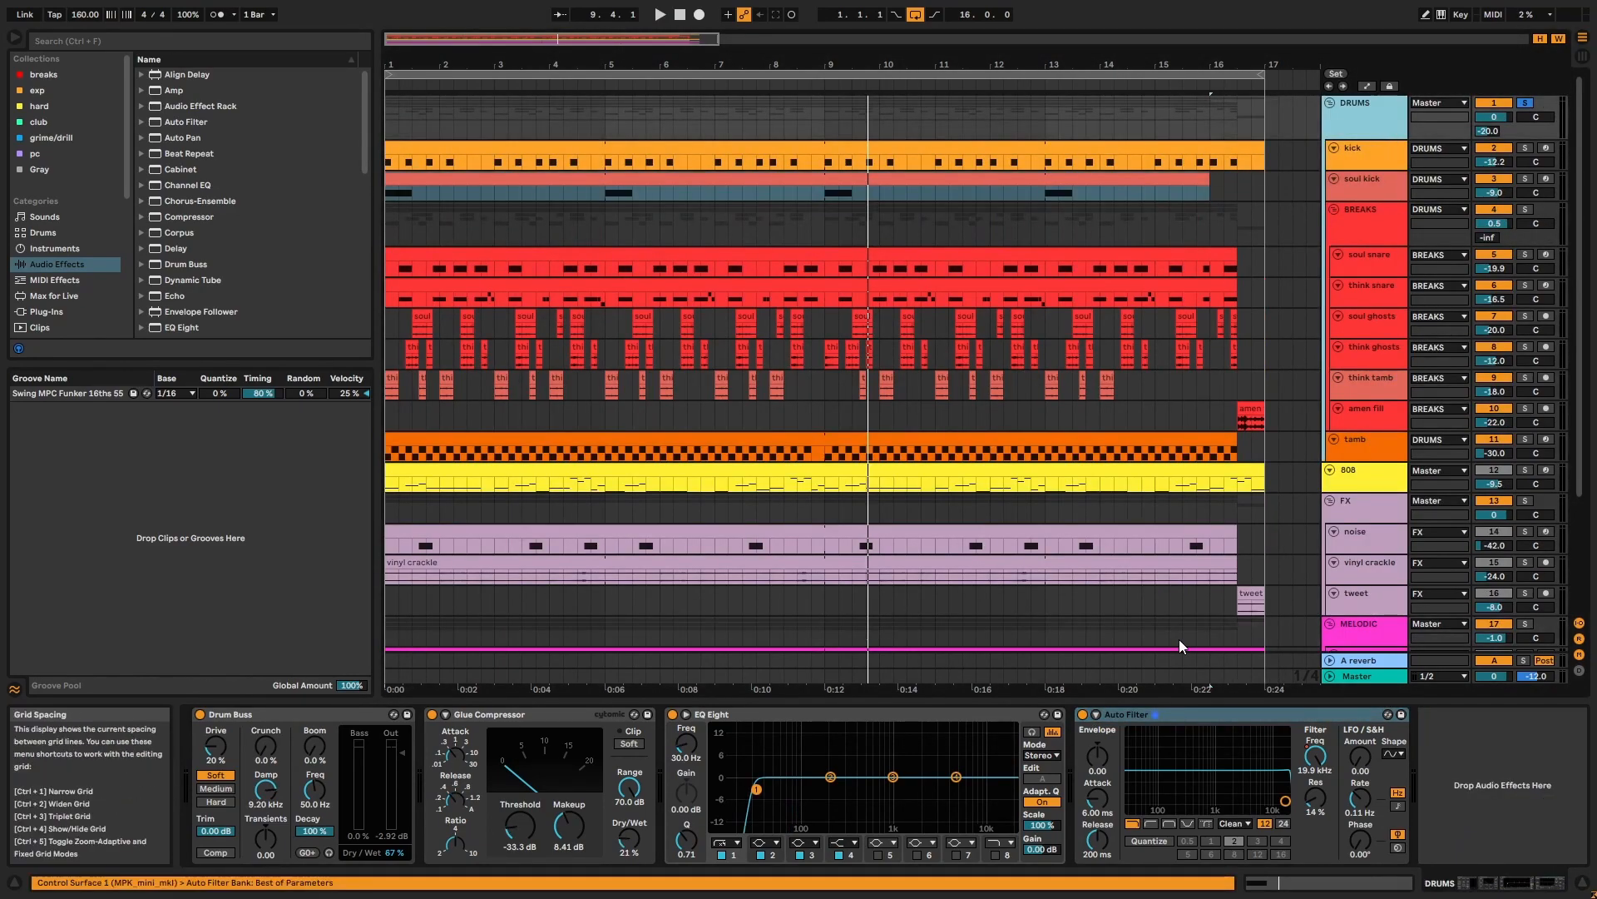
left_click(1179, 715)
left_click(1046, 133)
key("space")
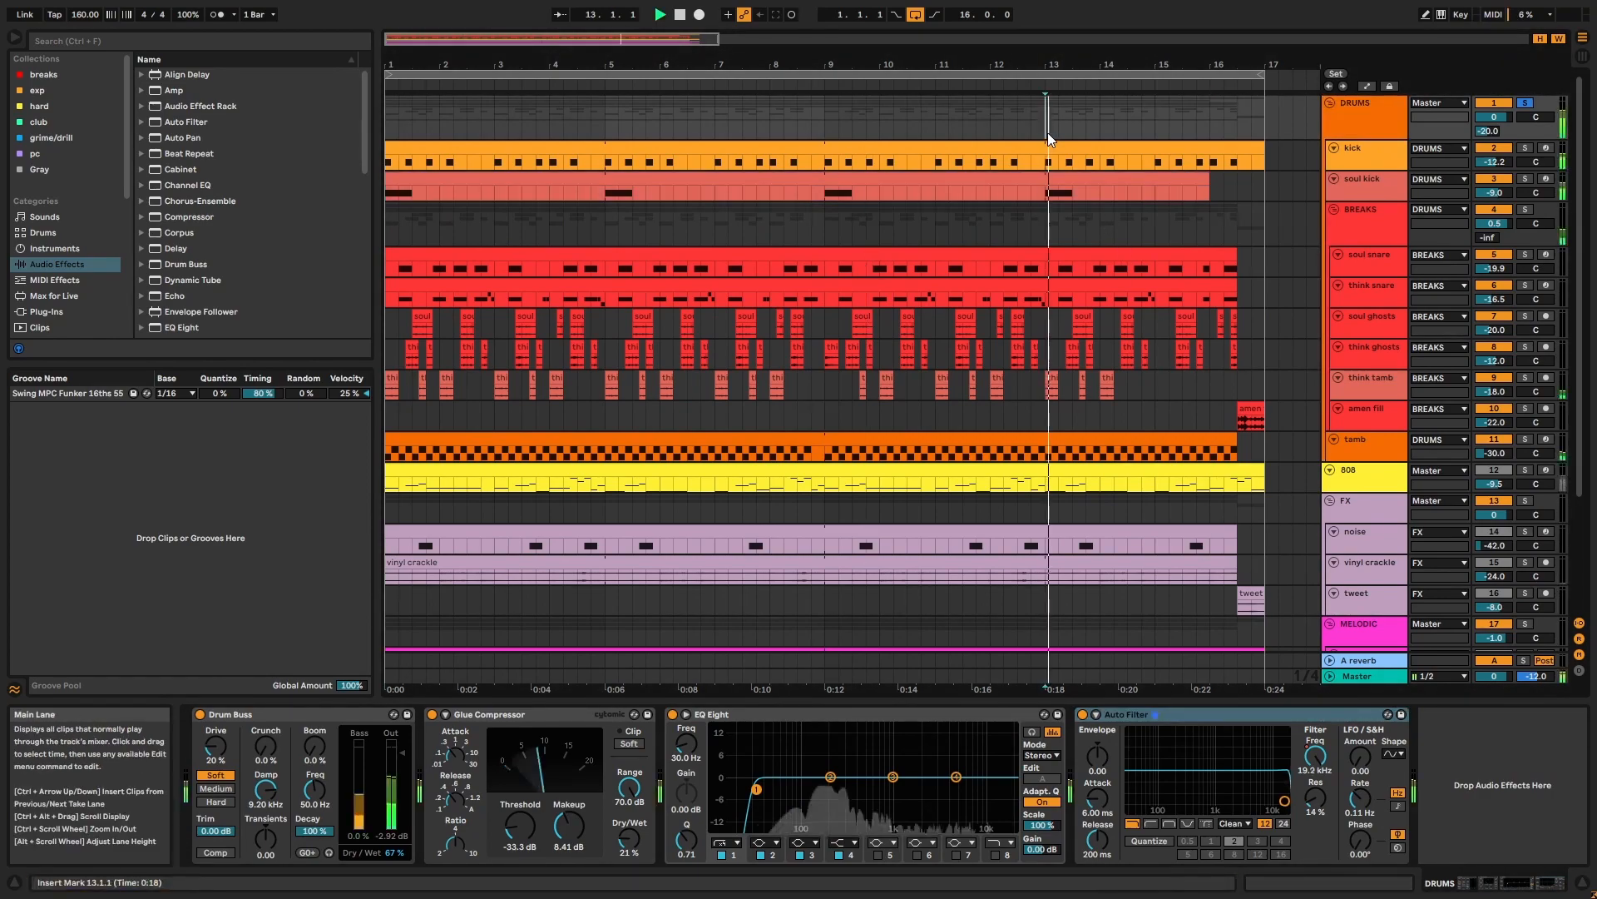
left_click(1526, 104)
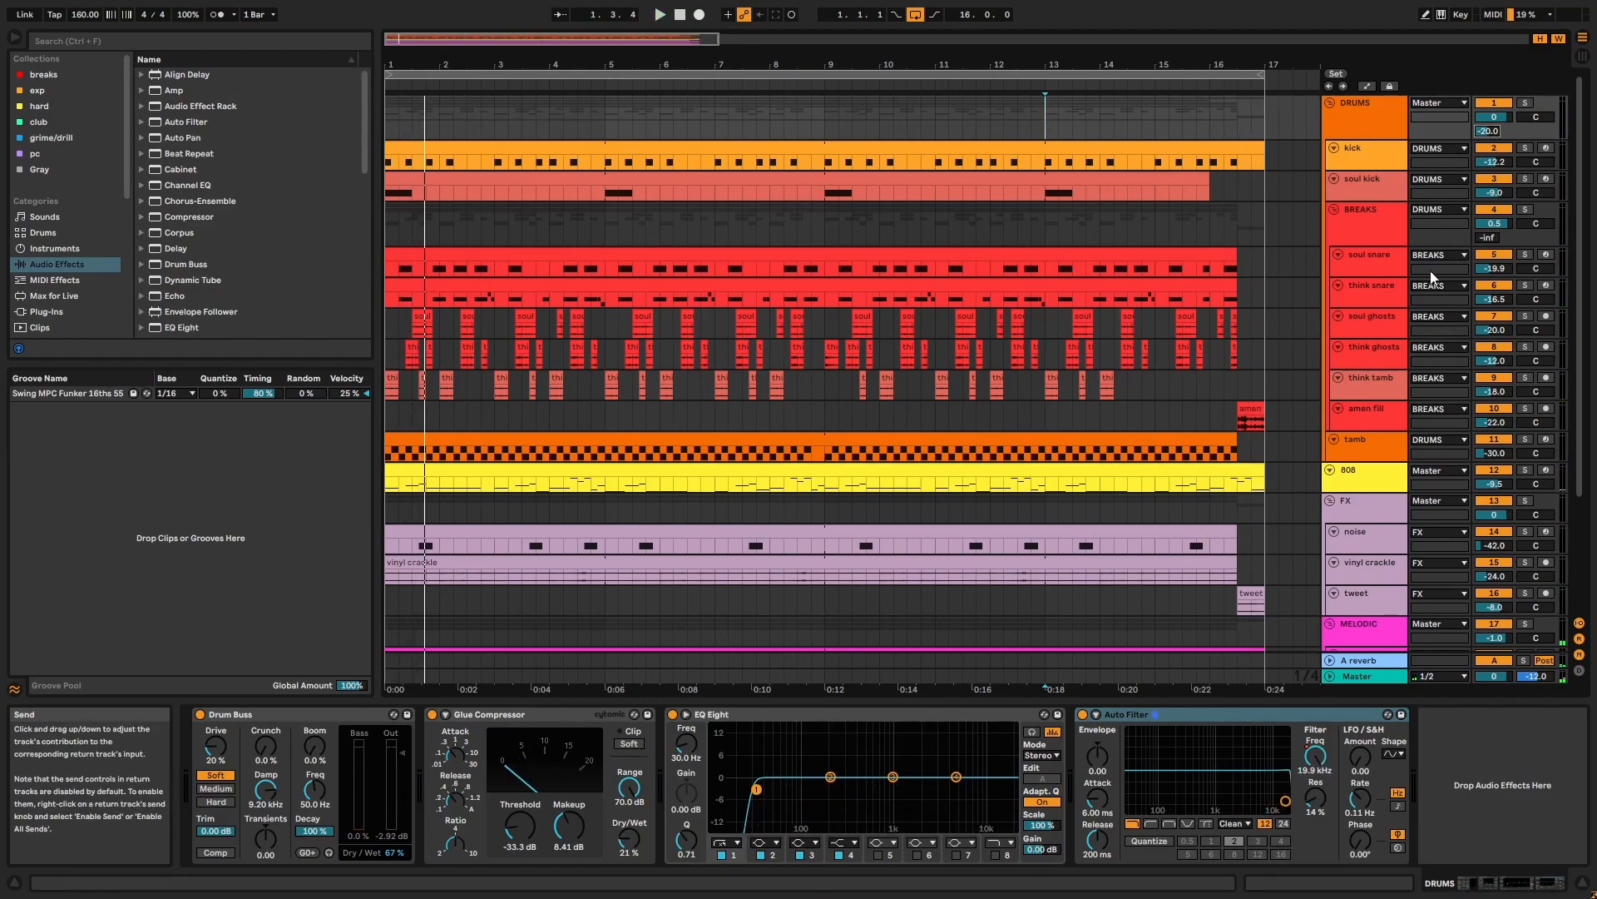
Step: Inspect the A reverb return's EQ Eight and Vintage Drum Echo, and audition the return soloed
left_click(1379, 663)
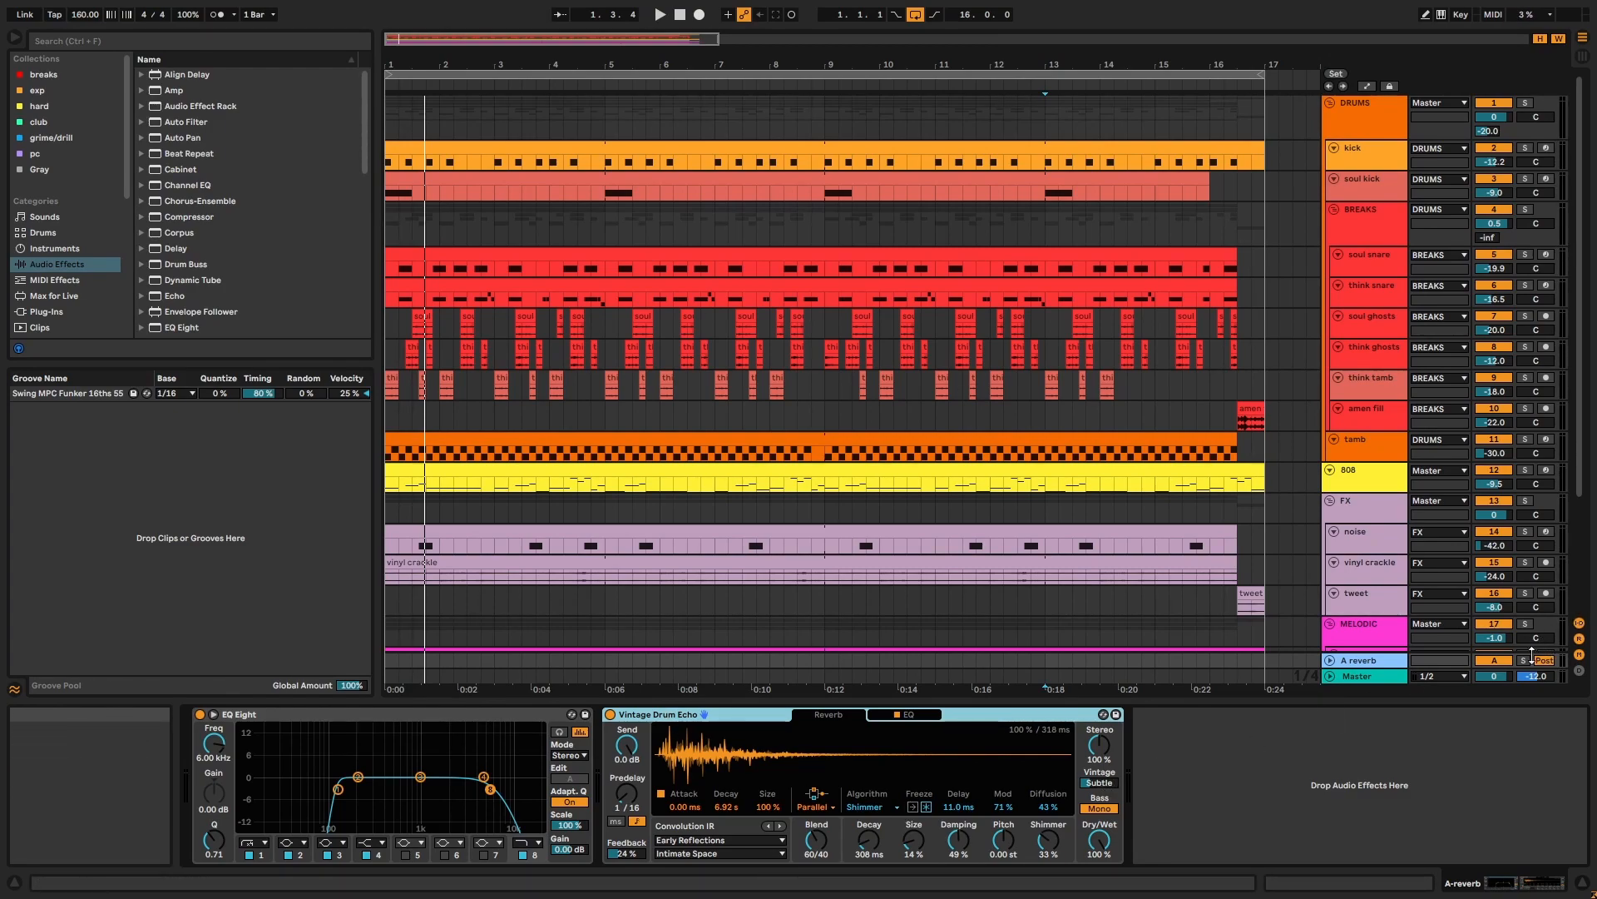
key("space")
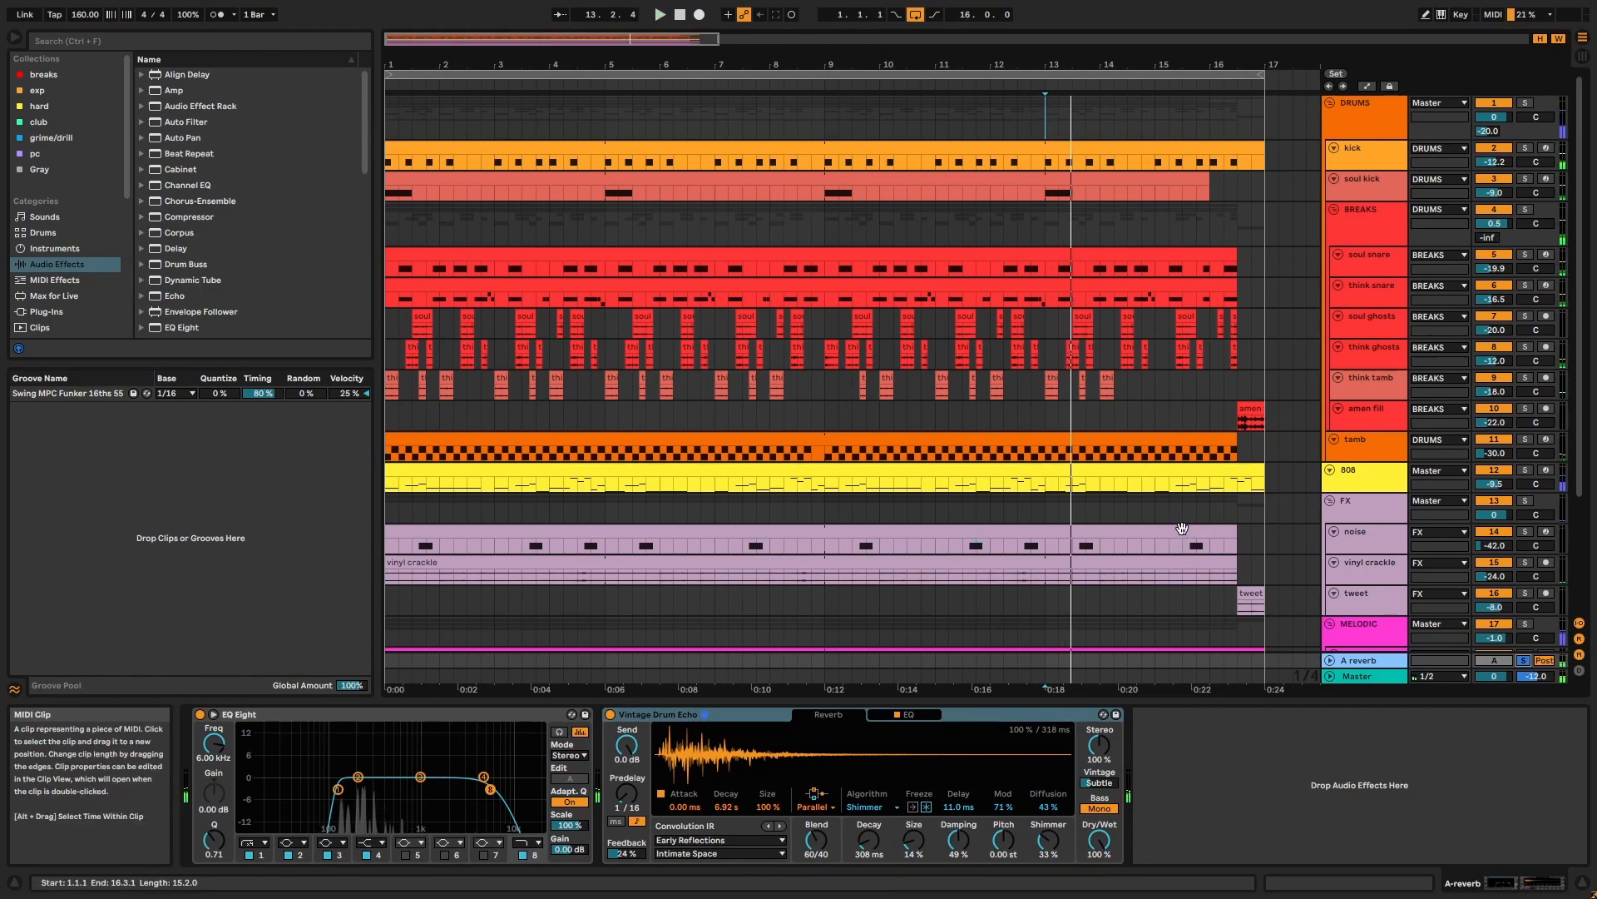
left_click(1181, 528)
scroll(1208, 528, "down", 4)
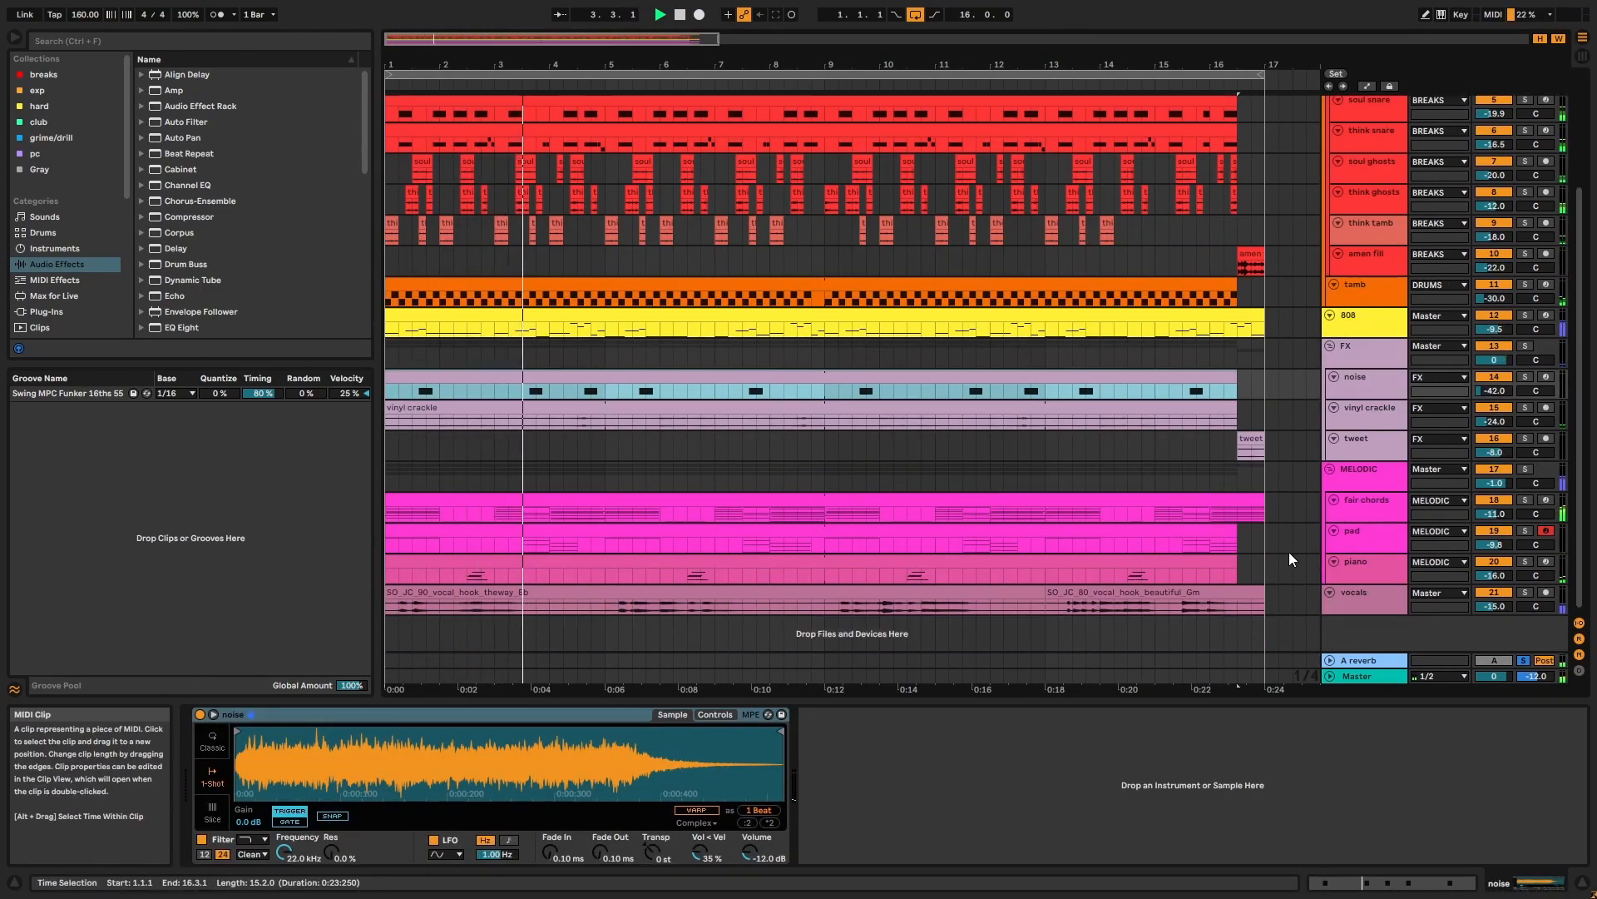
key("space")
Step: Open the 808 track's devices, solo the track and start playback
left_click(1365, 331)
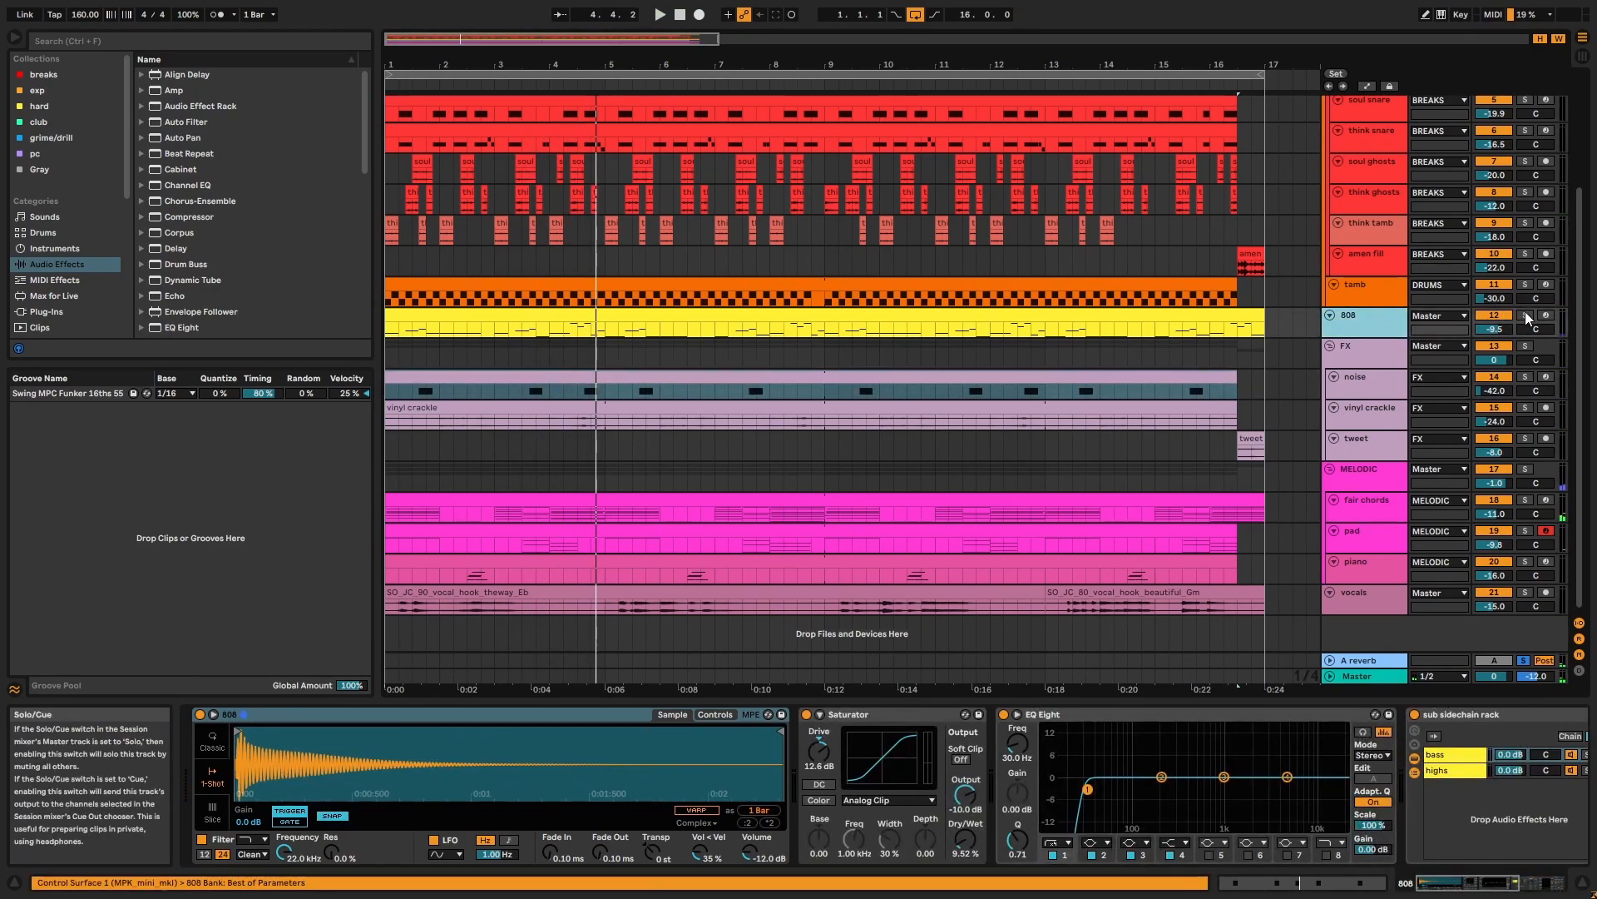
left_click(1525, 314)
key("space")
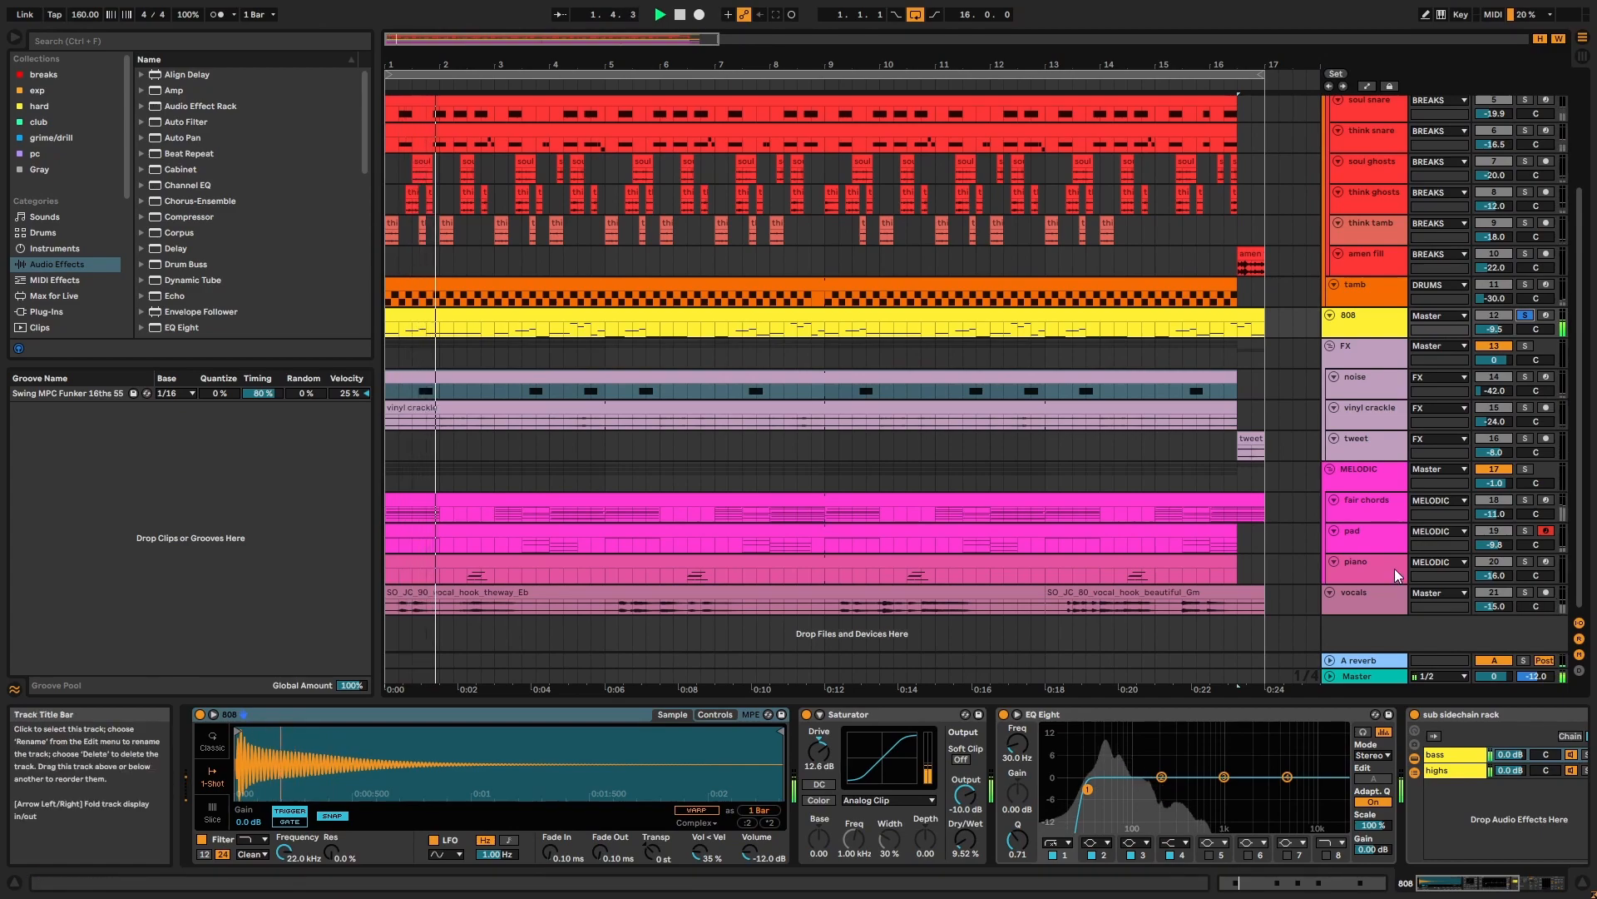
Step: View the 808 clip's notes and velocities in the note editor, and return to the arrangement
scroll(1017, 432, "up", 2)
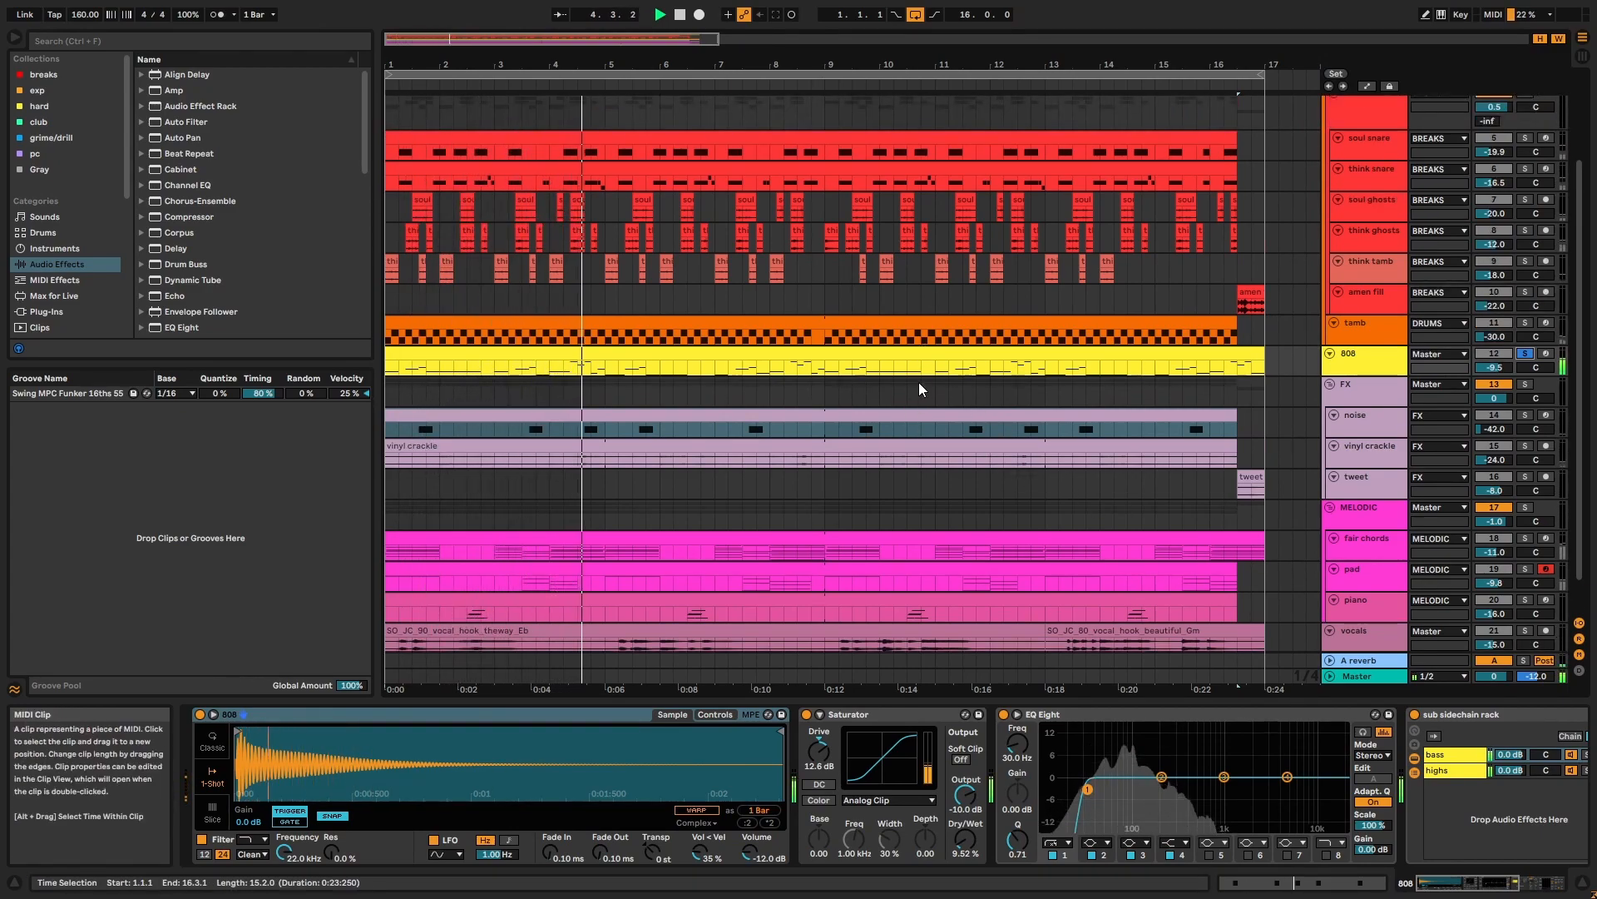
double_click(921, 352)
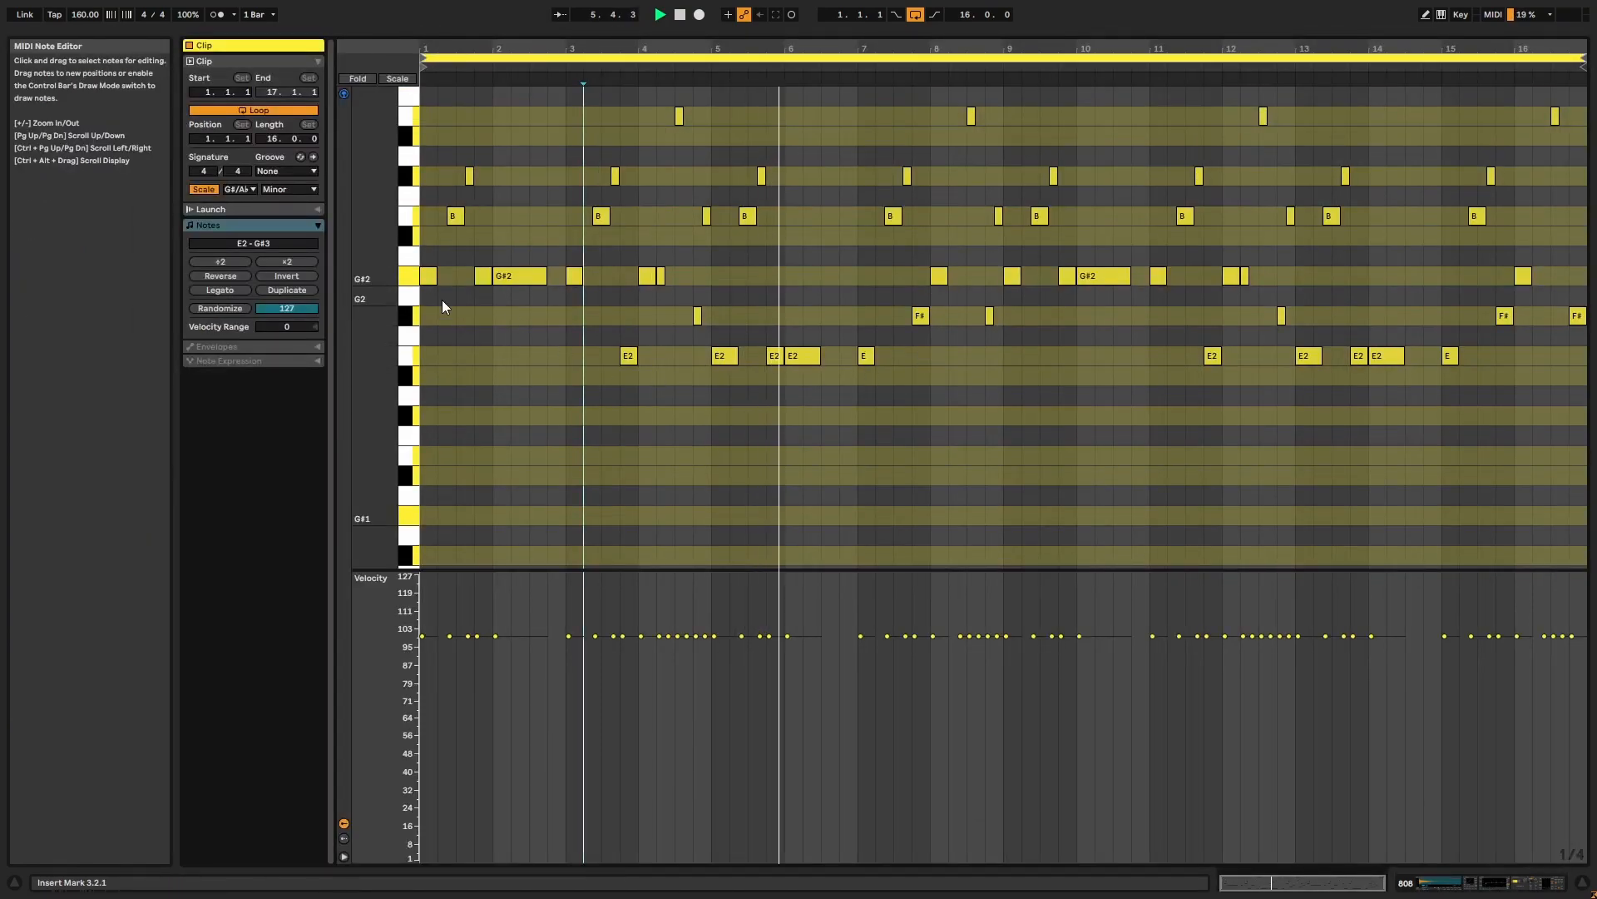
double_click(384, 292)
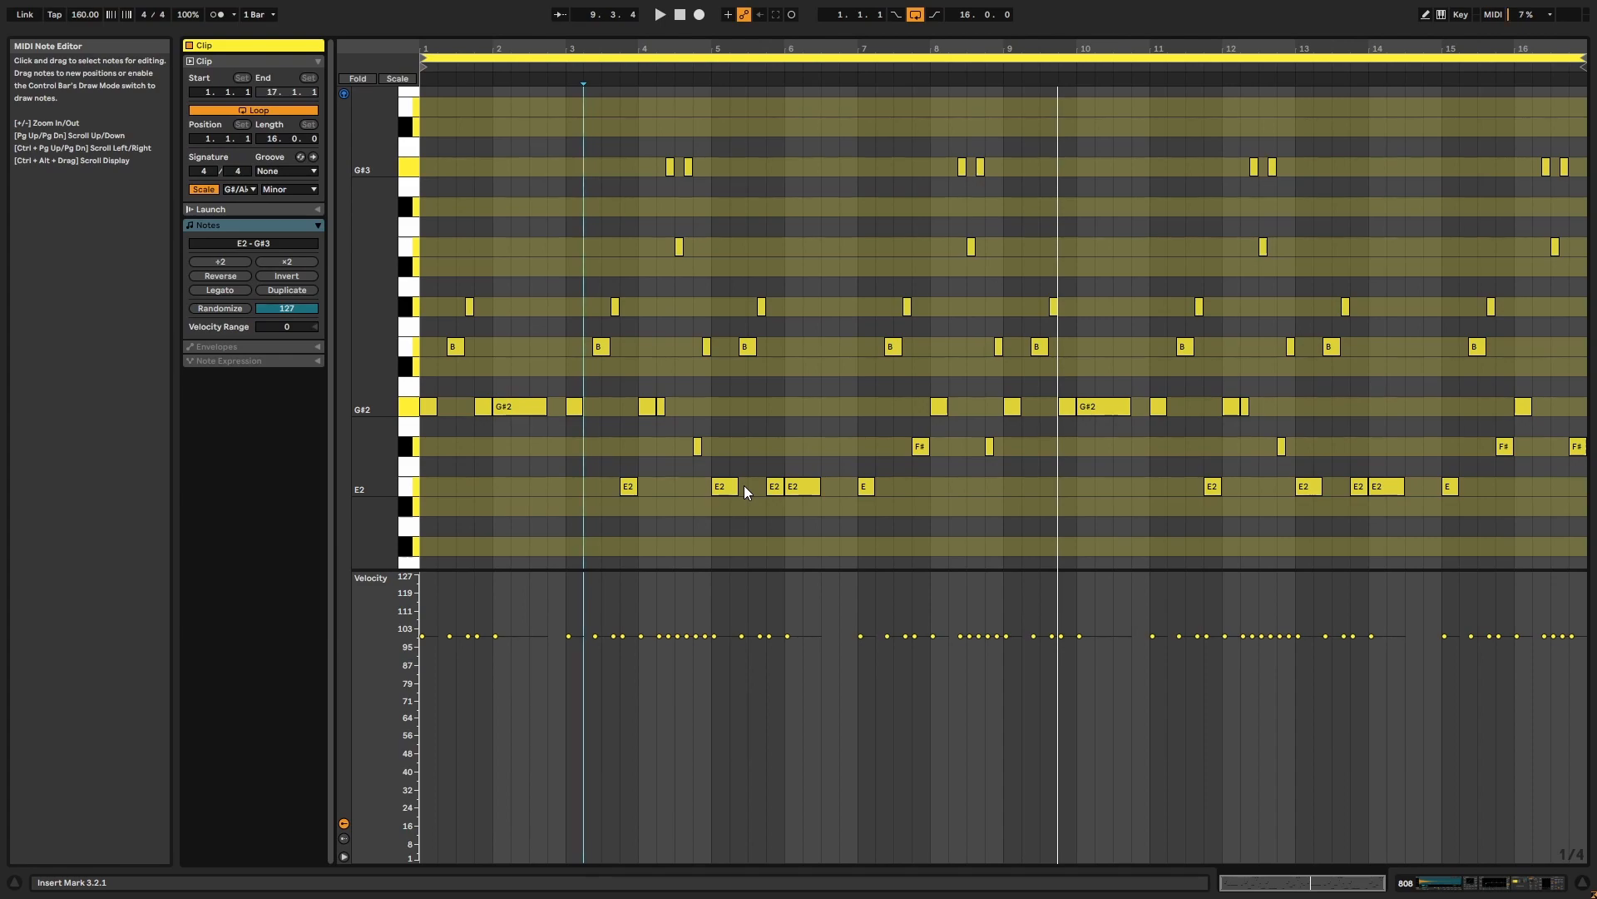
key("ctrl+alt+e")
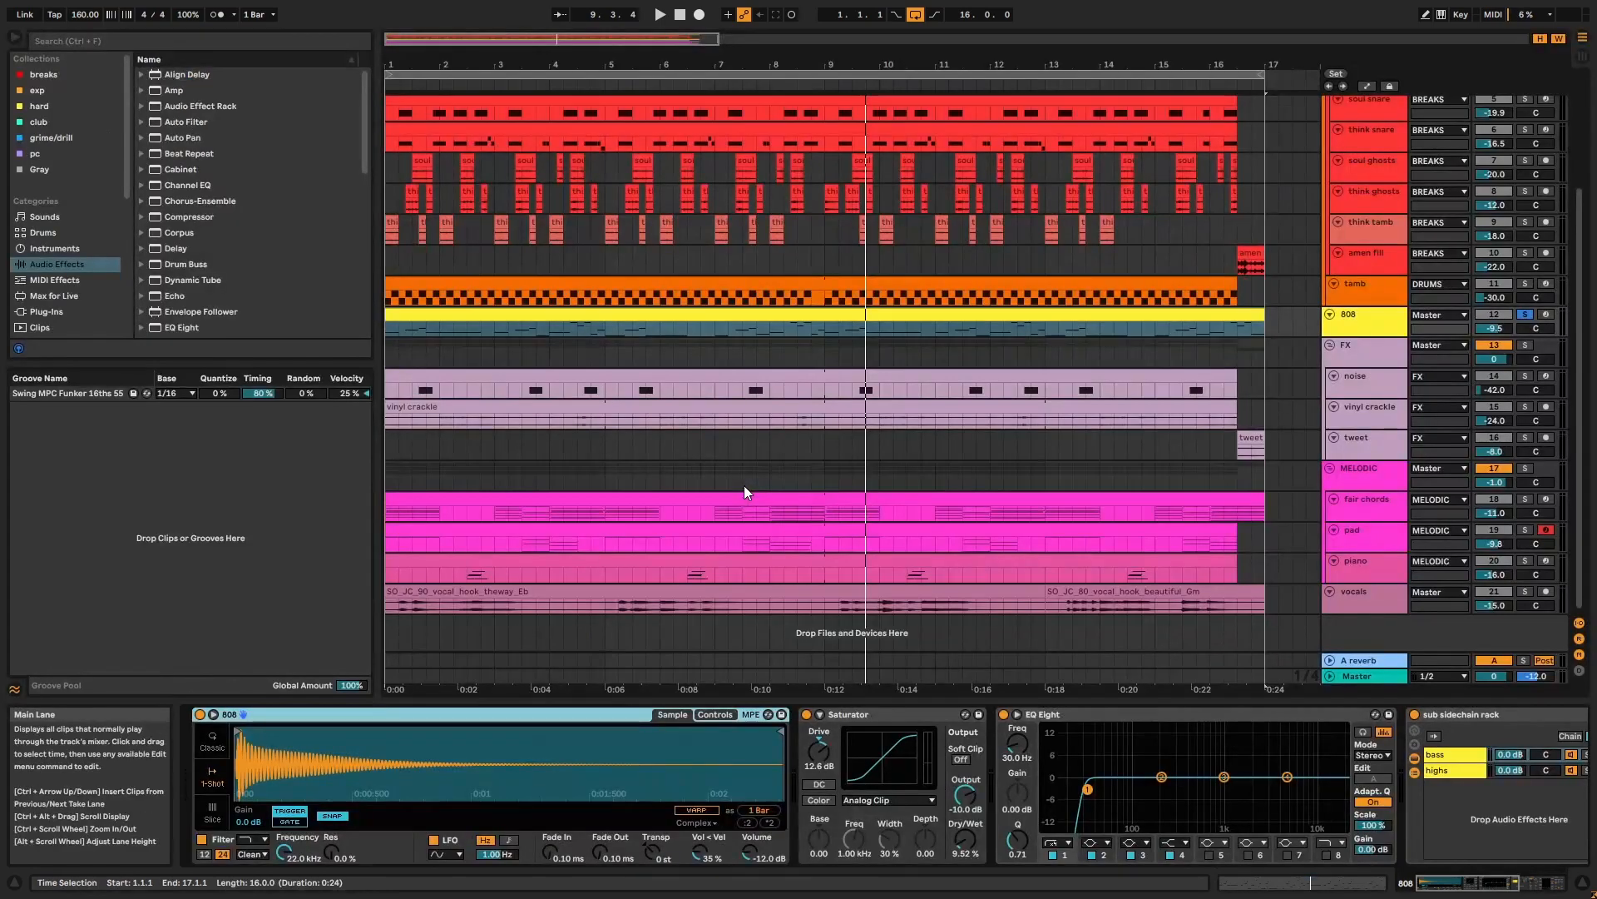
Step: Inspect the 808 track's Saturator, EQ Eight and the sub sidechain rack's bass chain
left_click(905, 721)
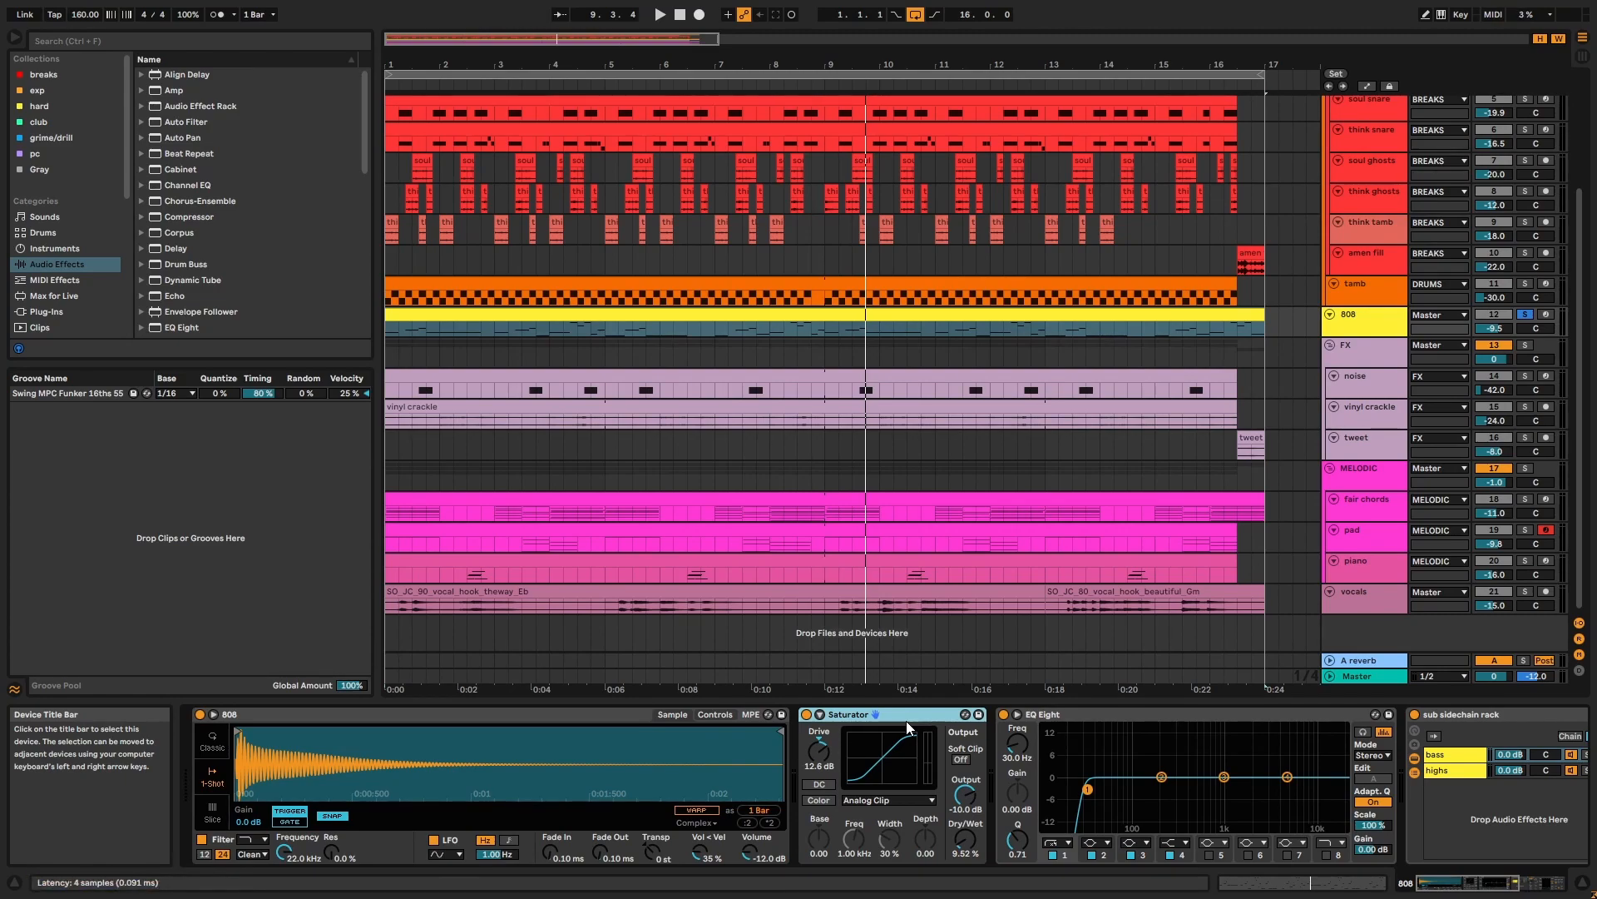
left_click(1092, 721)
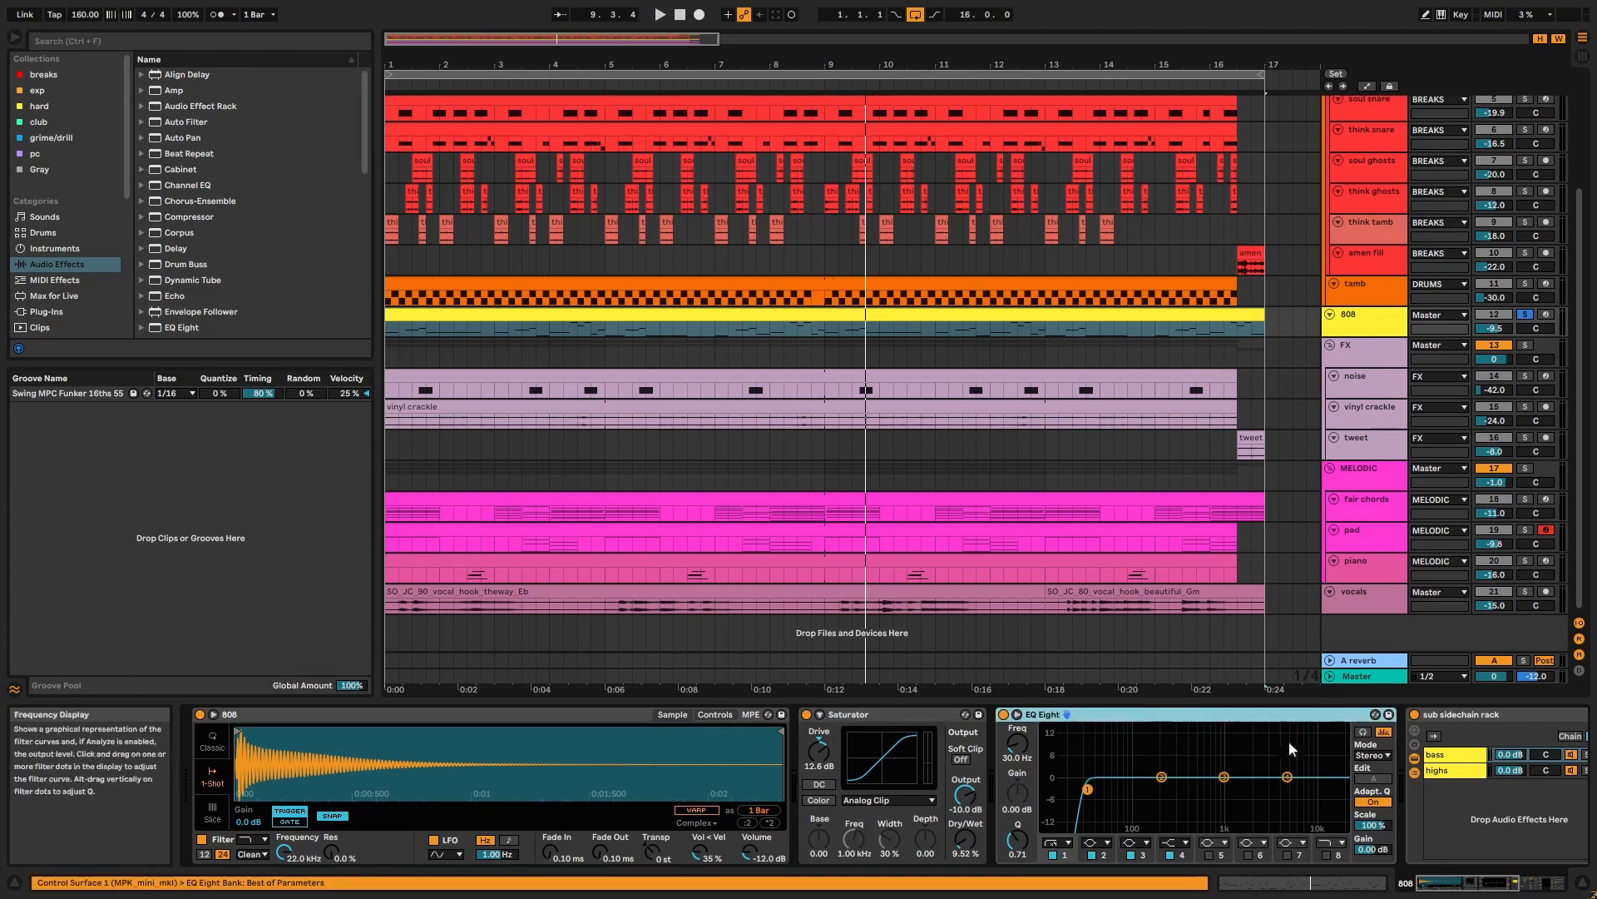
left_click(1471, 717)
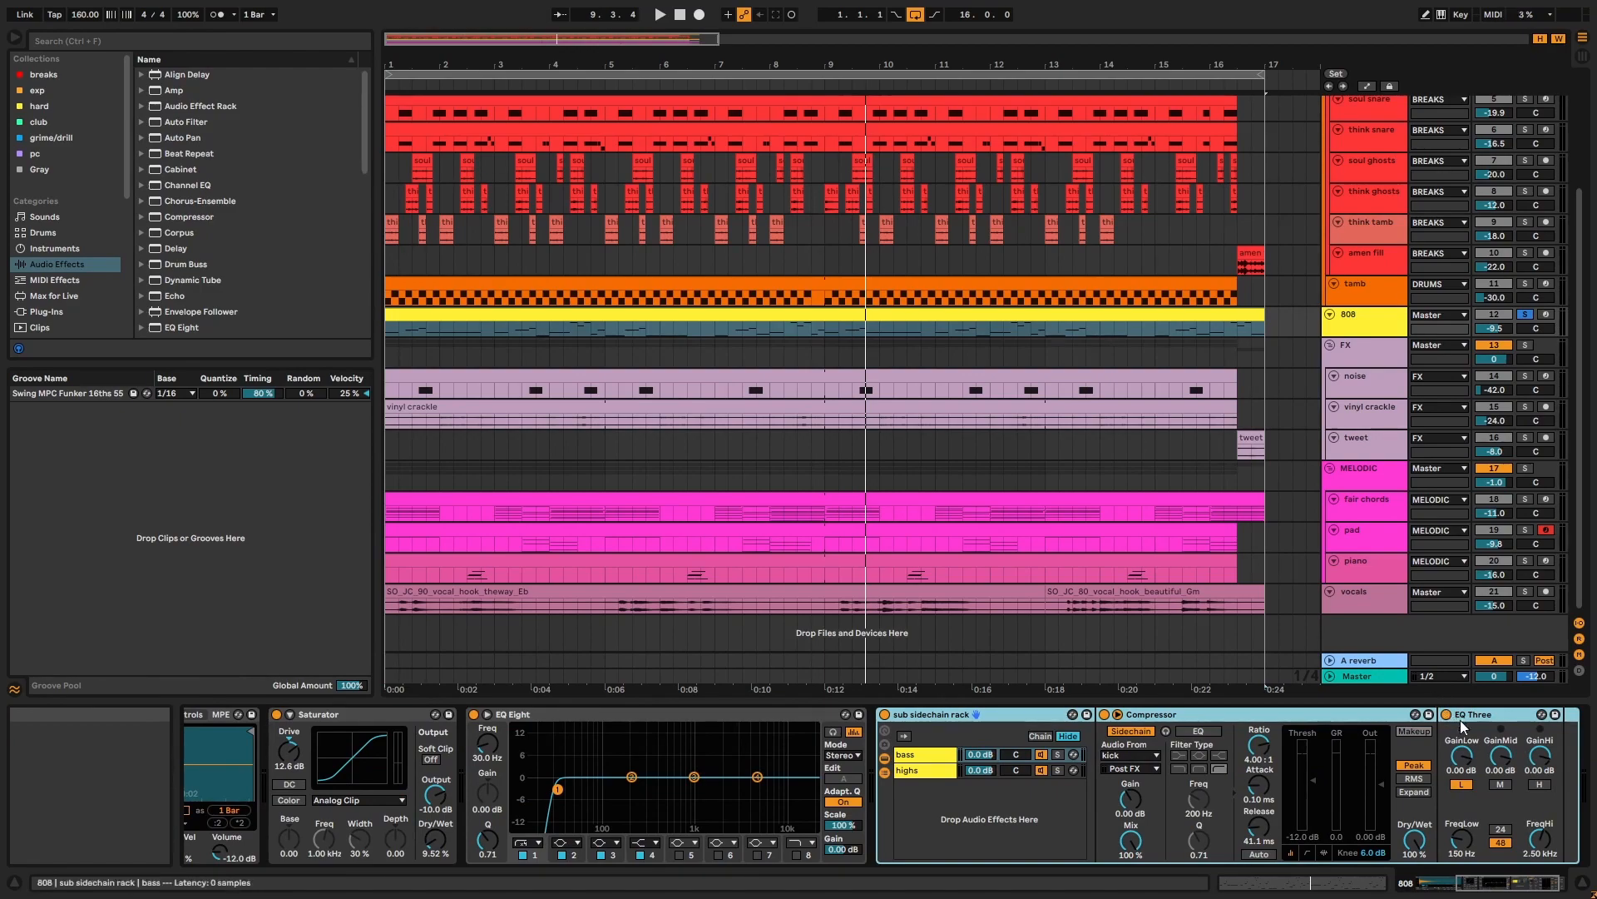
Step: Inspect the EQ Three on the sub sidechain rack's highs chain and the sidechain Compressor on its bass chain
left_click(940, 770)
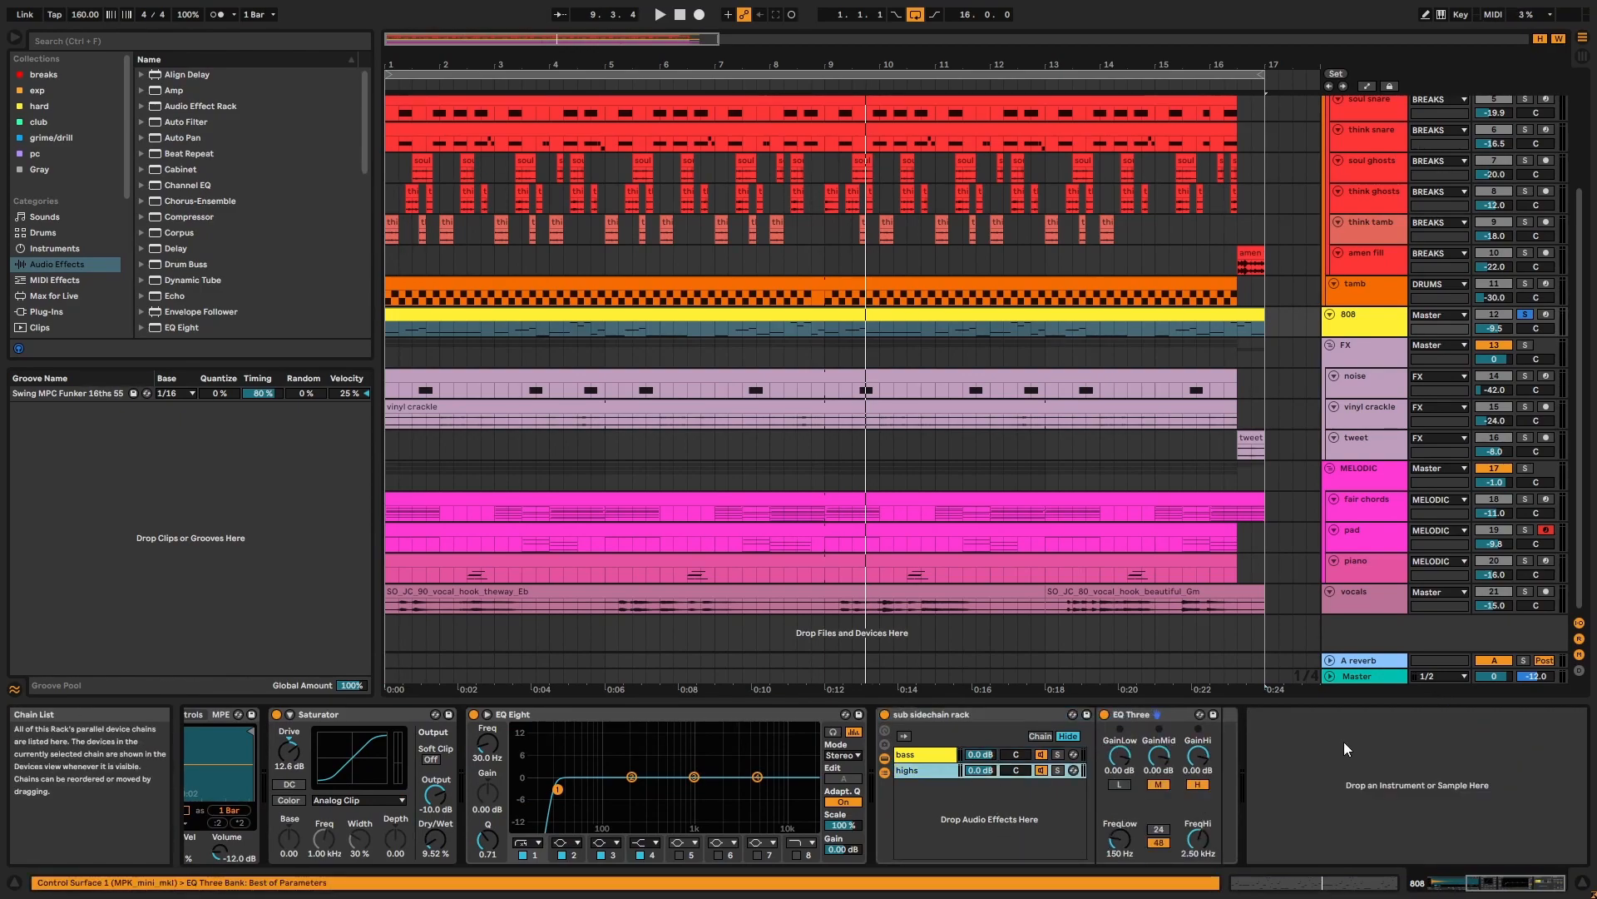
left_click(1165, 714)
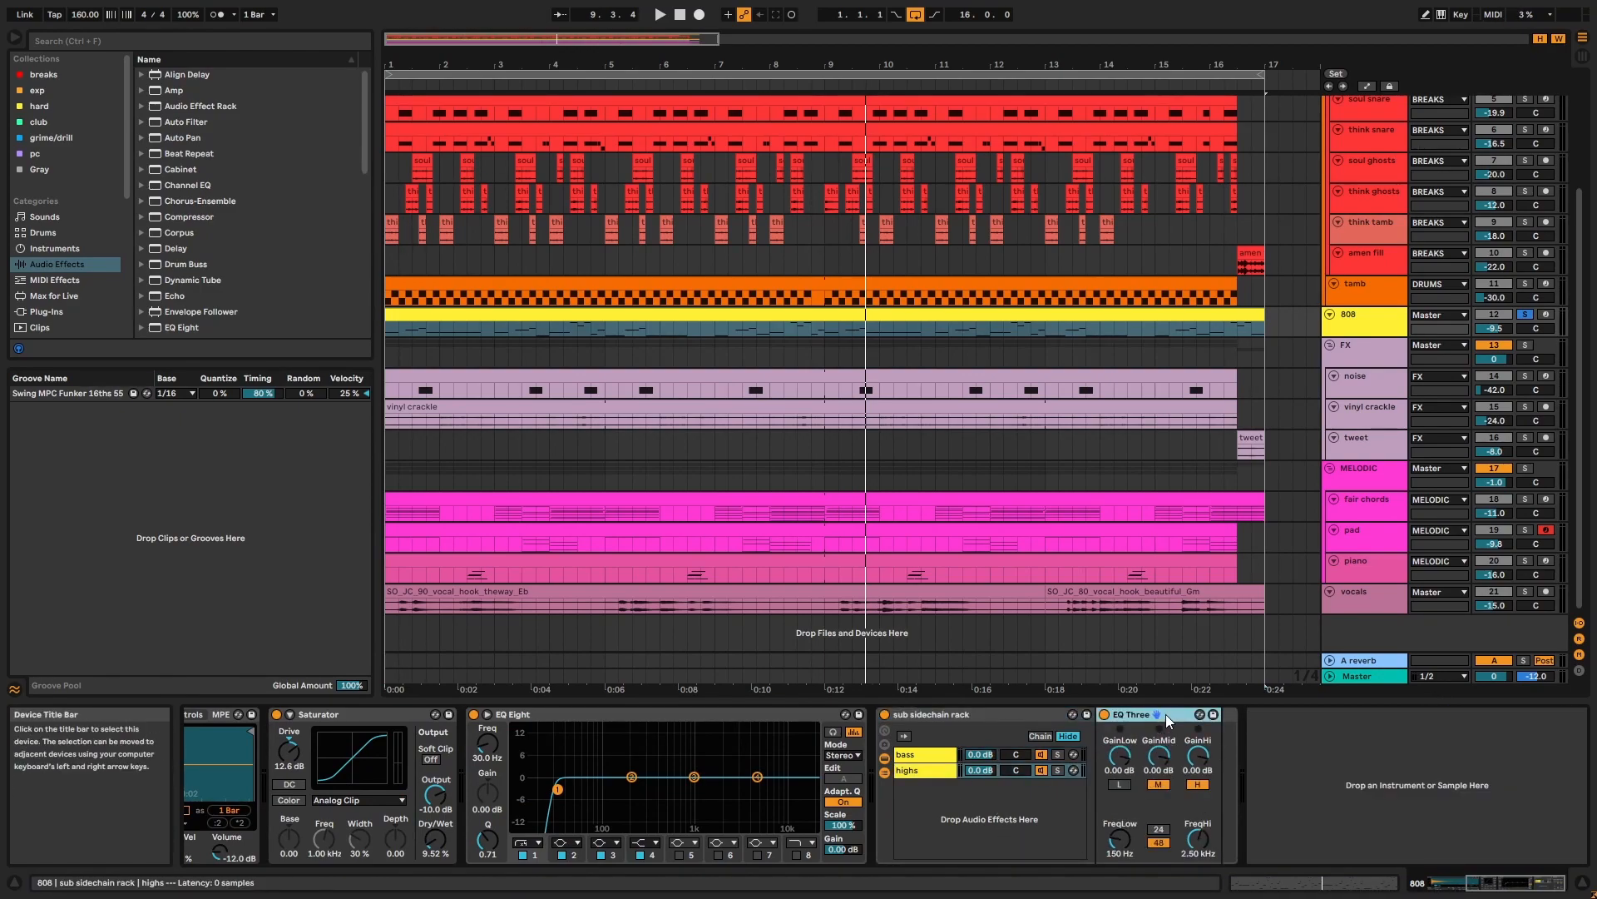
left_click(940, 758)
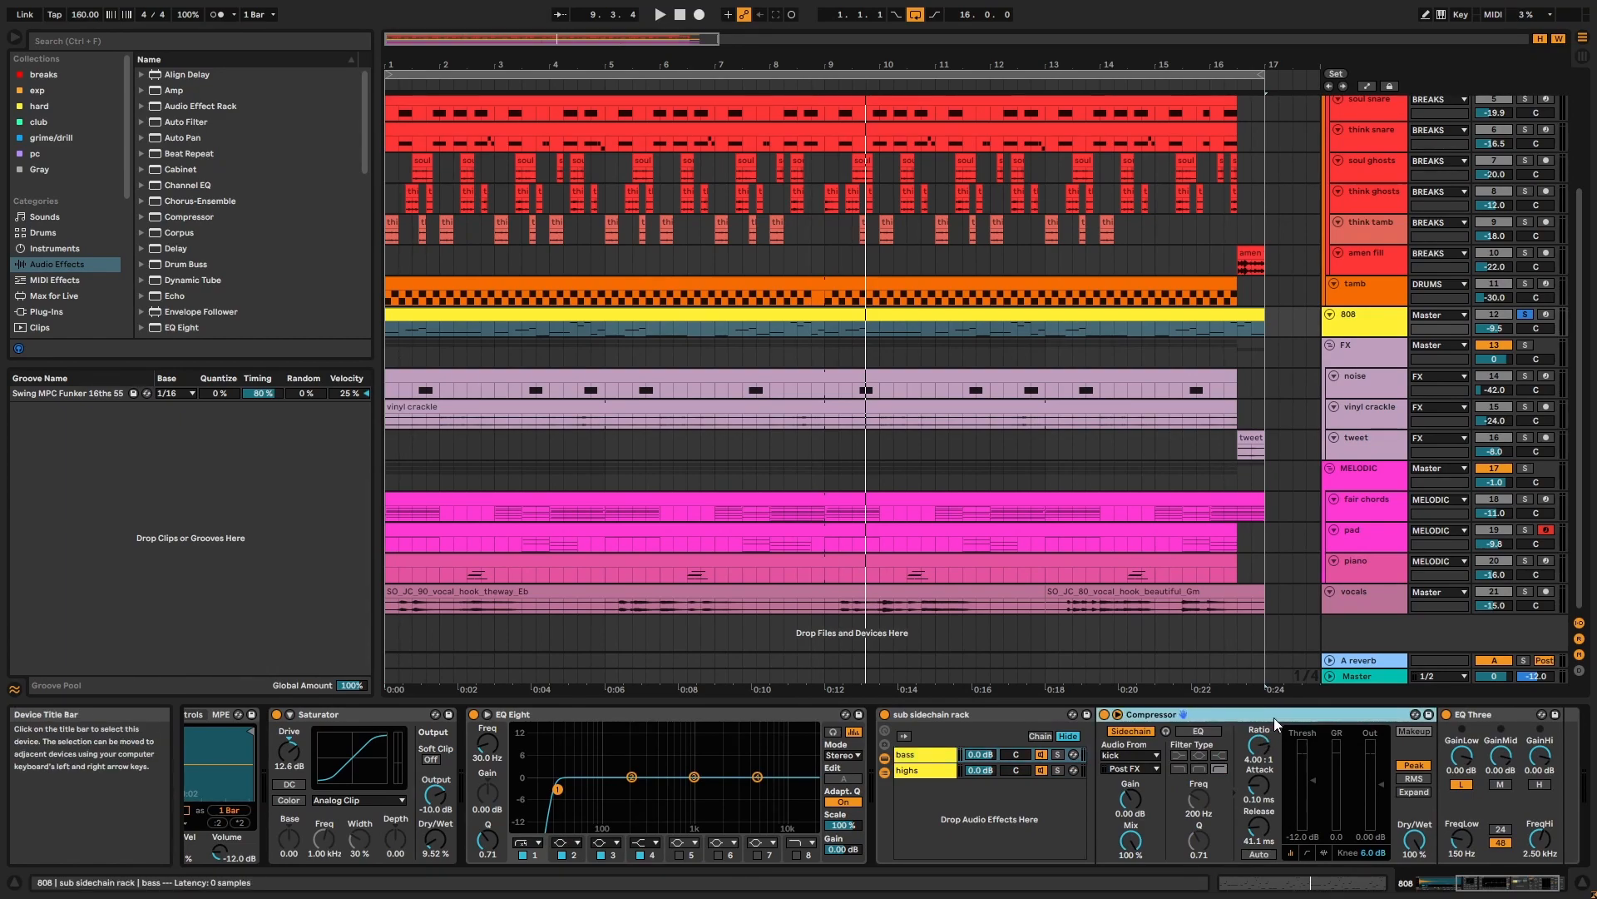
scroll(1535, 119, "up", 4)
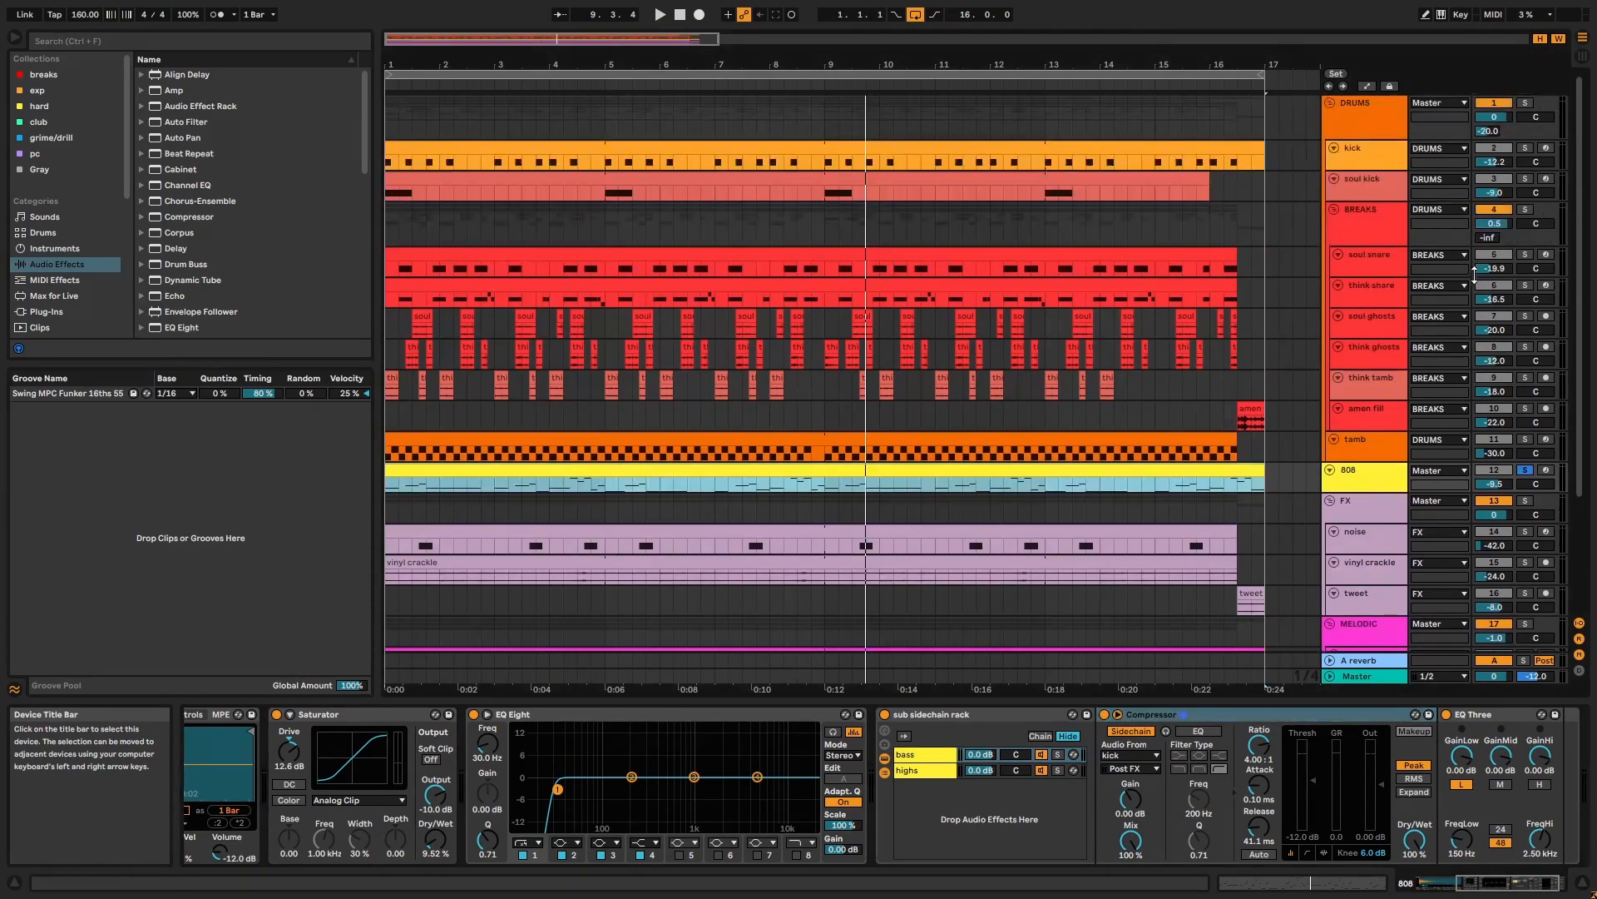
Step: Play the kick soloed together with the 808, and enlarge the 808 track to show its reverb send
left_click(1525, 149)
key("space")
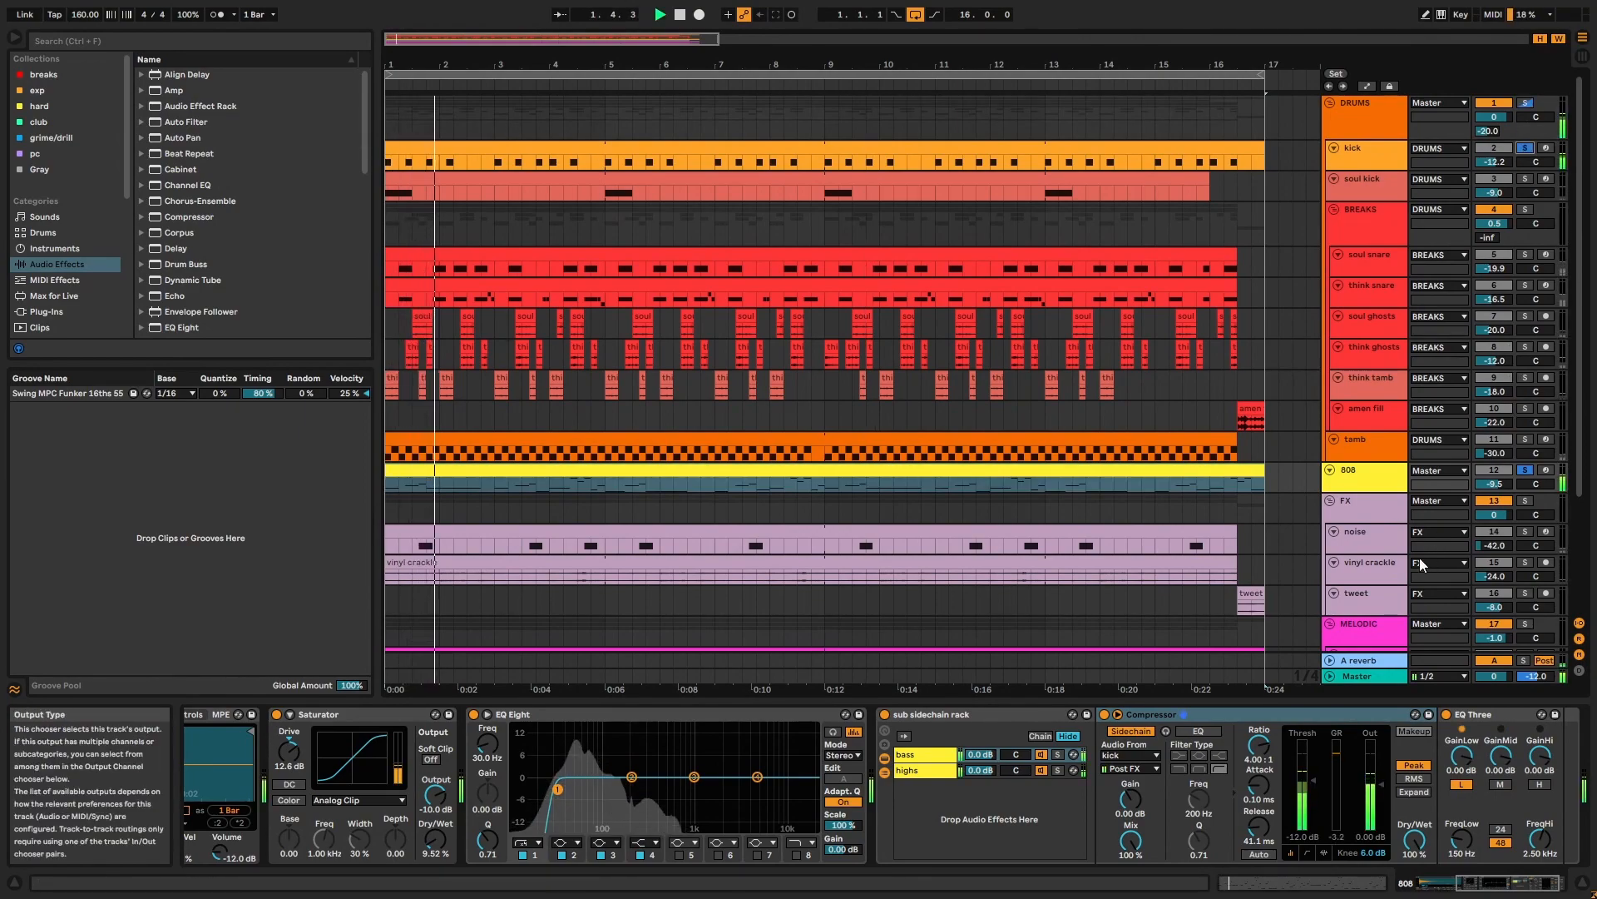
left_click(884, 715)
left_click(884, 716)
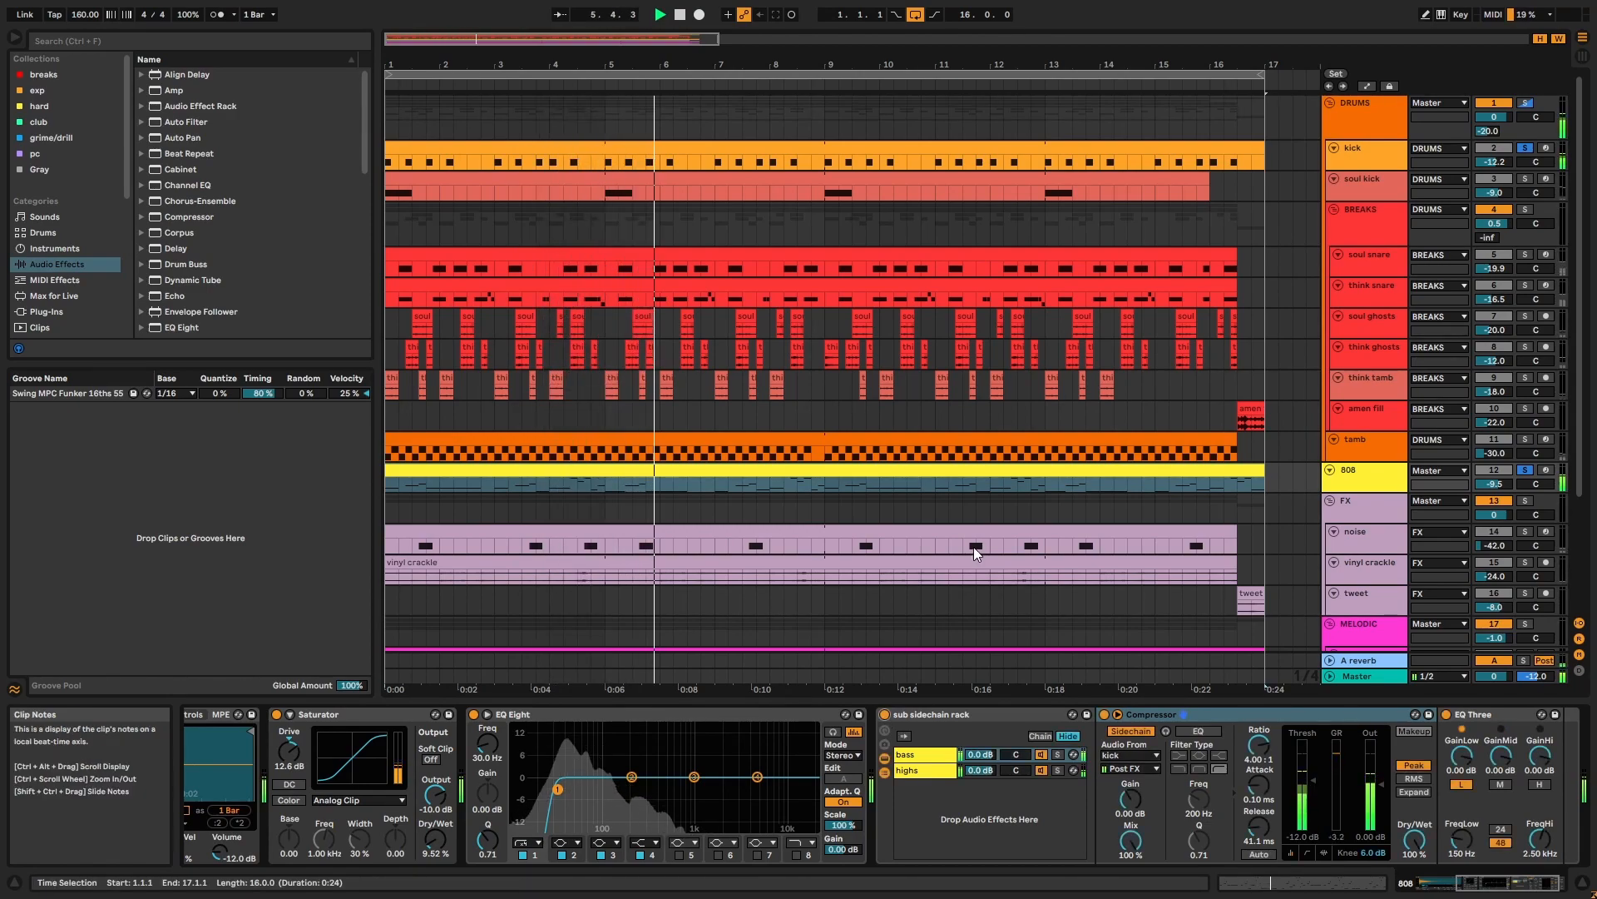
left_click(1362, 490)
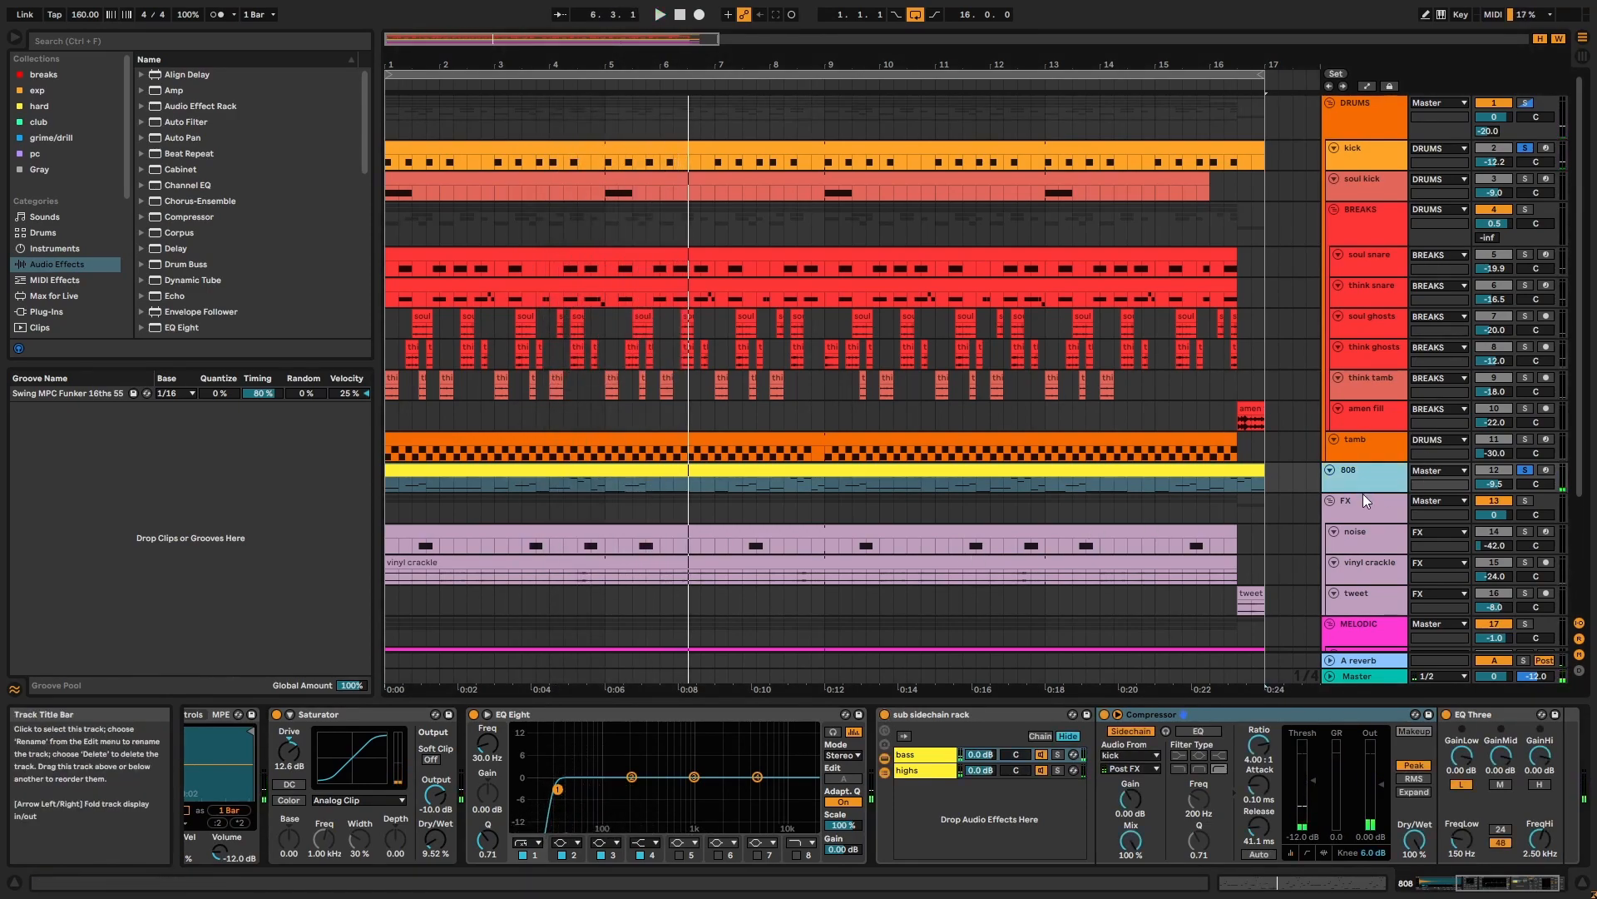
left_click_drag(1364, 495, 1368, 509)
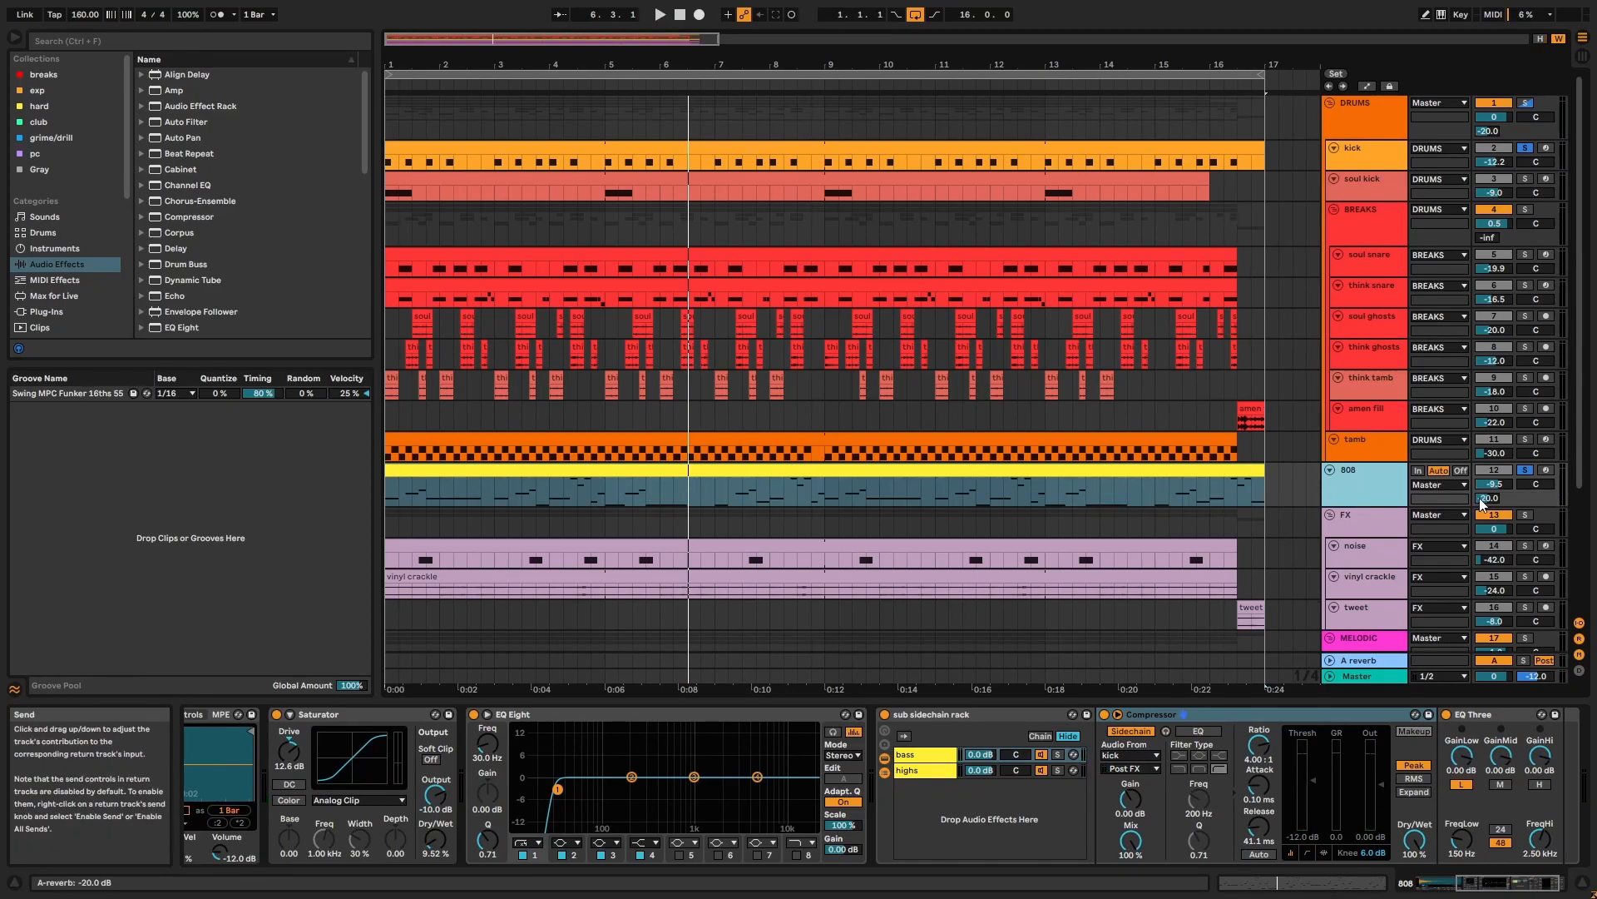
Step: Solo the FX group and its noise track, and play the noise layer
left_click(1369, 524)
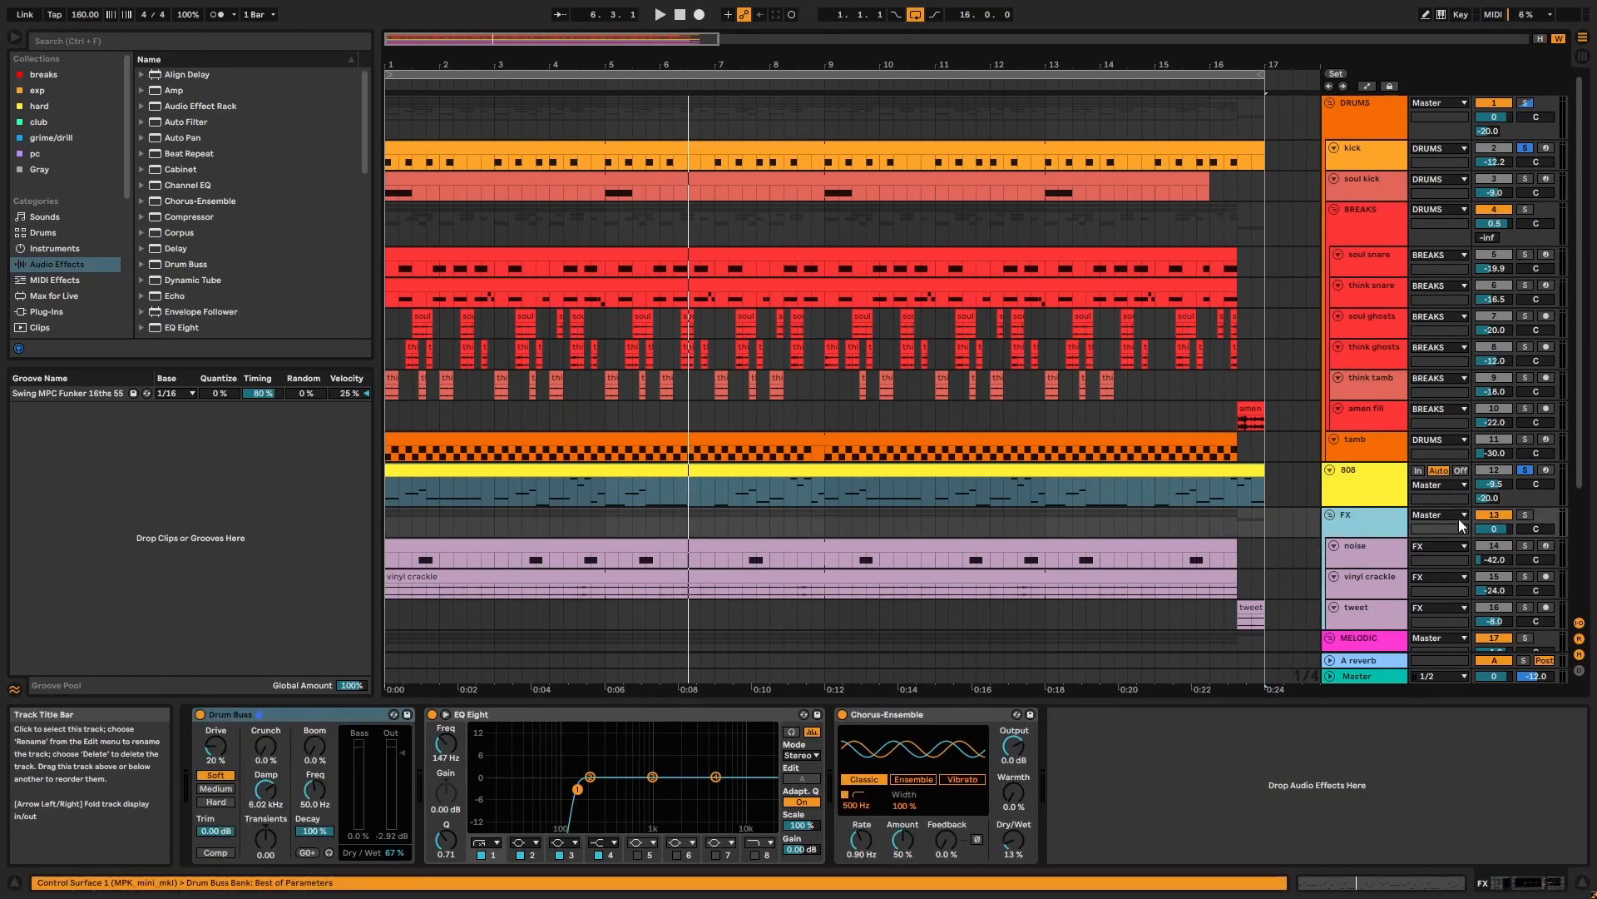
left_click(1526, 515)
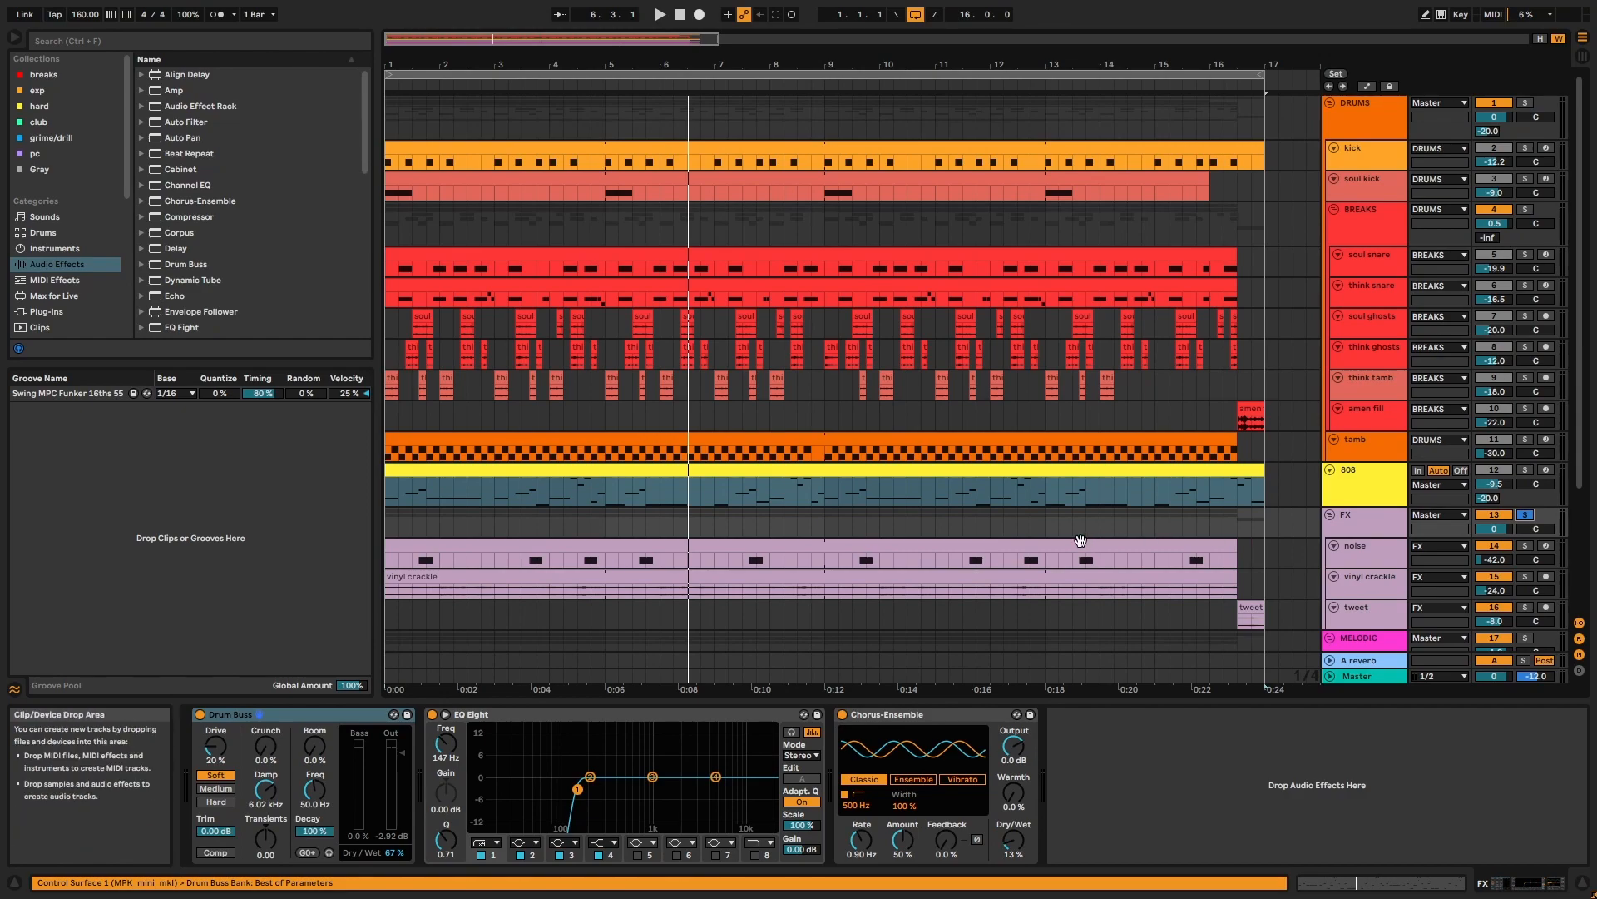
left_click(1081, 541)
scroll(1491, 518, "down", 1)
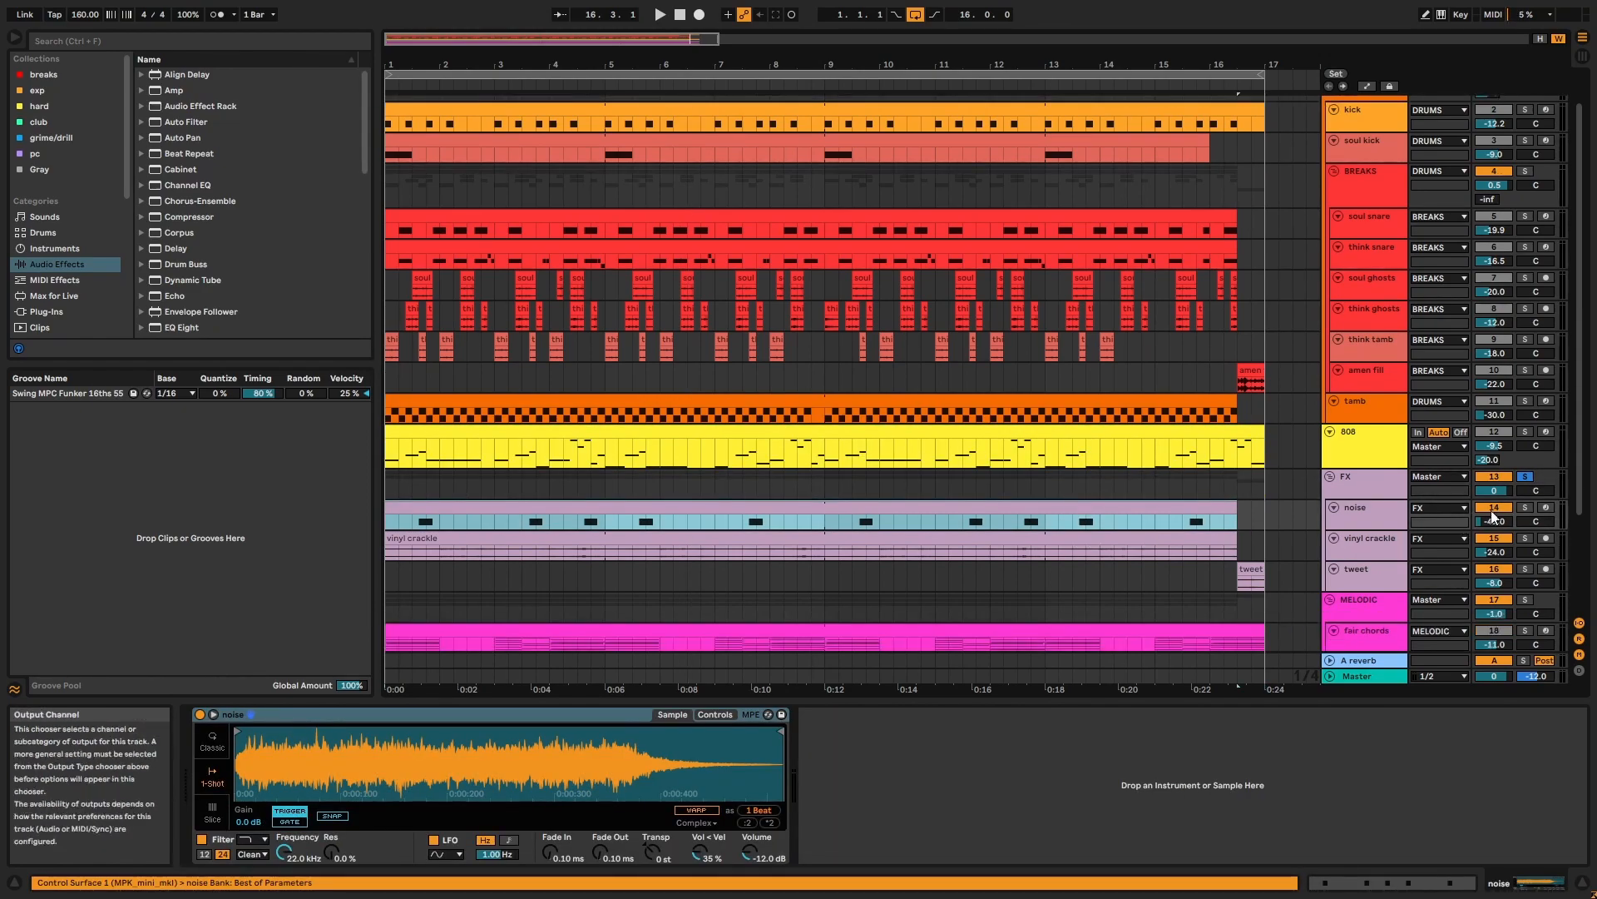
left_click(1525, 507)
key("space")
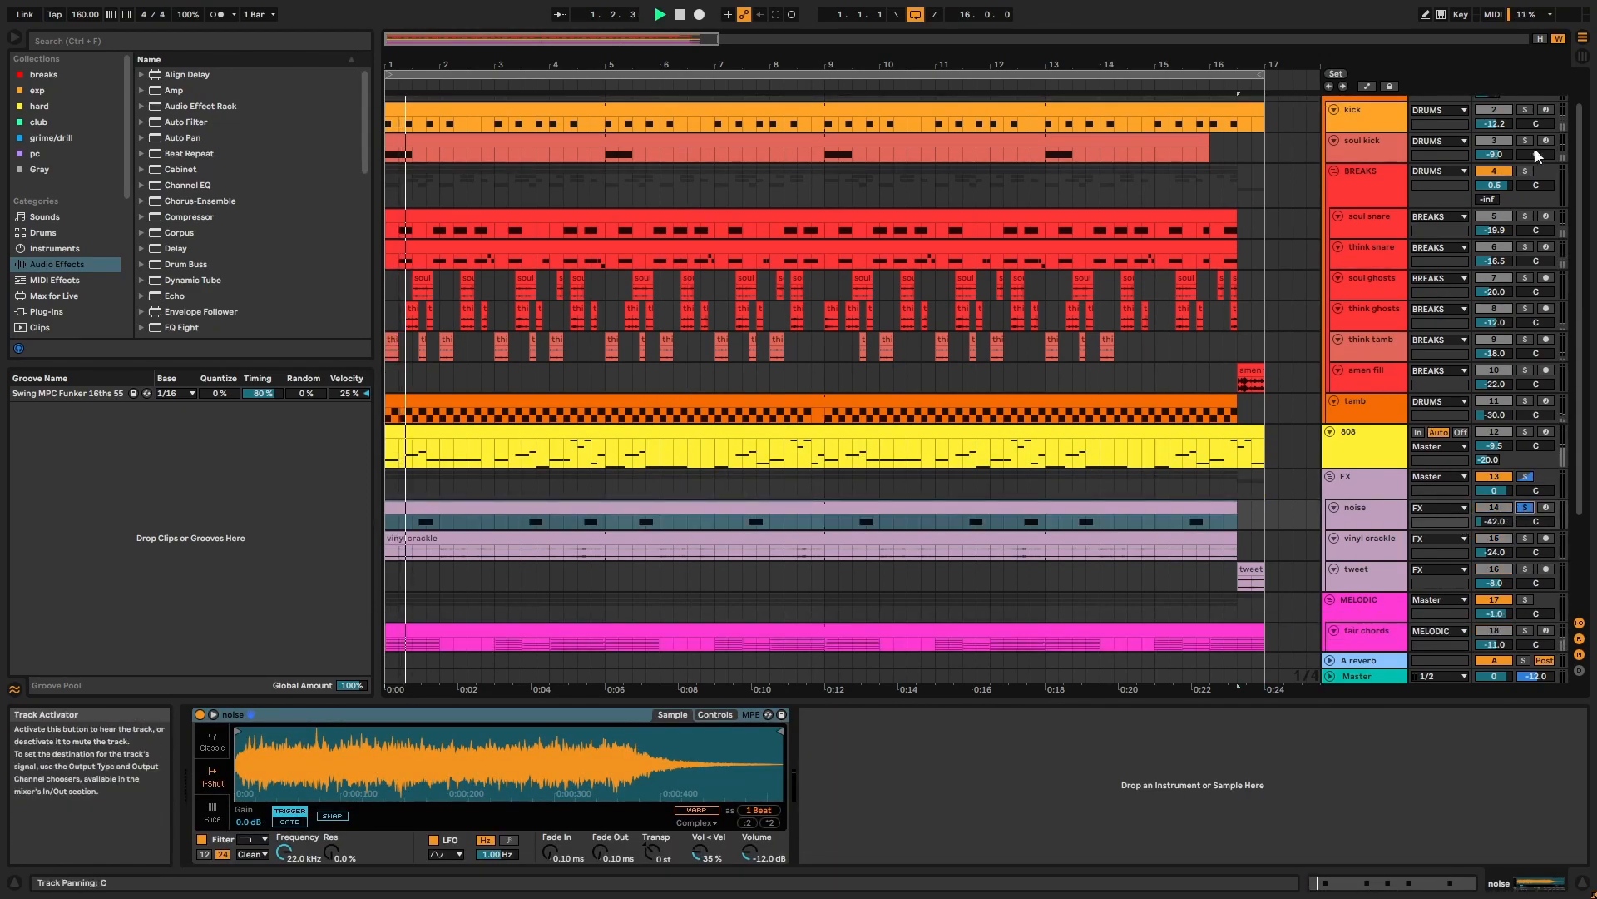
scroll(1531, 156, "up", 1)
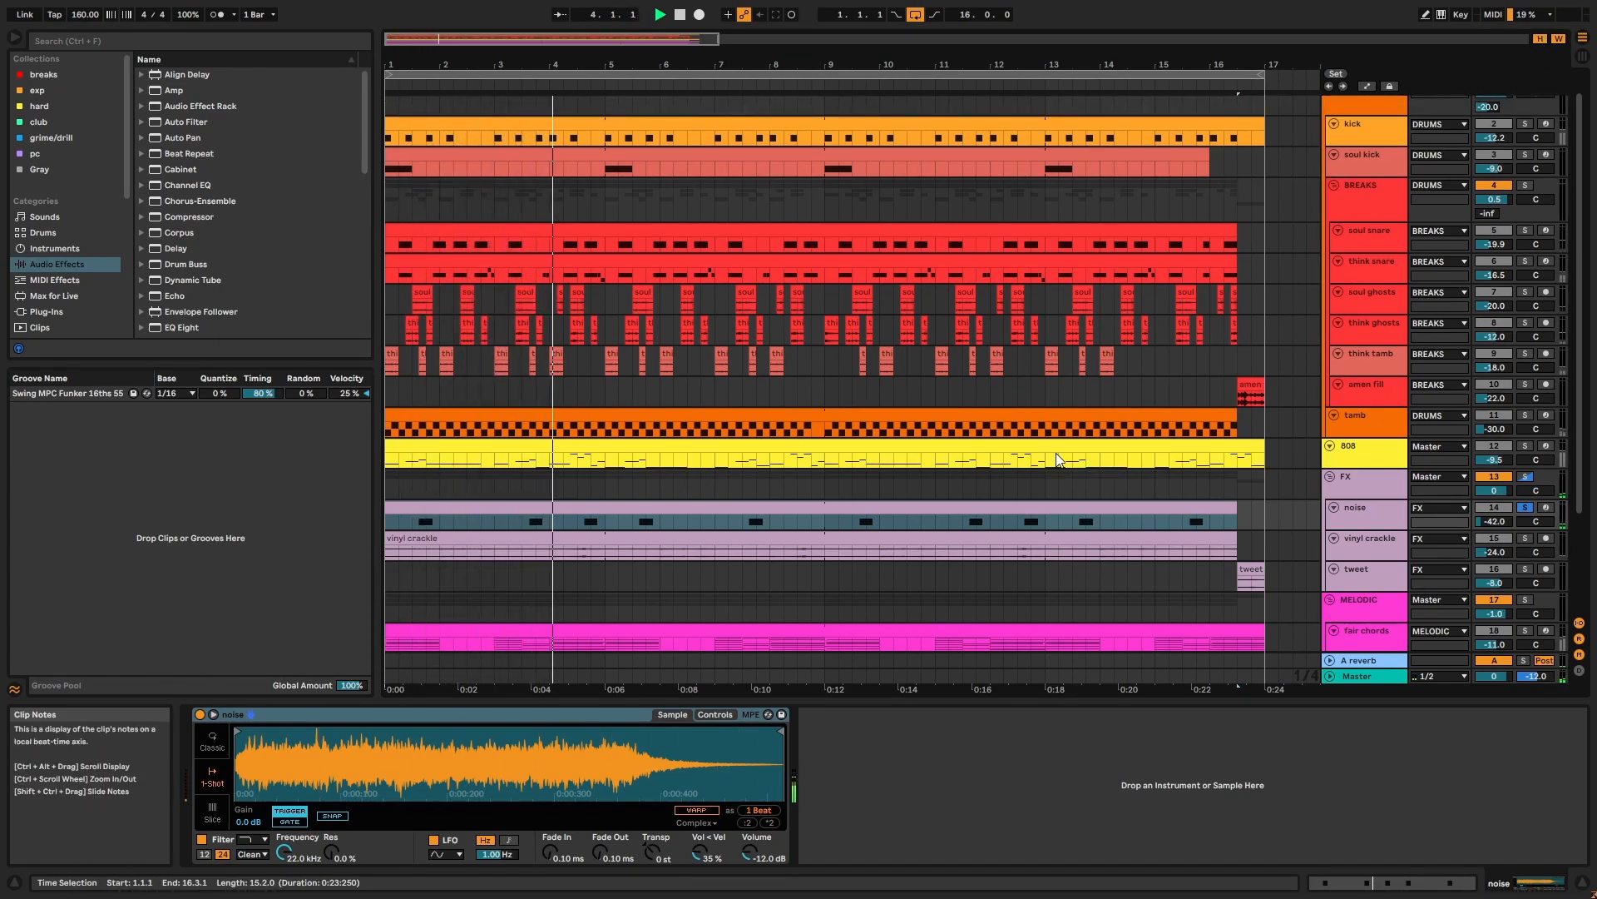
Step: Solo the vinyl crackle track and play back its audio clip
left_click(1366, 538)
left_click(1525, 537)
left_click(1153, 543)
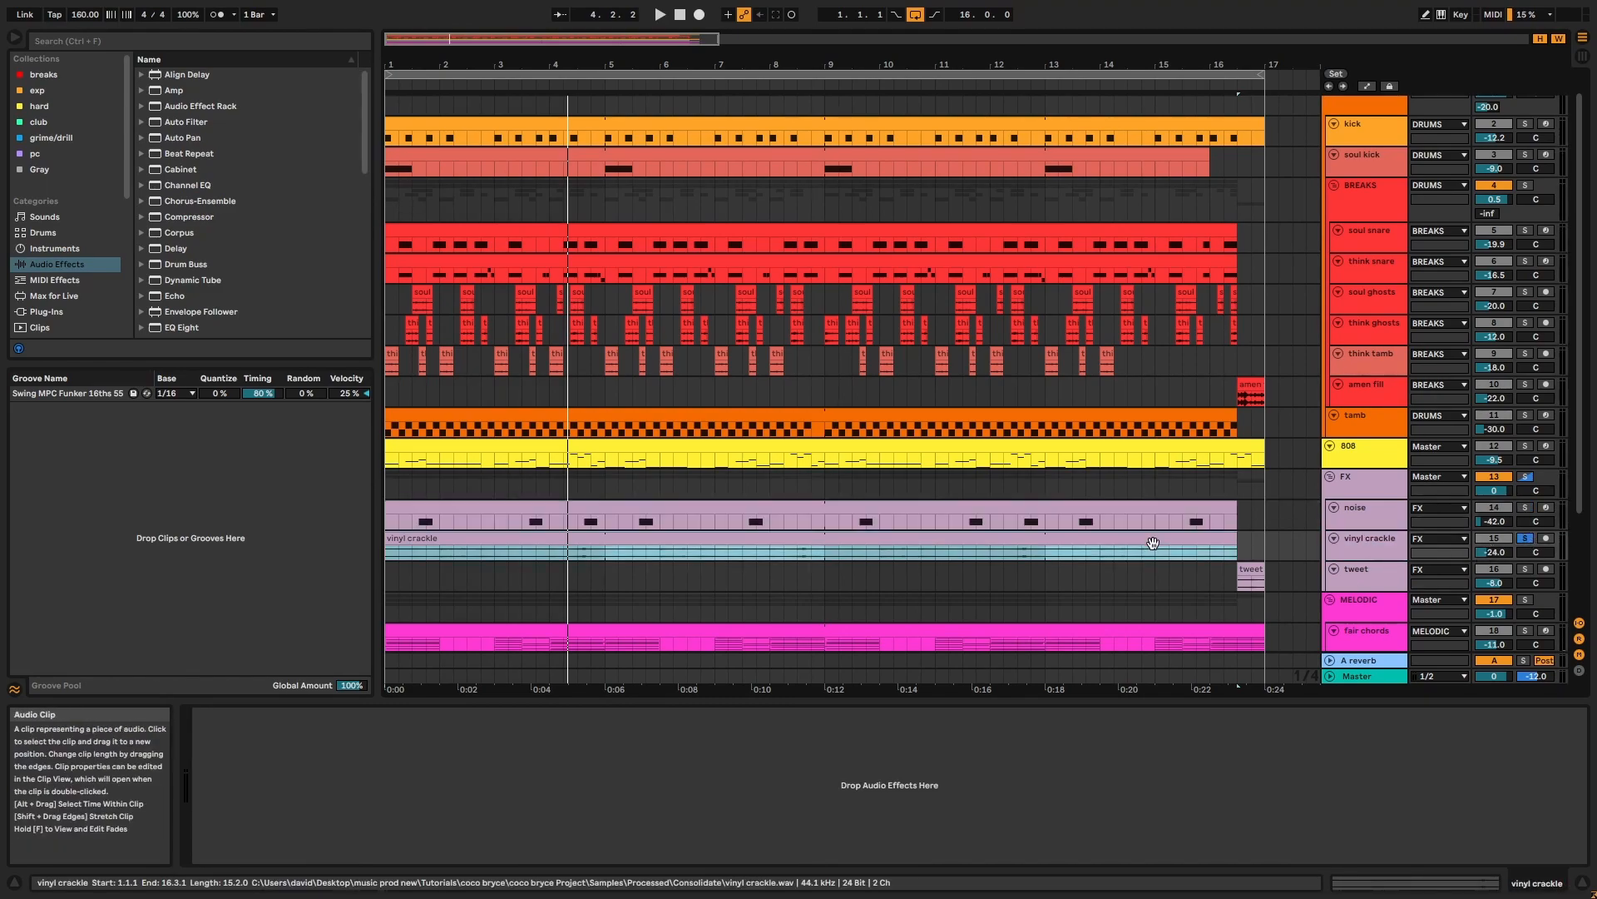
key("space")
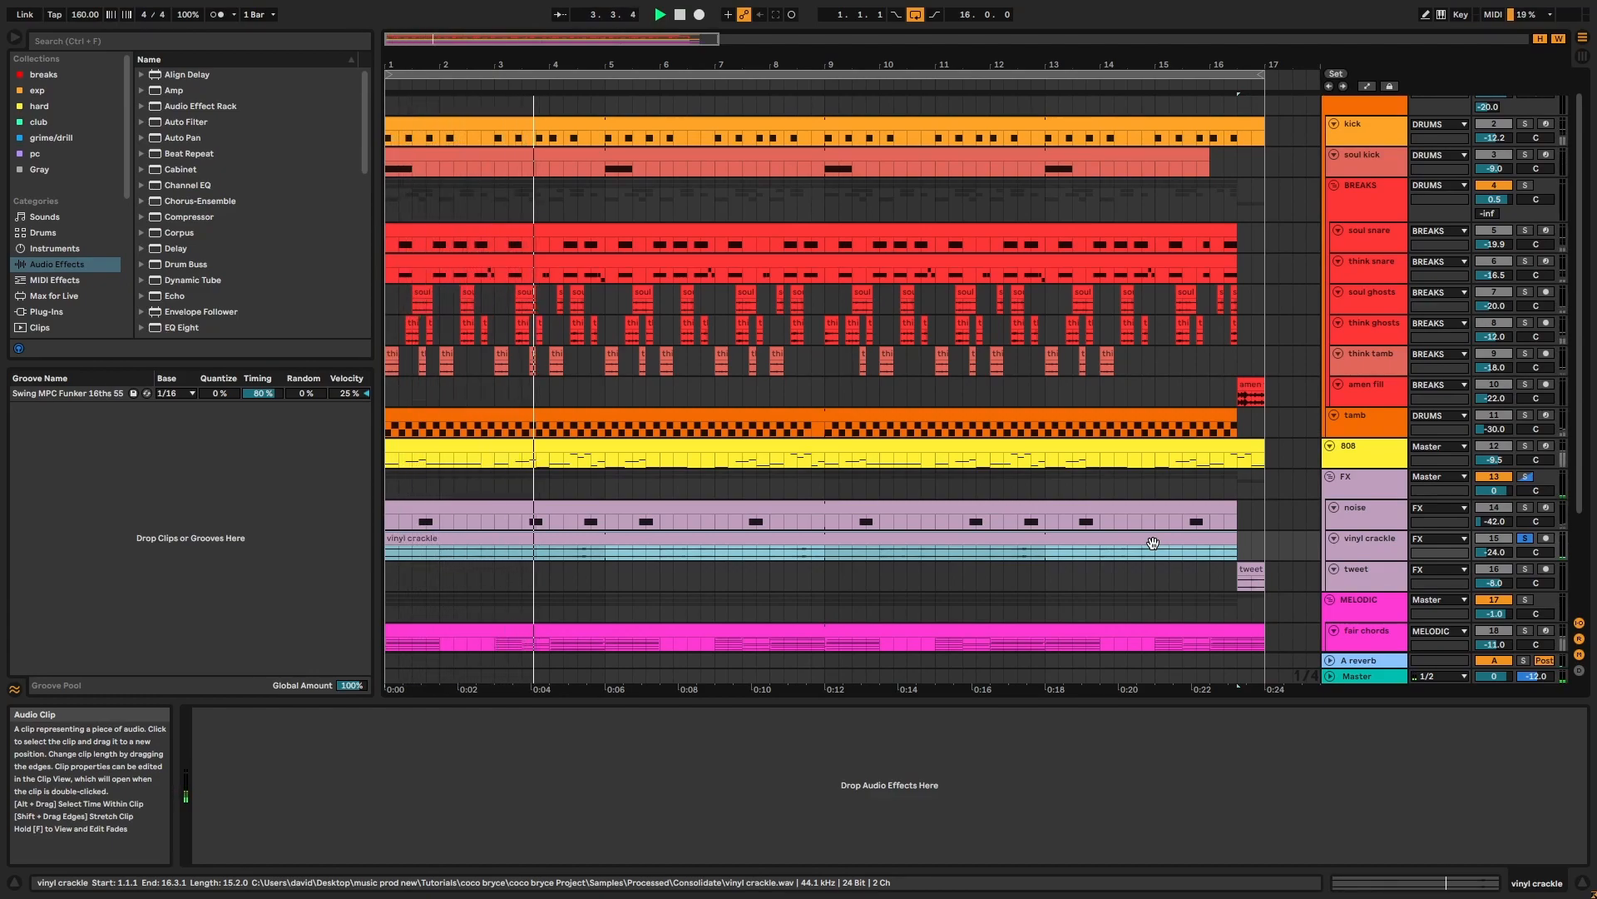
Step: Inspect the tweet track's EQ Eight, SerumFX reverb and Echo, and audition the tweet clip in solo
left_click(1357, 567)
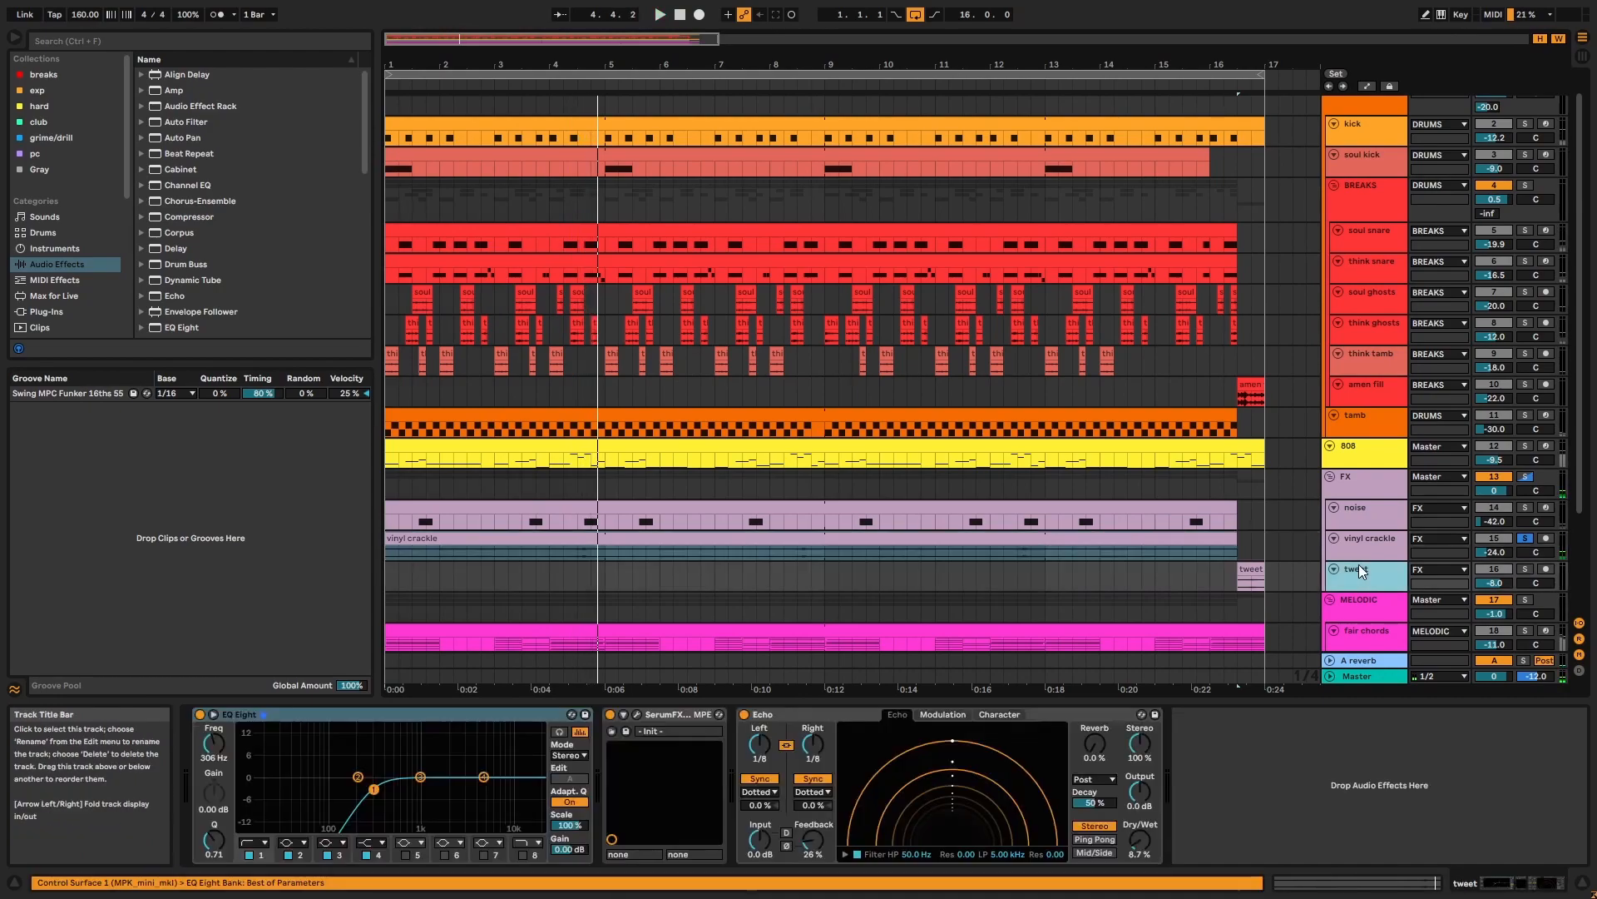
left_click(1258, 568)
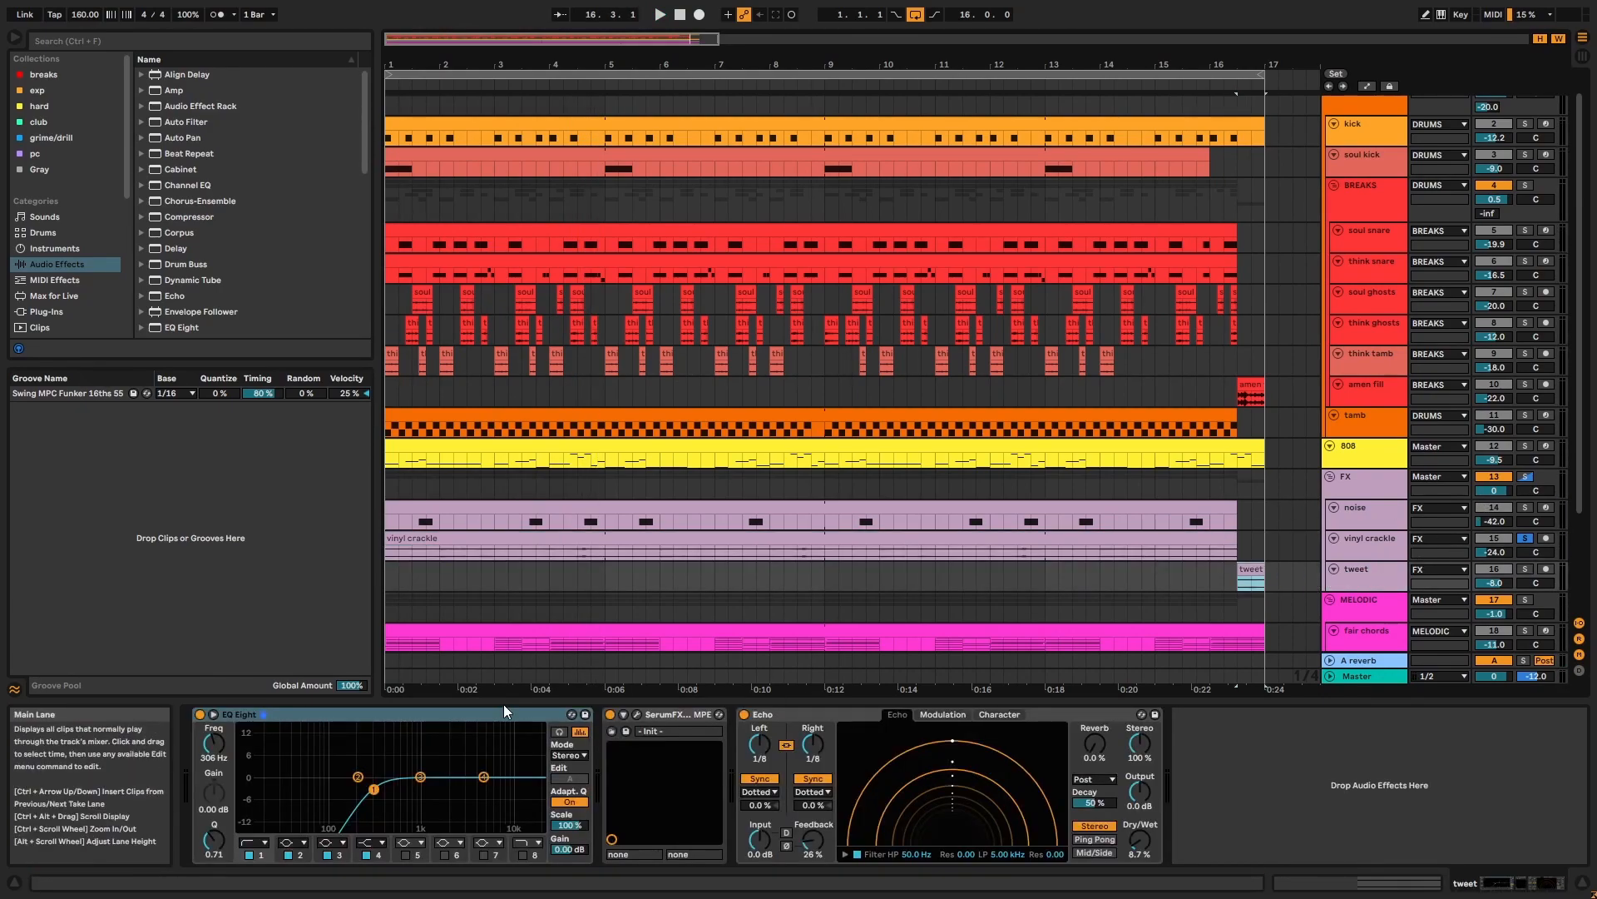
left_click(490, 713)
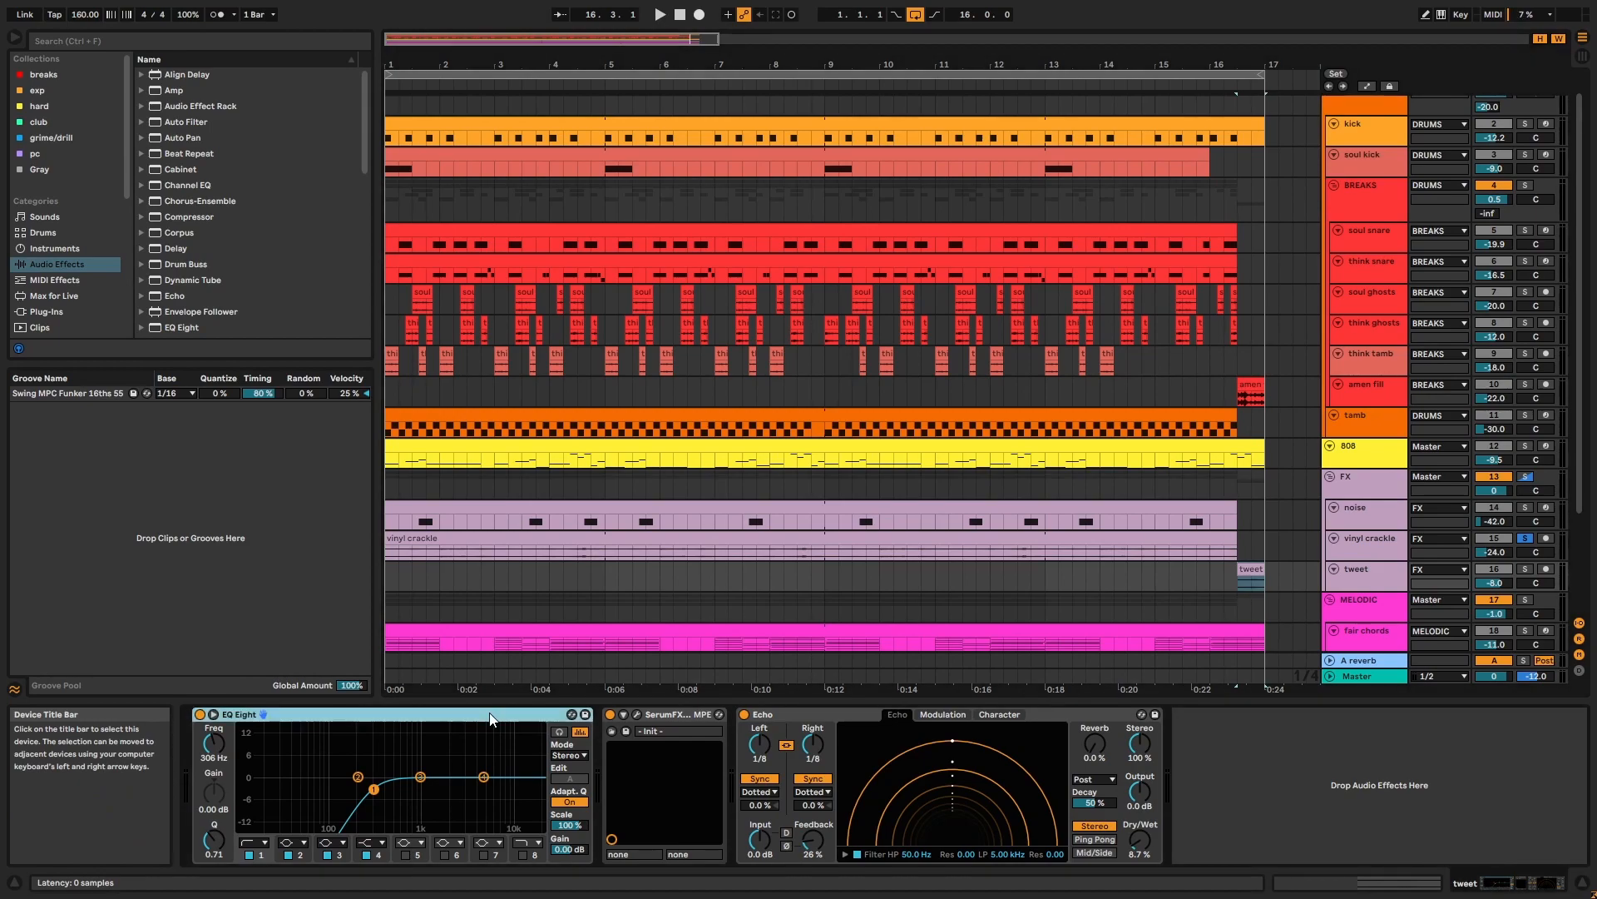
left_click(659, 713)
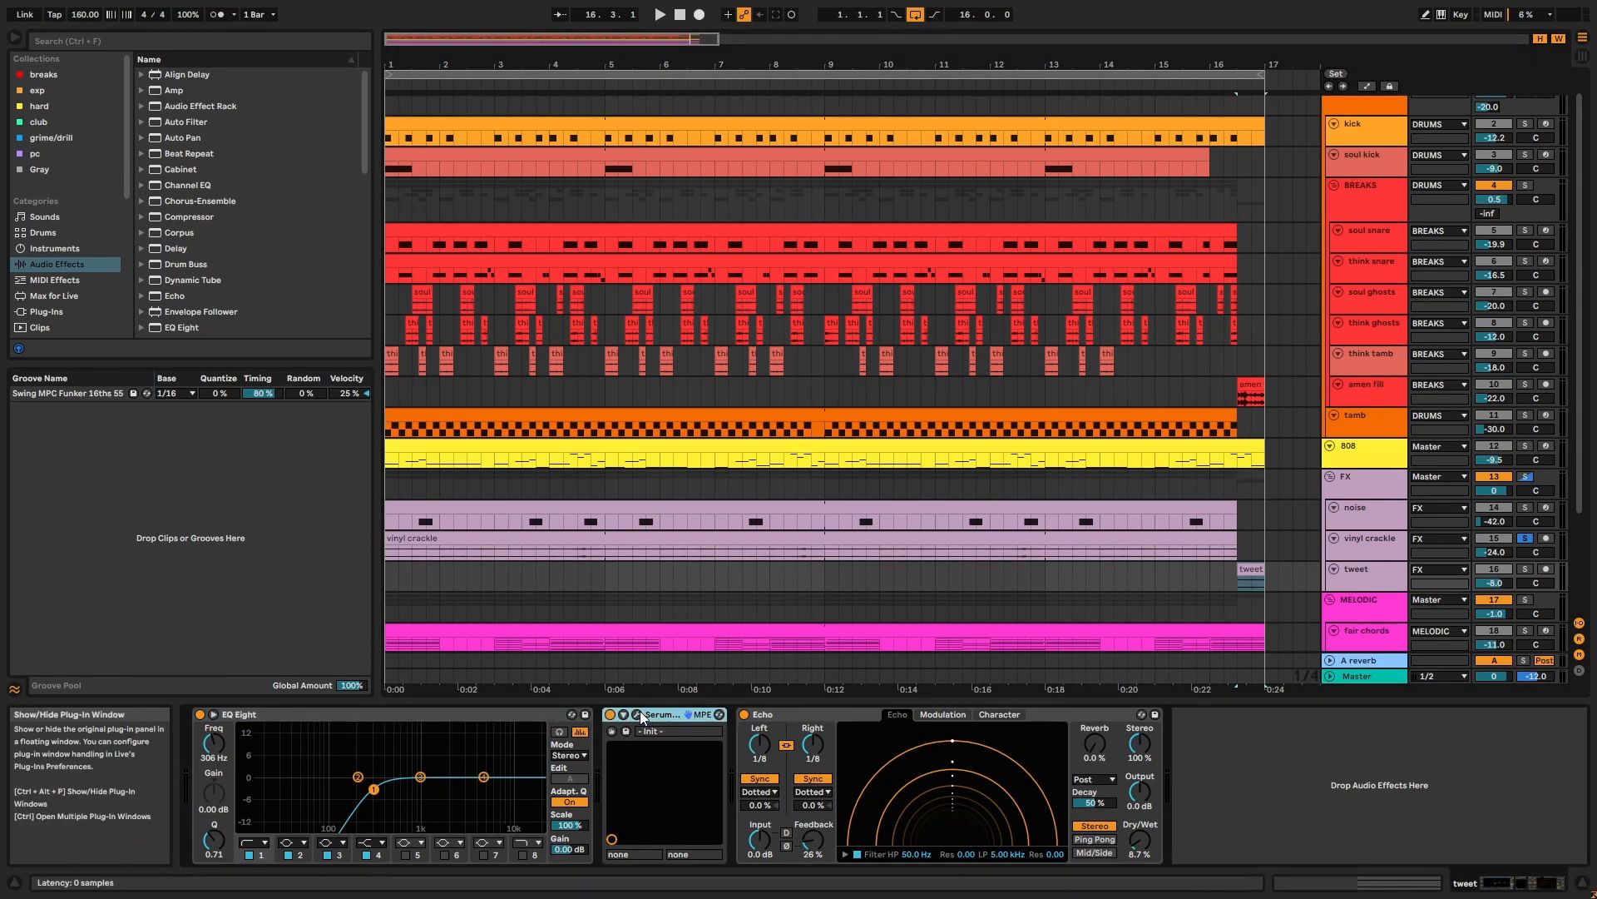
left_click(639, 713)
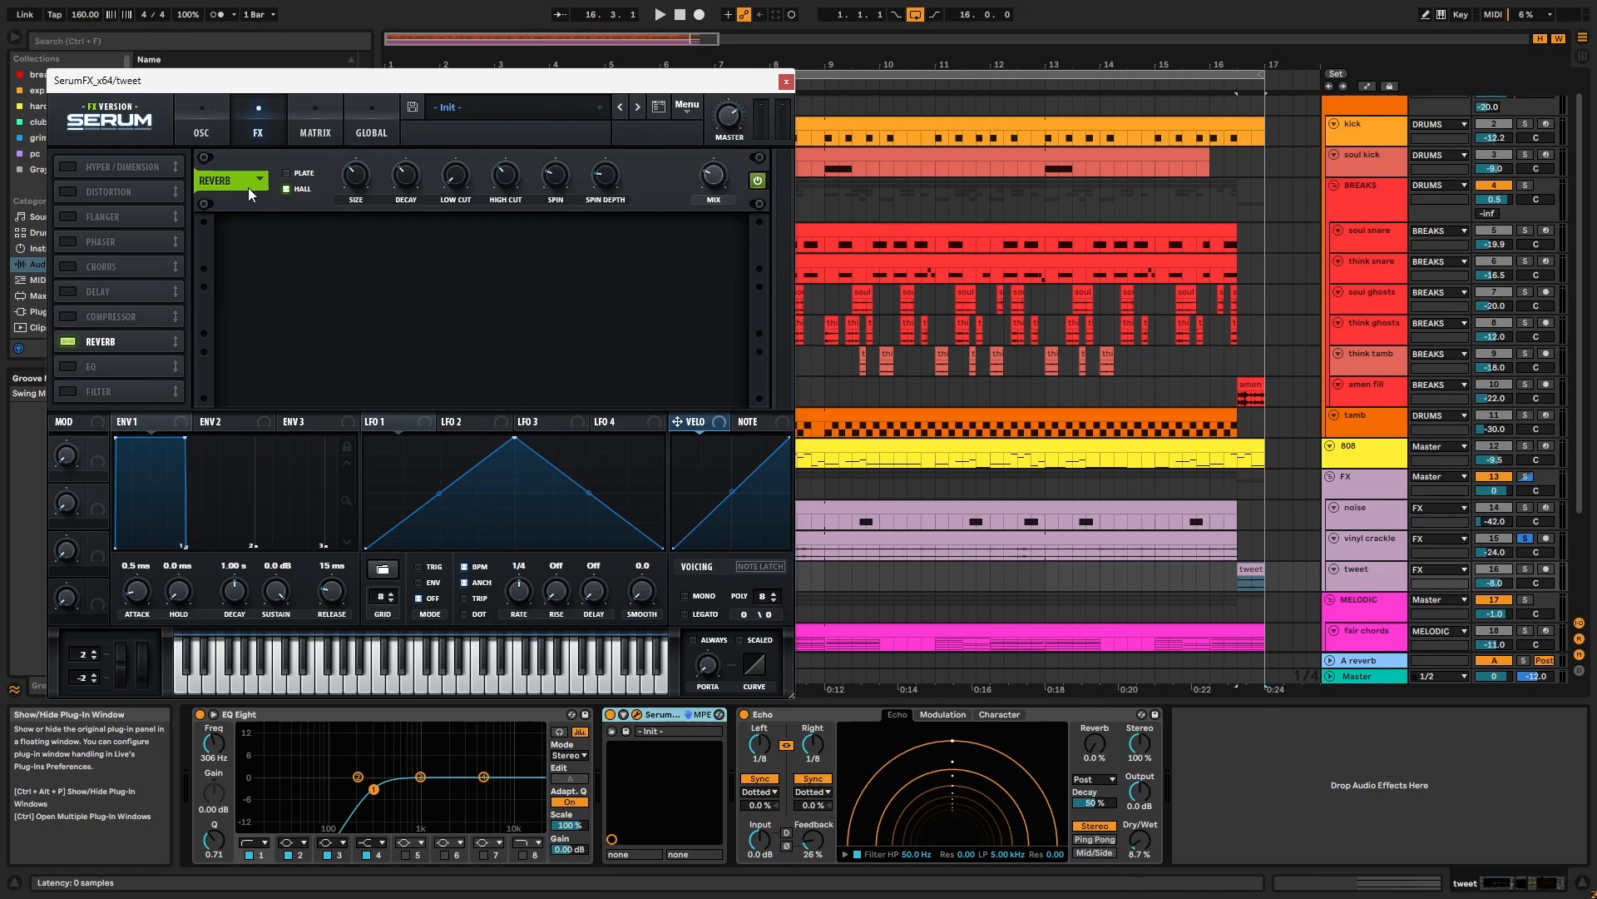
left_click(862, 727)
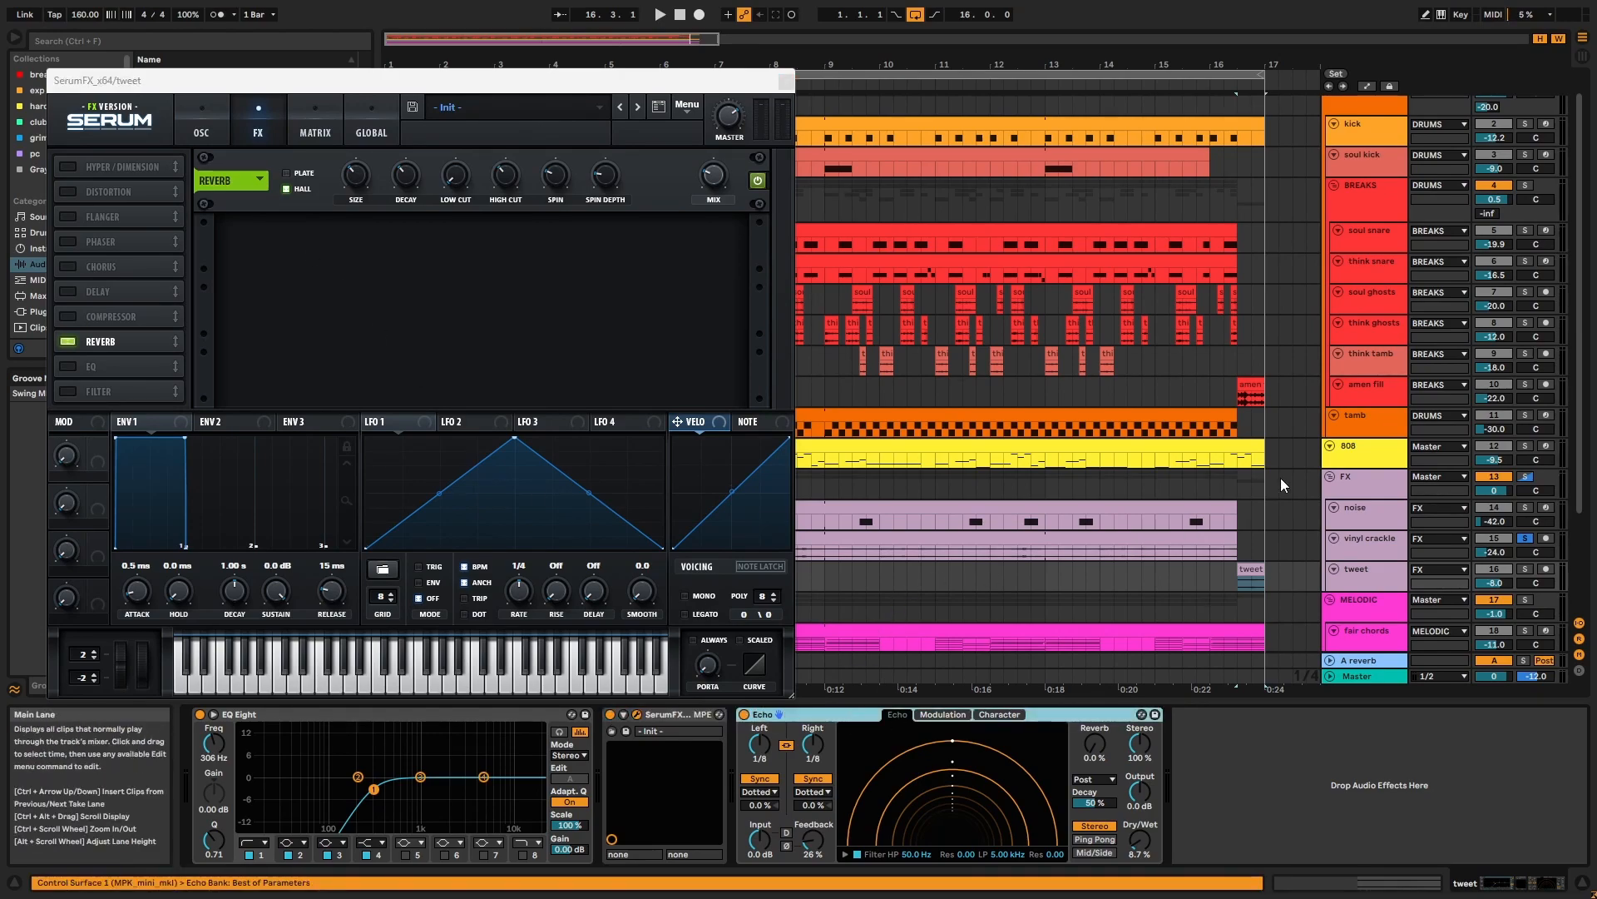
left_click(1254, 572)
key("space")
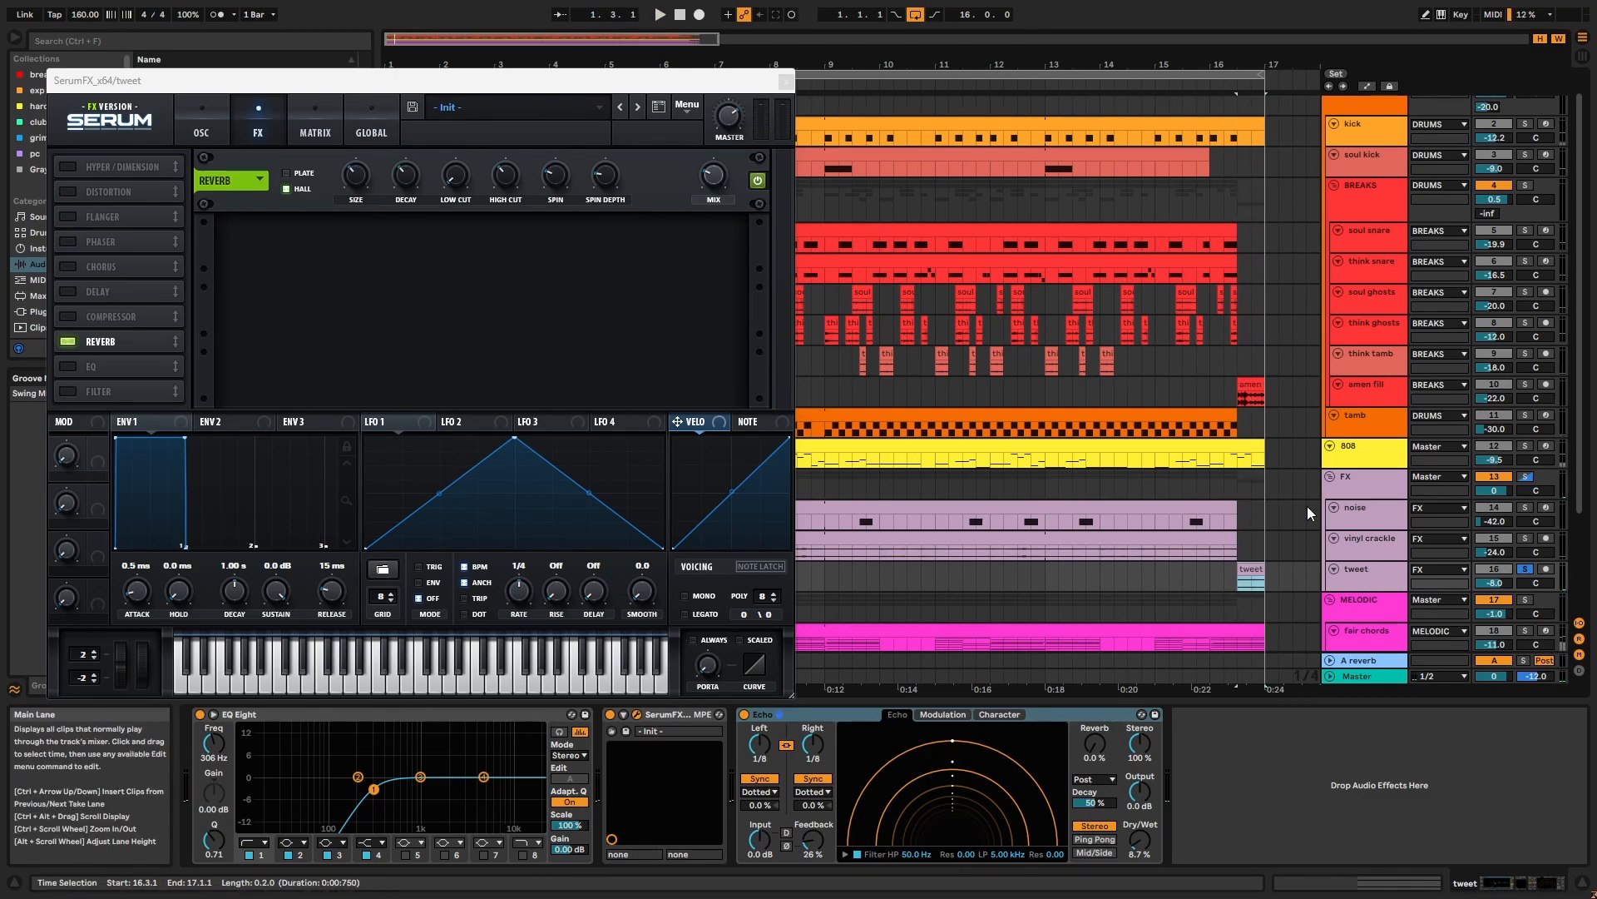
Step: Inspect the FX group's Drum Buss, EQ Eight and Chorus-Ensemble, and enlarge the group track to show its reverb send
left_click(1371, 493)
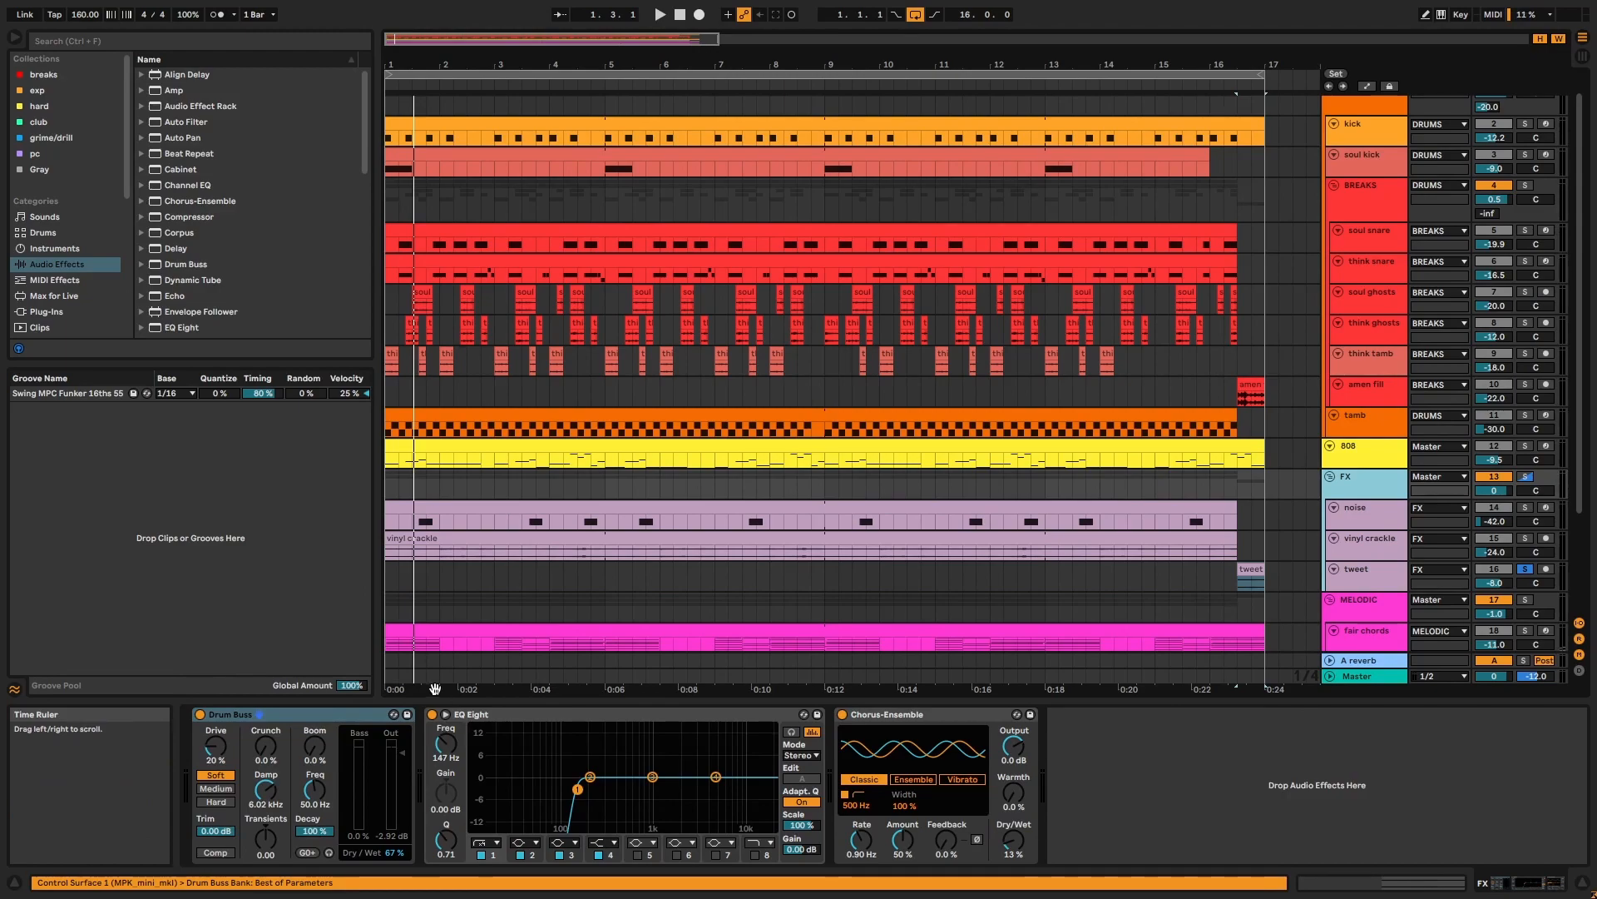
left_click(366, 718)
left_click(519, 717)
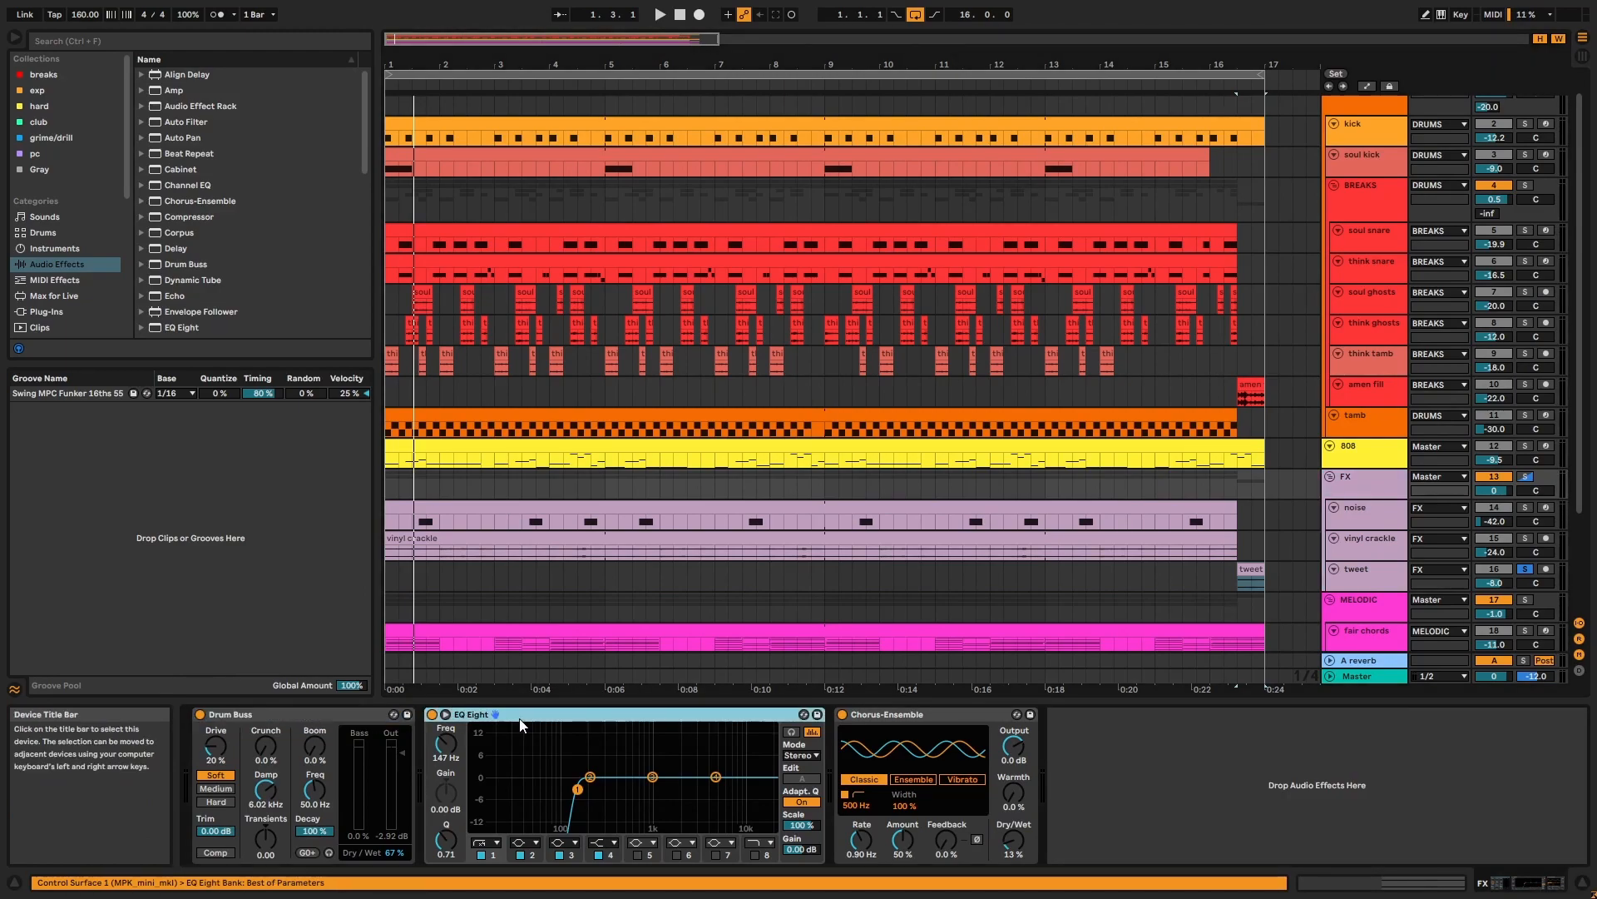
left_click(889, 716)
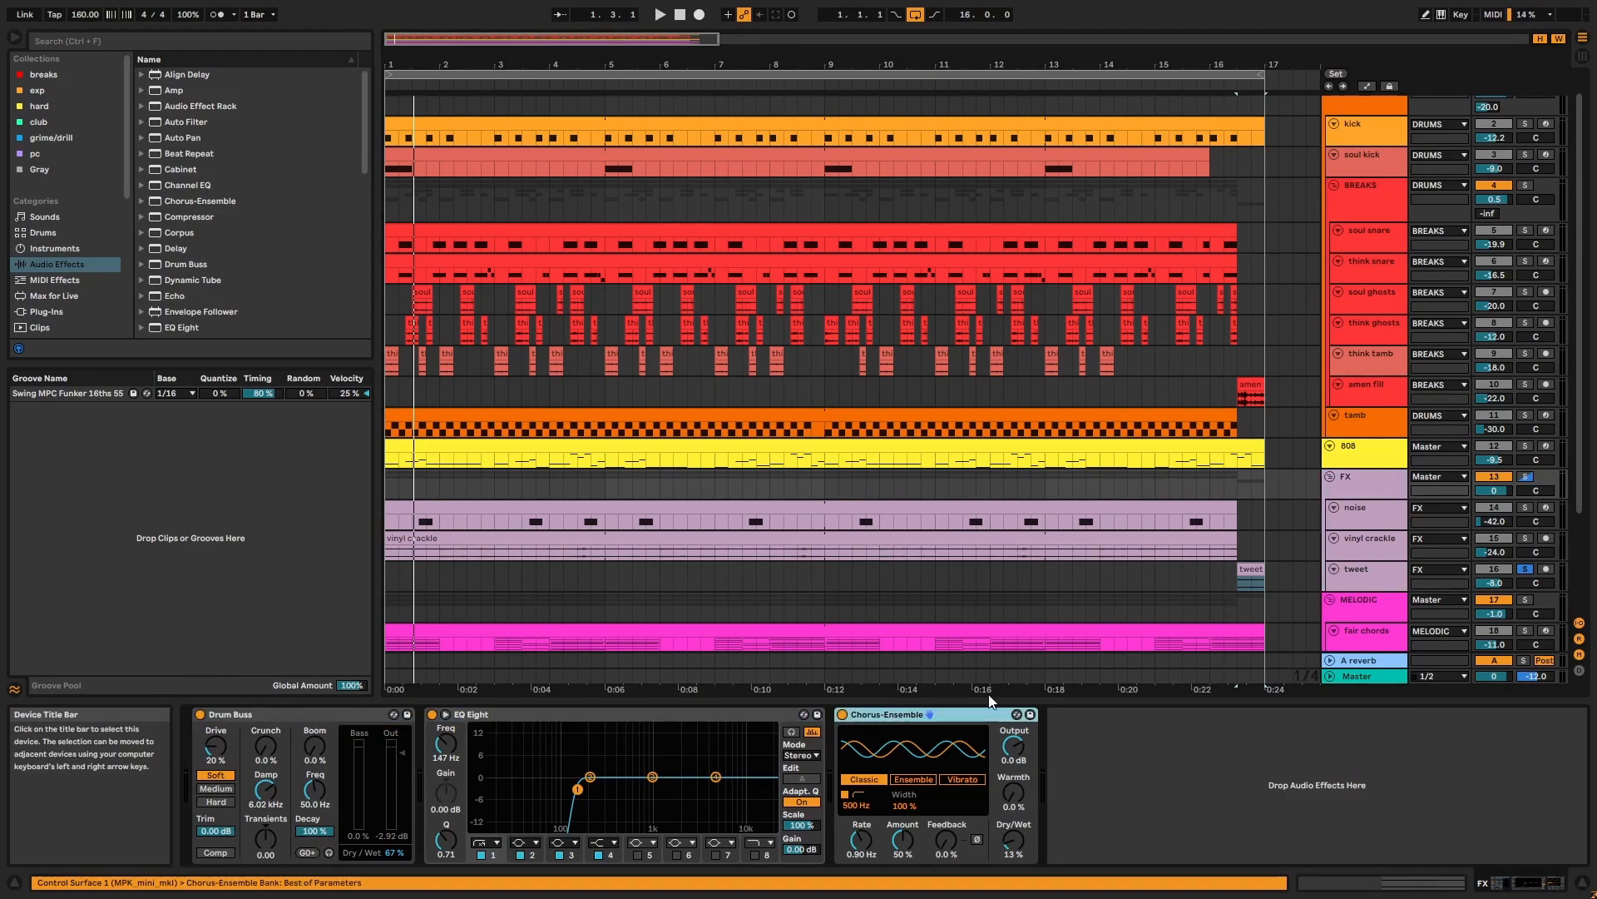
left_click(1370, 496)
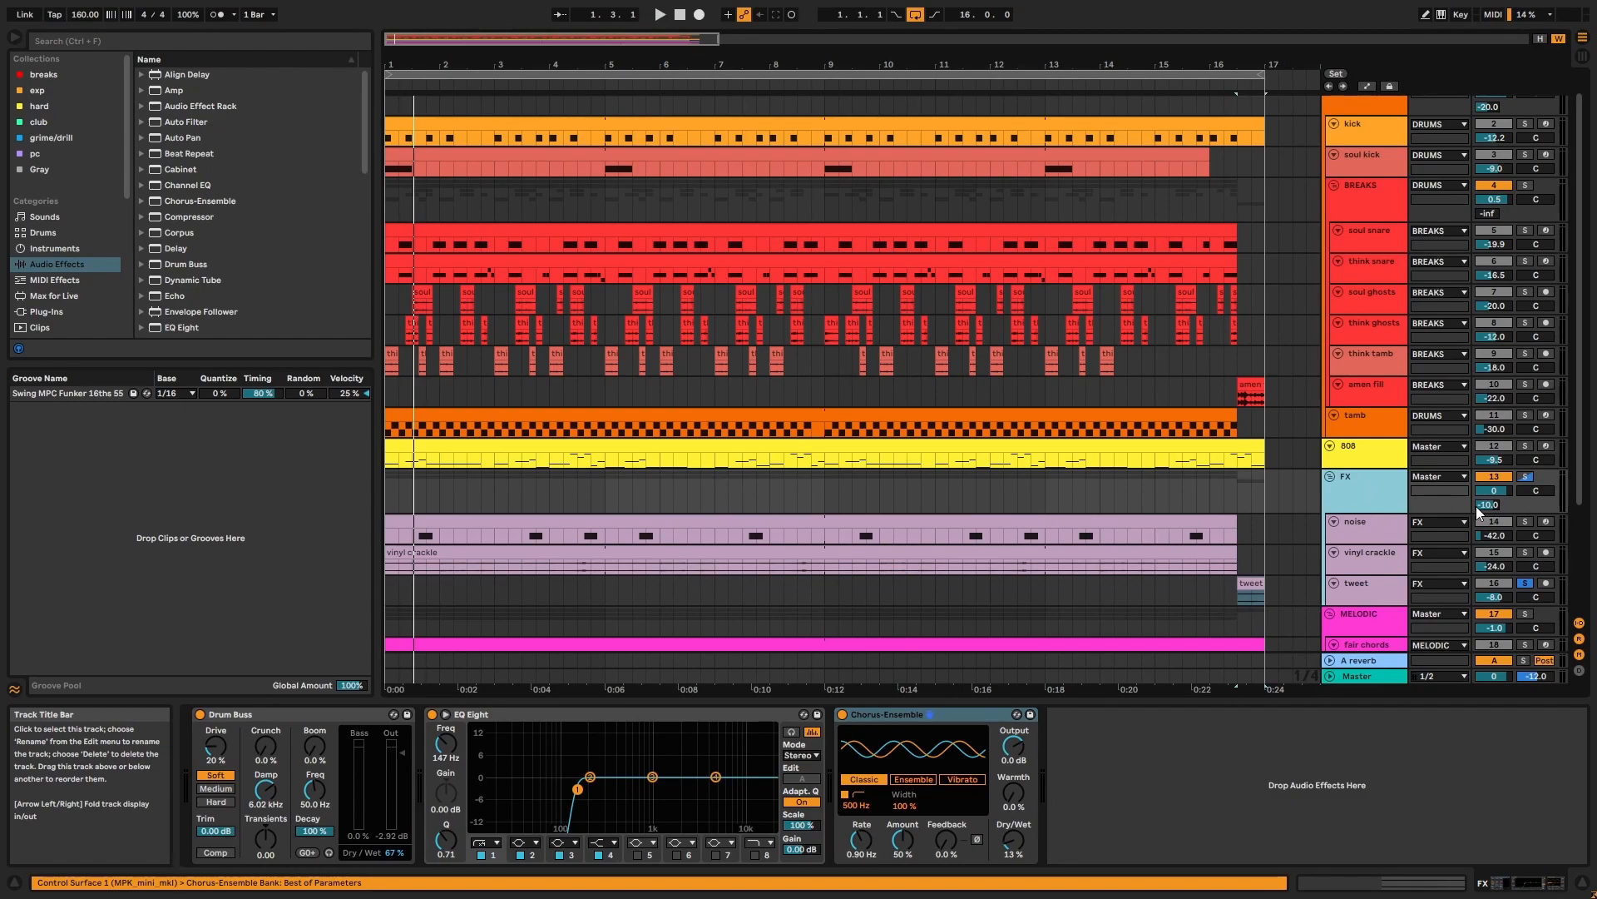
Step: Solo the MELODIC group, play it back and bring all its tracks into view
left_click(1525, 613)
left_click(1258, 644)
key("space")
left_click(1542, 38)
scroll(1106, 416, "down", 4)
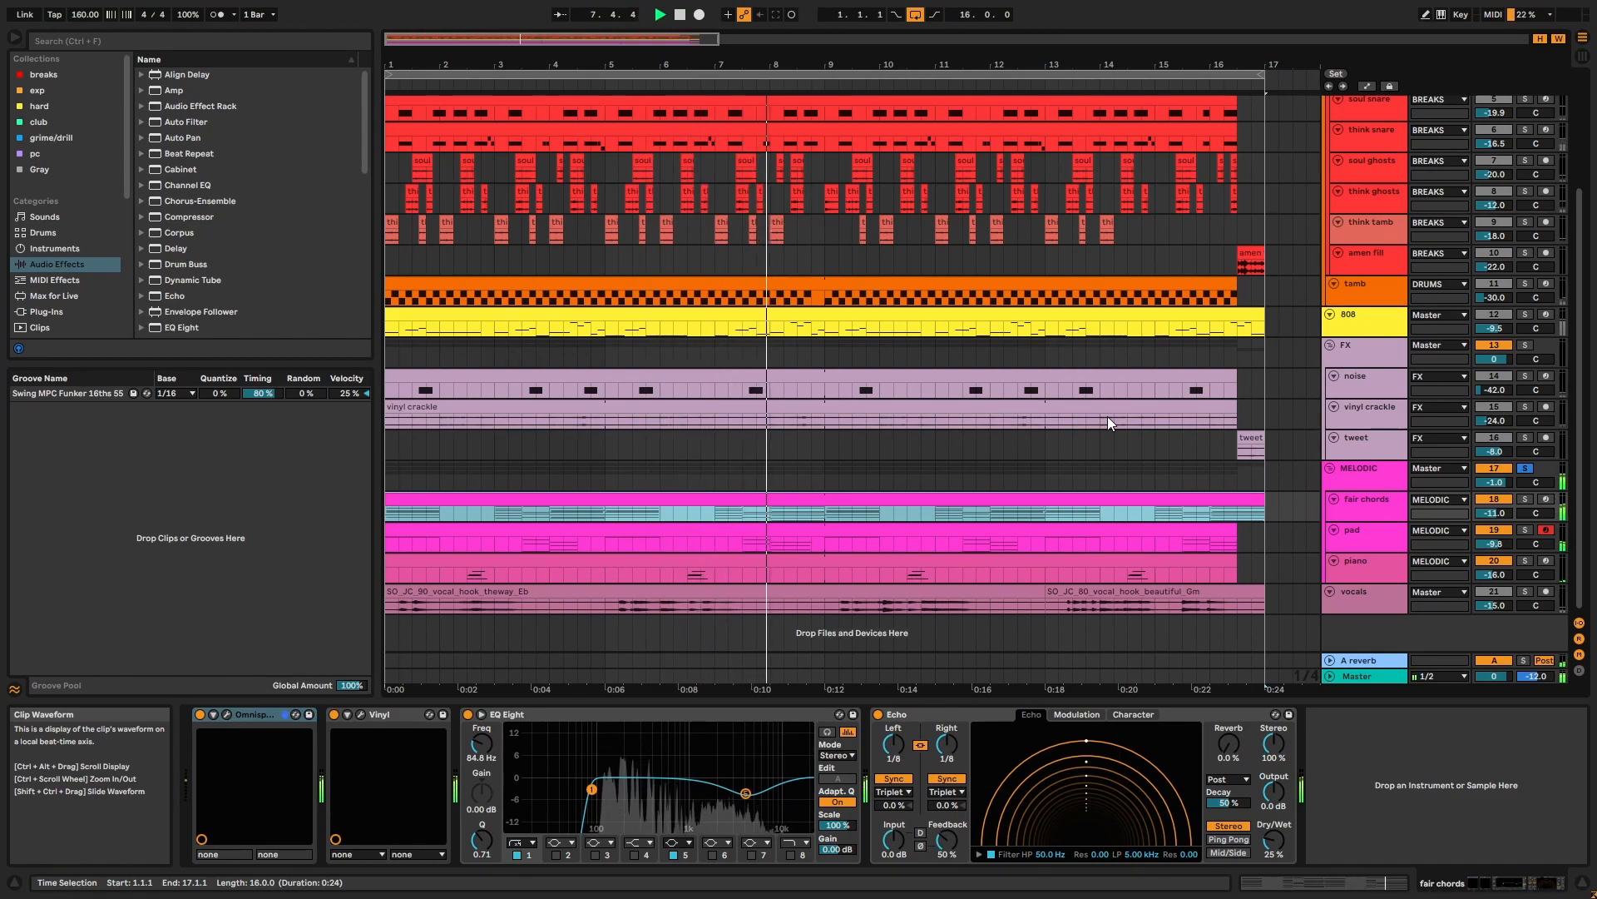
Step: Solo the fair chords track, and play its clip in the note editor while viewing the full chord progression
left_click(1526, 501)
left_click(1051, 498)
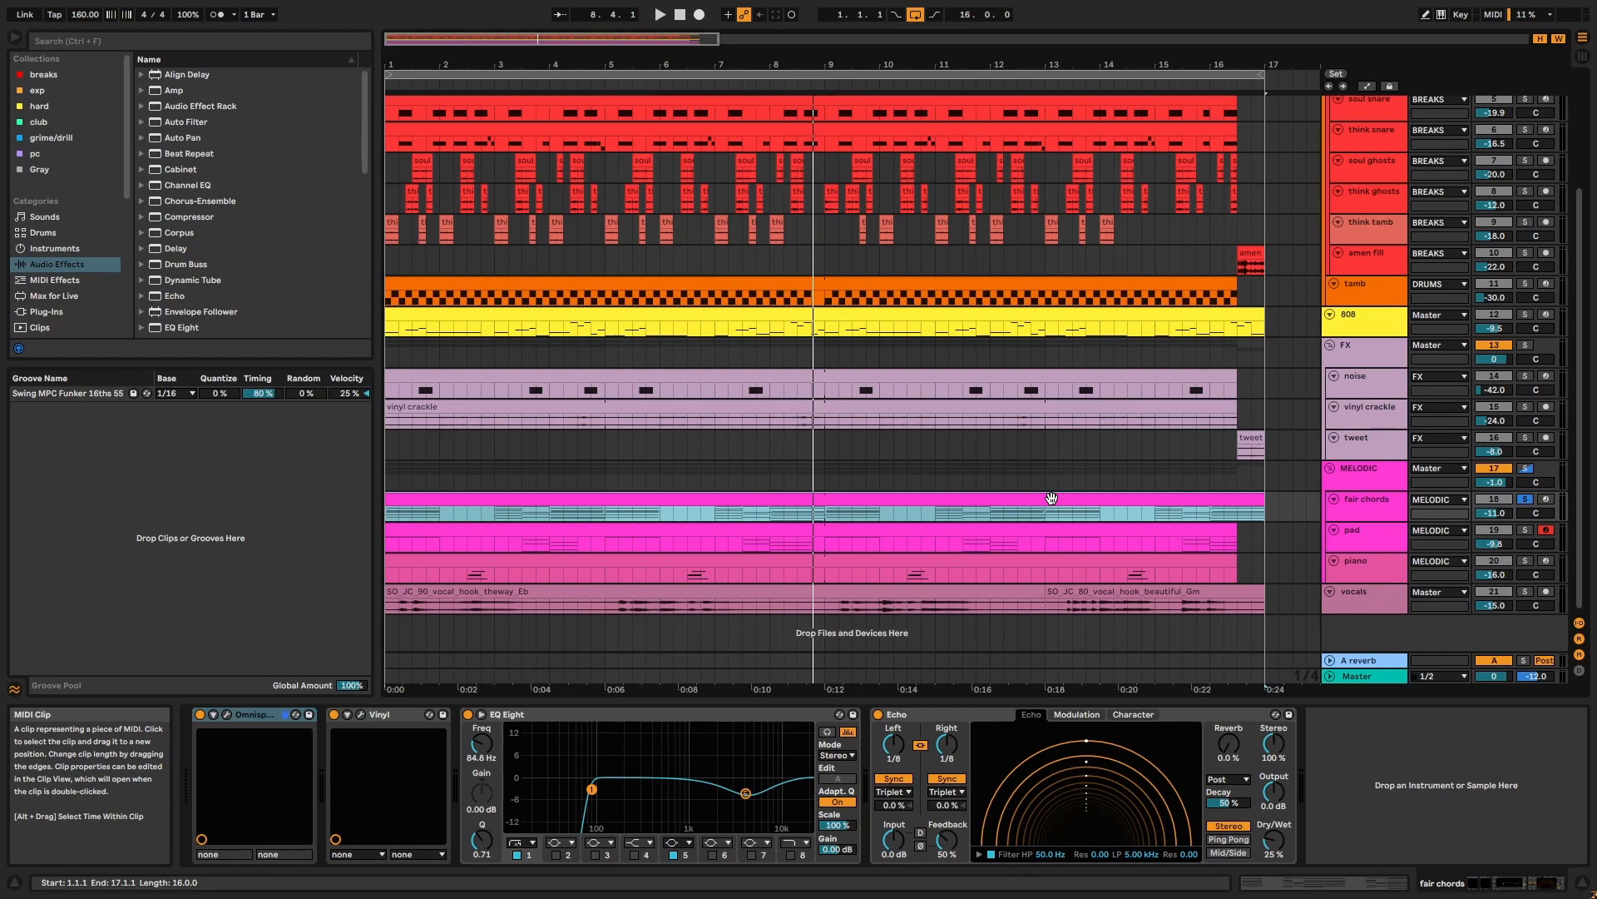
double_click(1051, 498)
key("space")
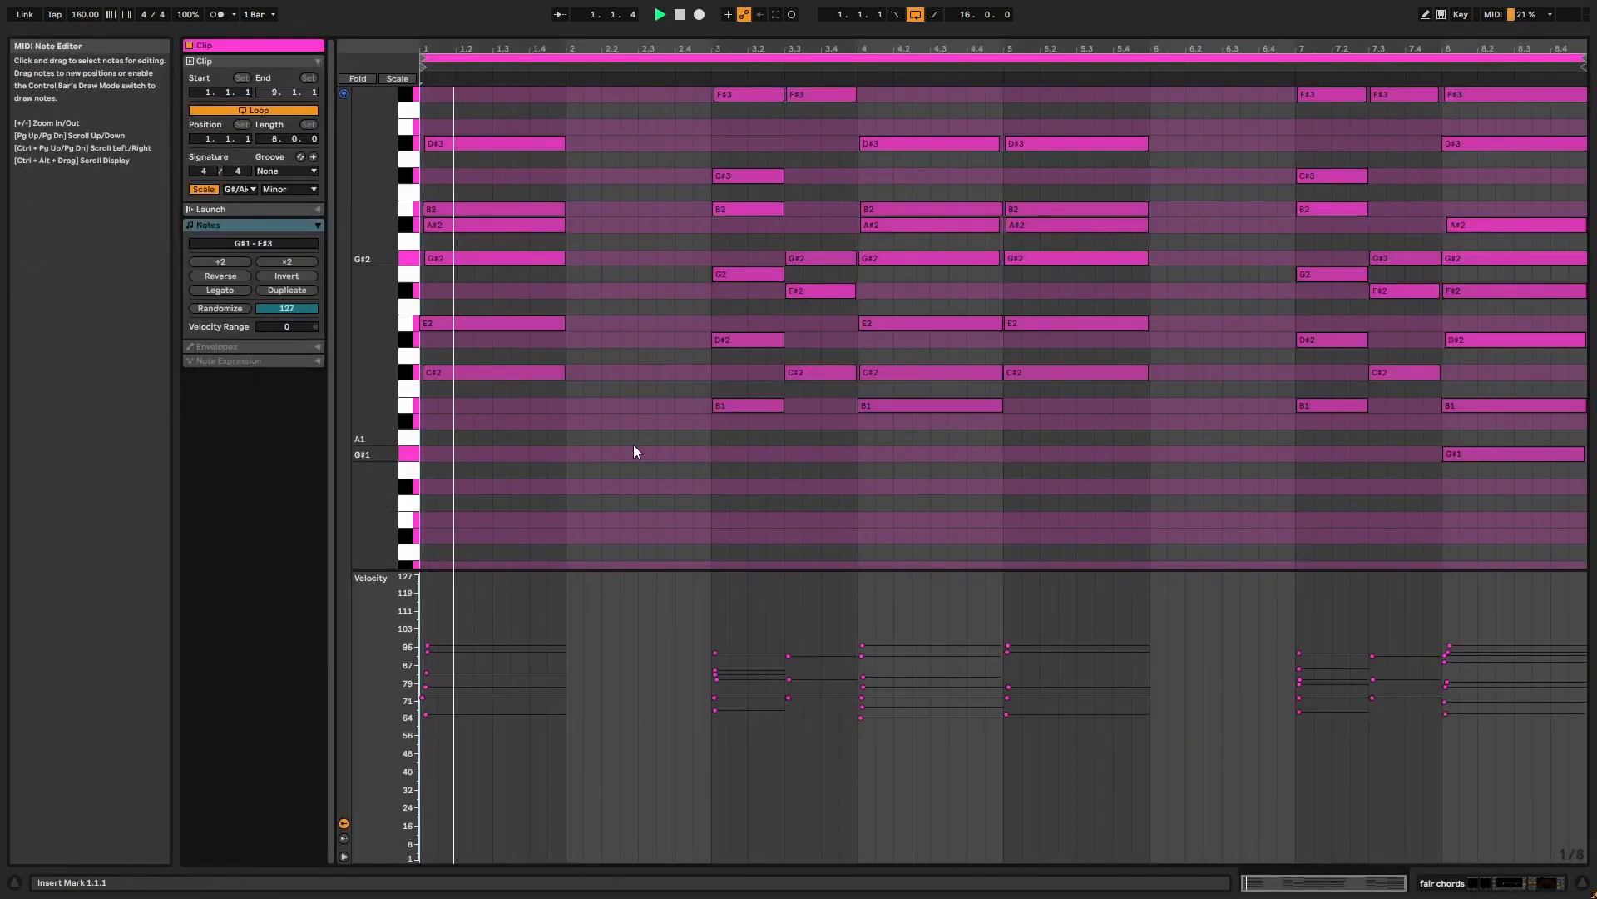
scroll(597, 442, "up", 2)
double_click(423, 309)
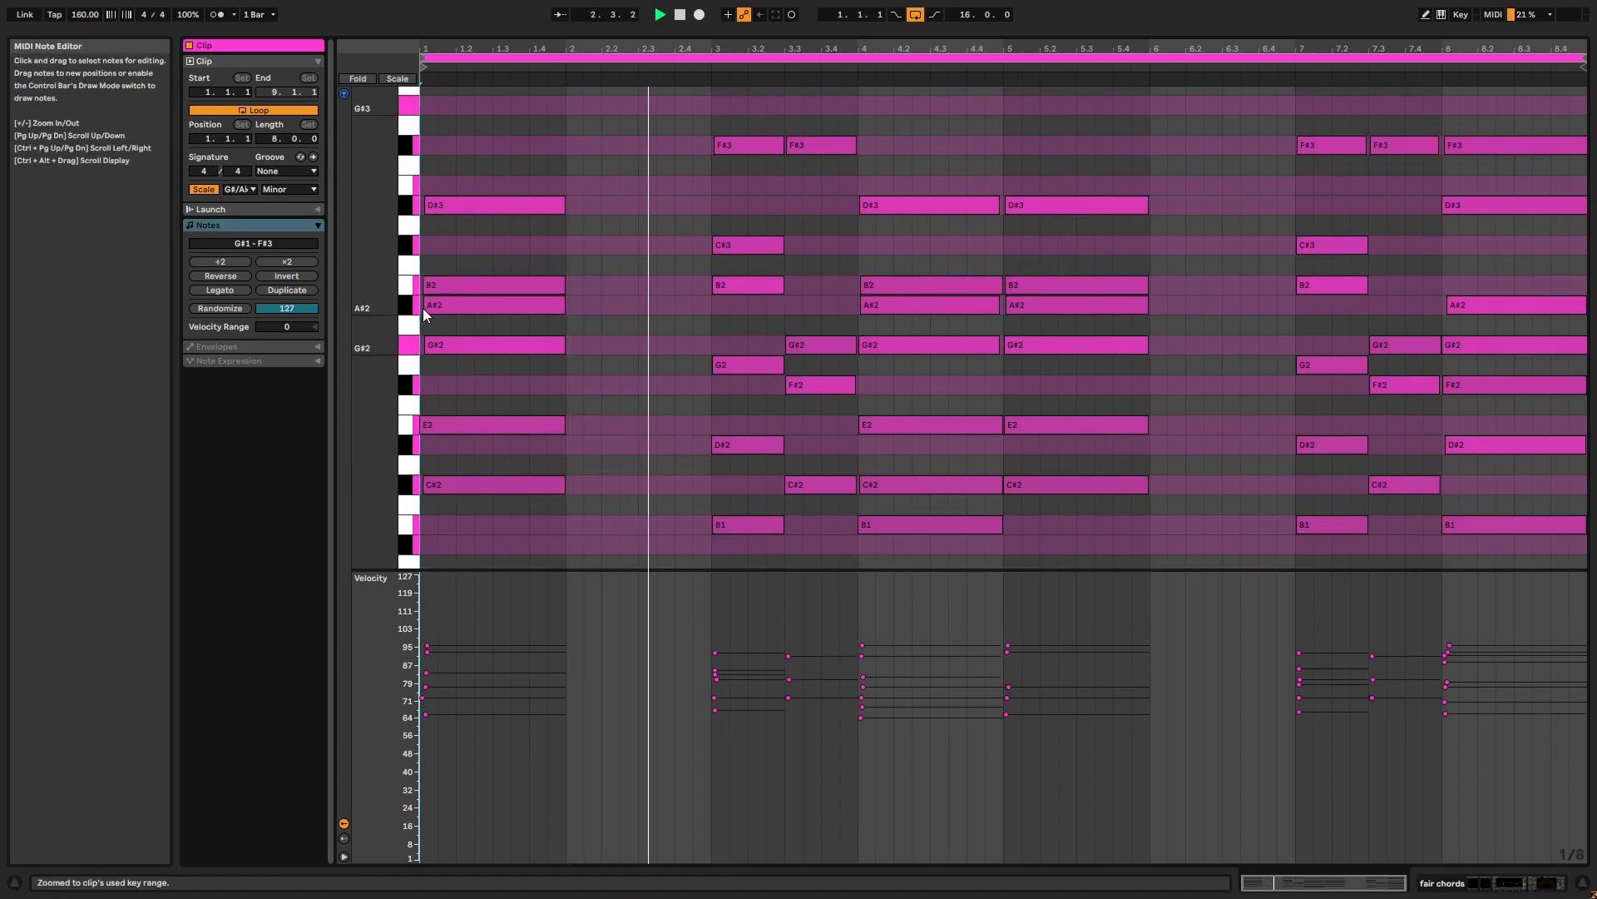
scroll(378, 317, "down", 1)
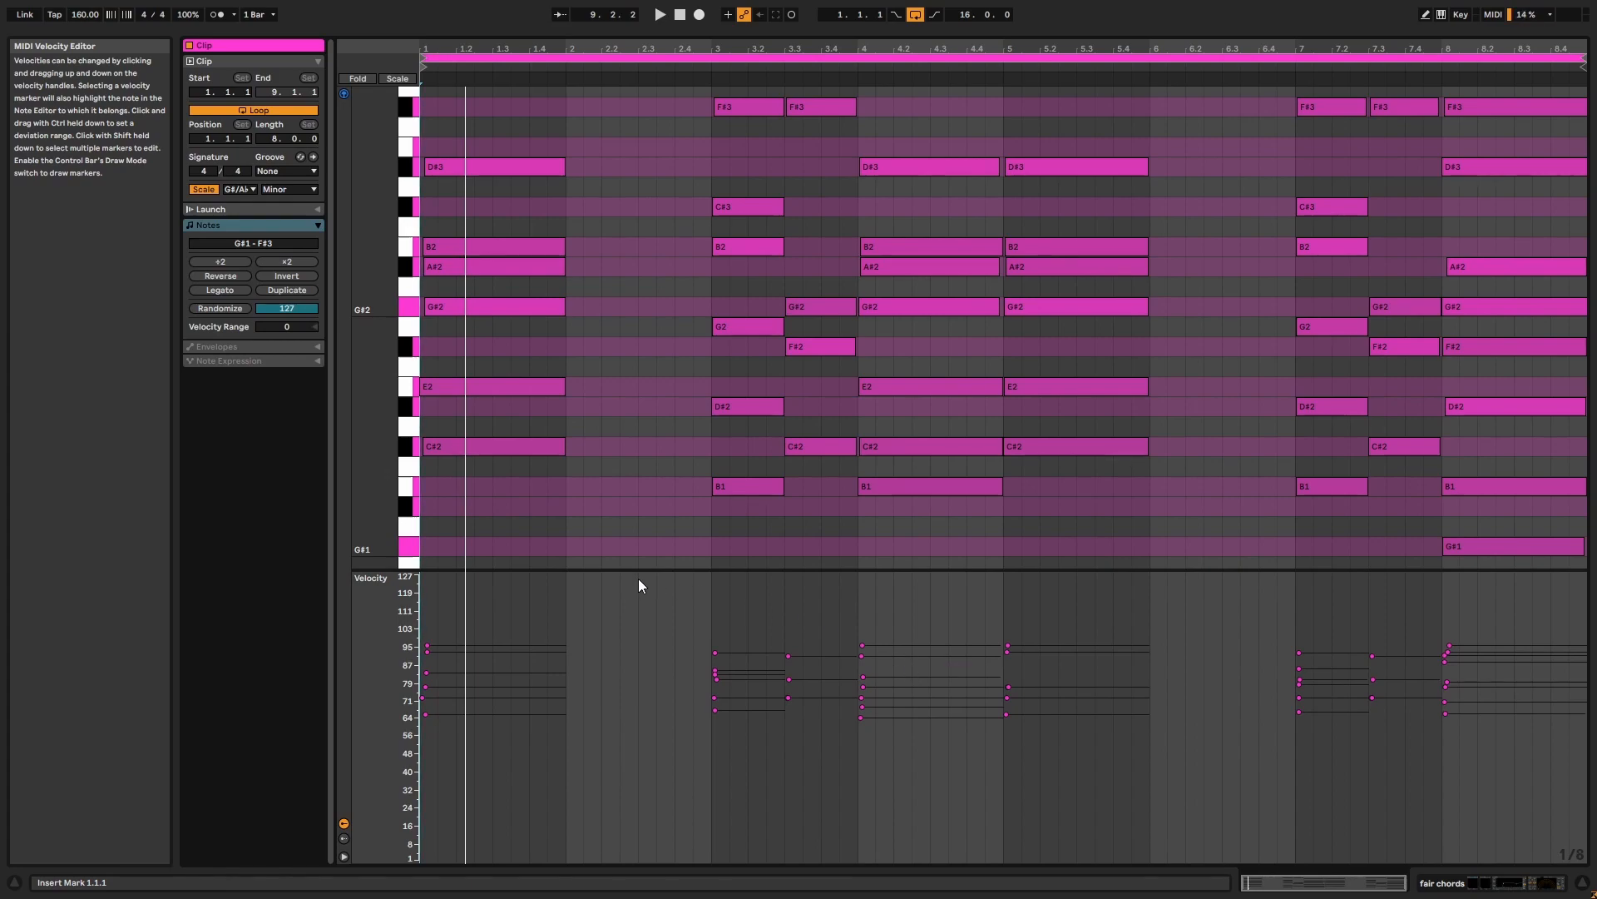
Step: Select the chords at bars 1 and 3 and the bar 3 G2 note for review, and return to the arrangement
left_click_drag(544, 515, 516, 108)
left_click_drag(714, 484, 710, 105)
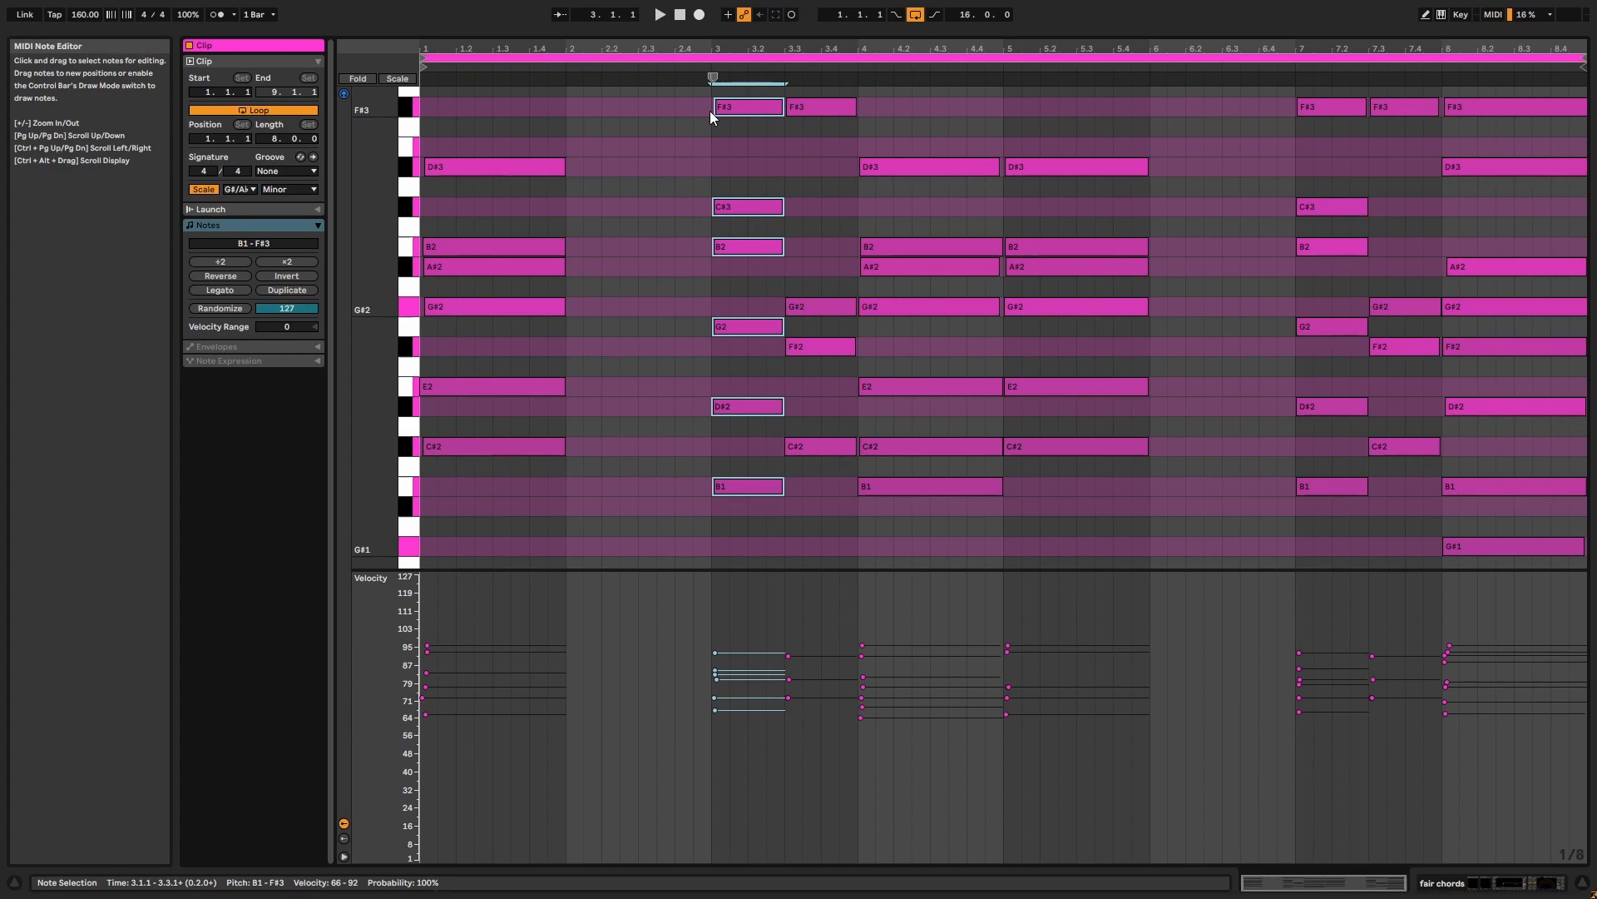
left_click(737, 327)
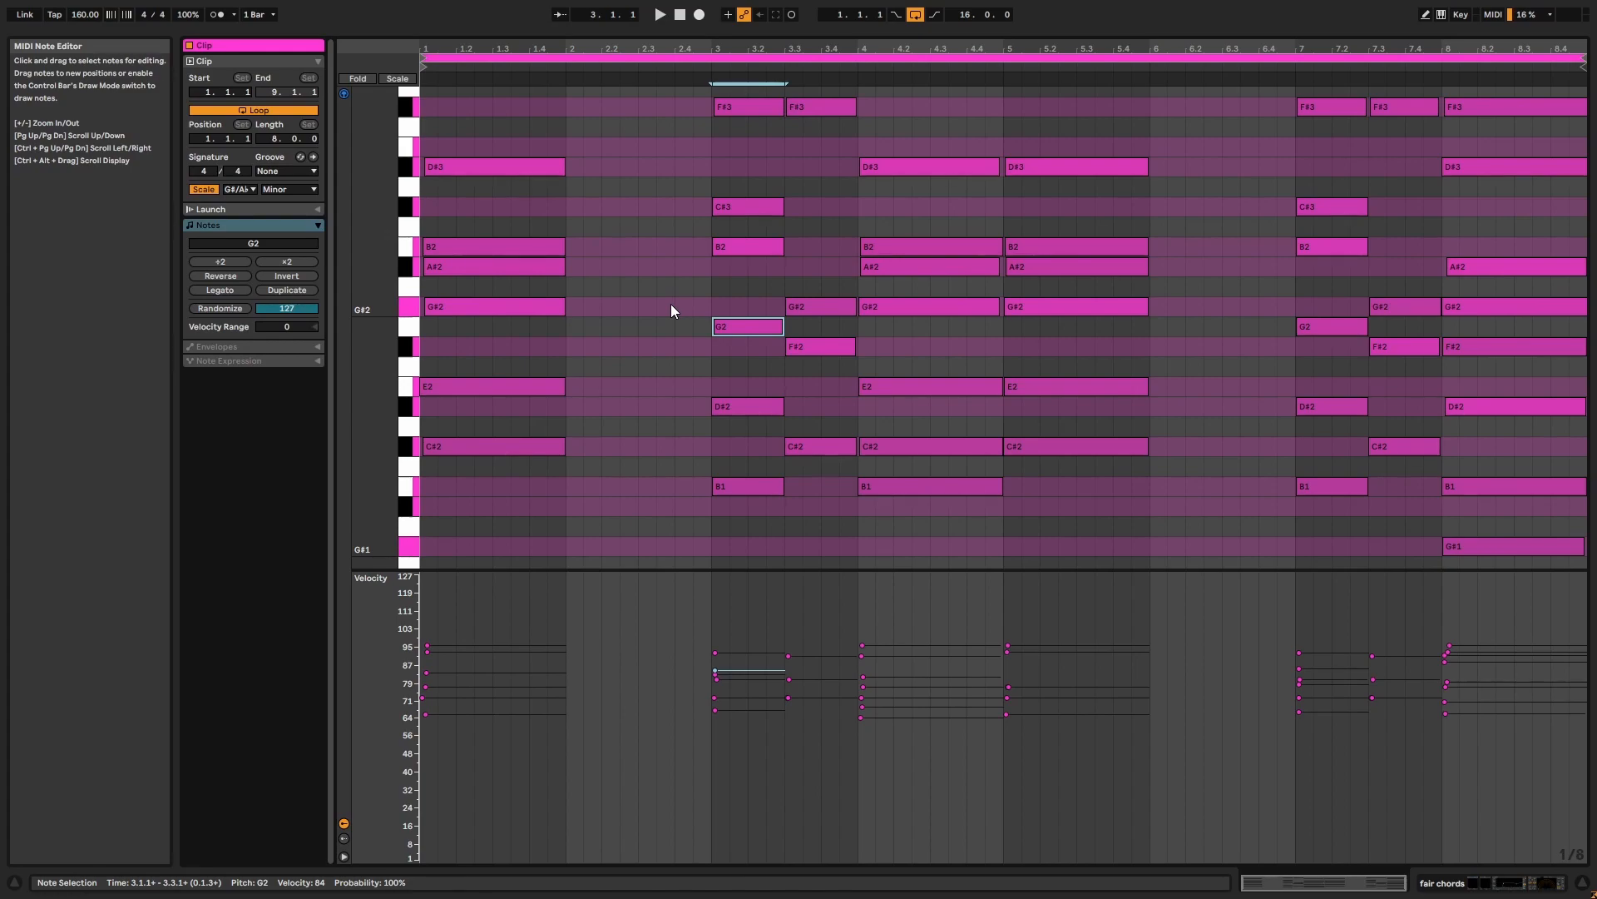
key("shift+Tab")
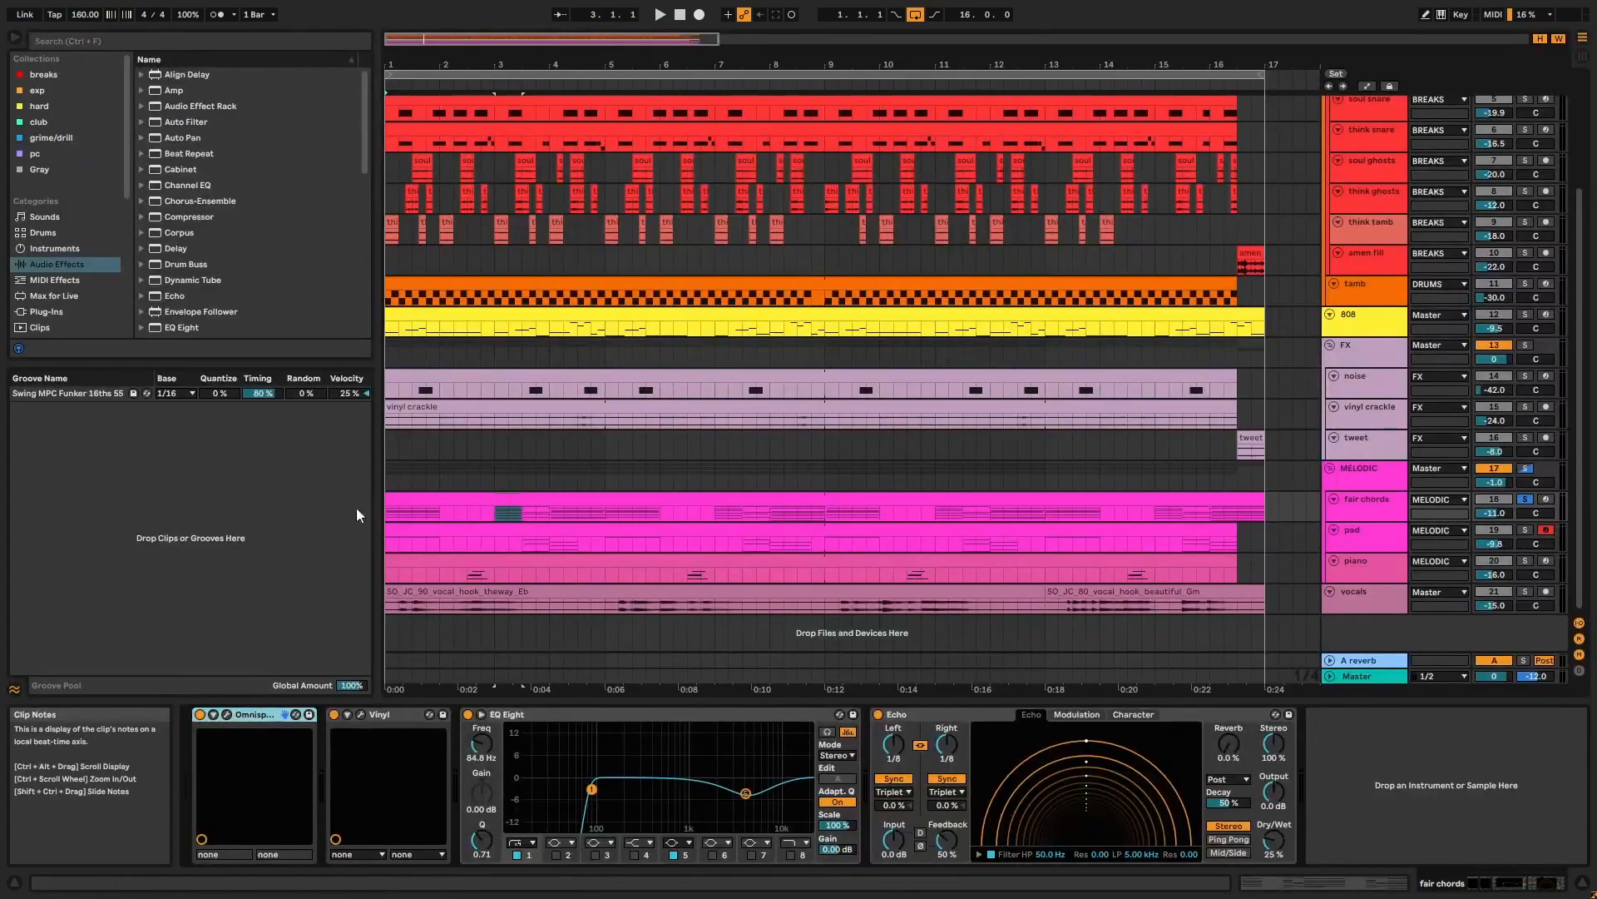
Step: Inspect the fair chords track's Omnisphere patch Fairlight Ankluvox and its layer A settings, and close the plug-in window
left_click(220, 715)
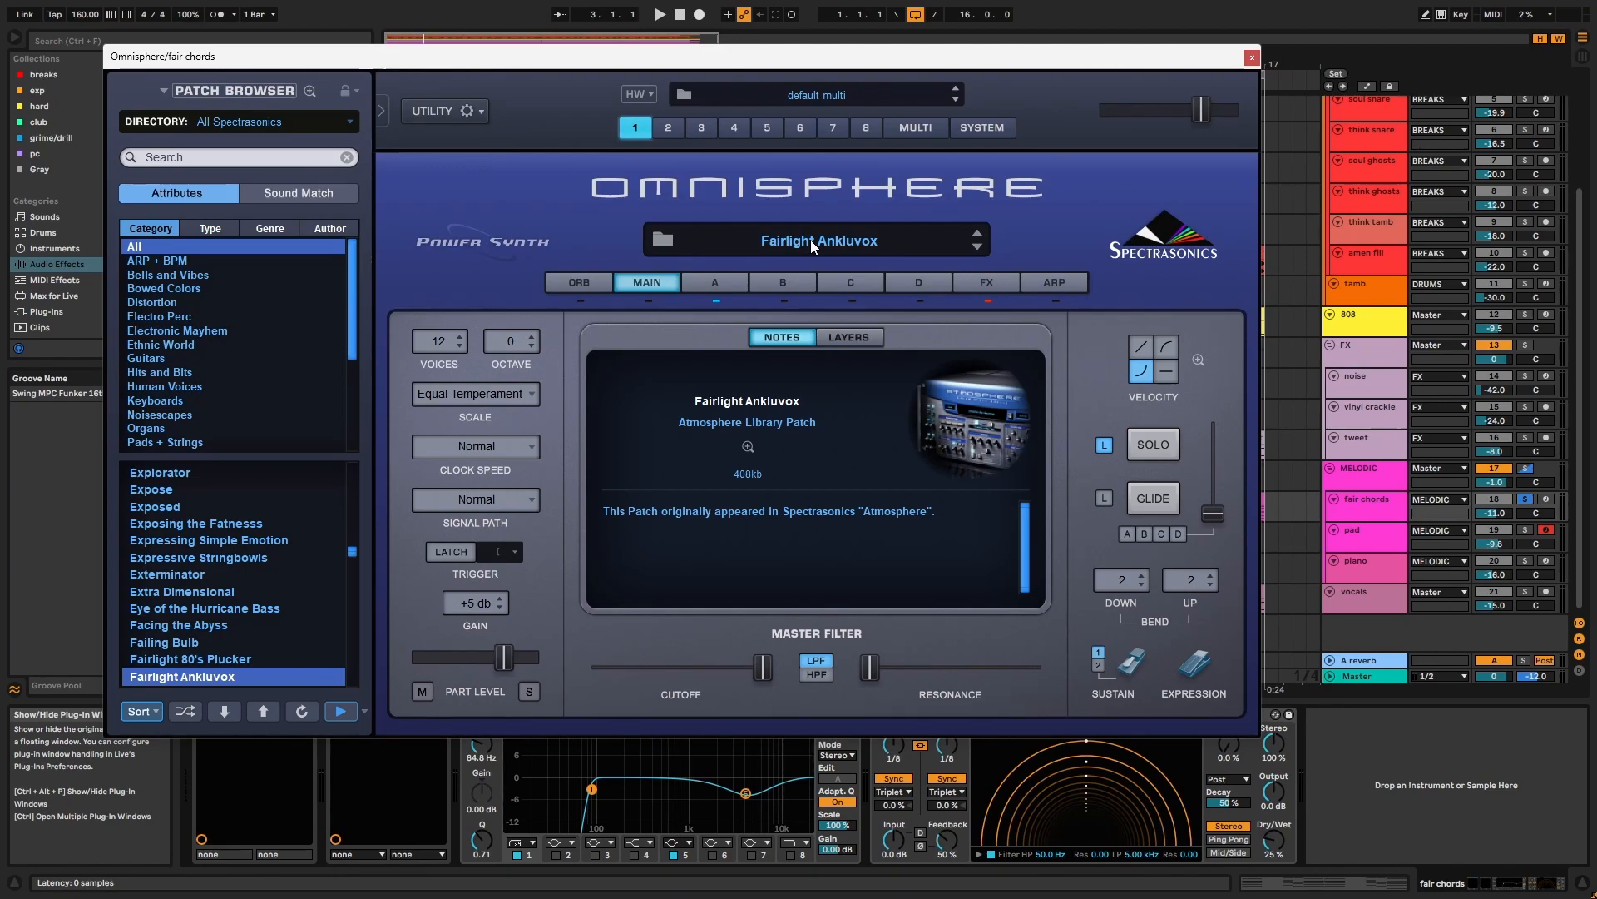
left_click(727, 283)
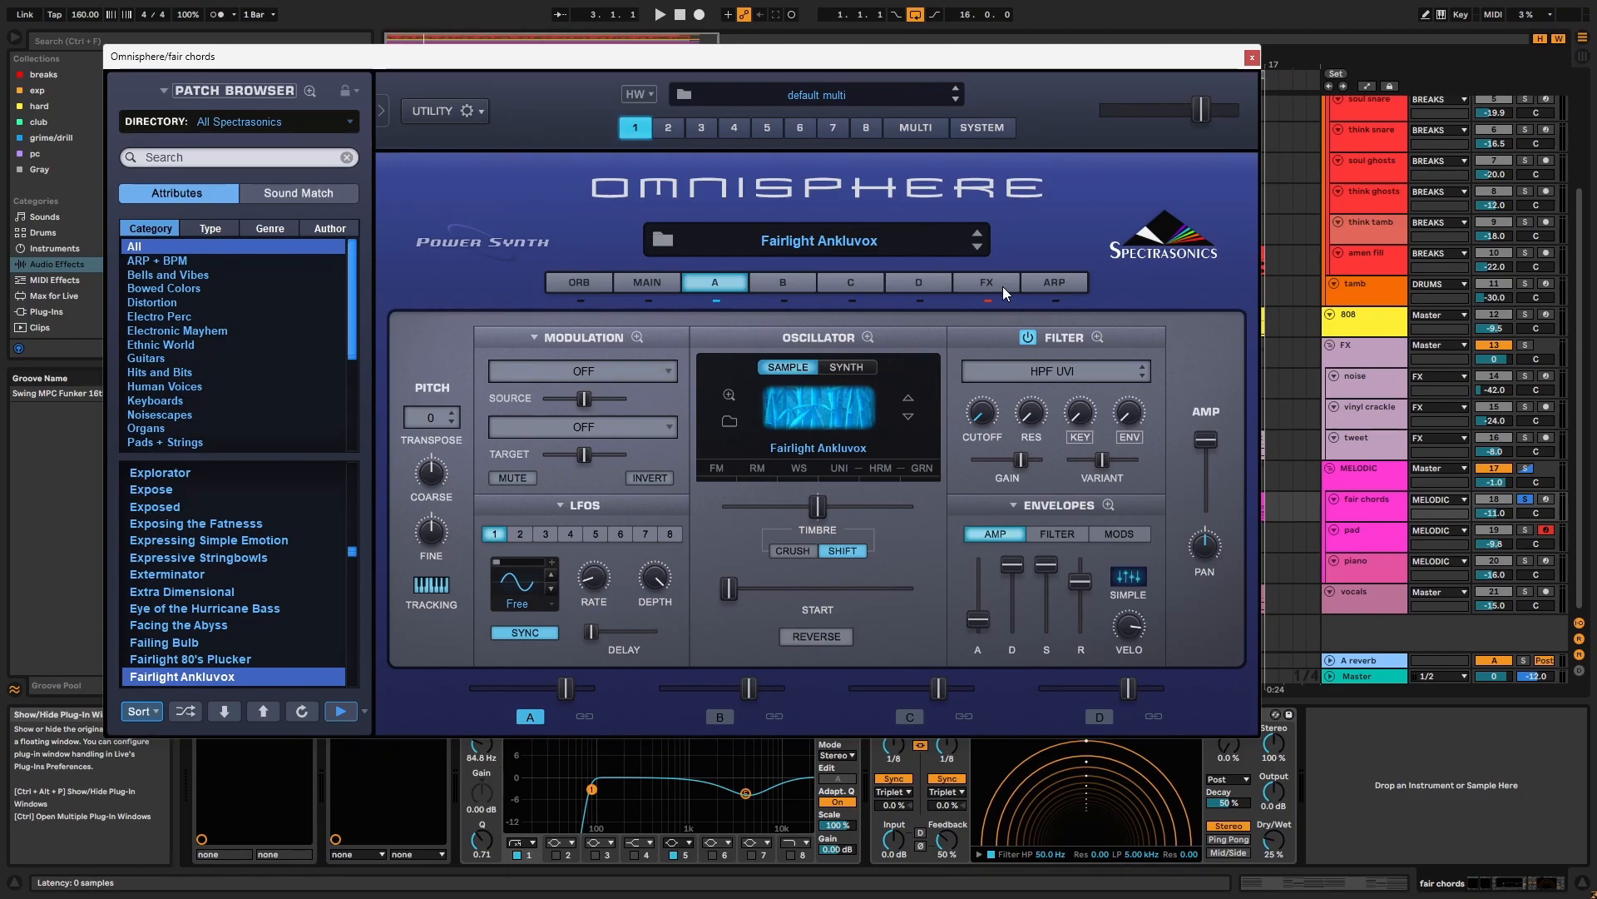
left_click(1251, 57)
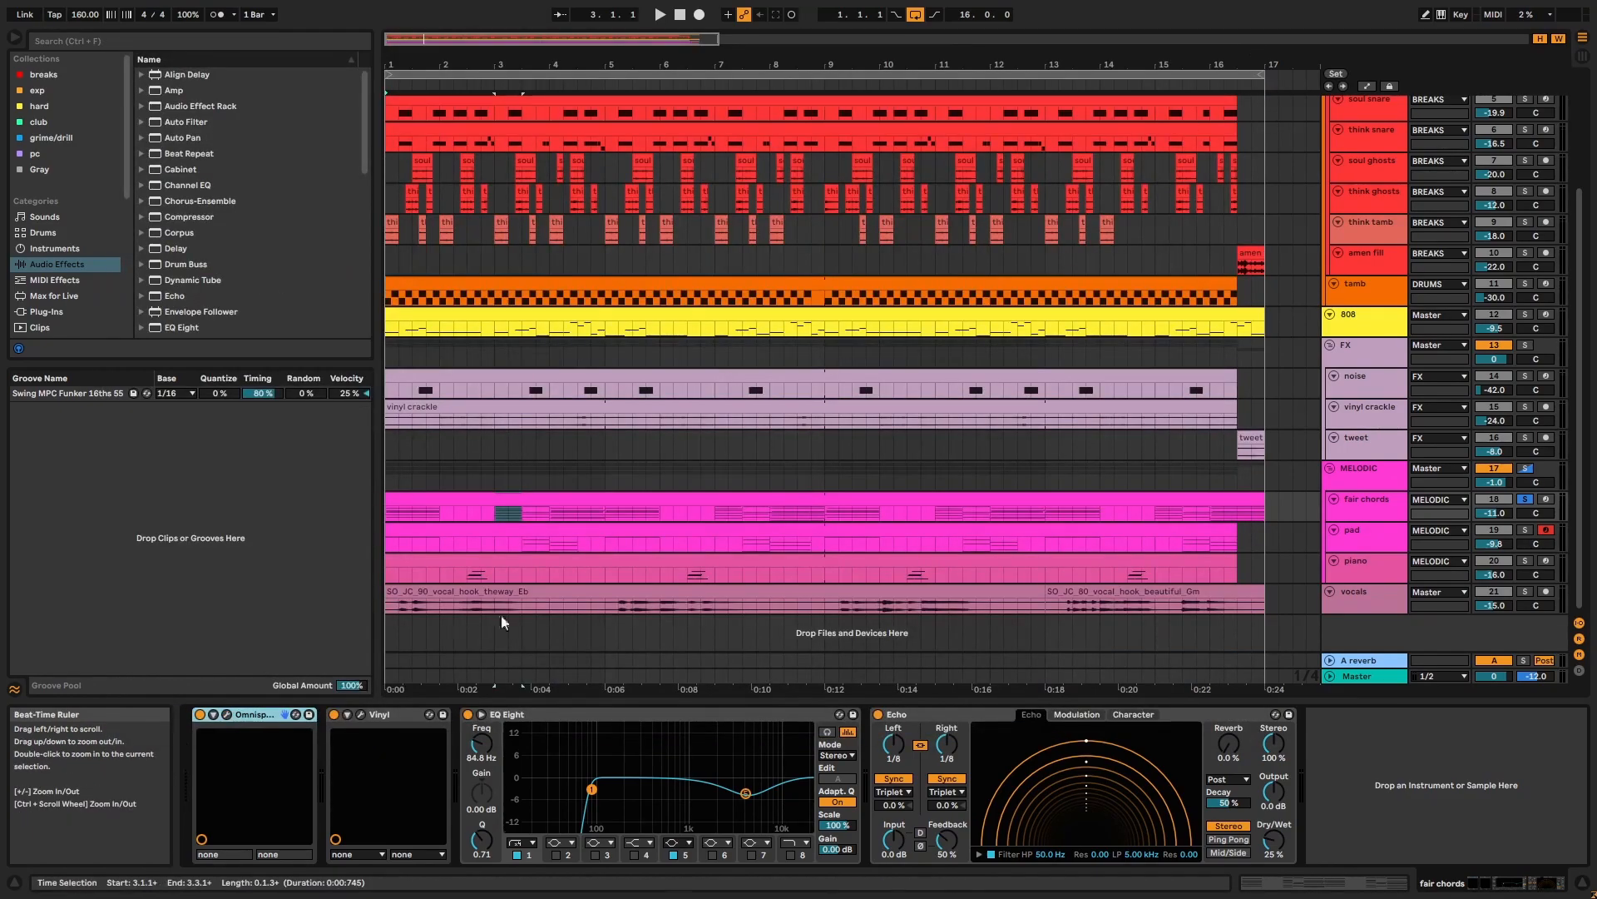
Step: Open the Vinyl plug-in on the fair chords track and view its decade and warp settings
left_click(391, 714)
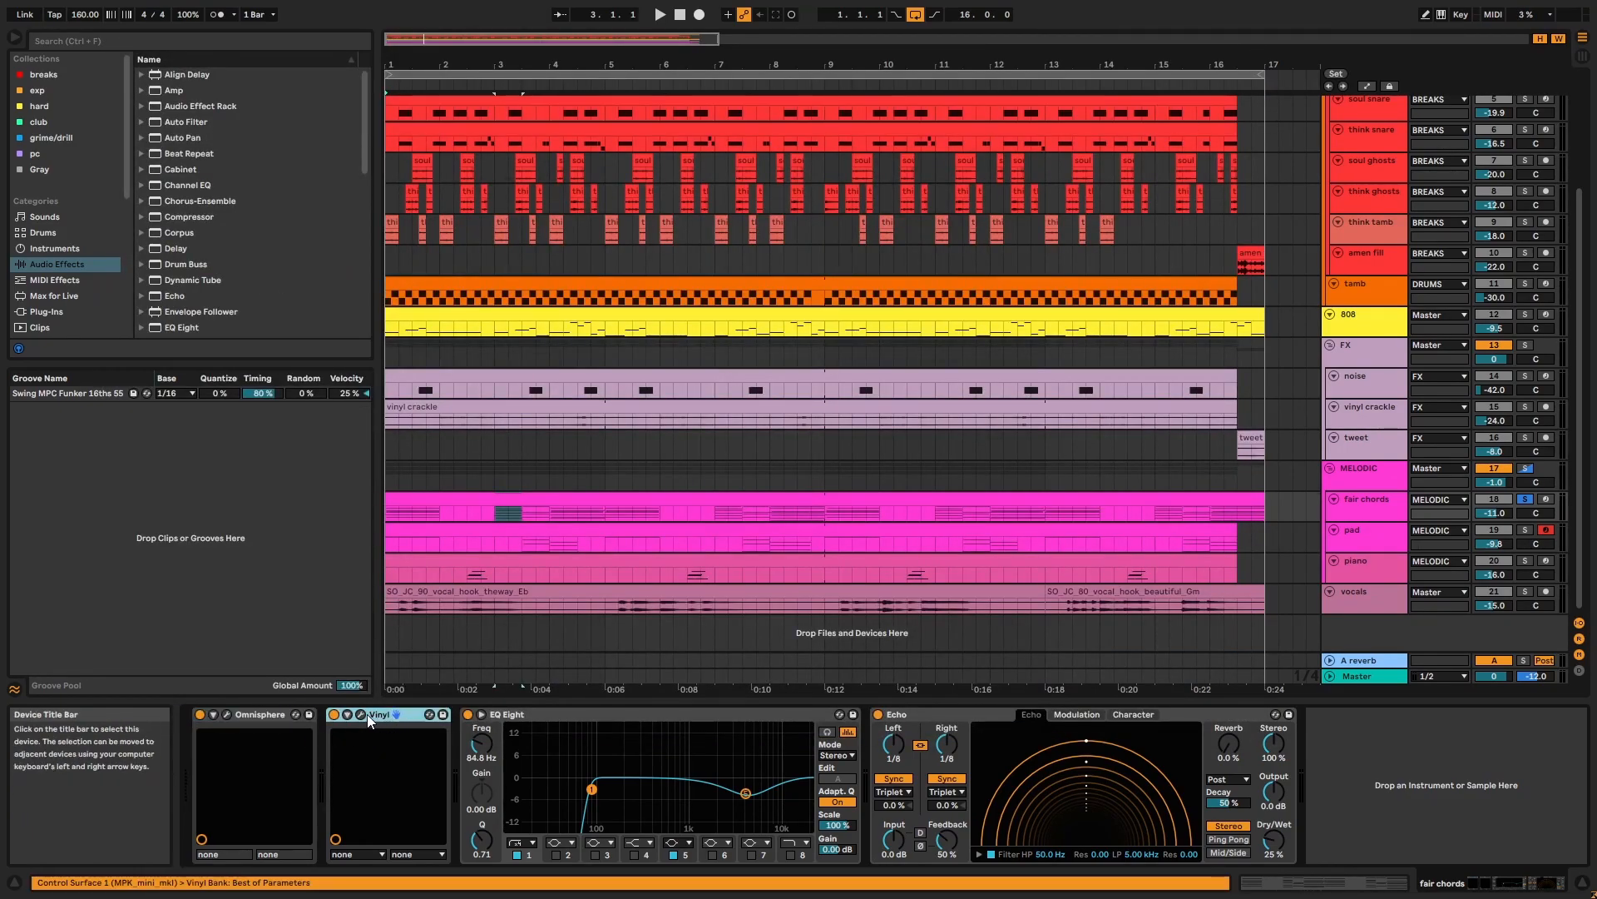
left_click(359, 713)
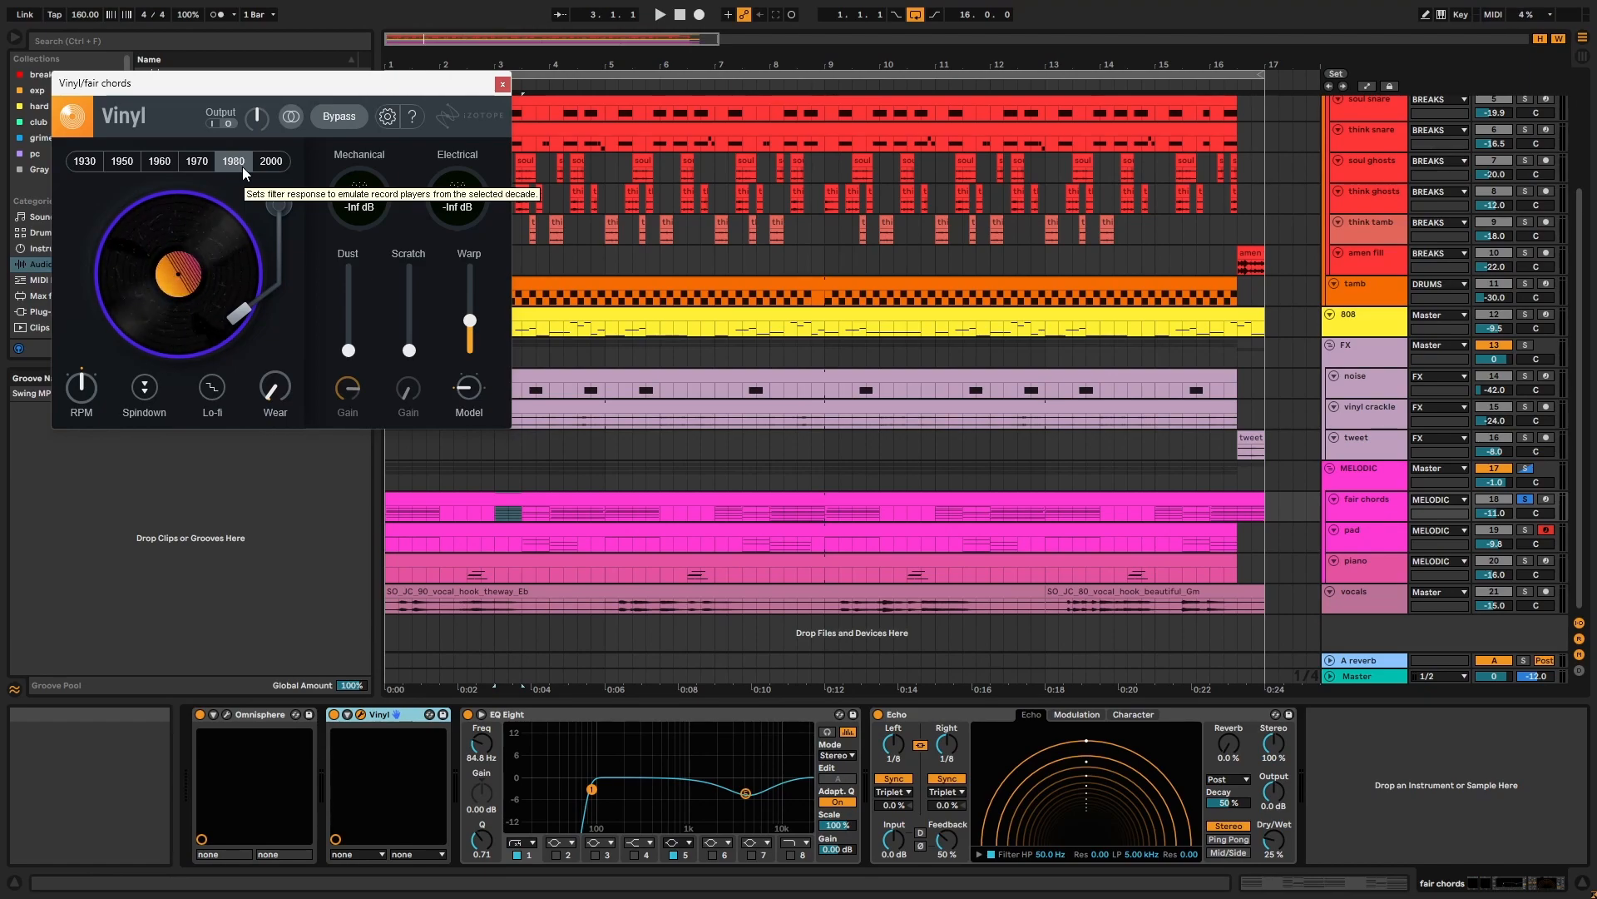
Step: Play the fair chords from the start within the MELODIC solo, switching the Vinyl effect off and back on to compare
left_click(549, 513)
key("space")
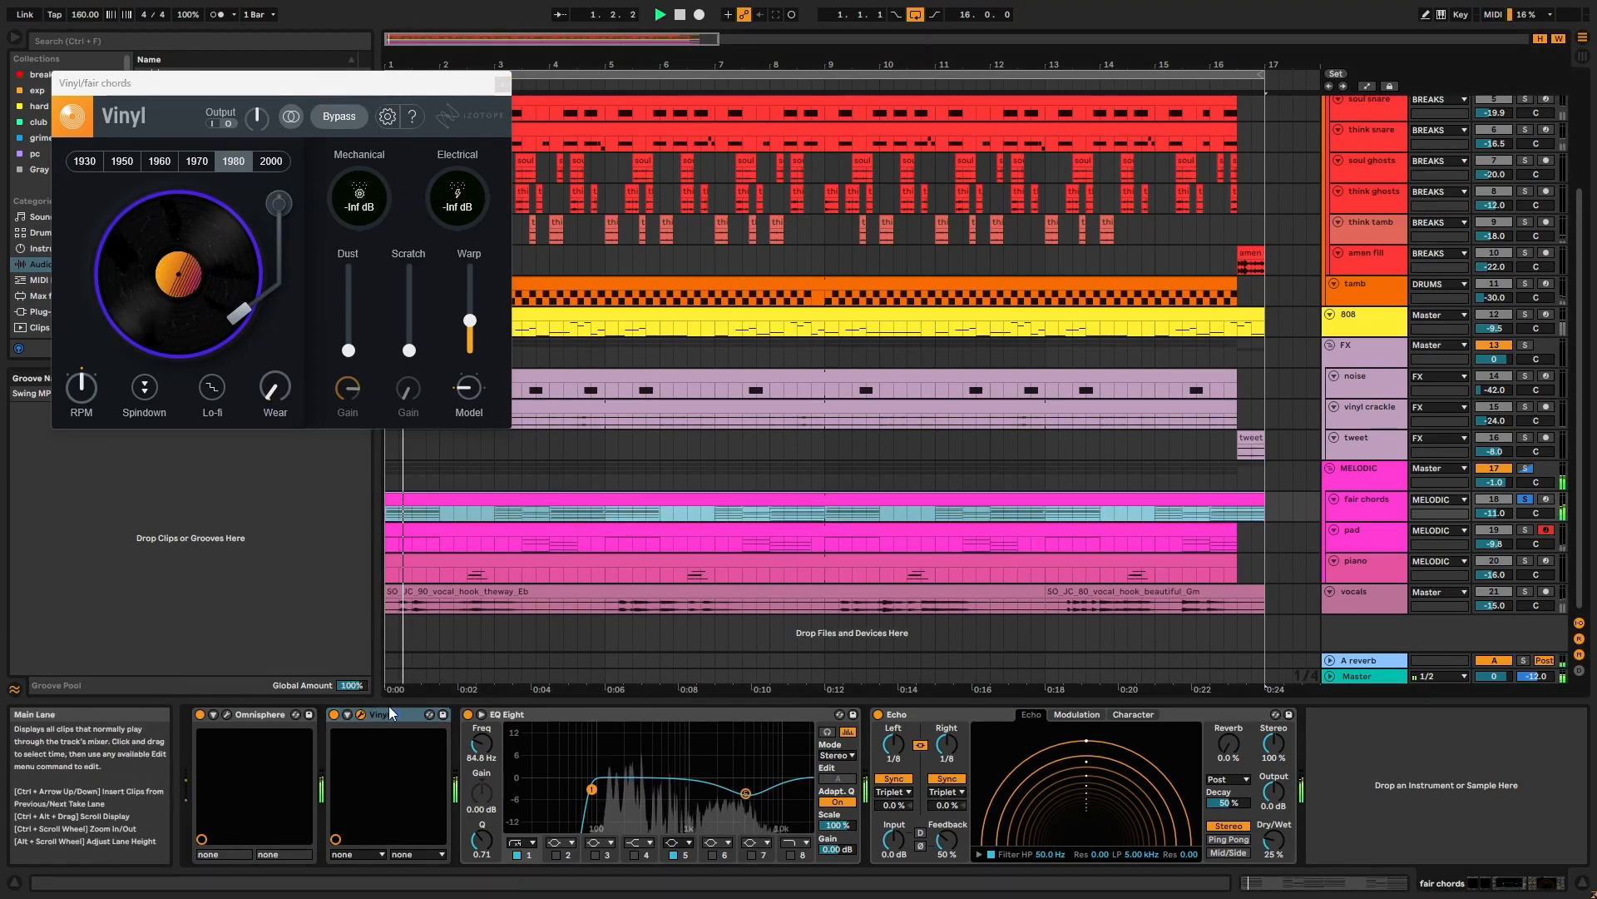
left_click(333, 713)
left_click(333, 713)
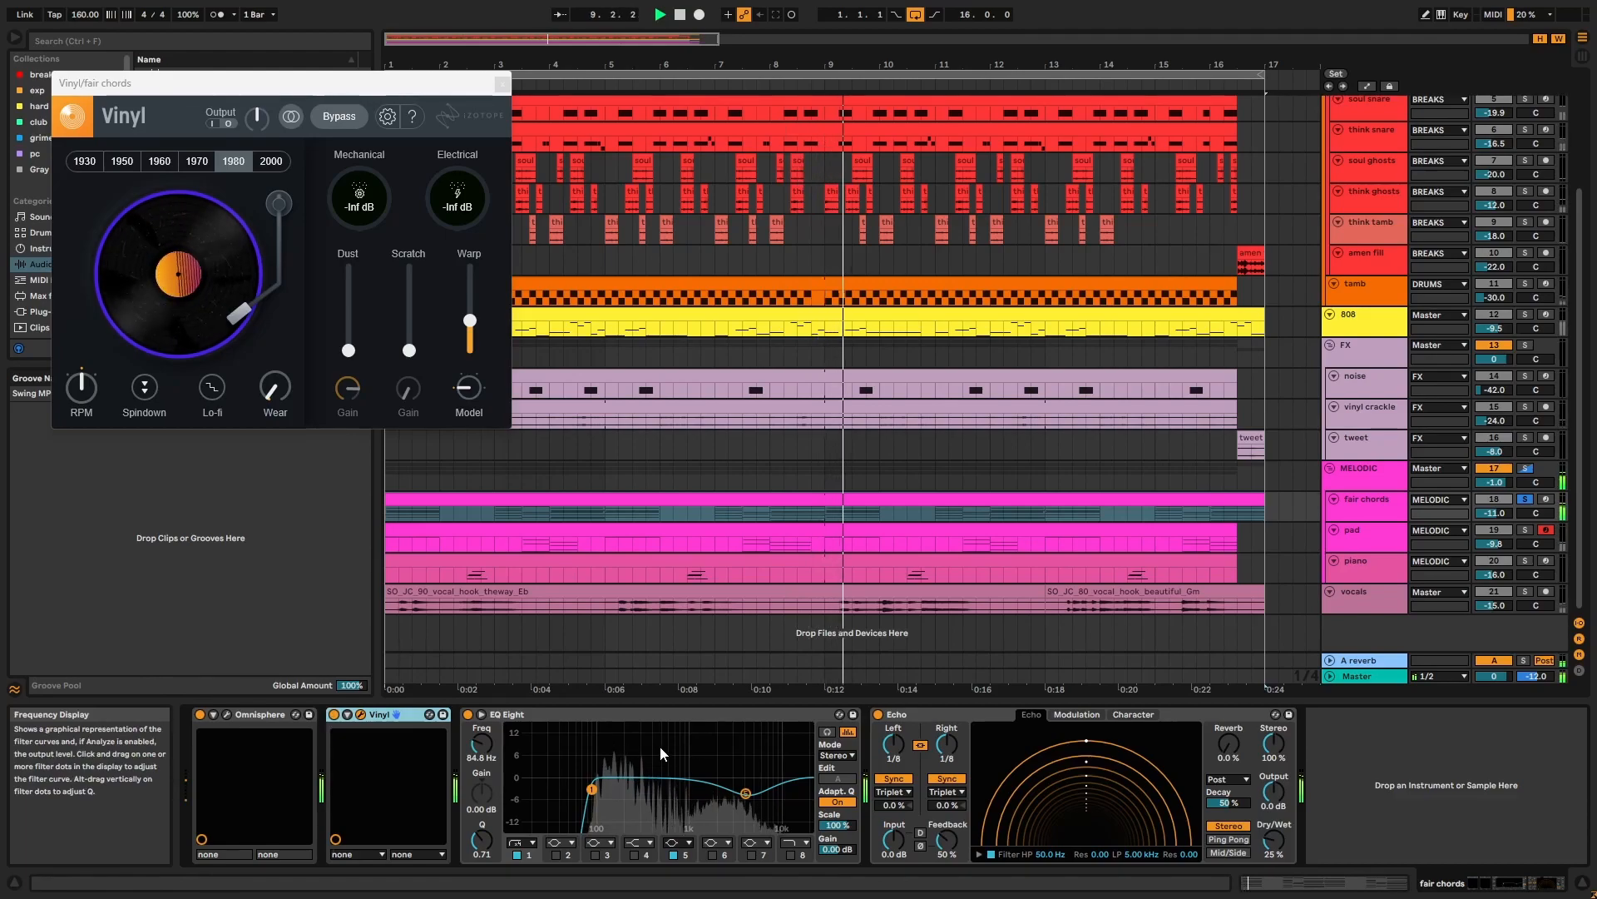
Step: Review the fair chords track's EQ Eight curve and Echo settings, and hide the Vinyl plug-in window
left_click(666, 717)
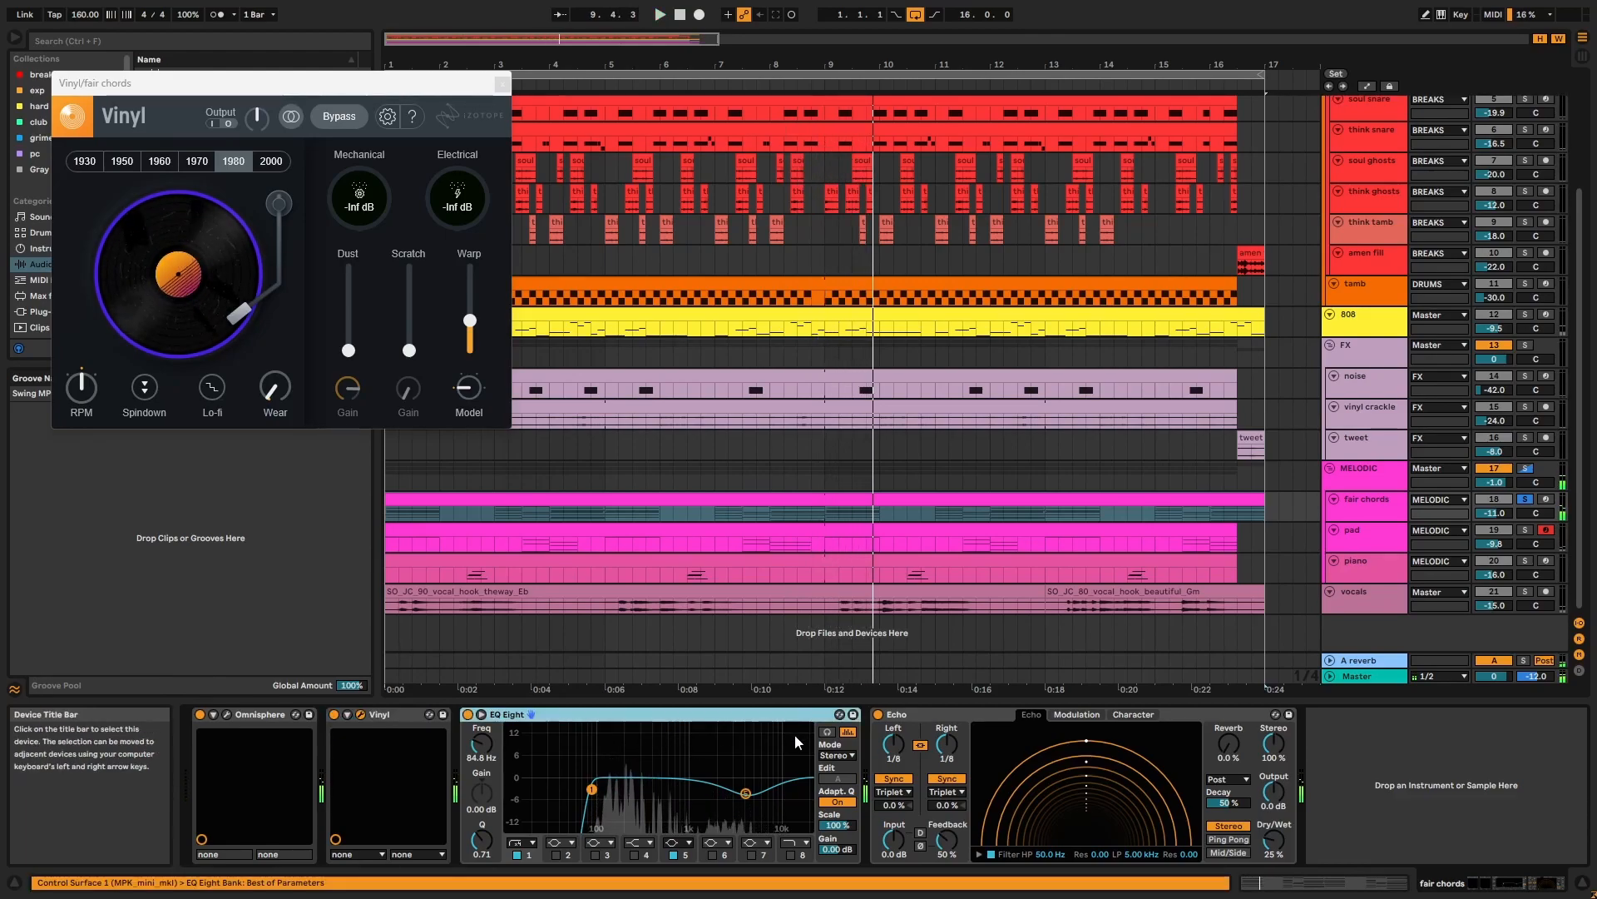
left_click(960, 718)
key("ctrl+alt+p")
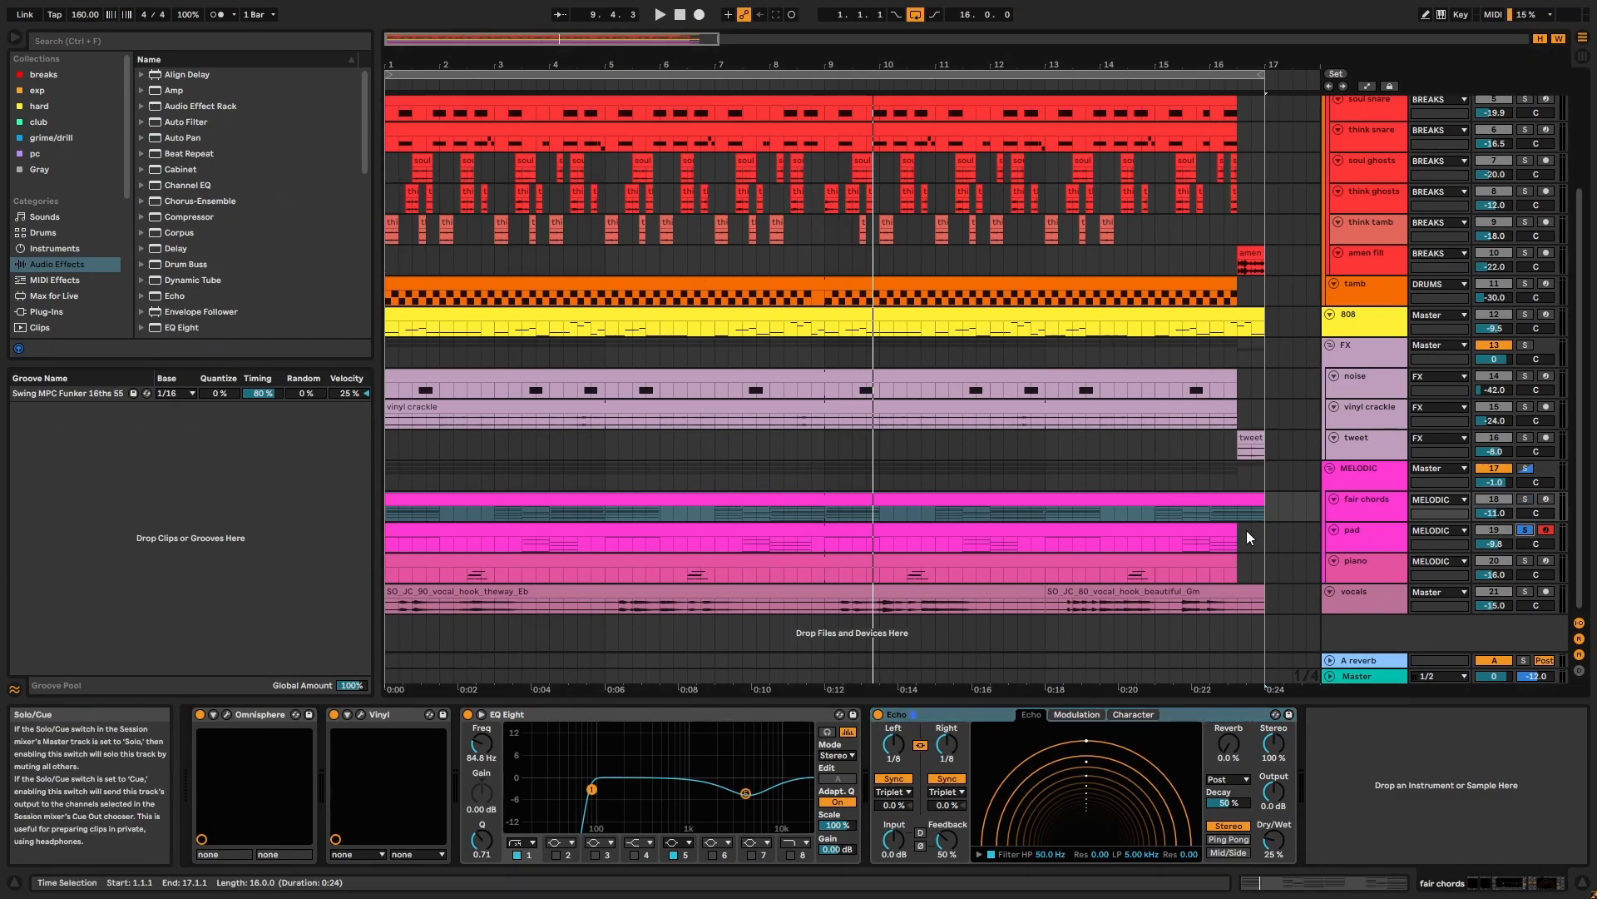
Step: Open the soloed pad track's clip in the note editor and play it with all of its notes in view
double_click(1216, 534)
key("space")
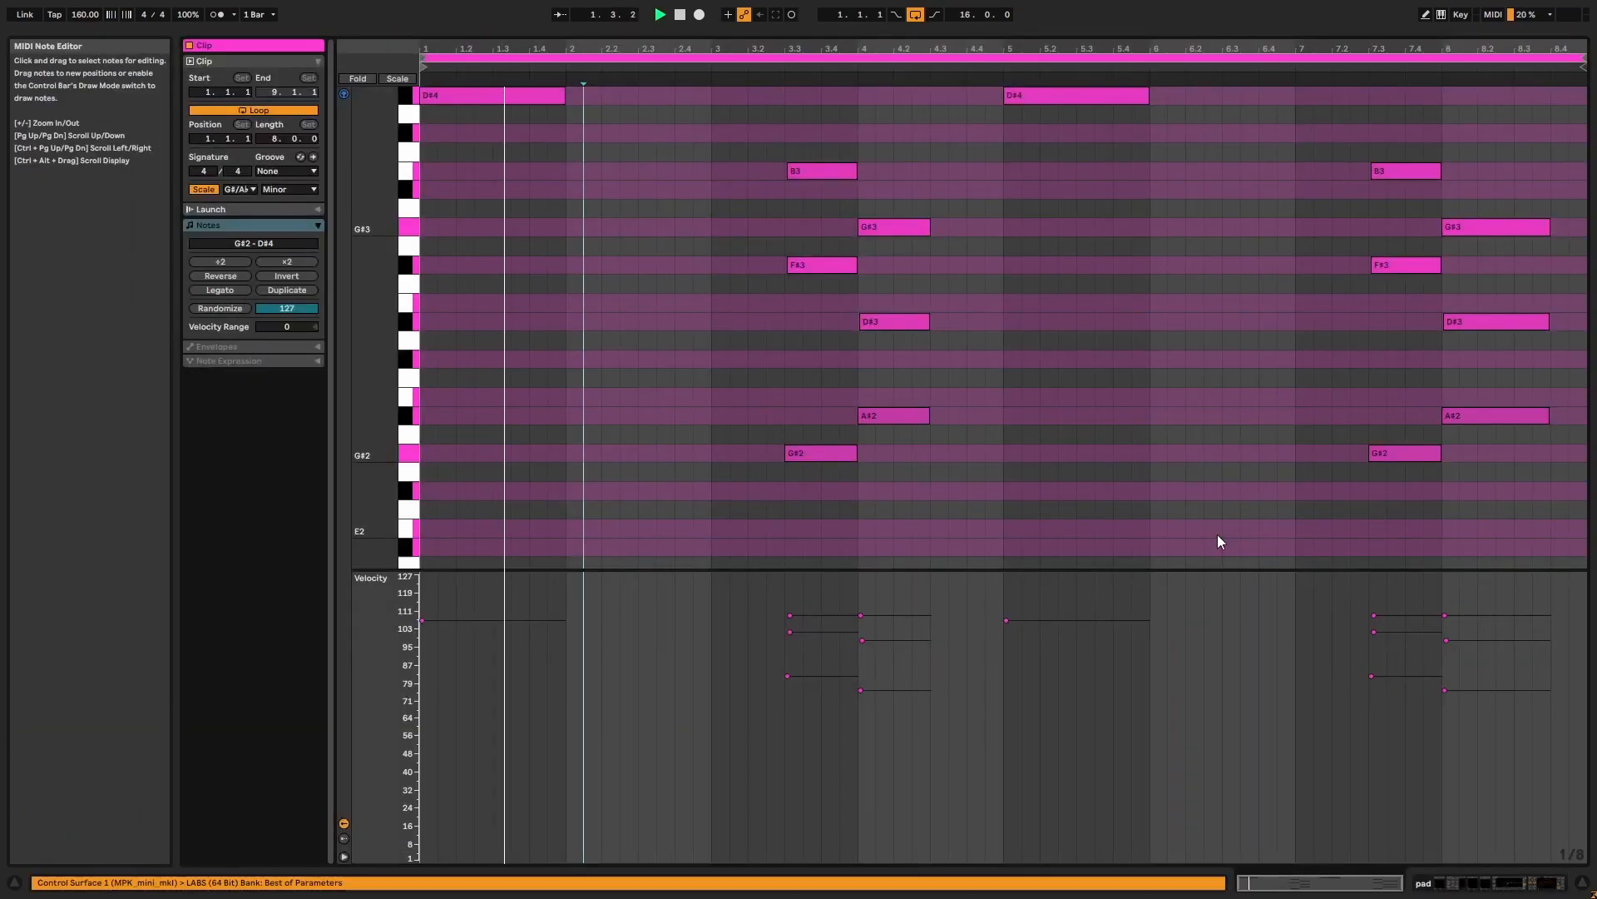
double_click(389, 339)
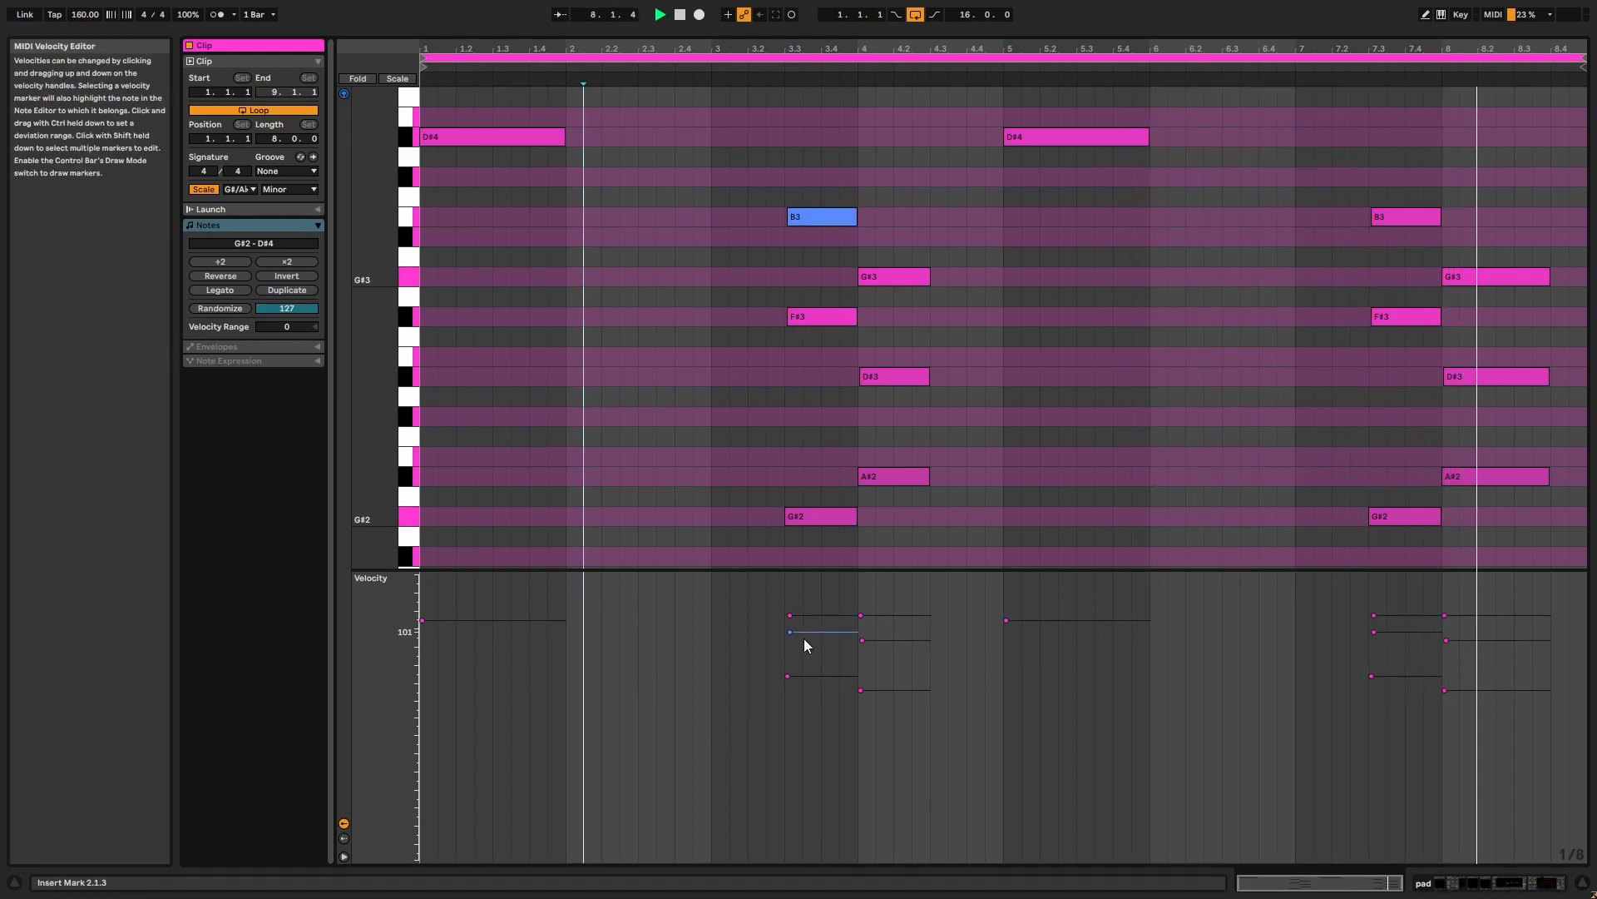
Step: Select the pad's bar 3 chord and its A#2–D#3–G#3 chord at bar 4 for review, and return to the arrangement
left_click_drag(813, 545, 801, 172)
left_click_drag(864, 509, 908, 235)
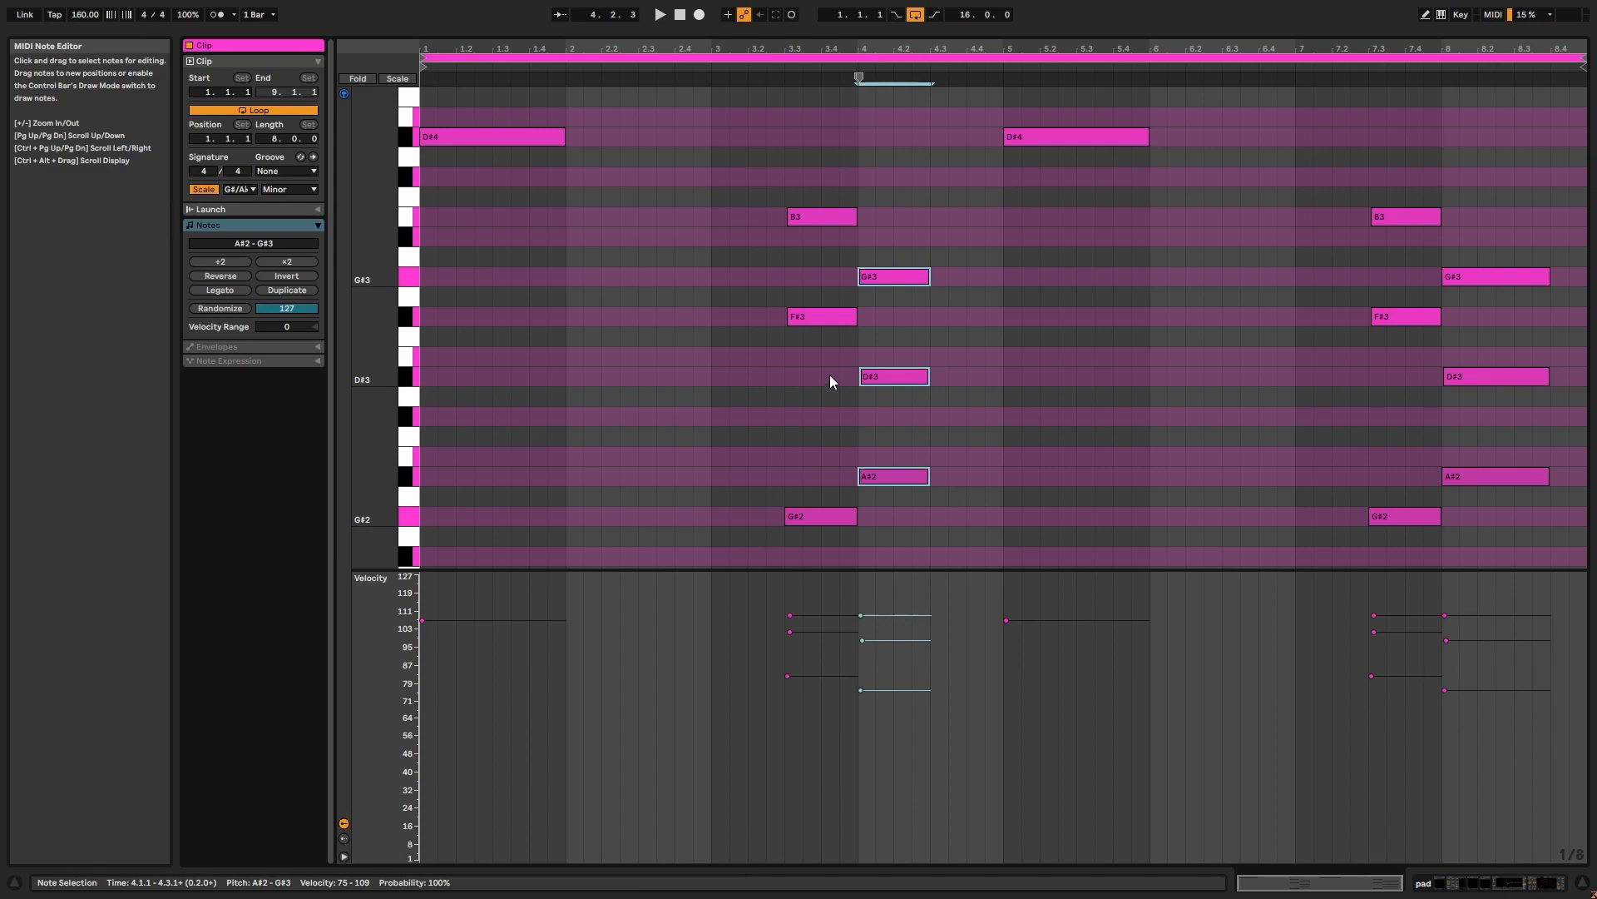
key("ctrl+alt+e")
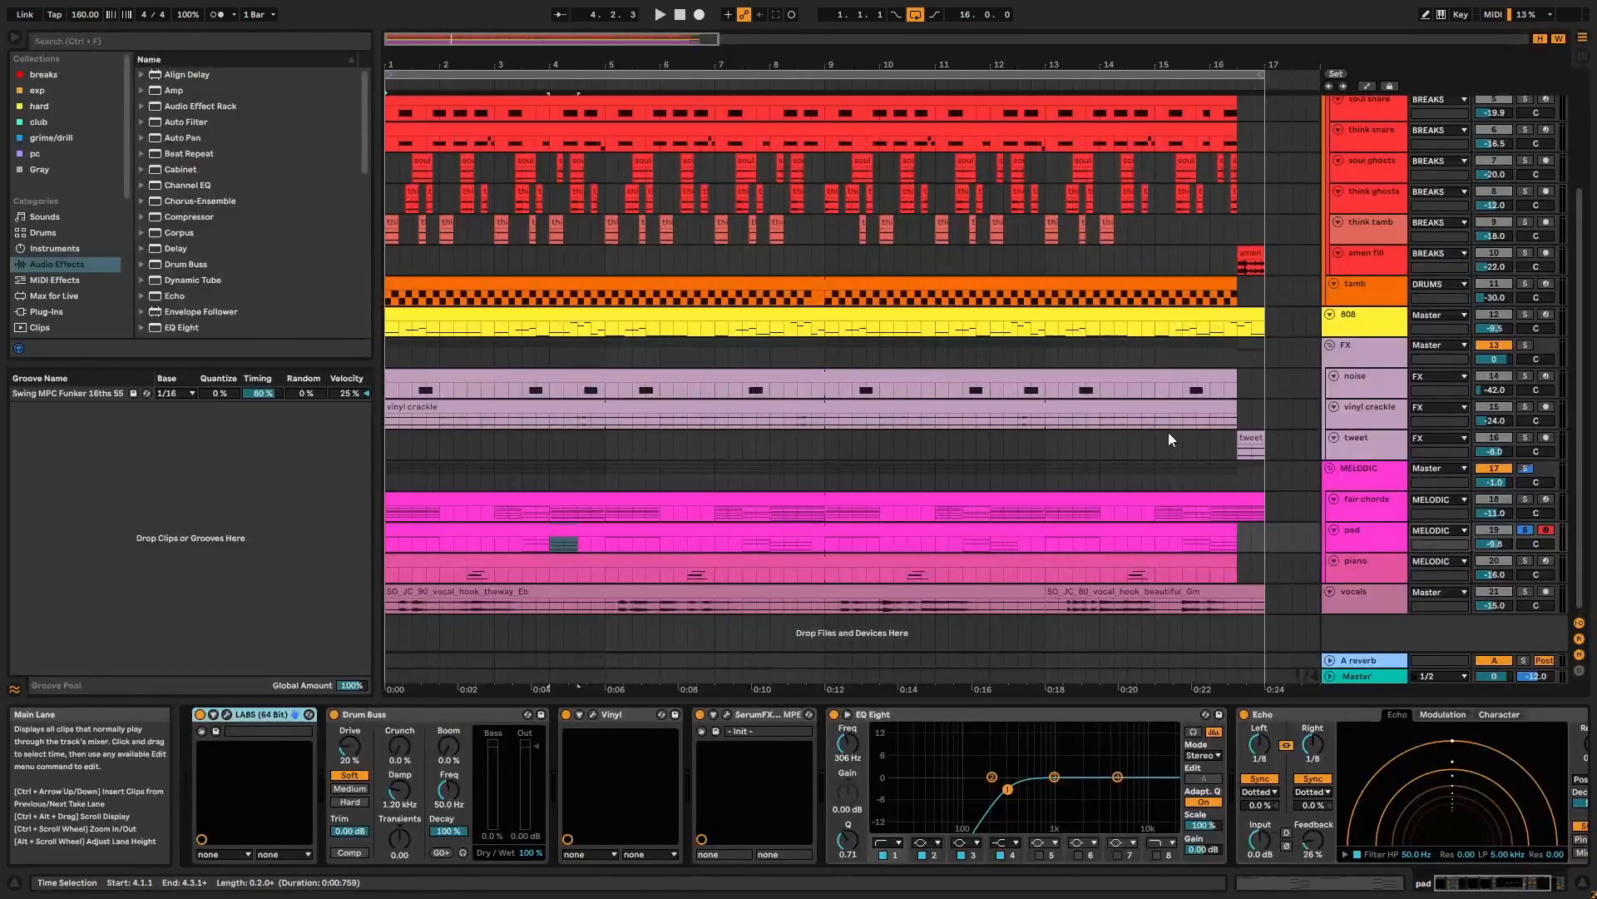
Step: Clear the MELODIC solo and play the full mix, muting and reactivating the pad track to compare
left_click(1529, 468)
key("space")
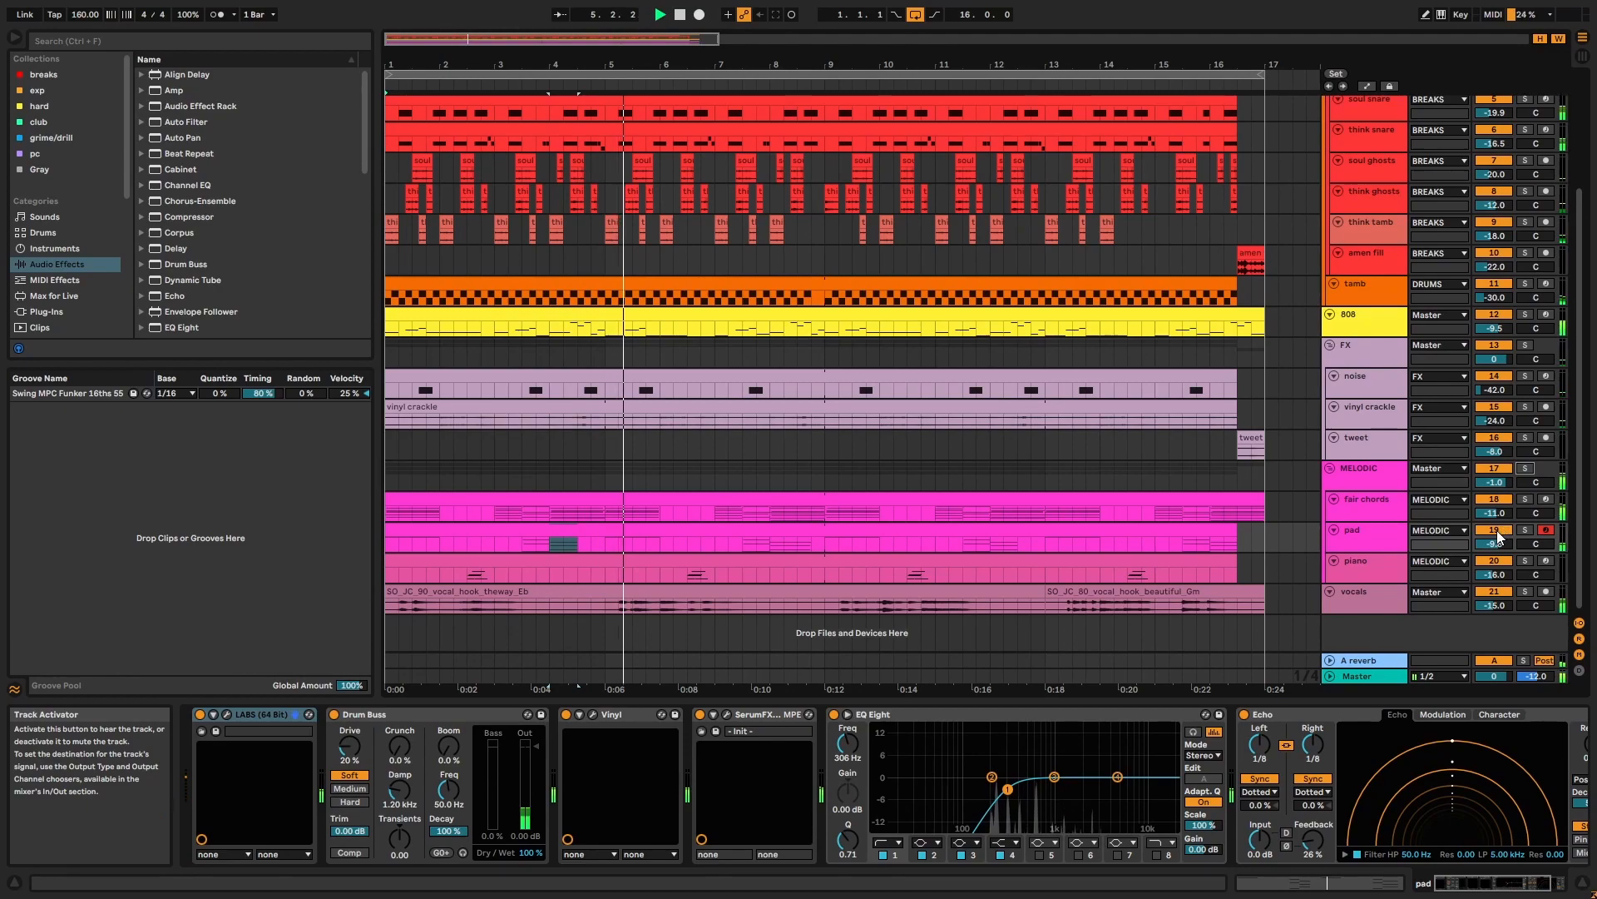
left_click(1494, 530)
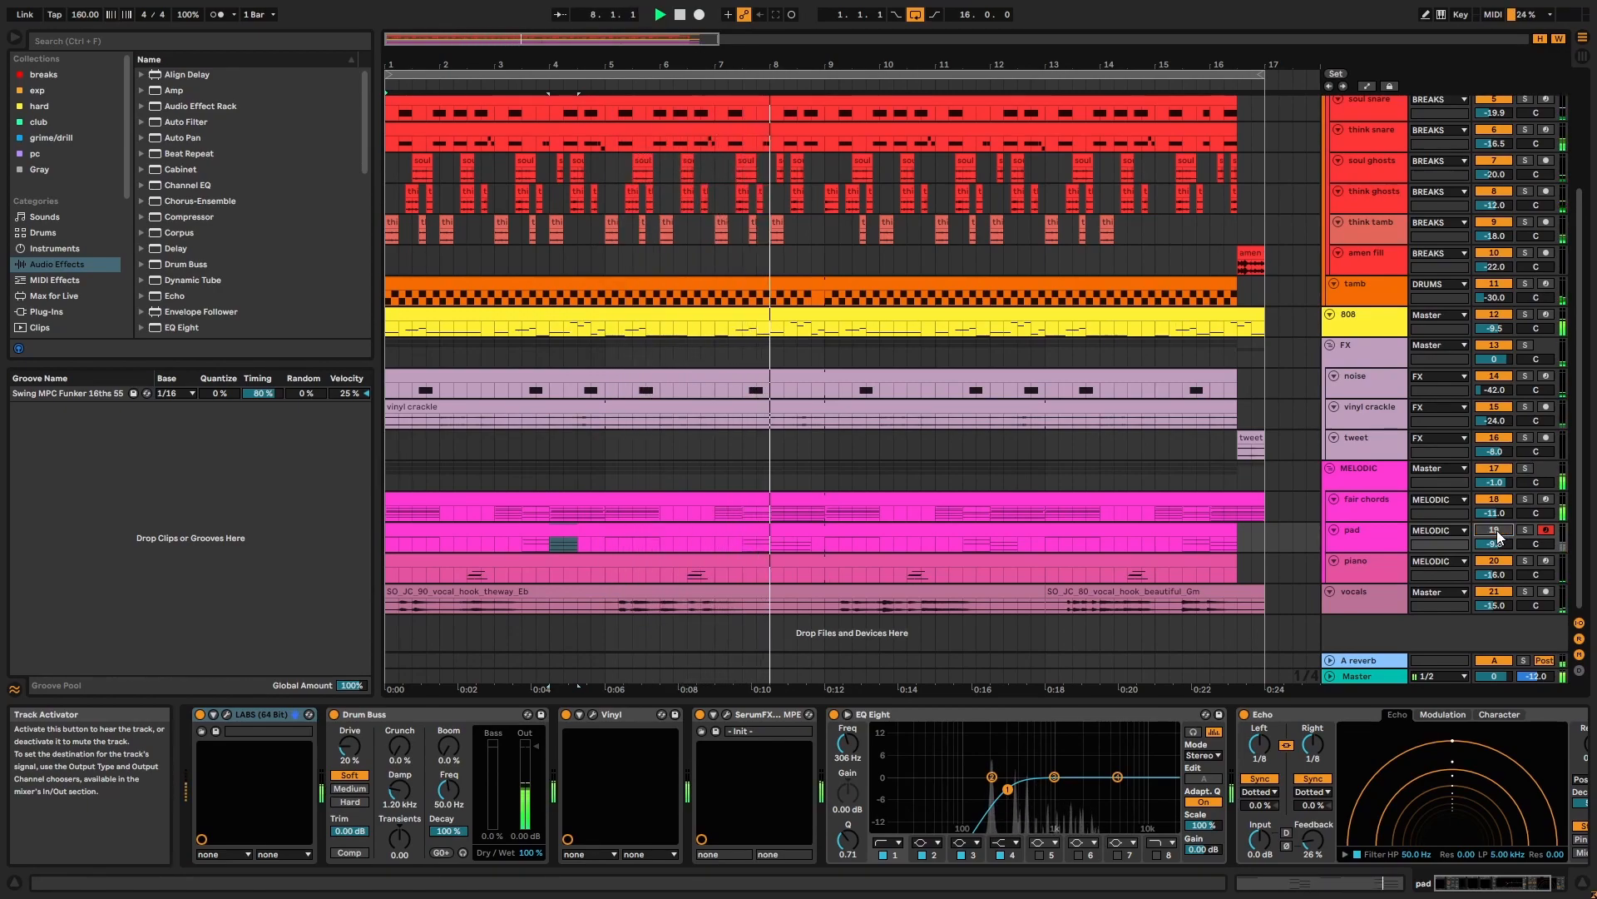
left_click(1495, 530)
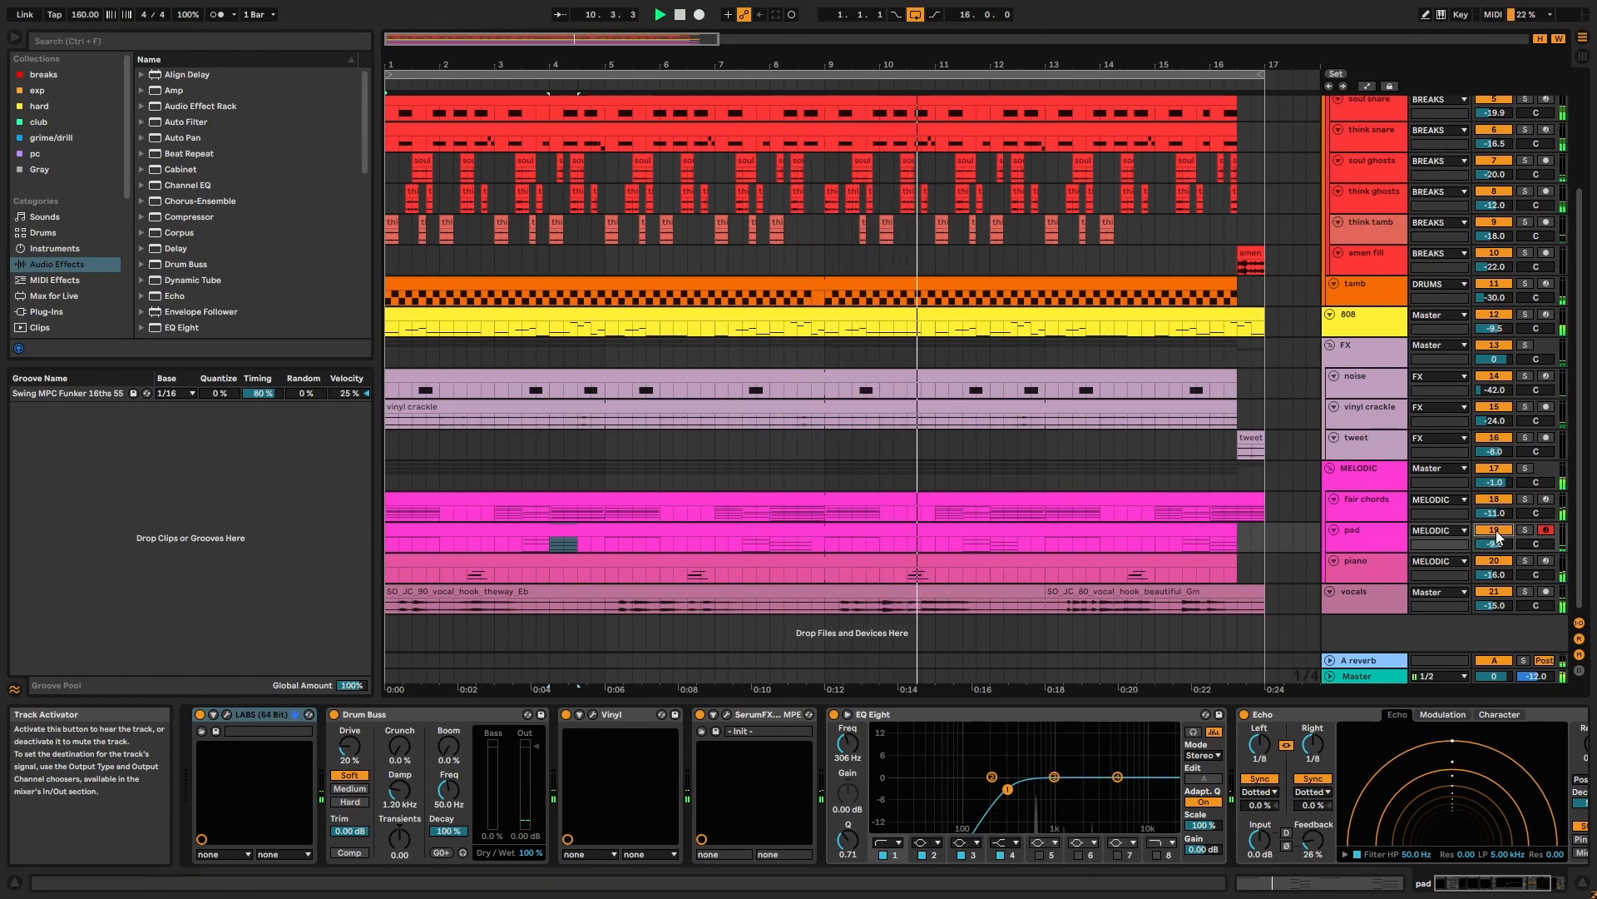
Step: Inspect the pad track's LABS preset Astral Forms: Circular Mmm's, and close the plug-in window
left_click(1386, 543)
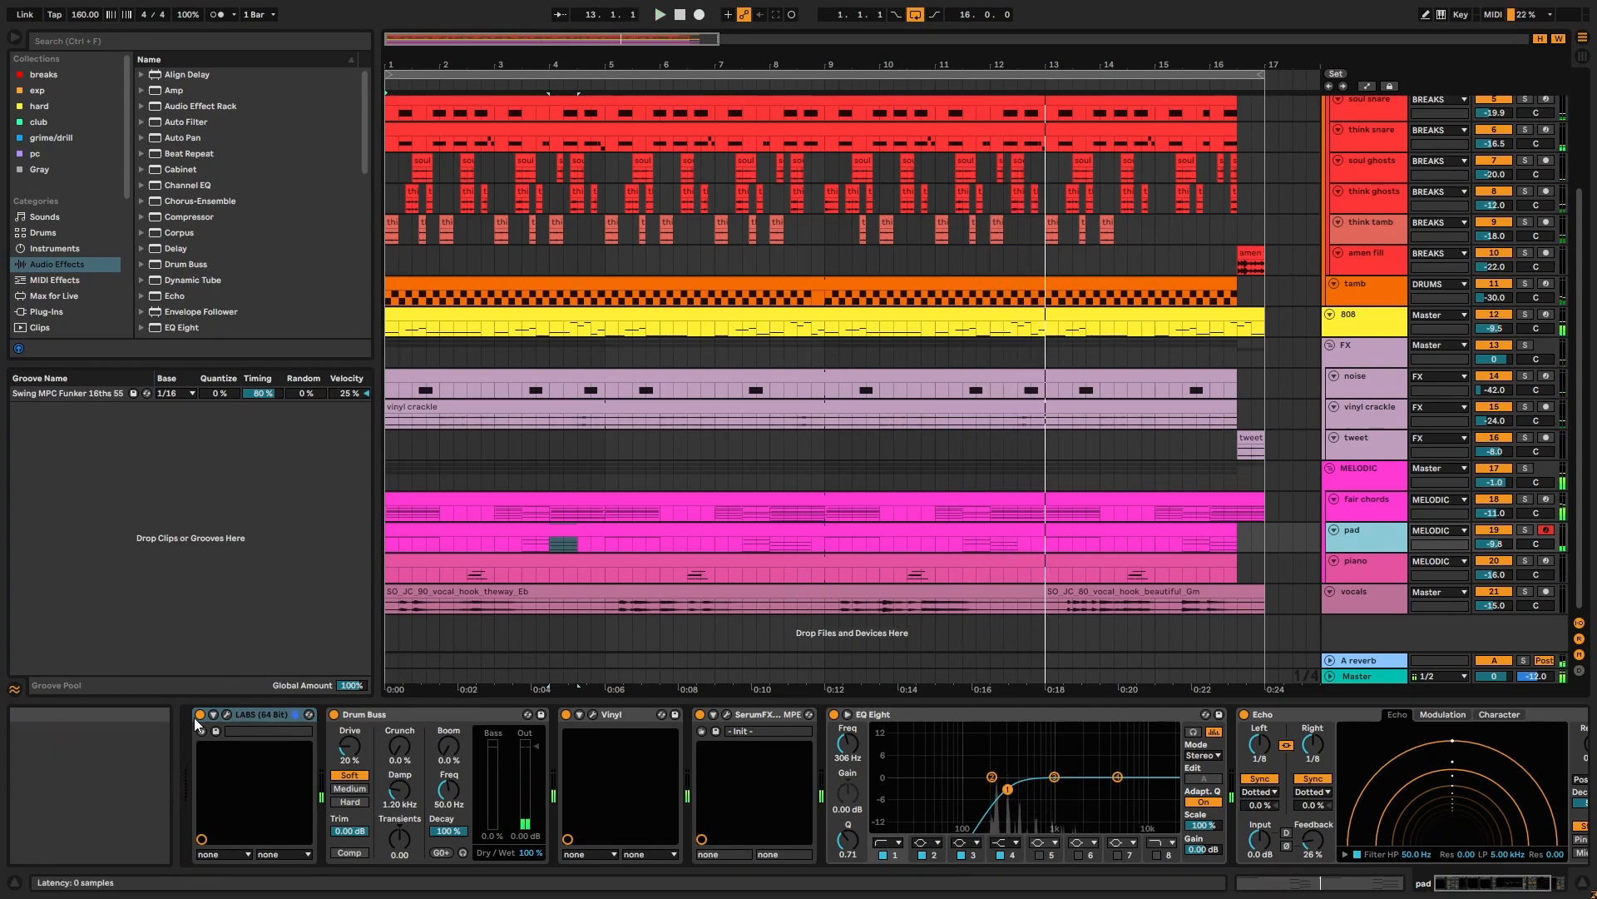
left_click(226, 714)
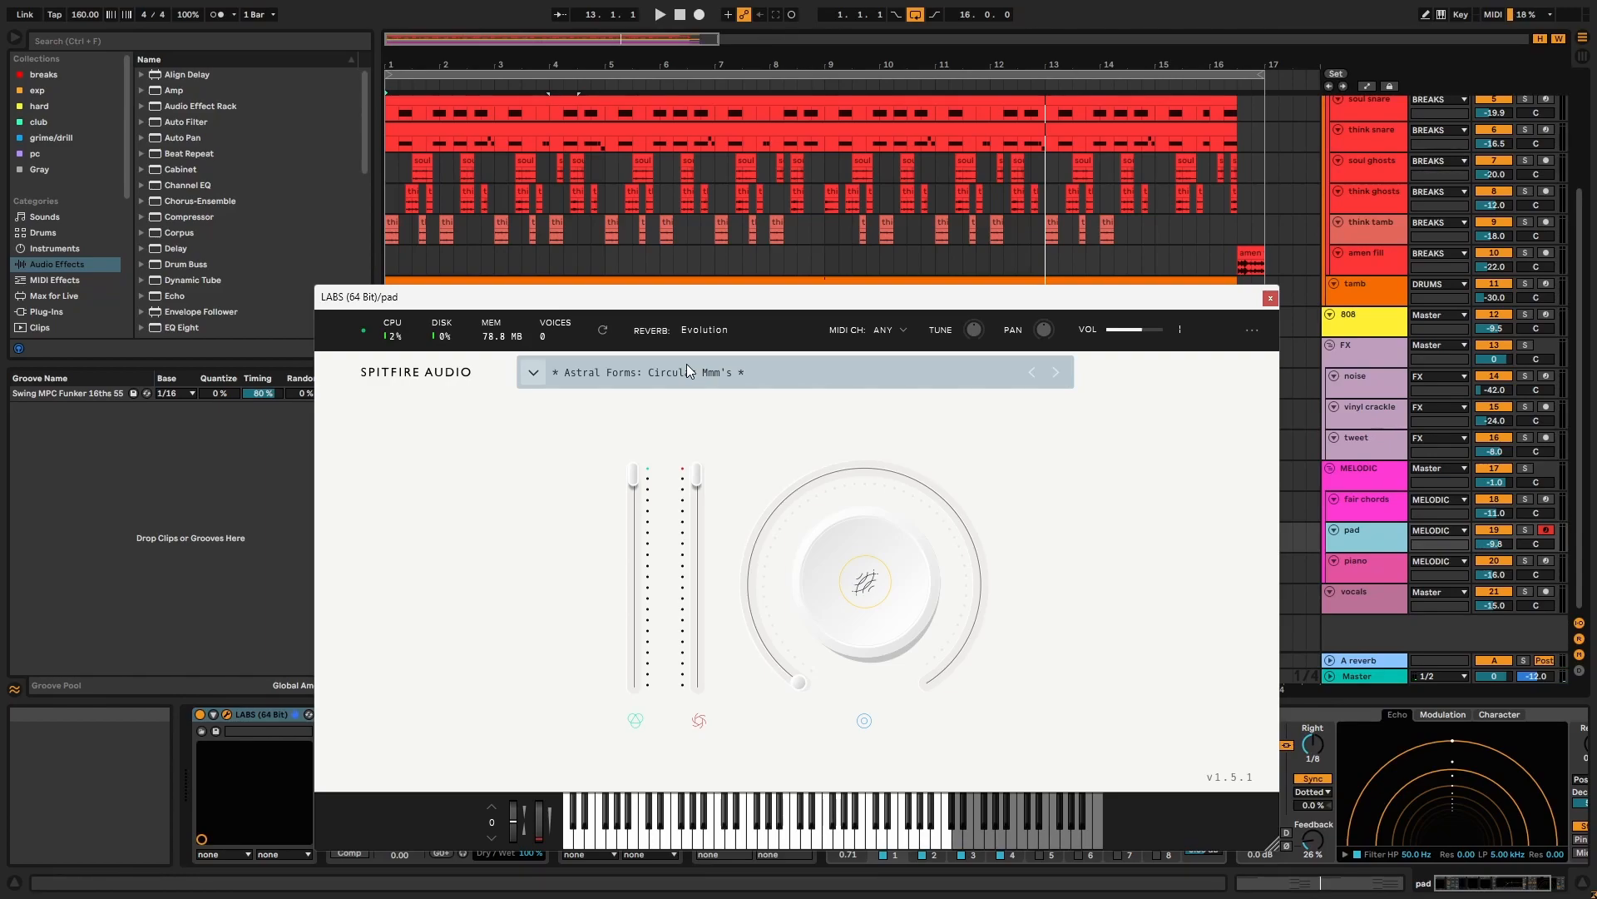
left_click(1269, 300)
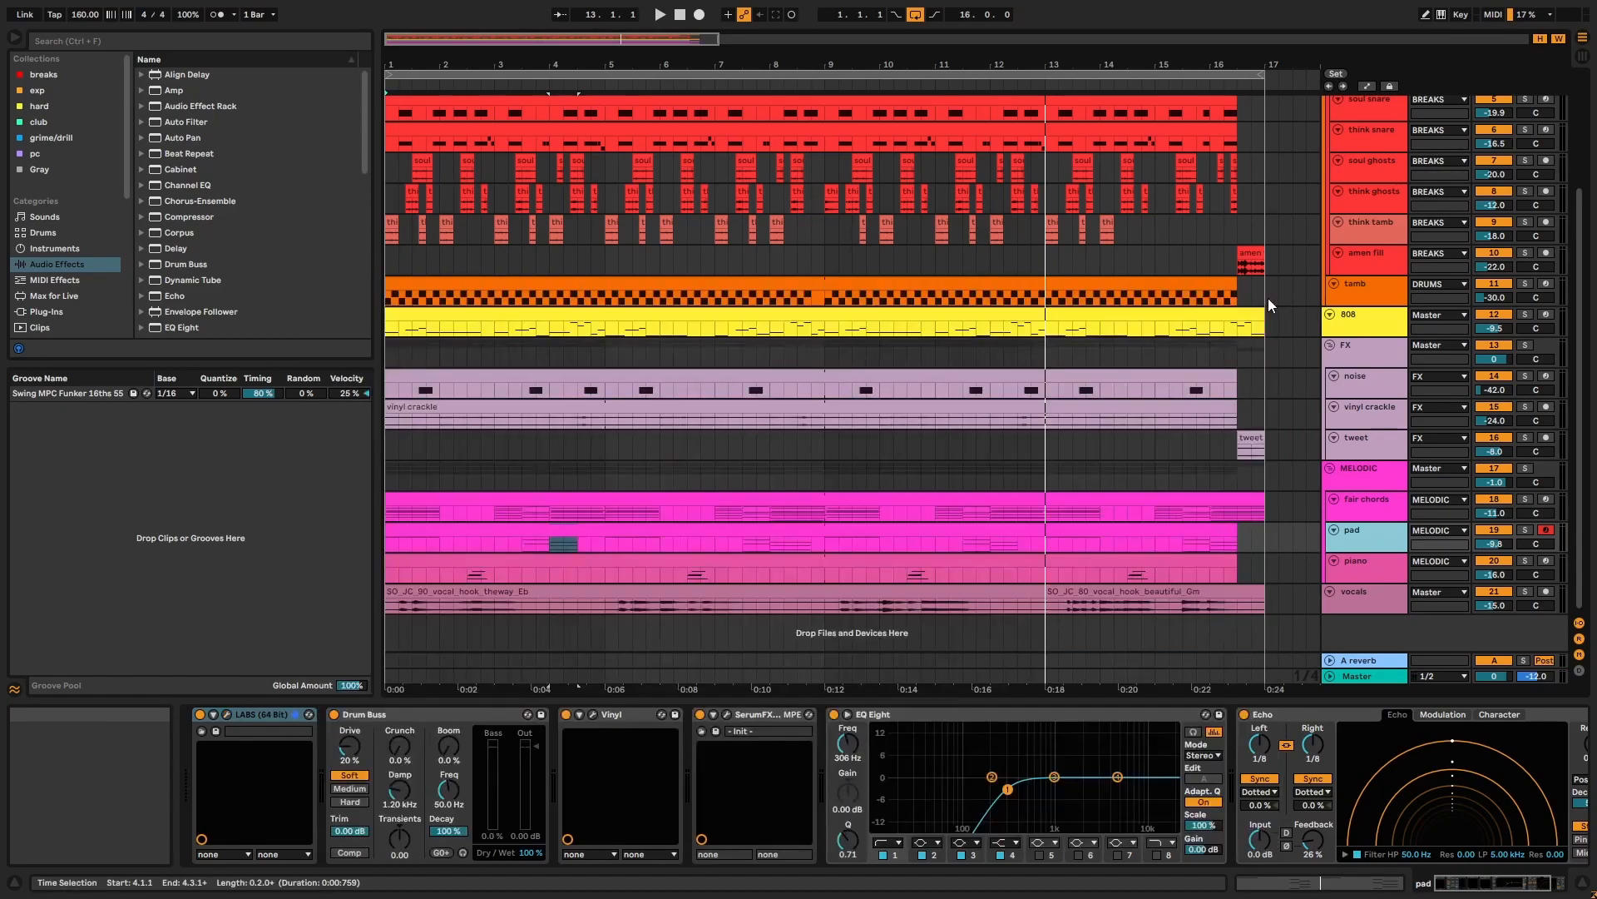
Step: Review the pad track's Drum Buss and Vinyl settings, and close the Vinyl window
left_click(462, 716)
left_click(631, 716)
left_click(629, 714)
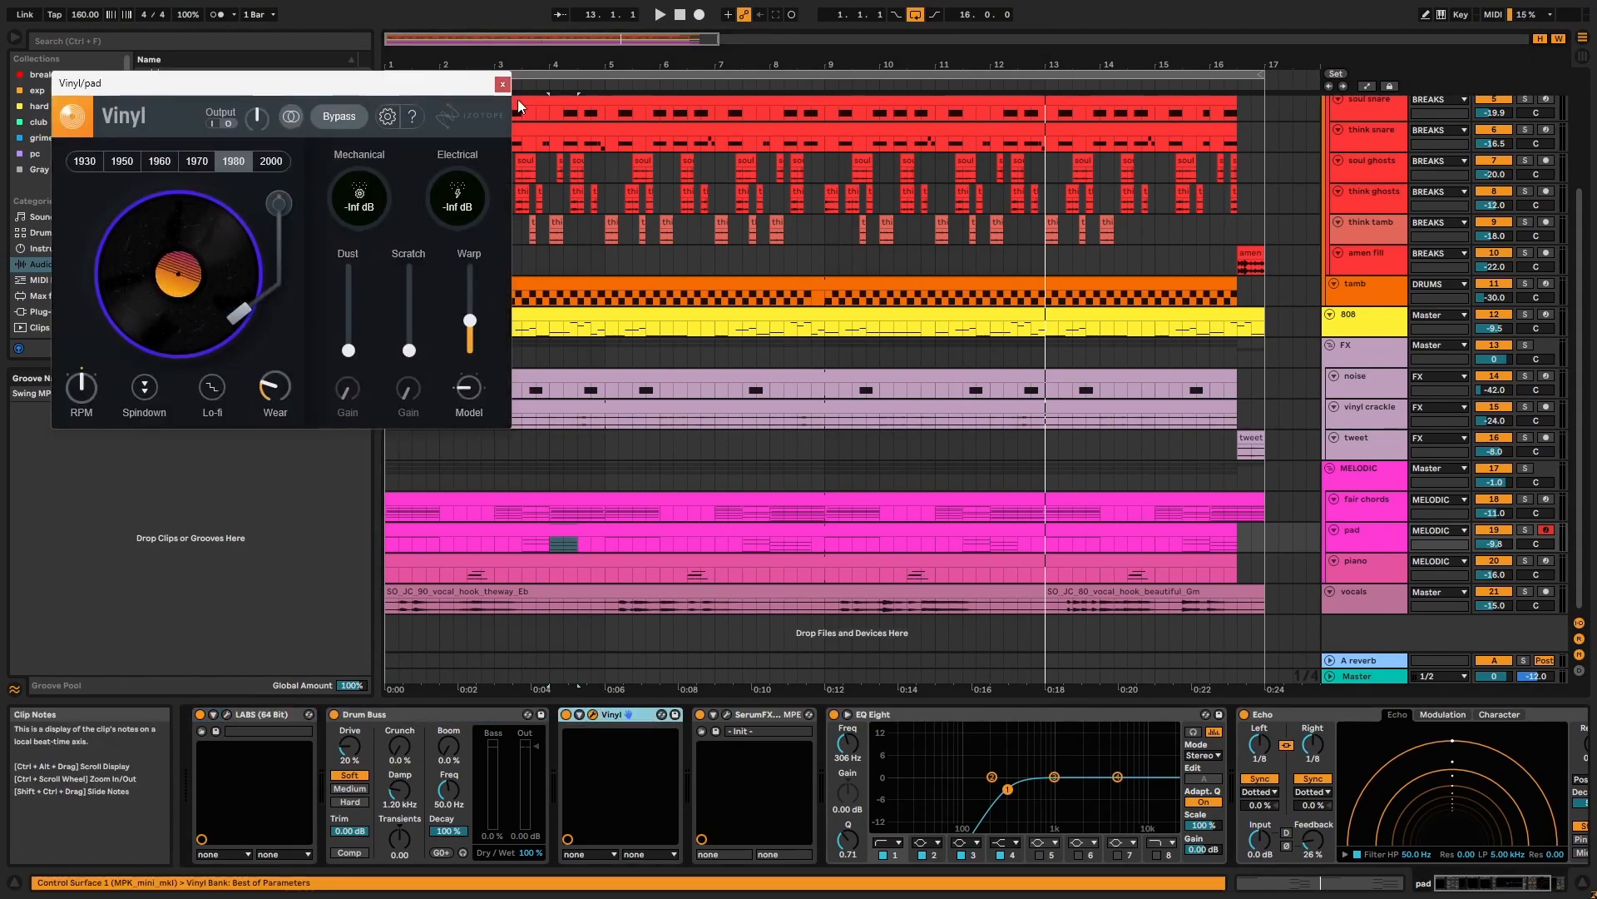
left_click(501, 84)
Step: Inspect the pad track's SerumFX hall reverb, close its window, and view the EQ Eight and Echo settings
left_click(750, 714)
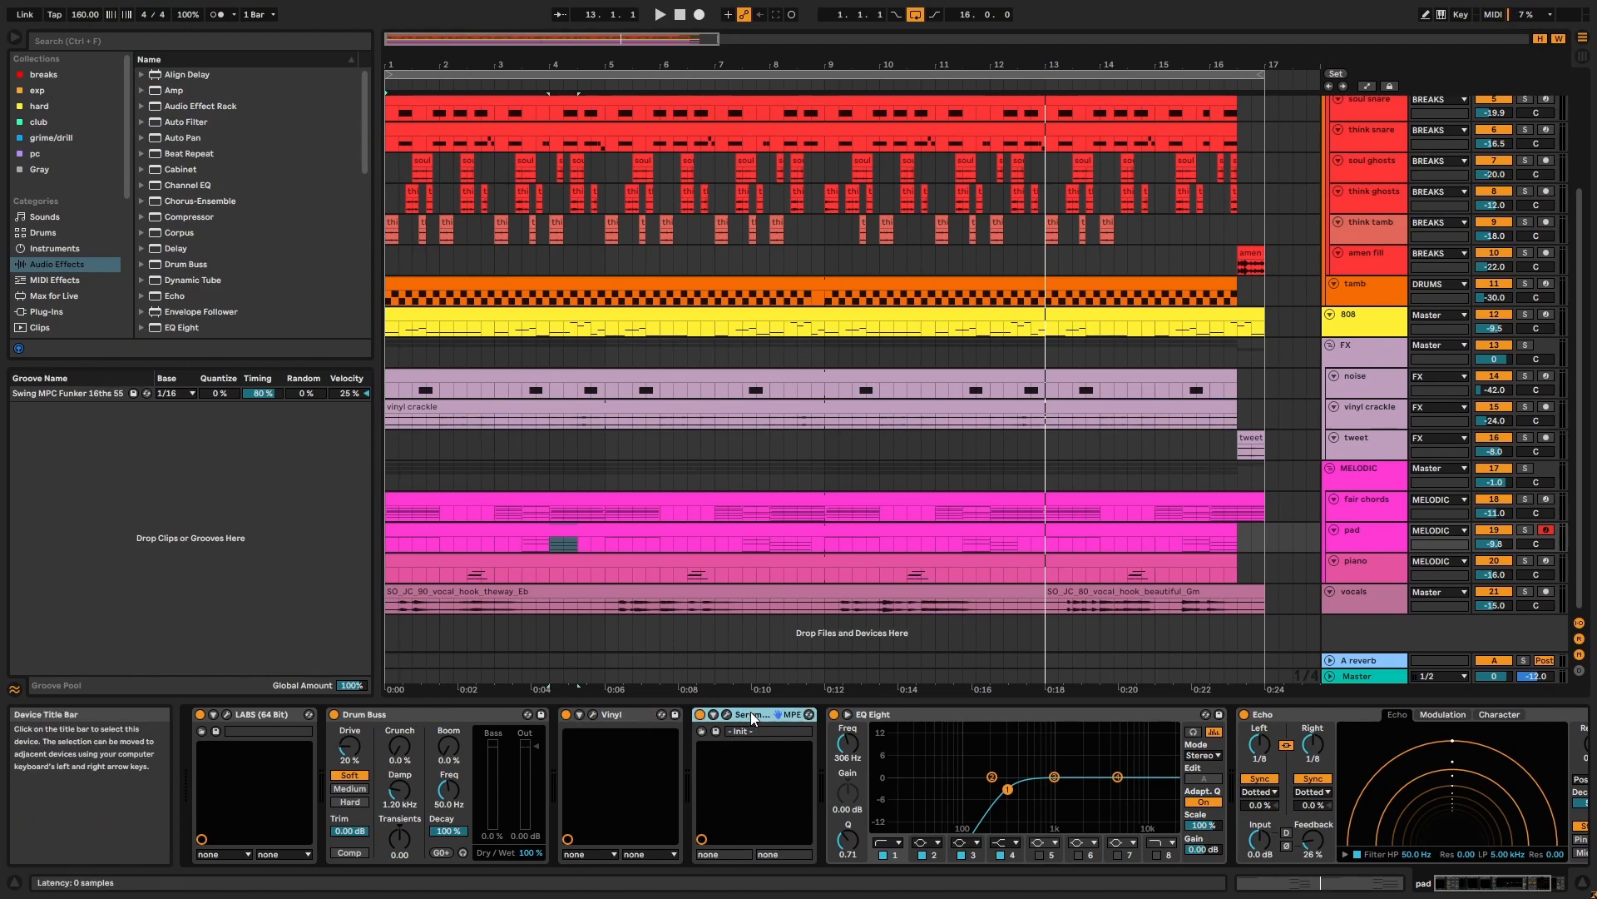
left_click(730, 714)
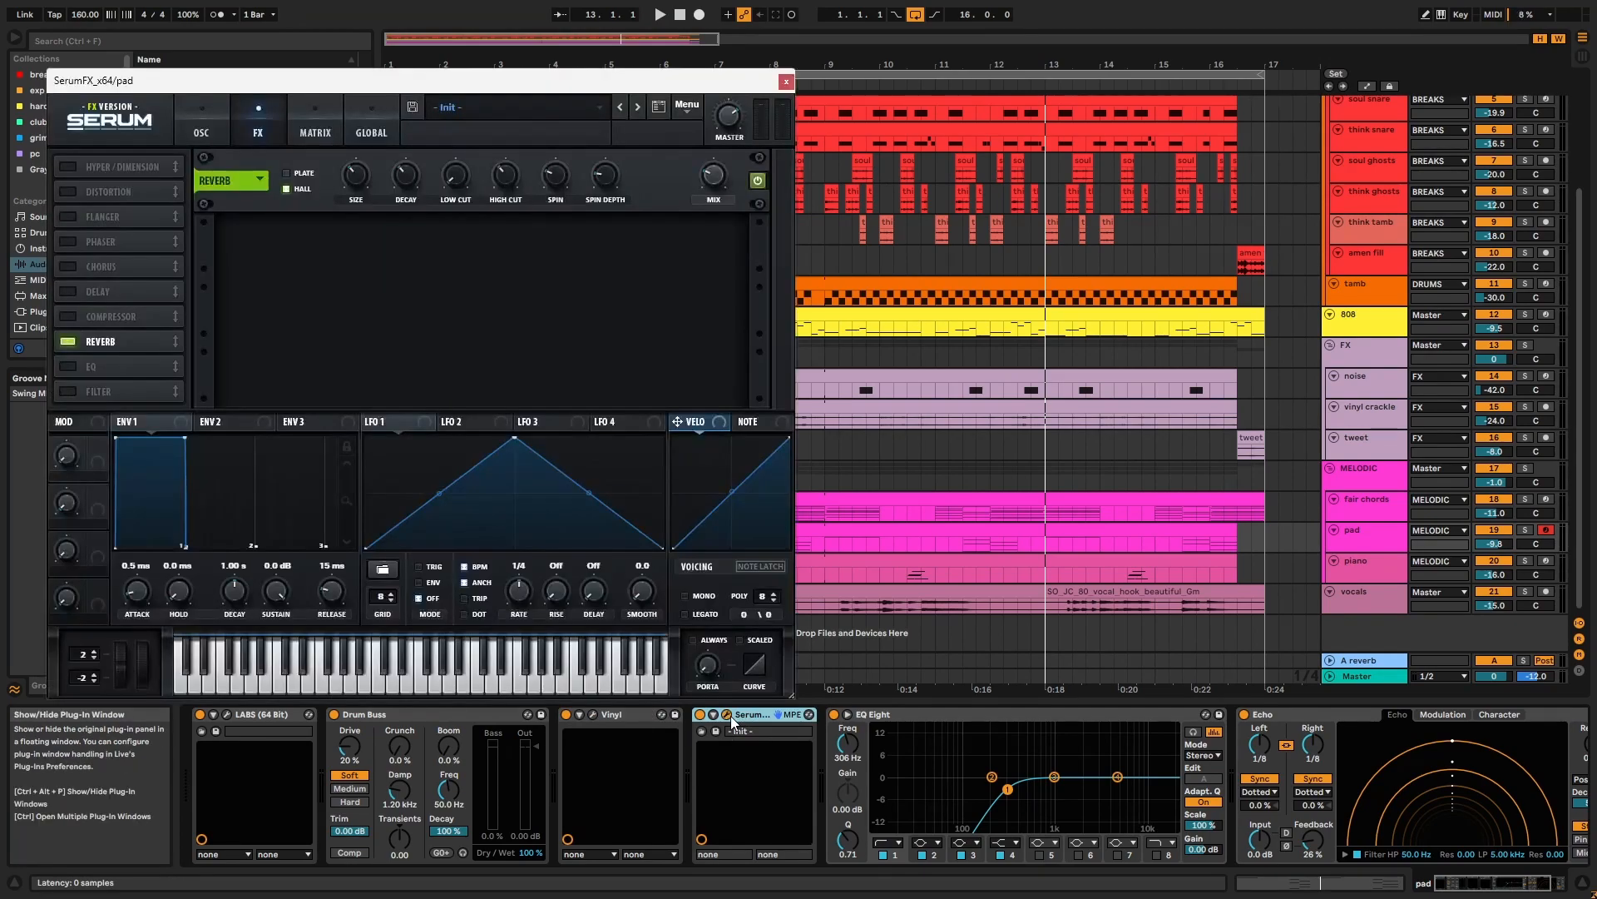
left_click(785, 81)
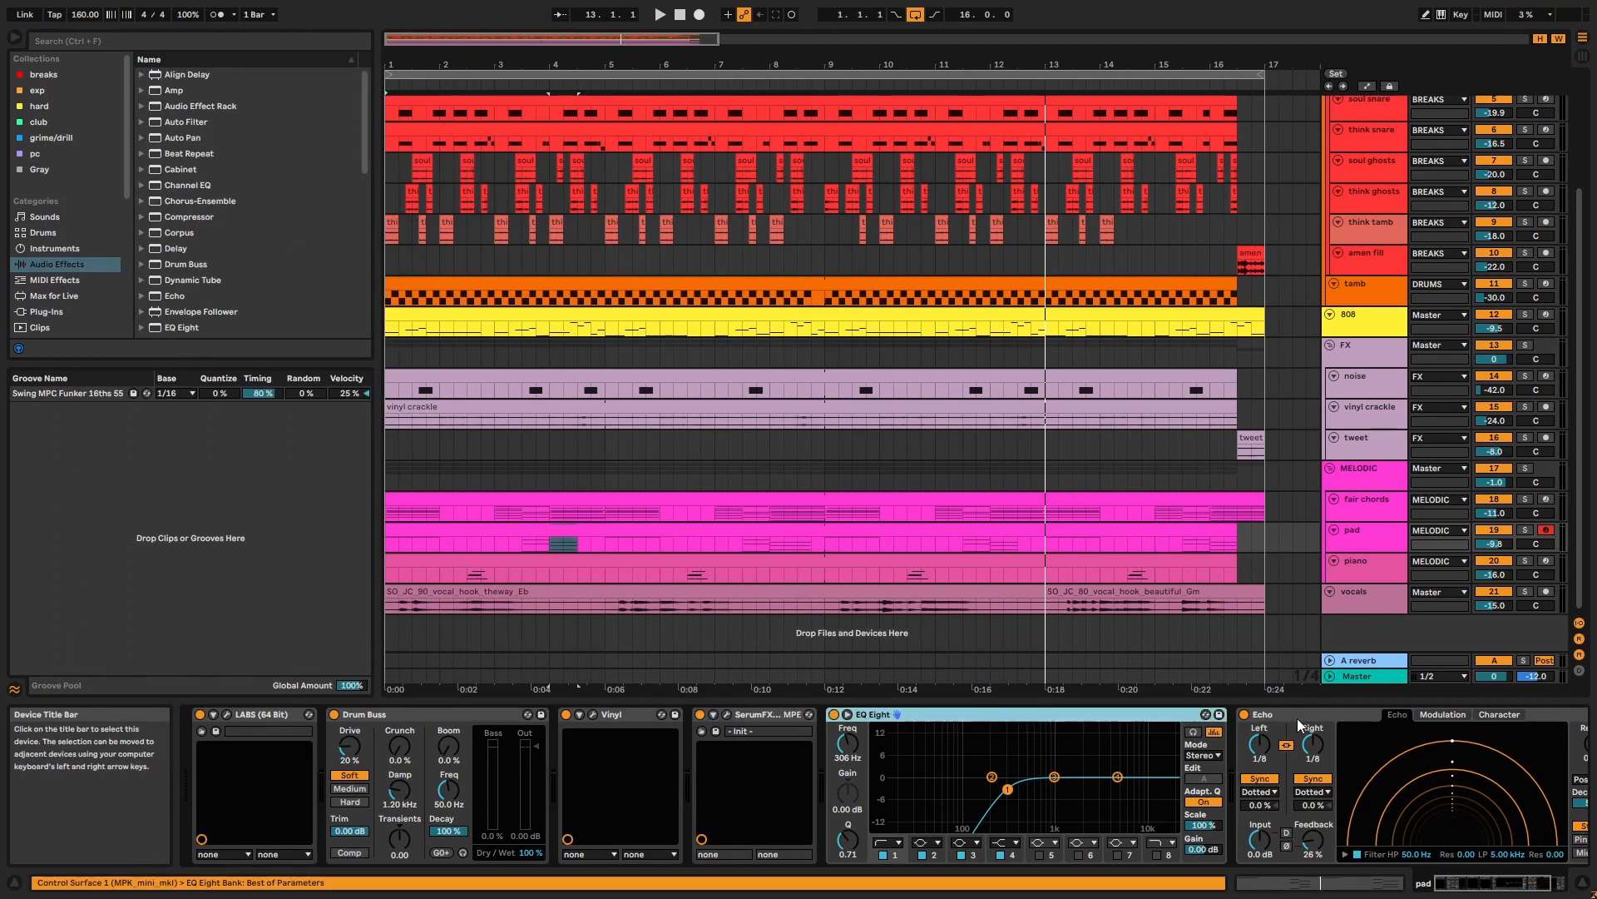
left_click(1296, 718)
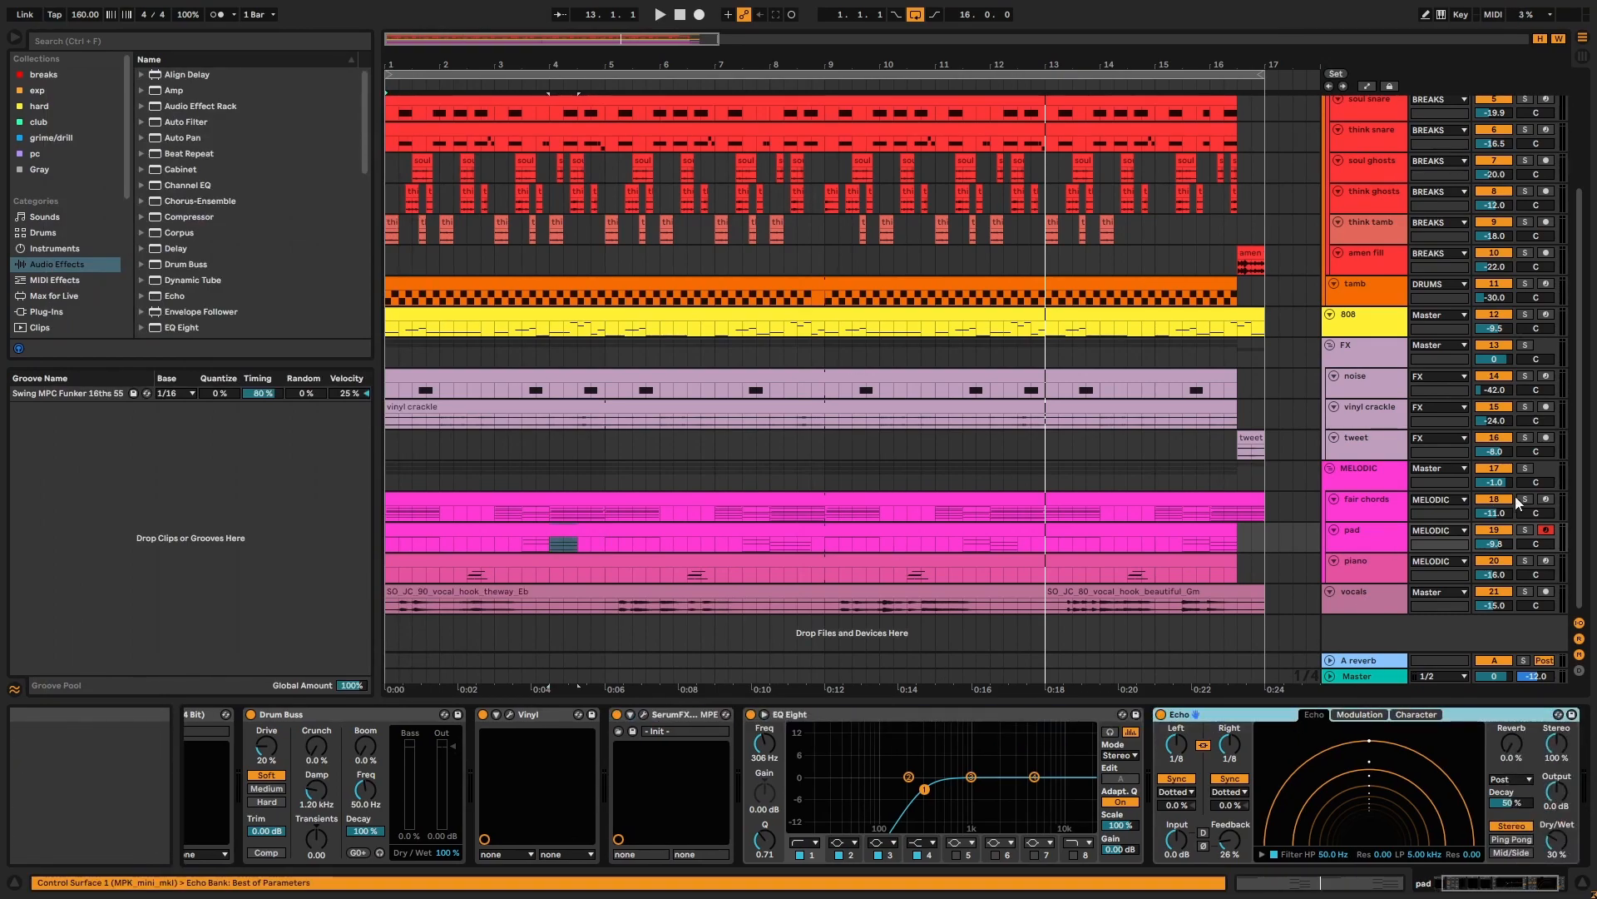
Step: Solo the piano track, and play its clip in the note editor with the whole note pattern in view
left_click(1526, 560)
double_click(1166, 568)
key("space")
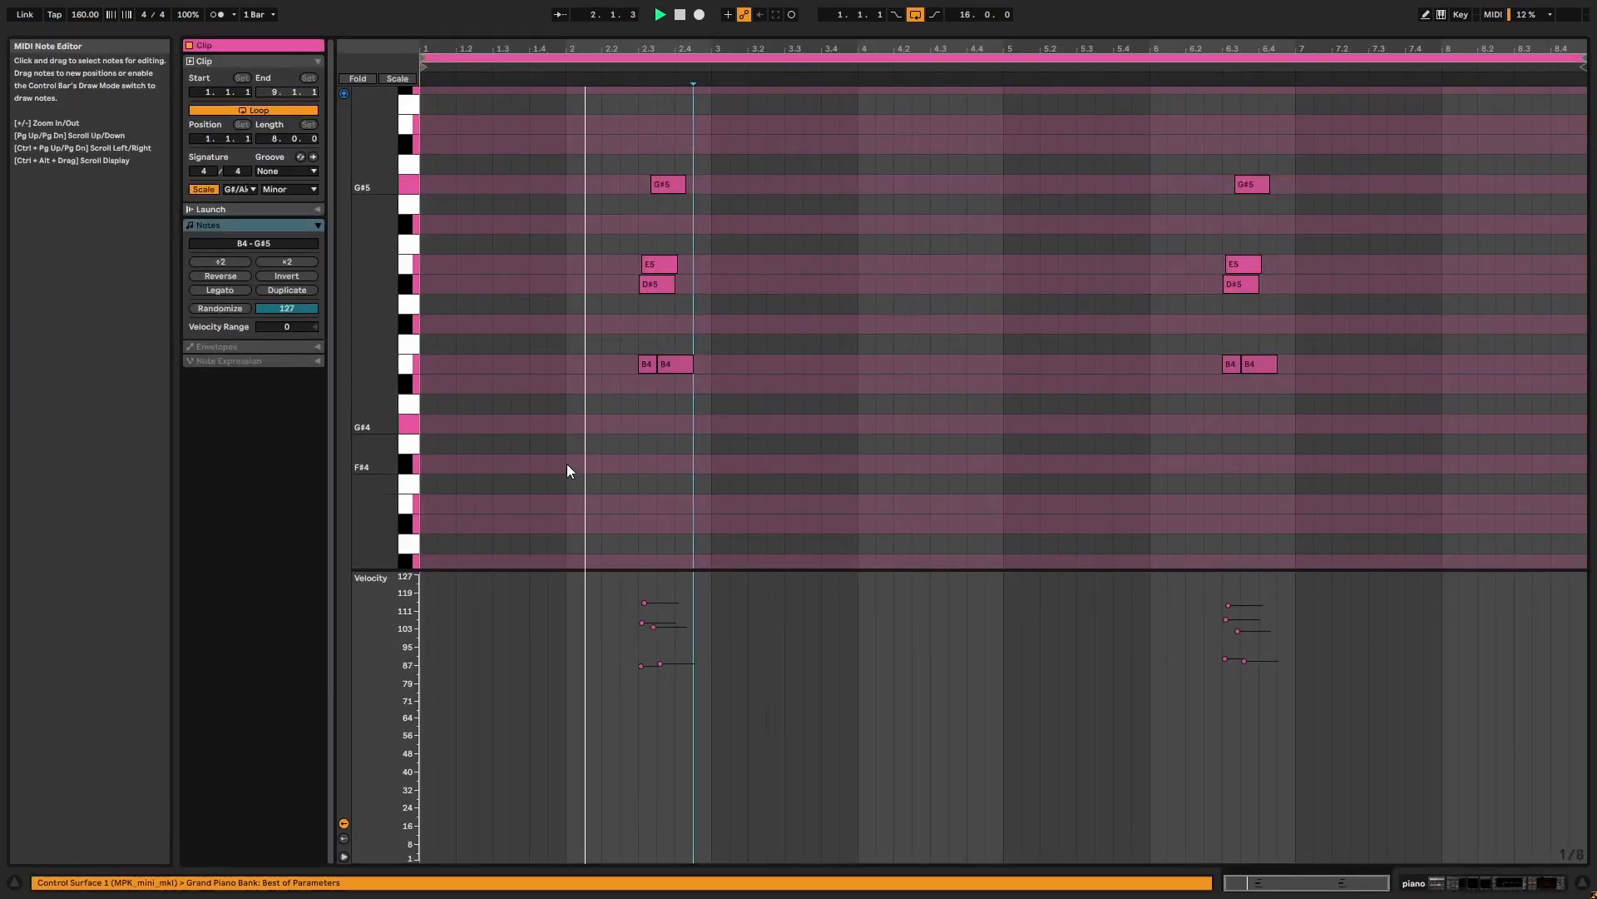
double_click(378, 386)
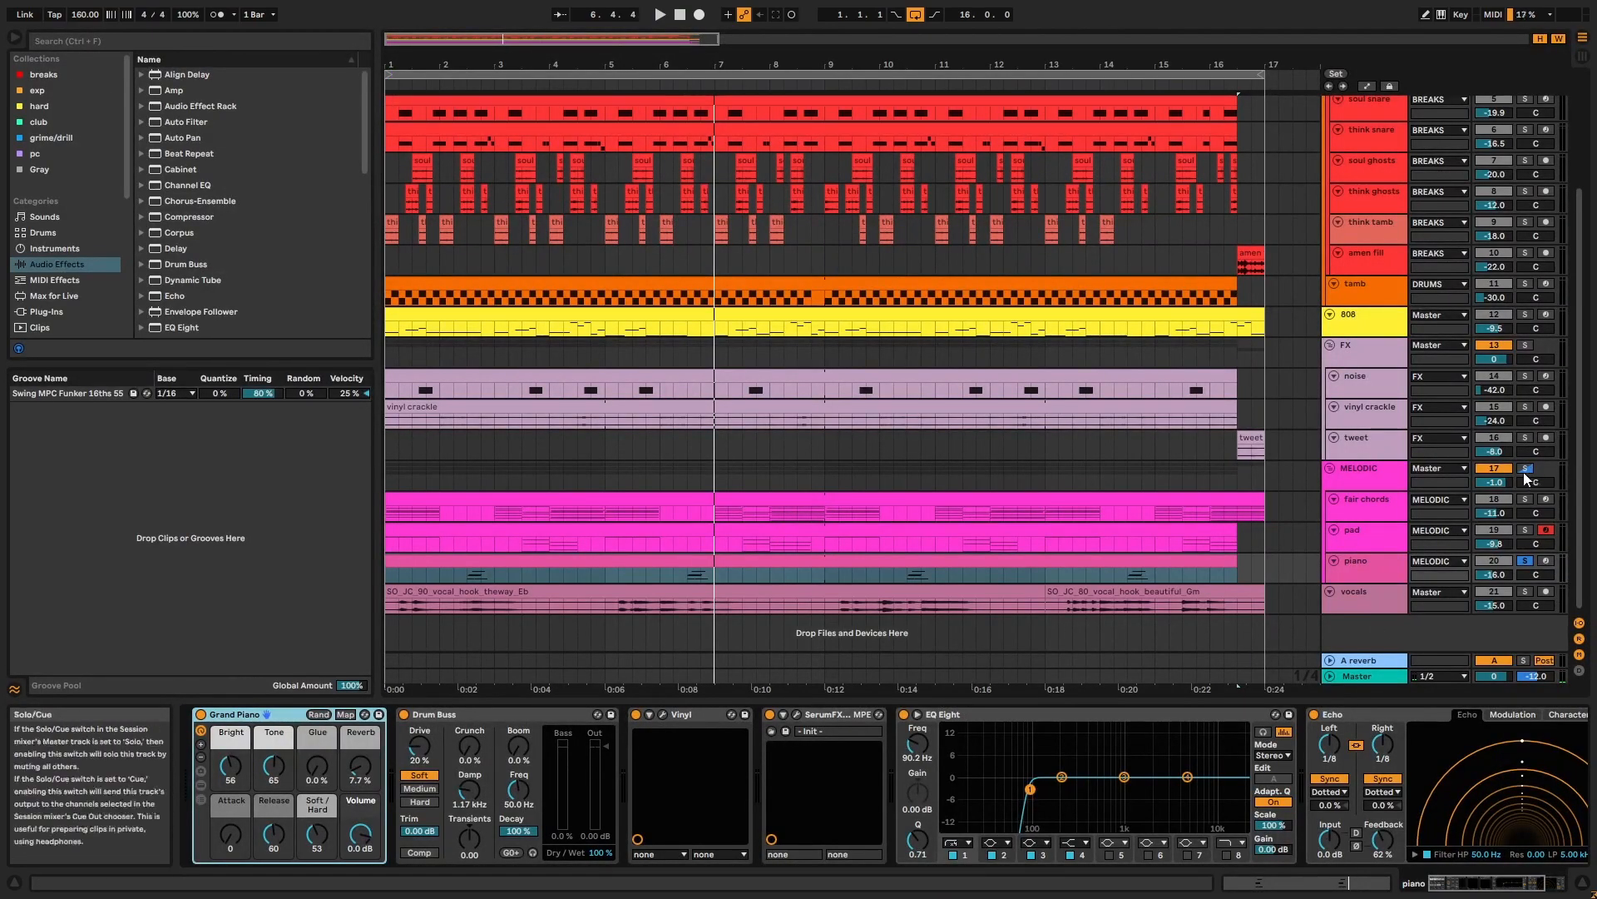
Step: Solo the whole MELODIC group and play the fair chords, pad and piano together from the start
left_click(1524, 472)
left_click(1164, 497)
key("space")
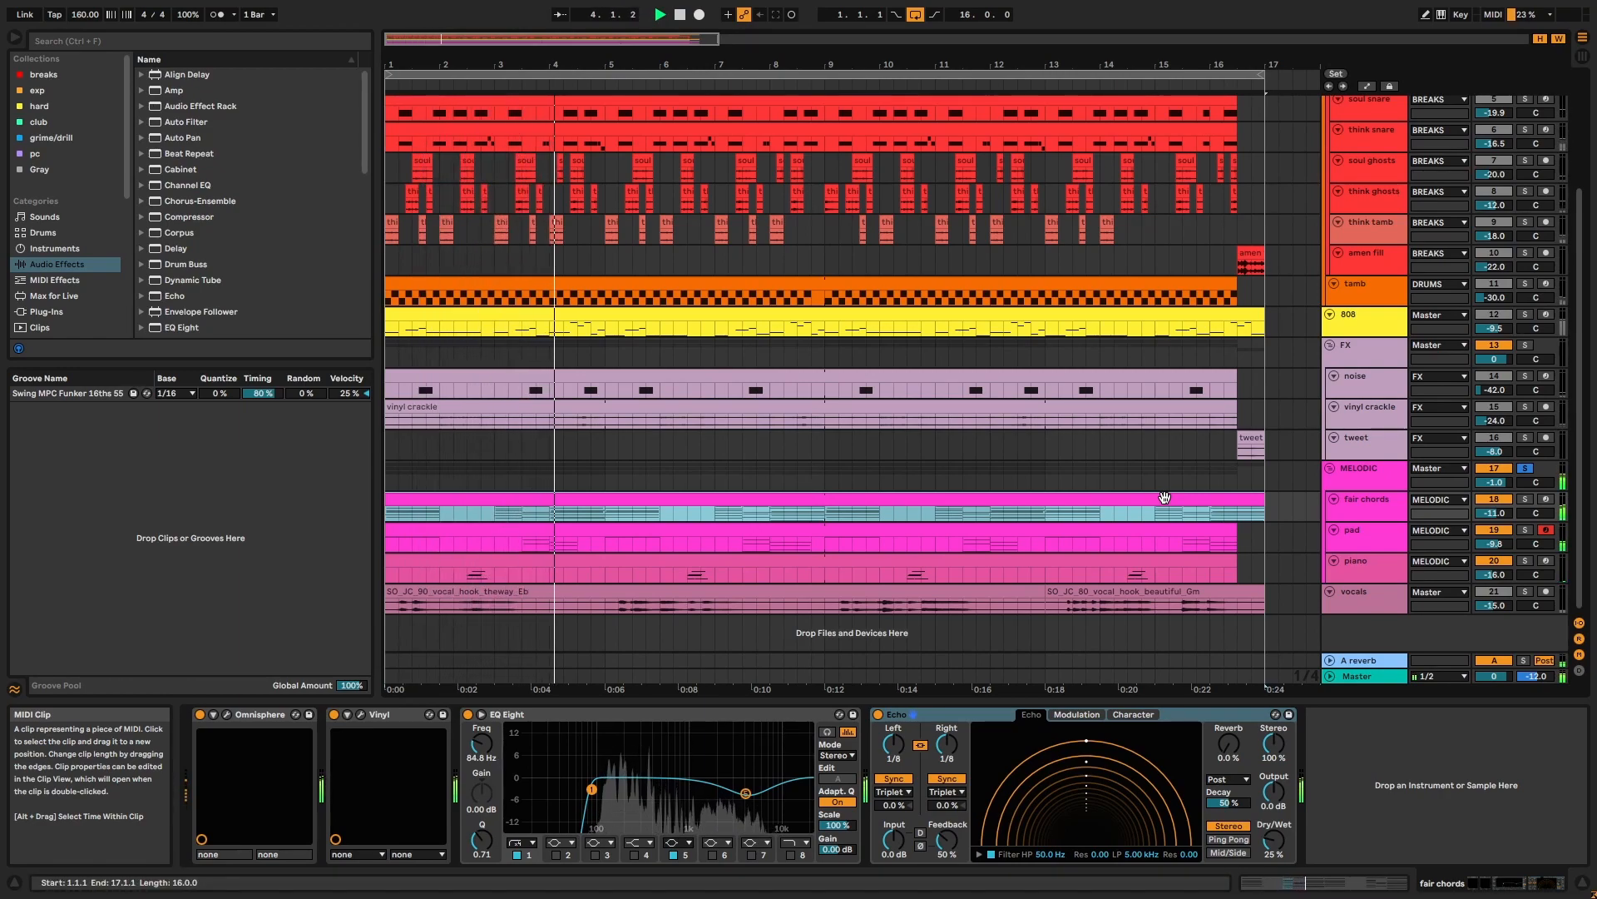
Step: Review the piano track's device chain: Grand Piano, Drum Buss, SerumFX, EQ Eight and Echo
left_click(1386, 568)
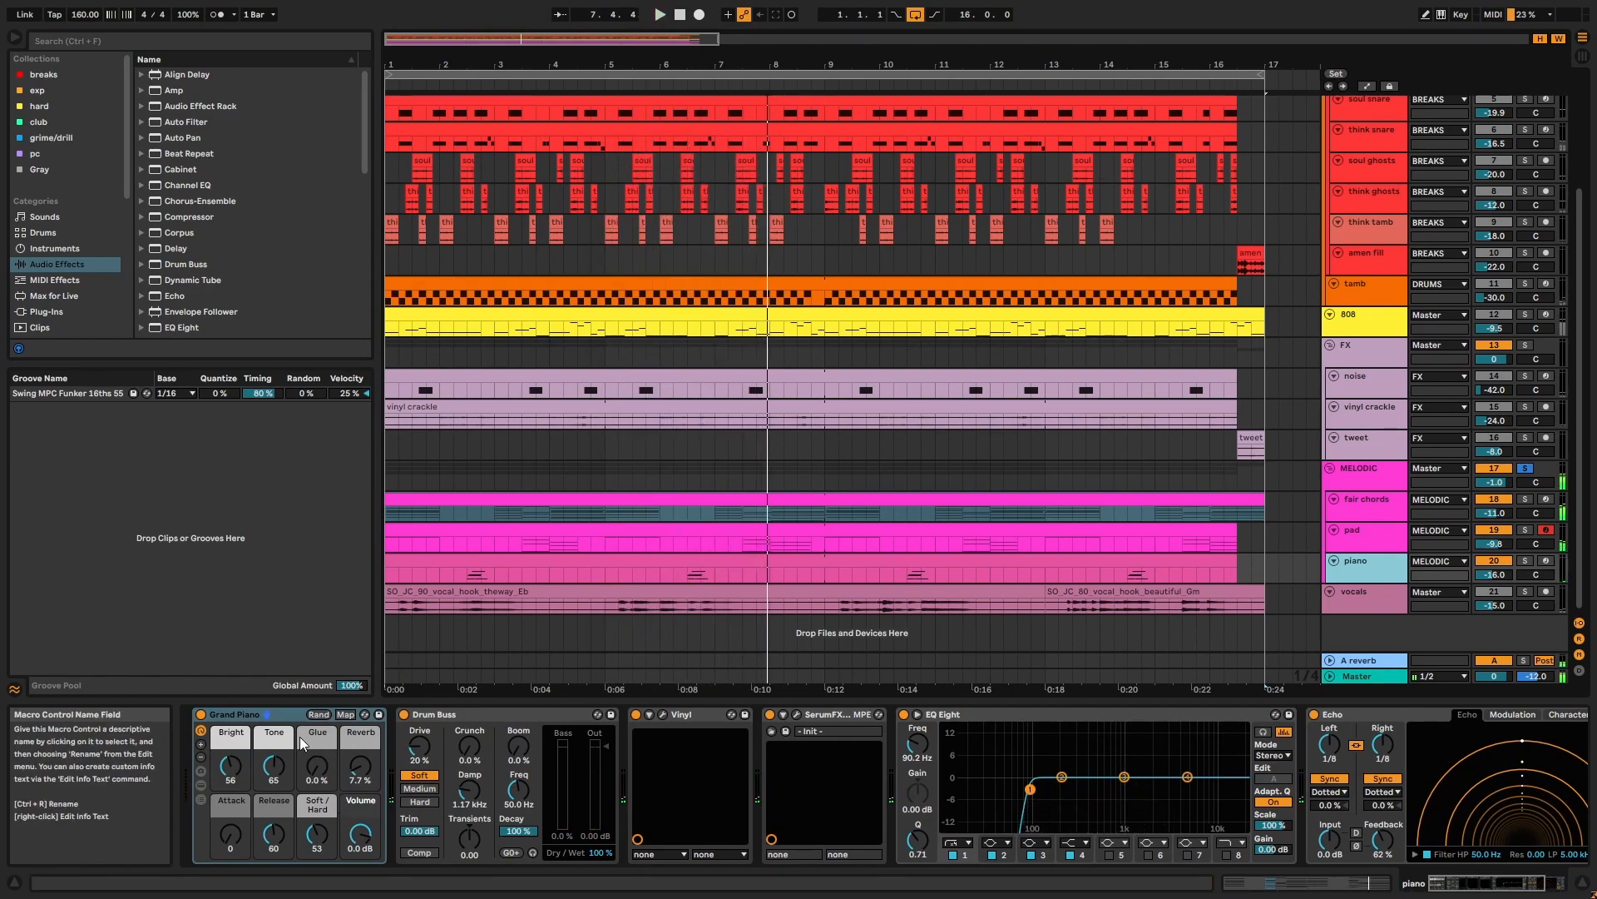
left_click(263, 713)
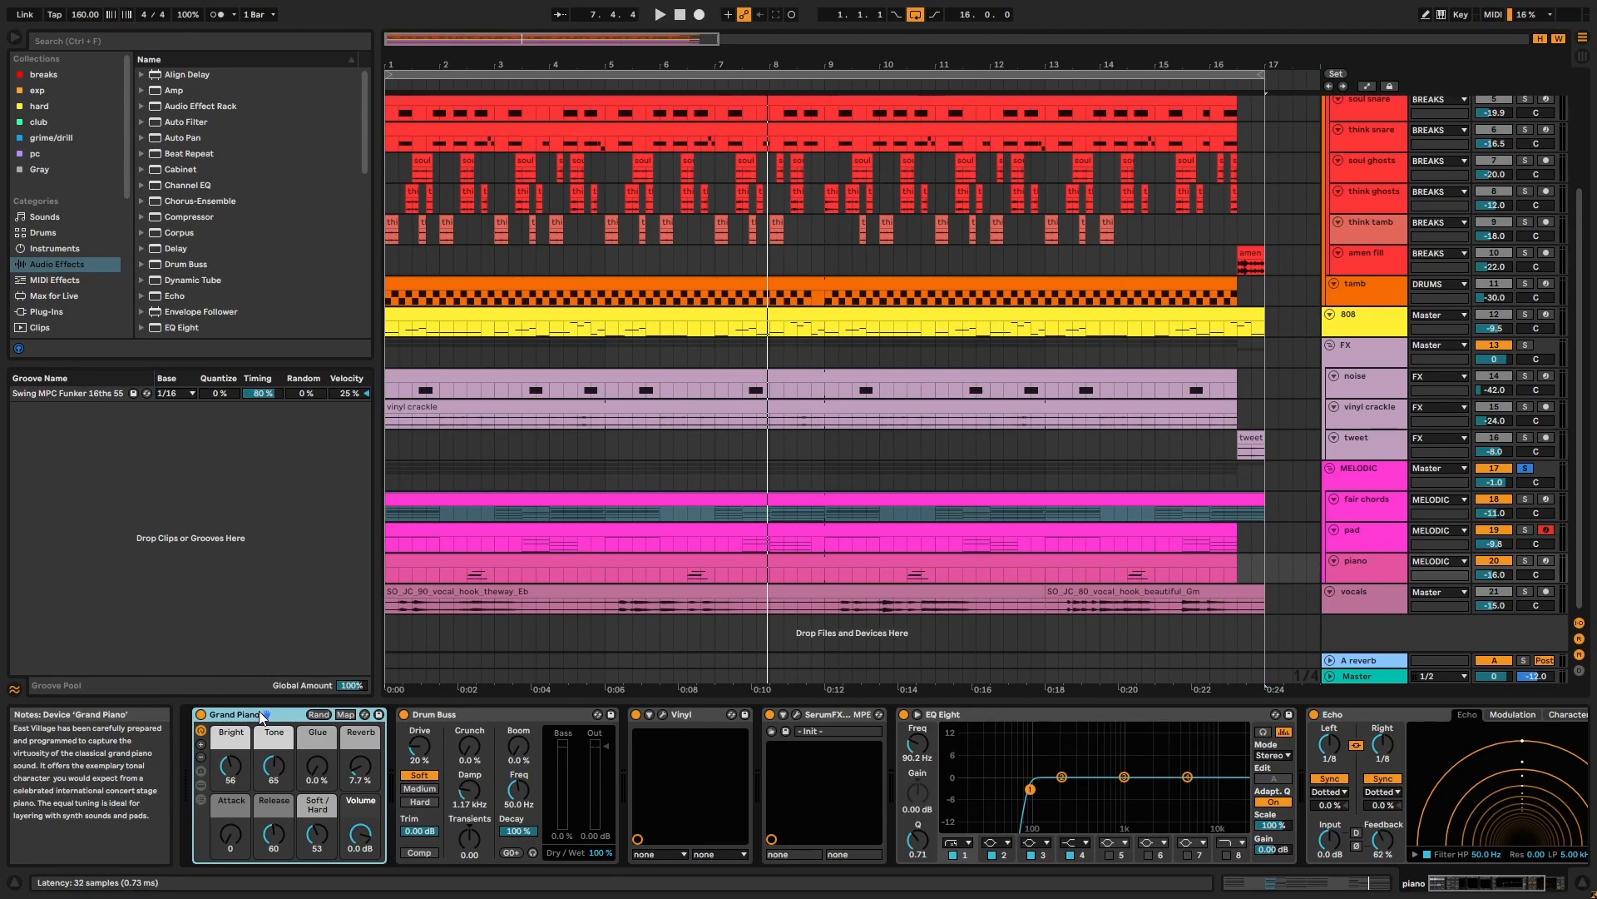
left_click(503, 715)
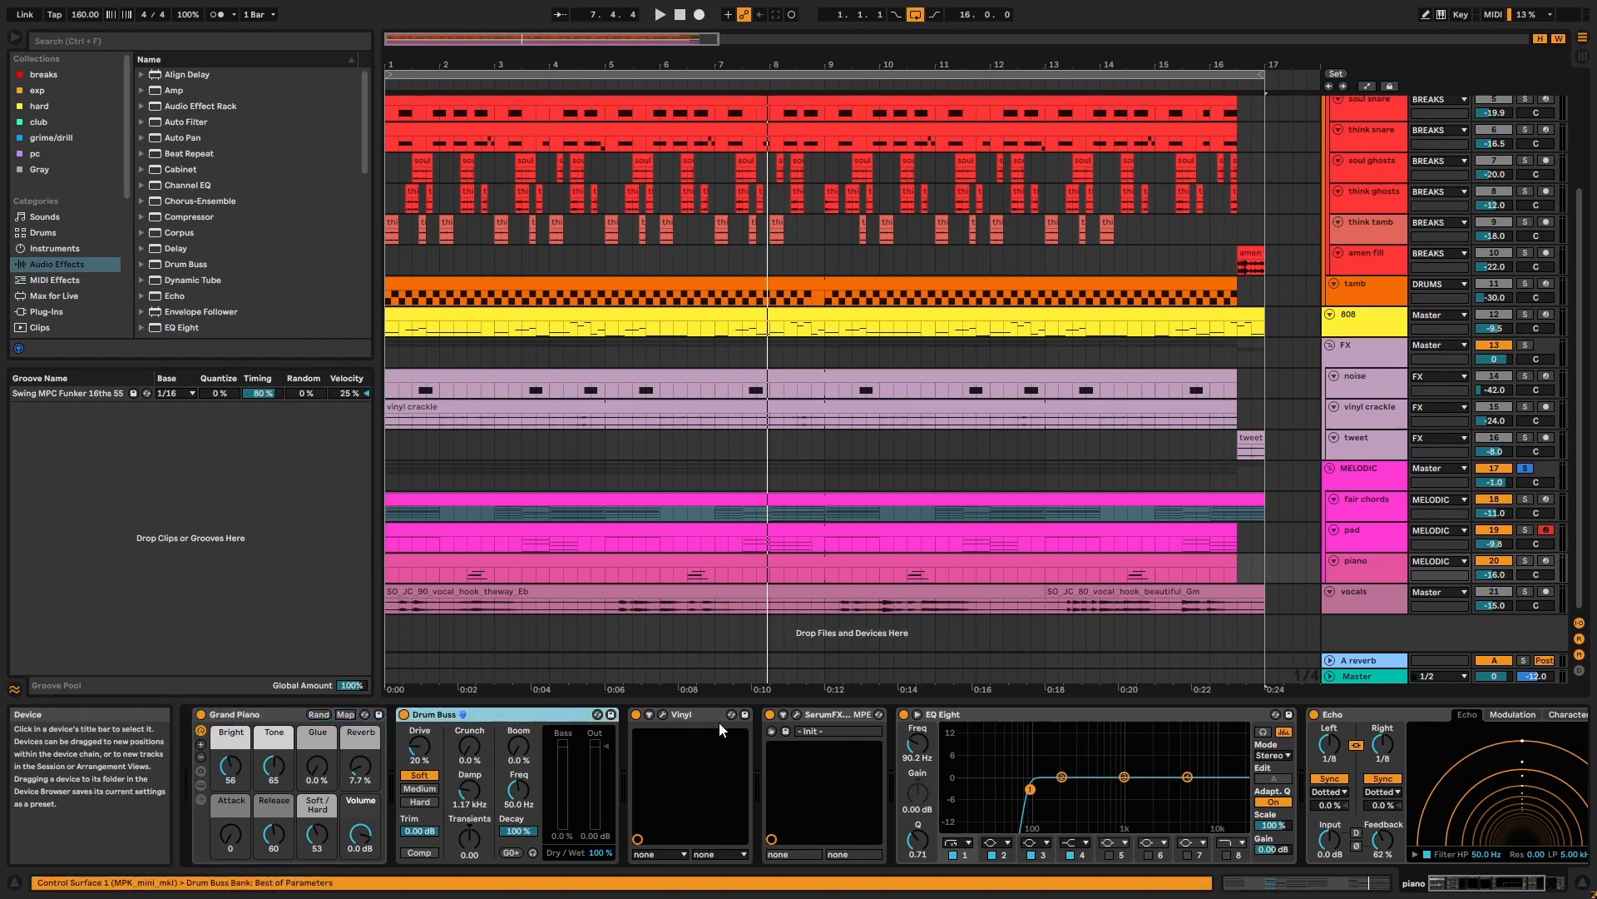
left_click(832, 712)
left_click(960, 719)
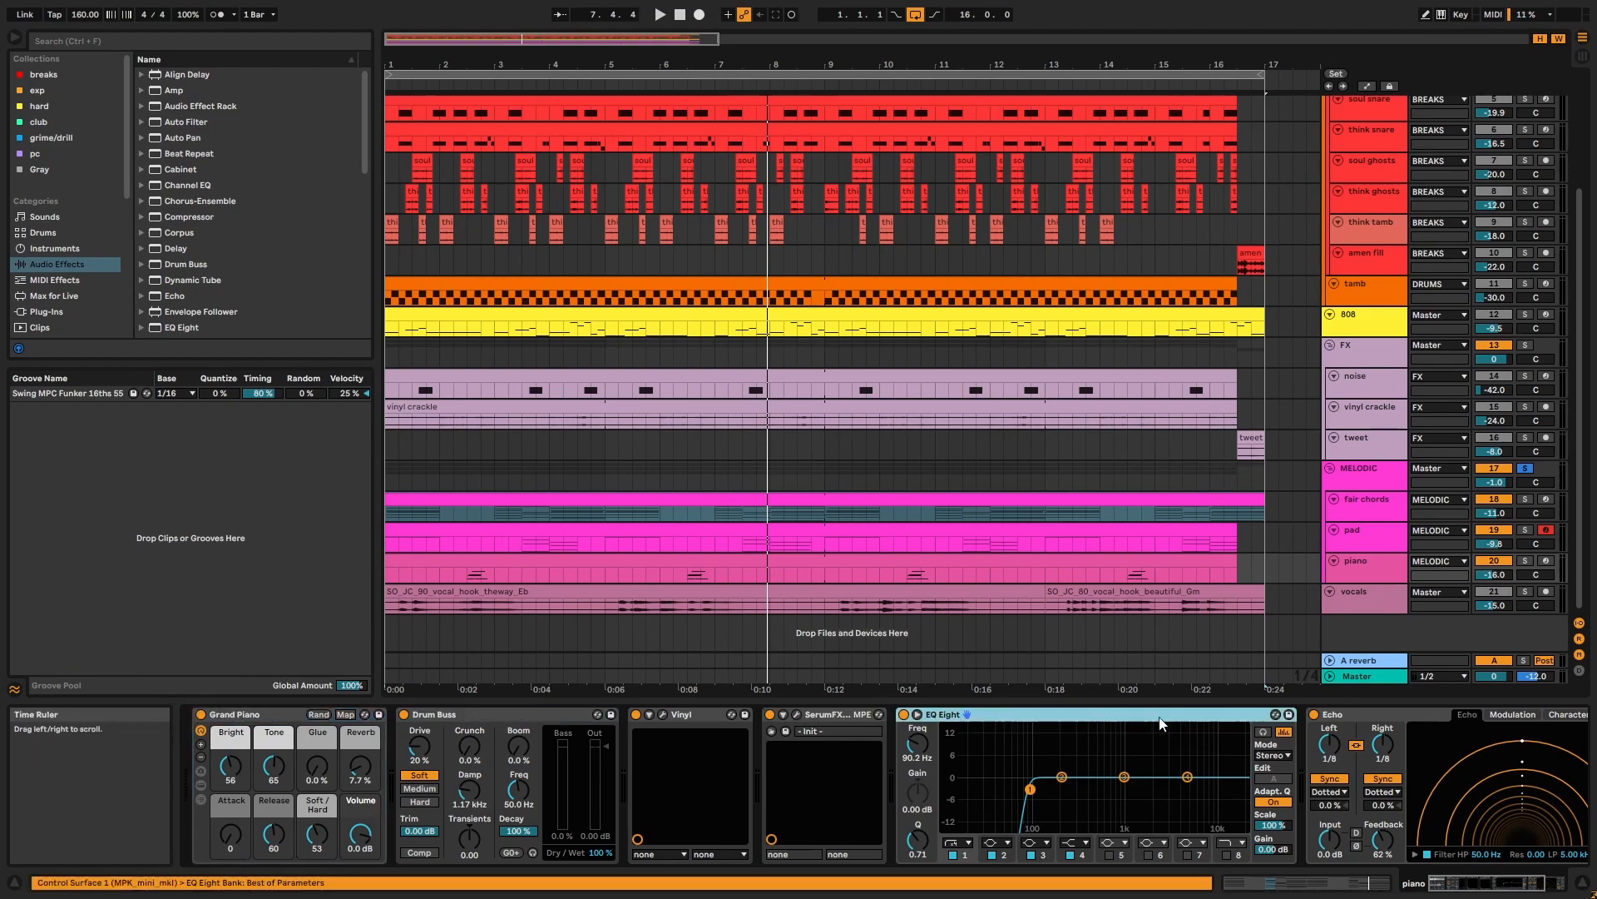
left_click(1390, 714)
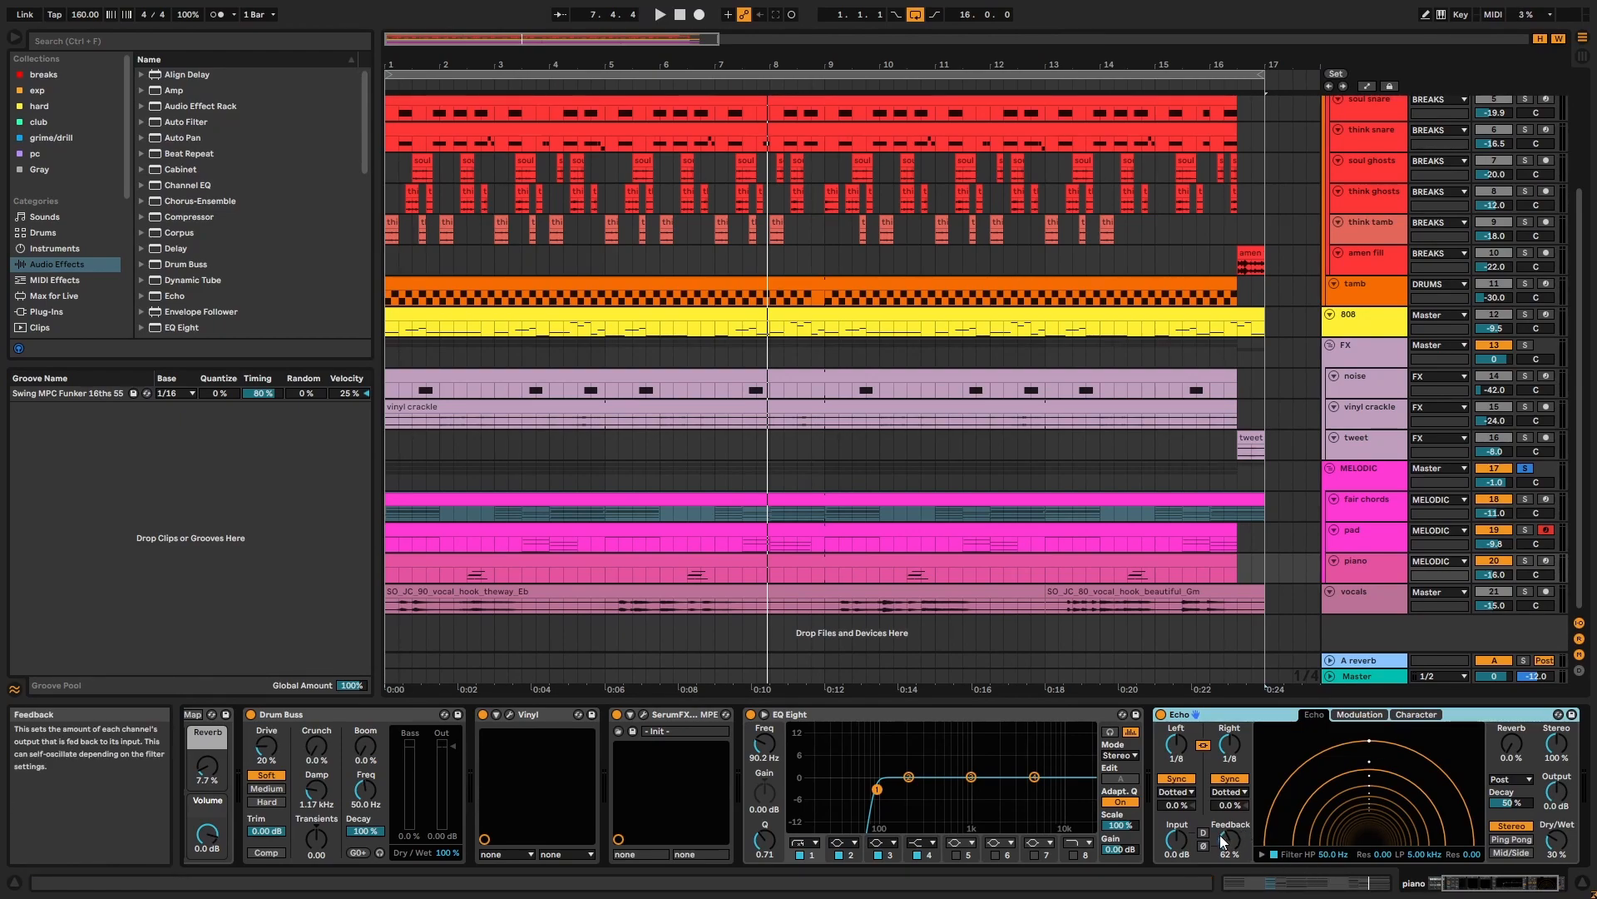
Step: Review the MELODIC group's Drum Buss, Glue Compressor, EQ Eight, Auto Filter and Chorus-Ensemble, and expand the track to view its reverb send
left_click(1371, 483)
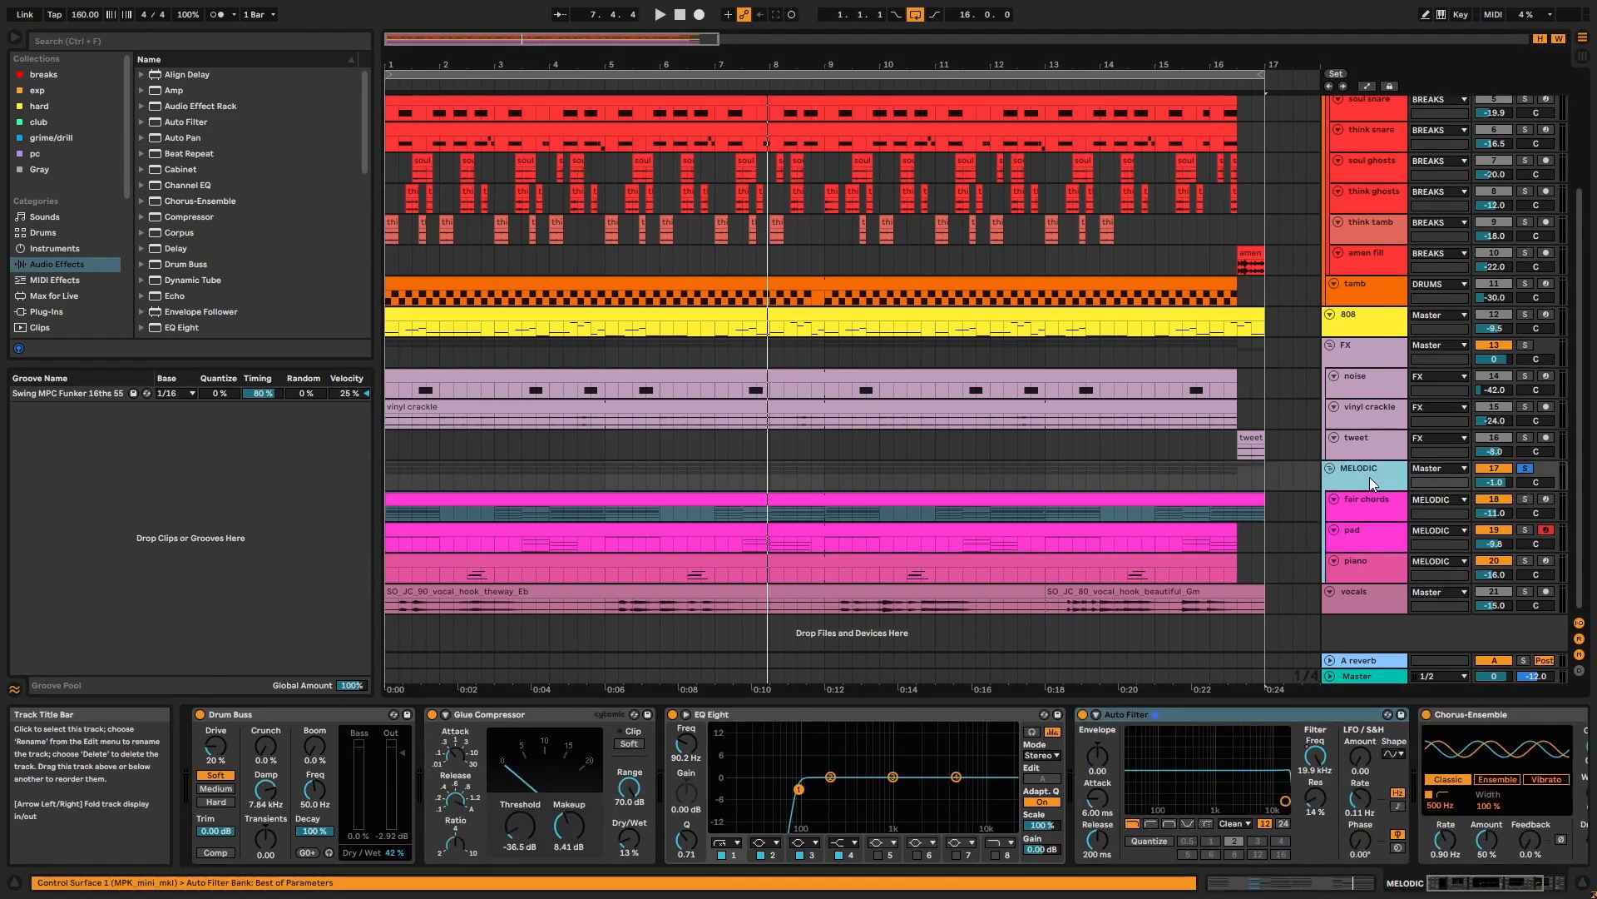
left_click(339, 715)
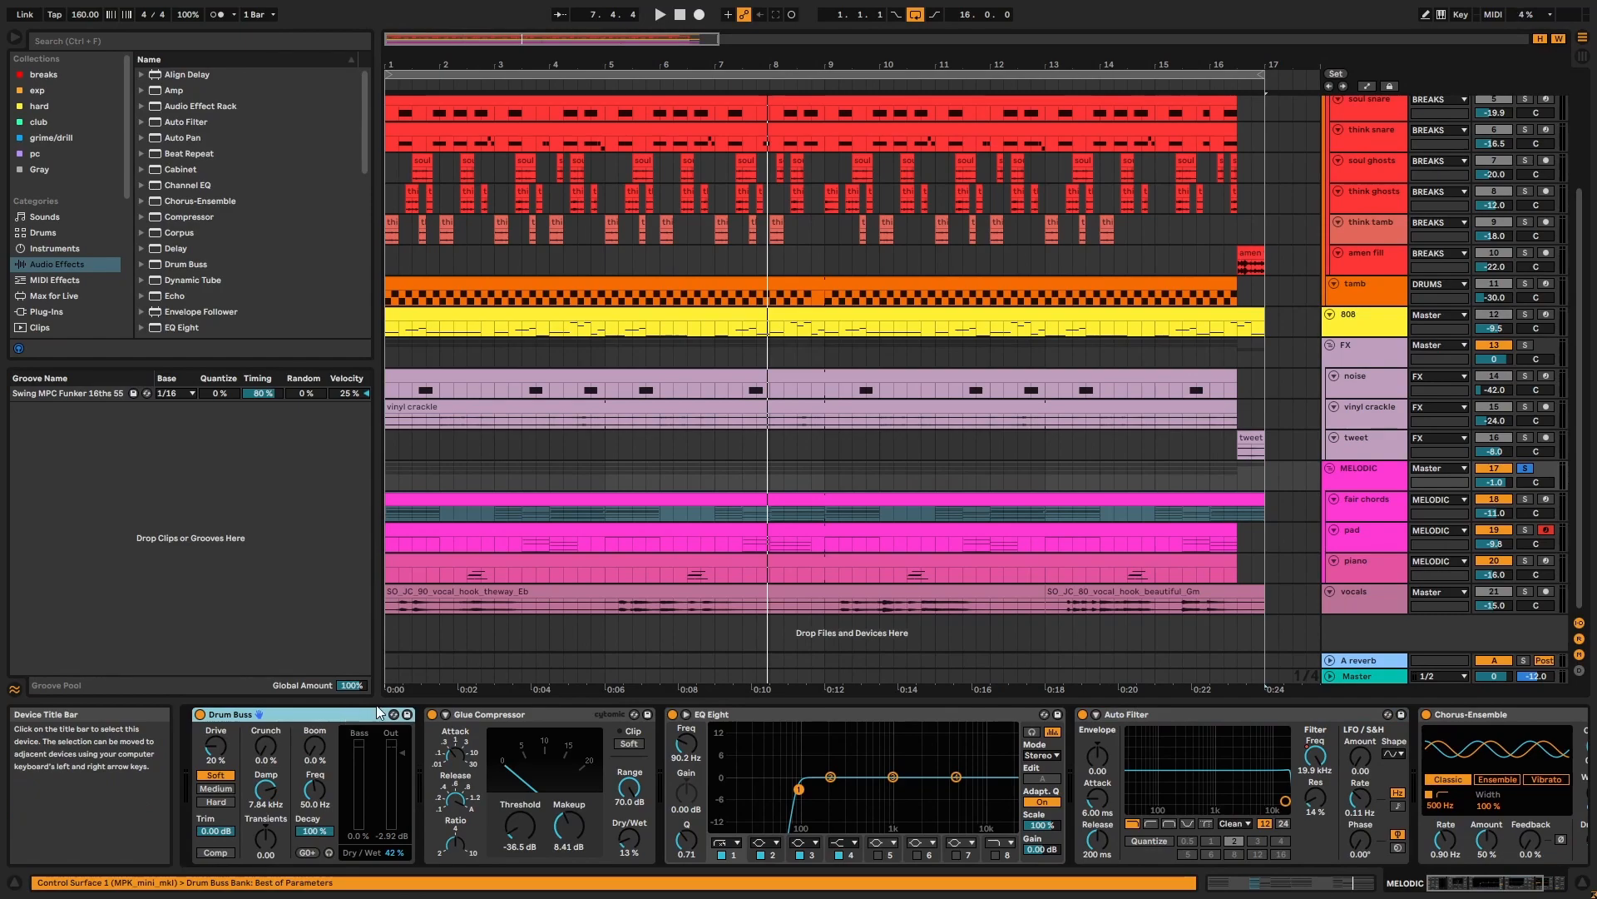
left_click(586, 717)
left_click(742, 717)
left_click(1214, 717)
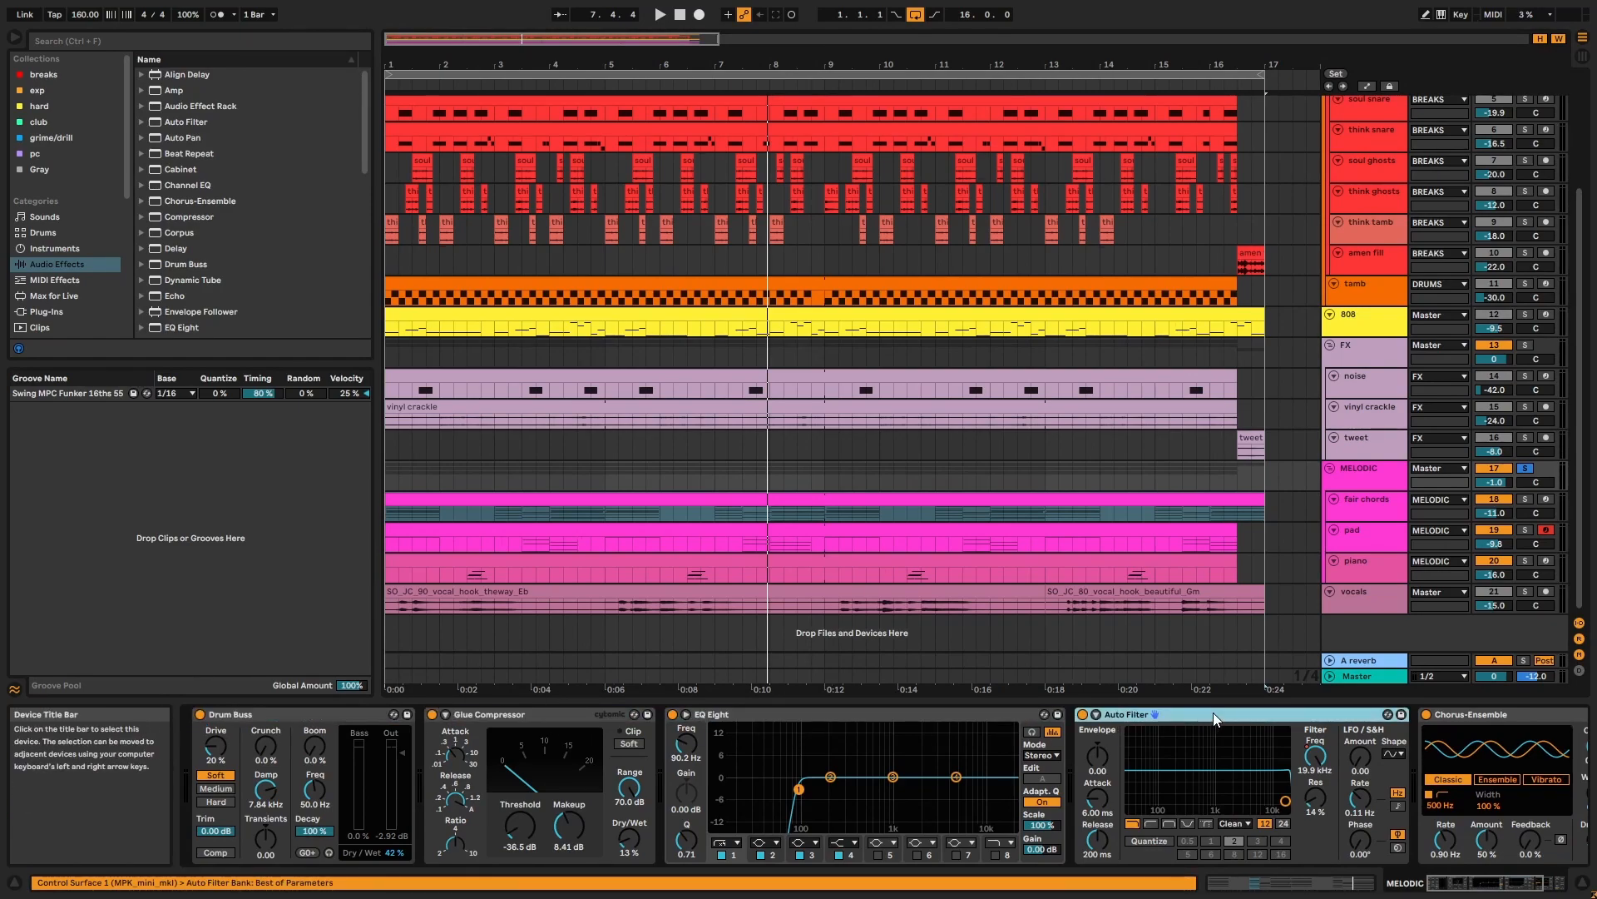
left_click(1498, 717)
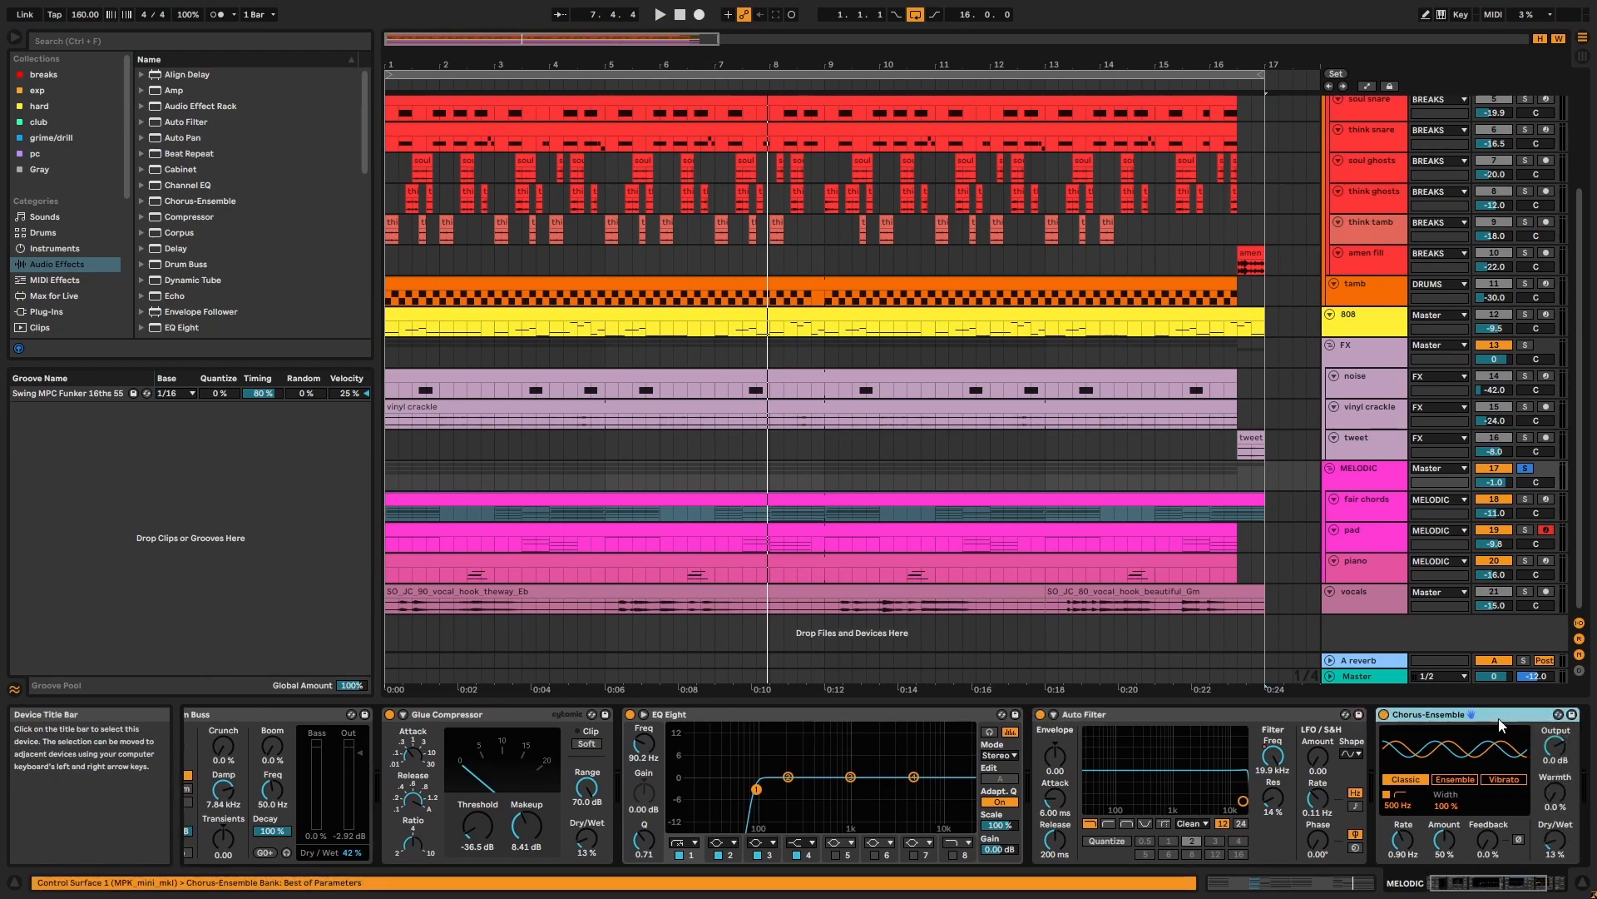
left_click_drag(1394, 489, 1394, 503)
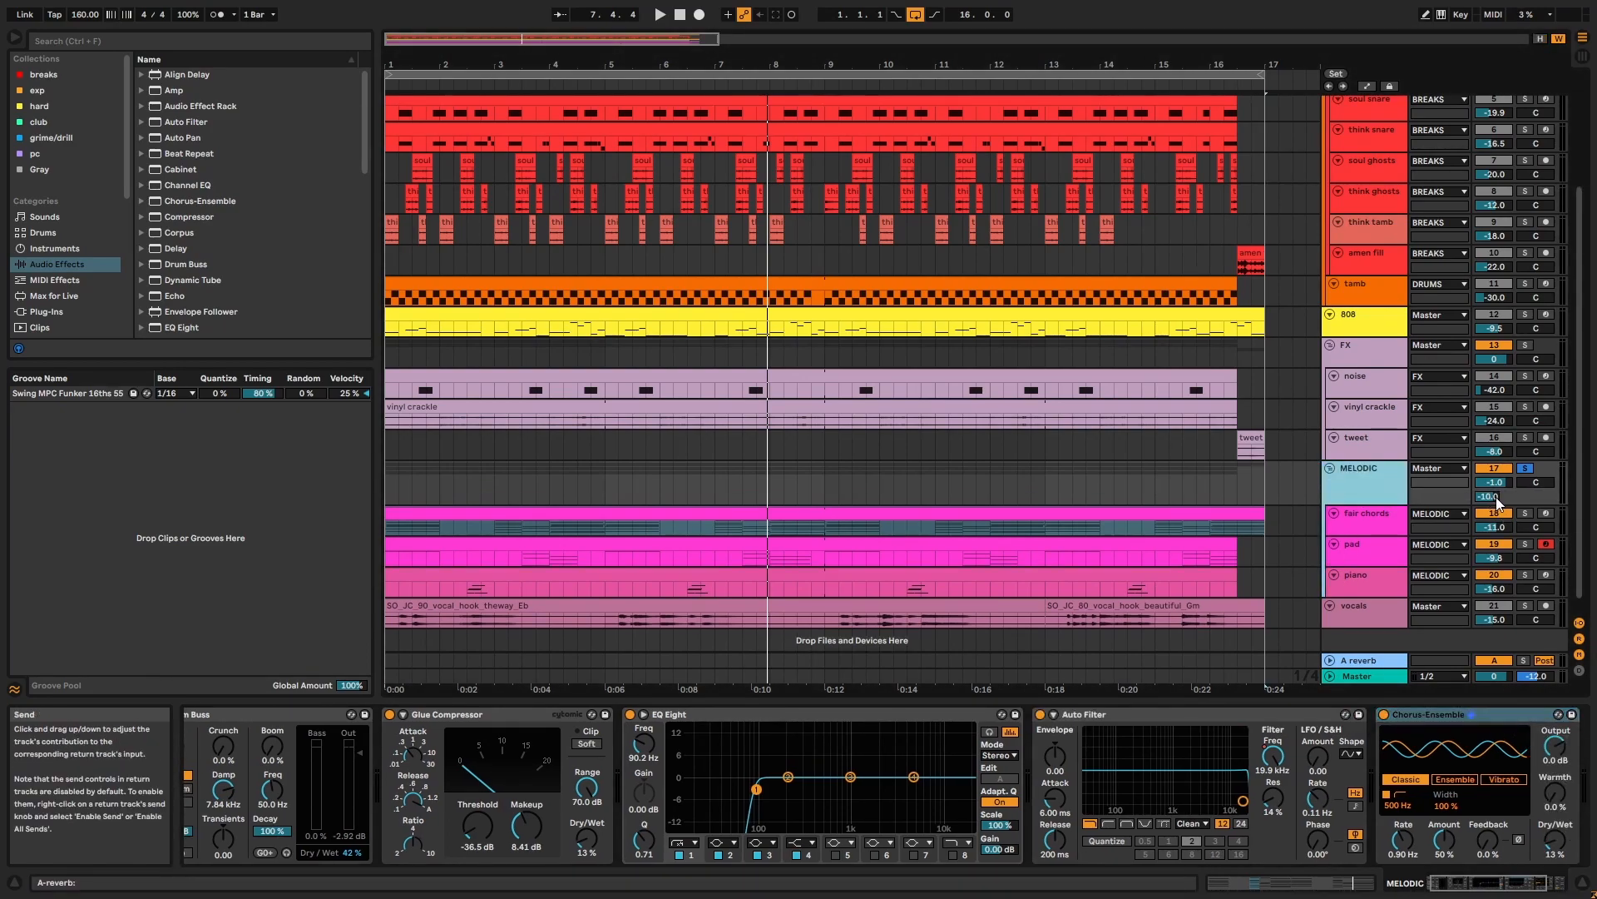
Step: Solo the vocals track, play its vocal hook clip from the start, and place the insert marker at 9.2.1
left_click(783, 602)
key("space")
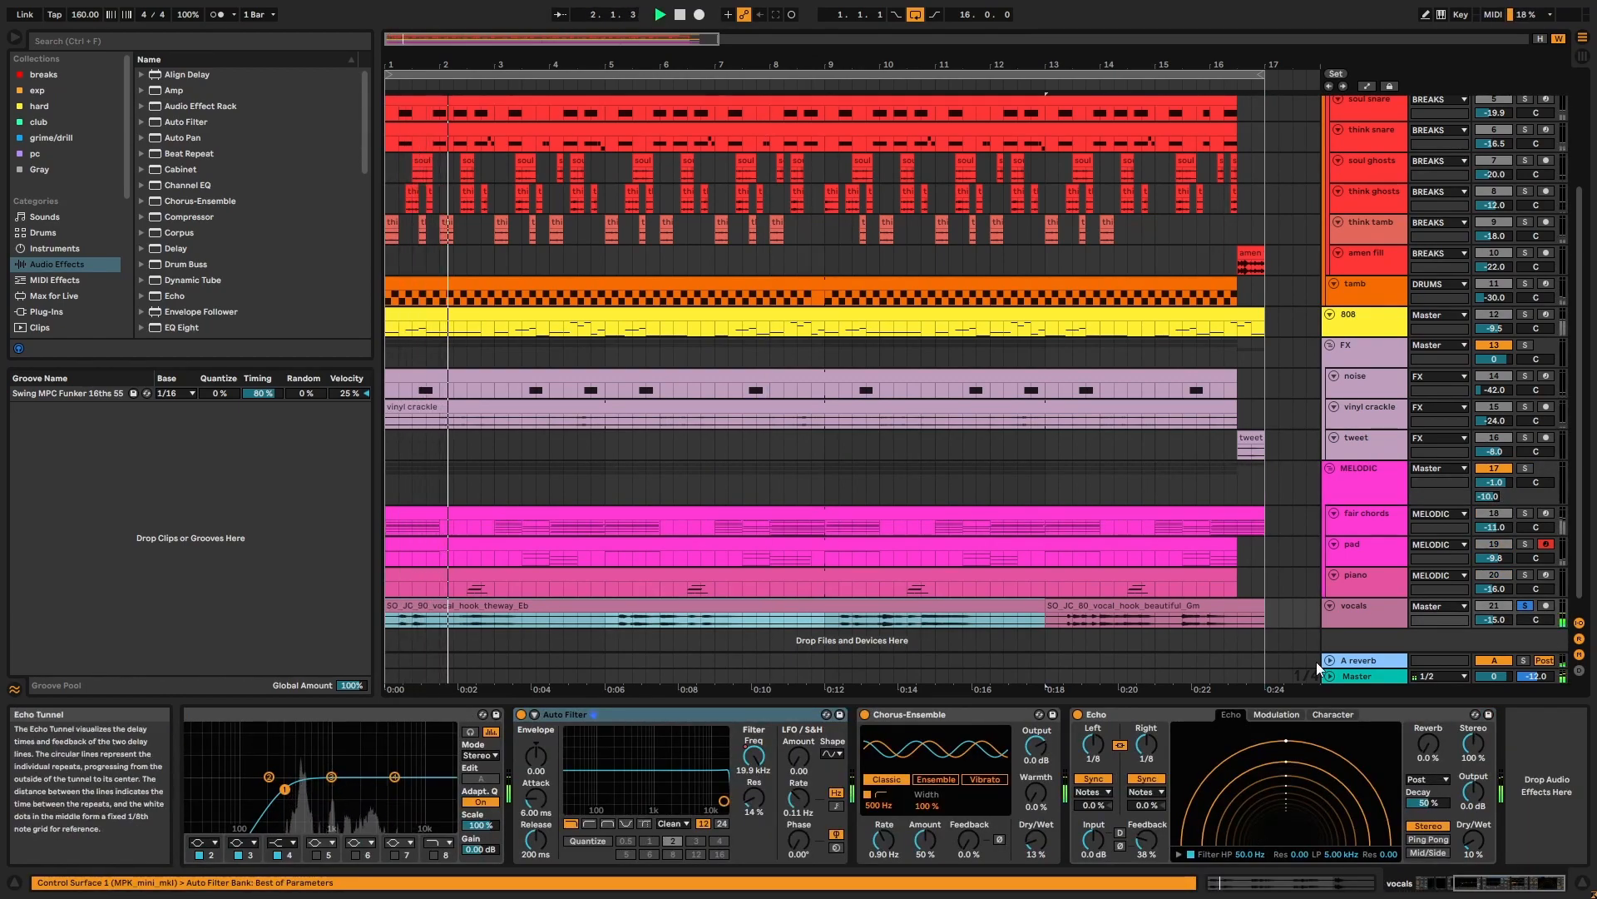
left_click(919, 572)
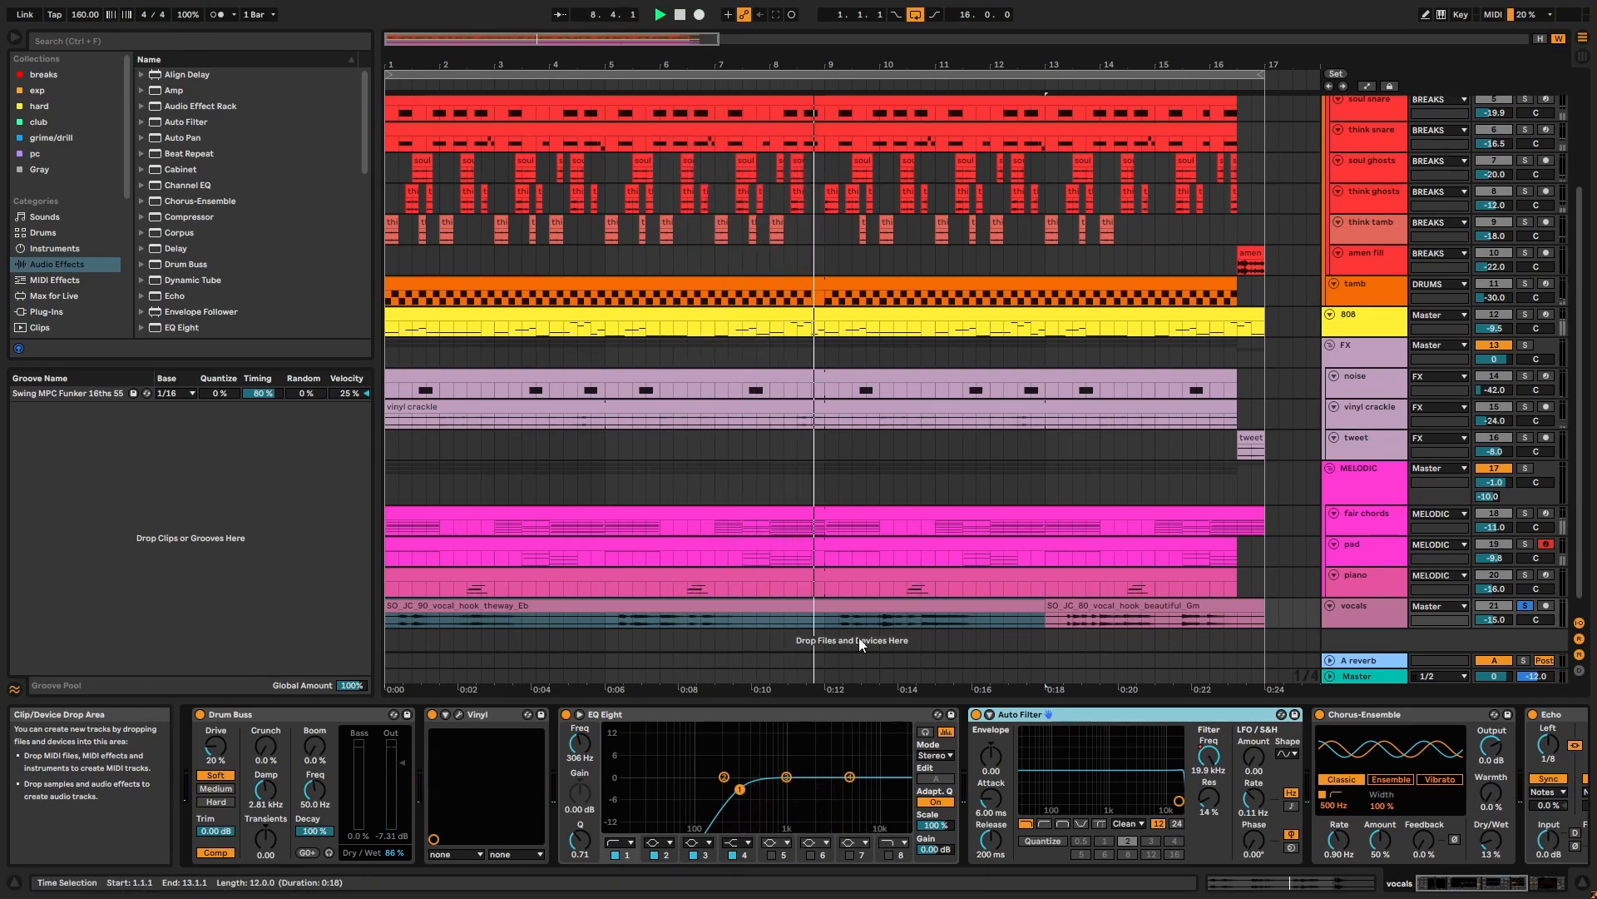
left_click(842, 620)
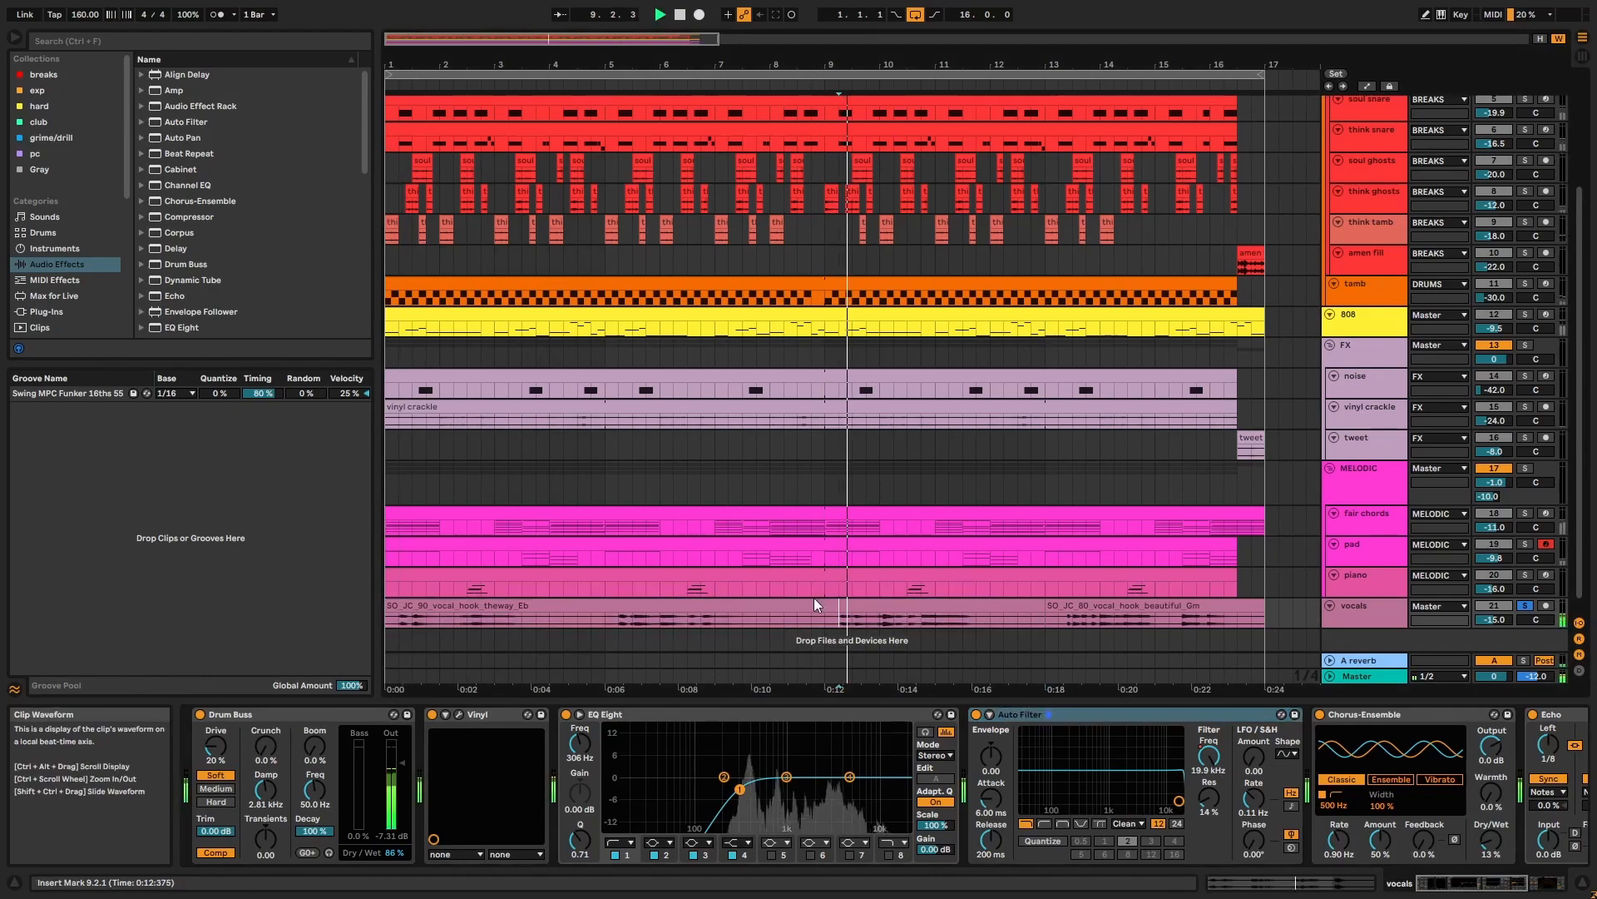
Step: Place the insert marker at 13.2.1 on the vocals track and examine the first vocal hook clip's warp, formants and pitch settings
left_click(1056, 621)
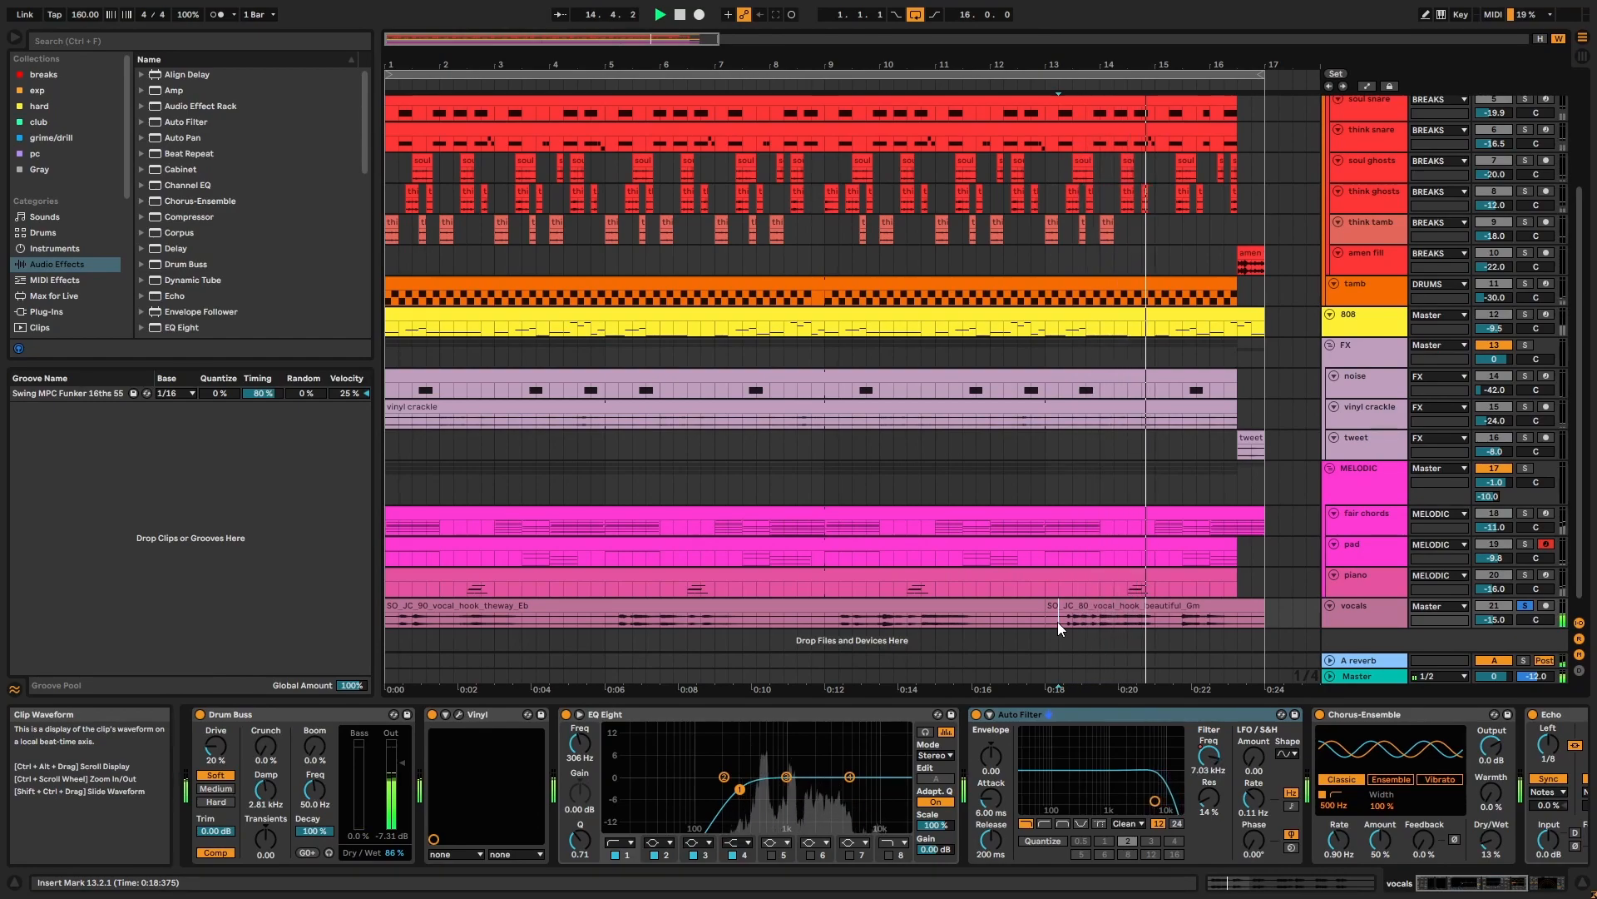
left_click(961, 605)
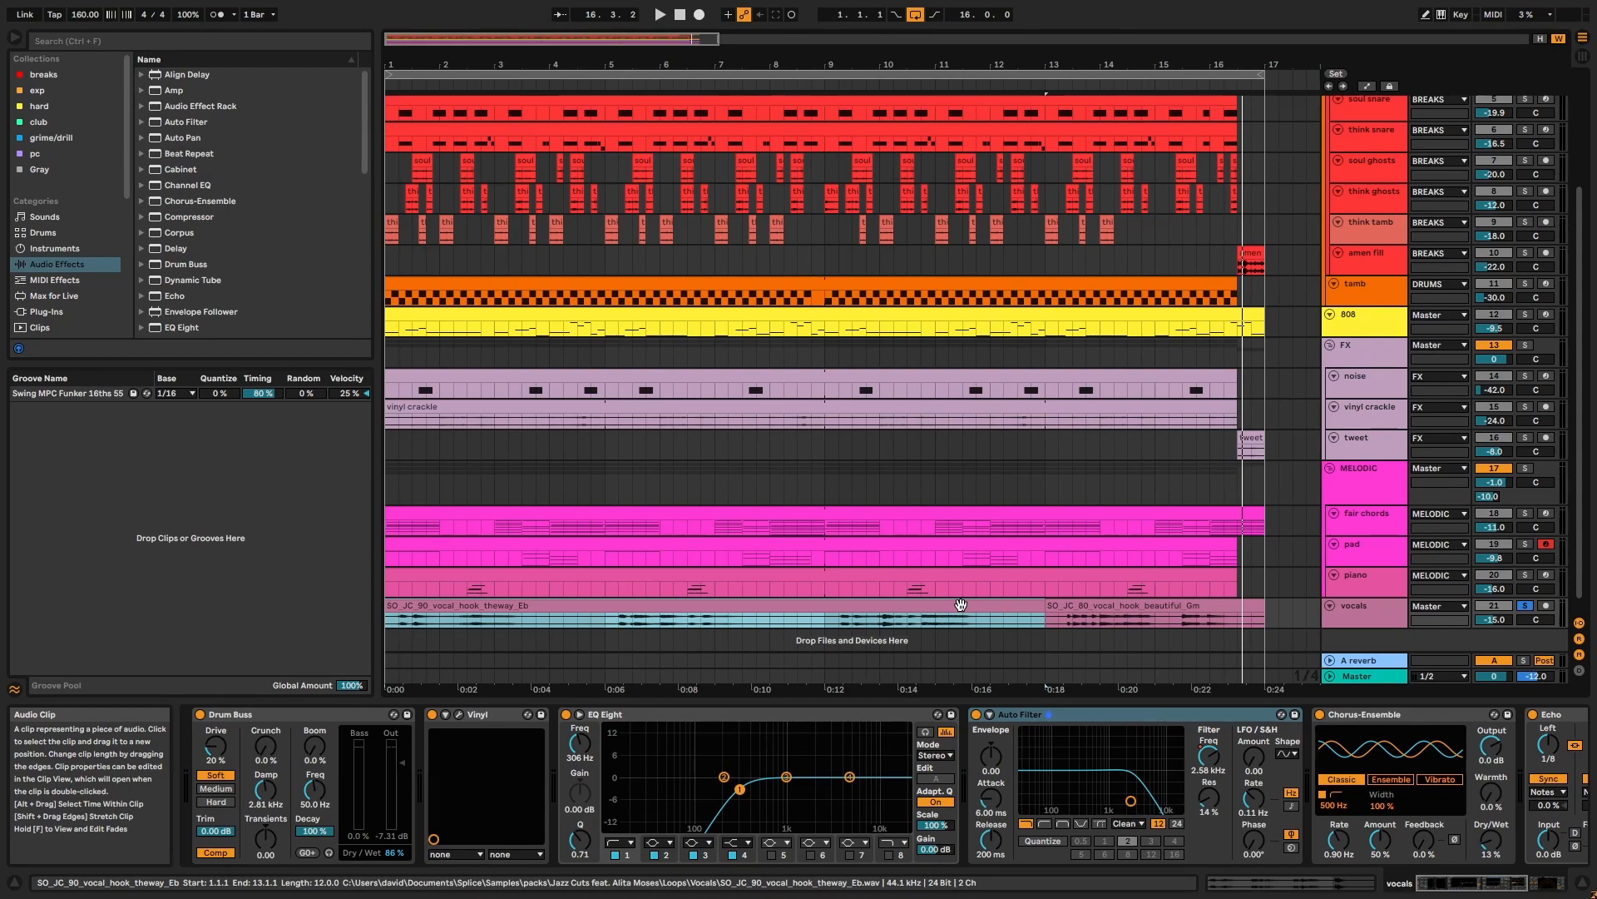
double_click(964, 605)
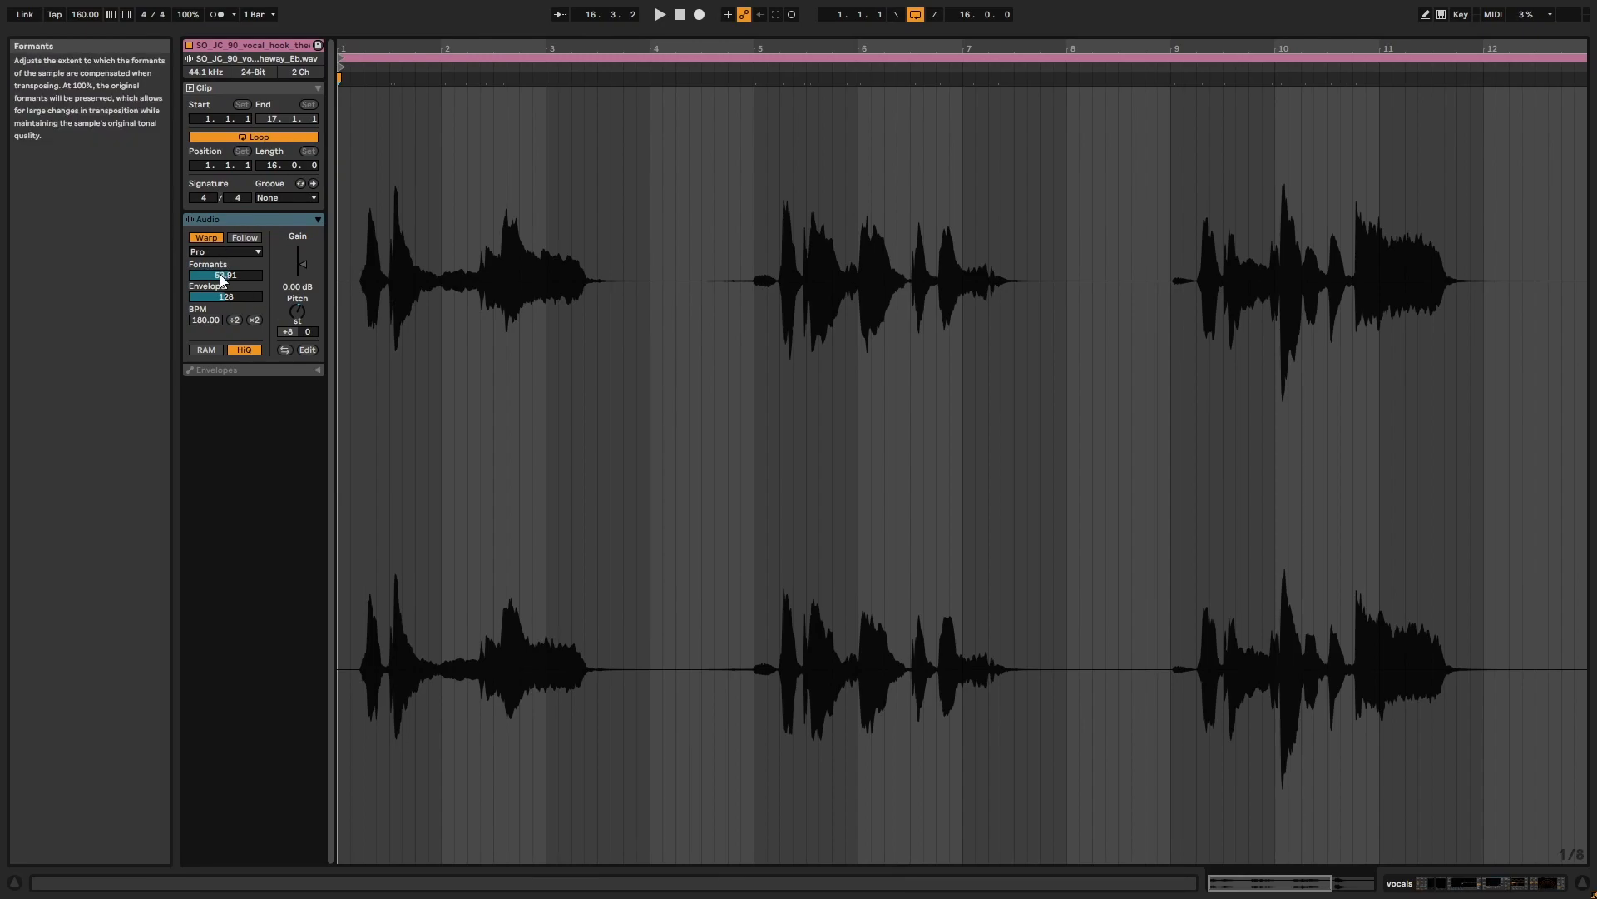
key("shift+Tab")
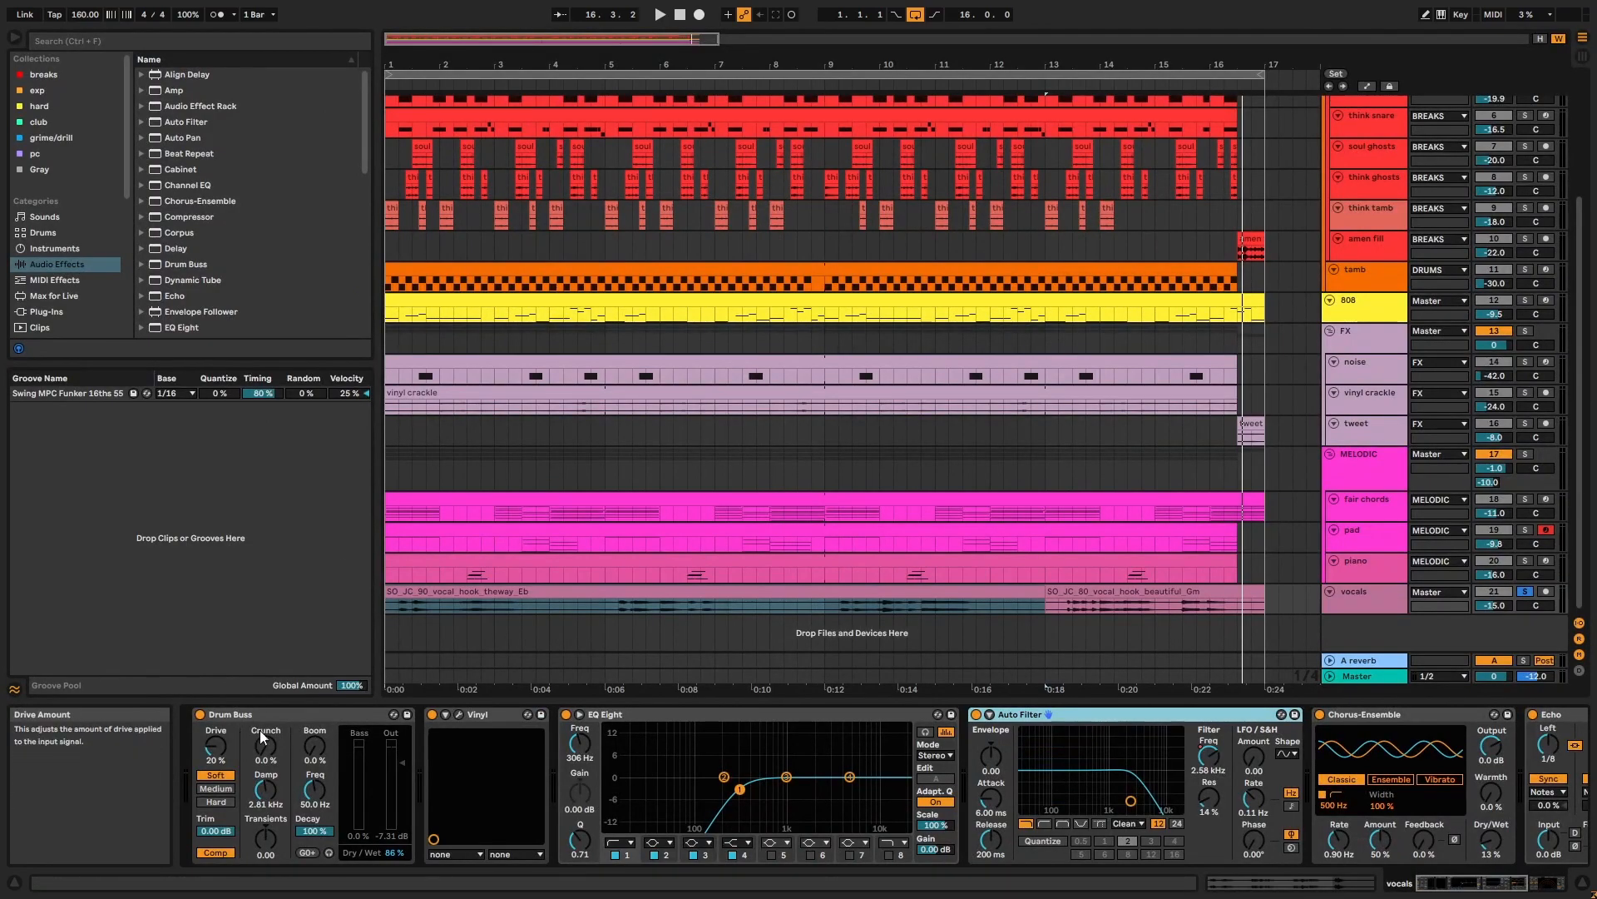
Step: Play the vocals from the start and compare them with the Drum Buss compressor switched off and back on
left_click(311, 718)
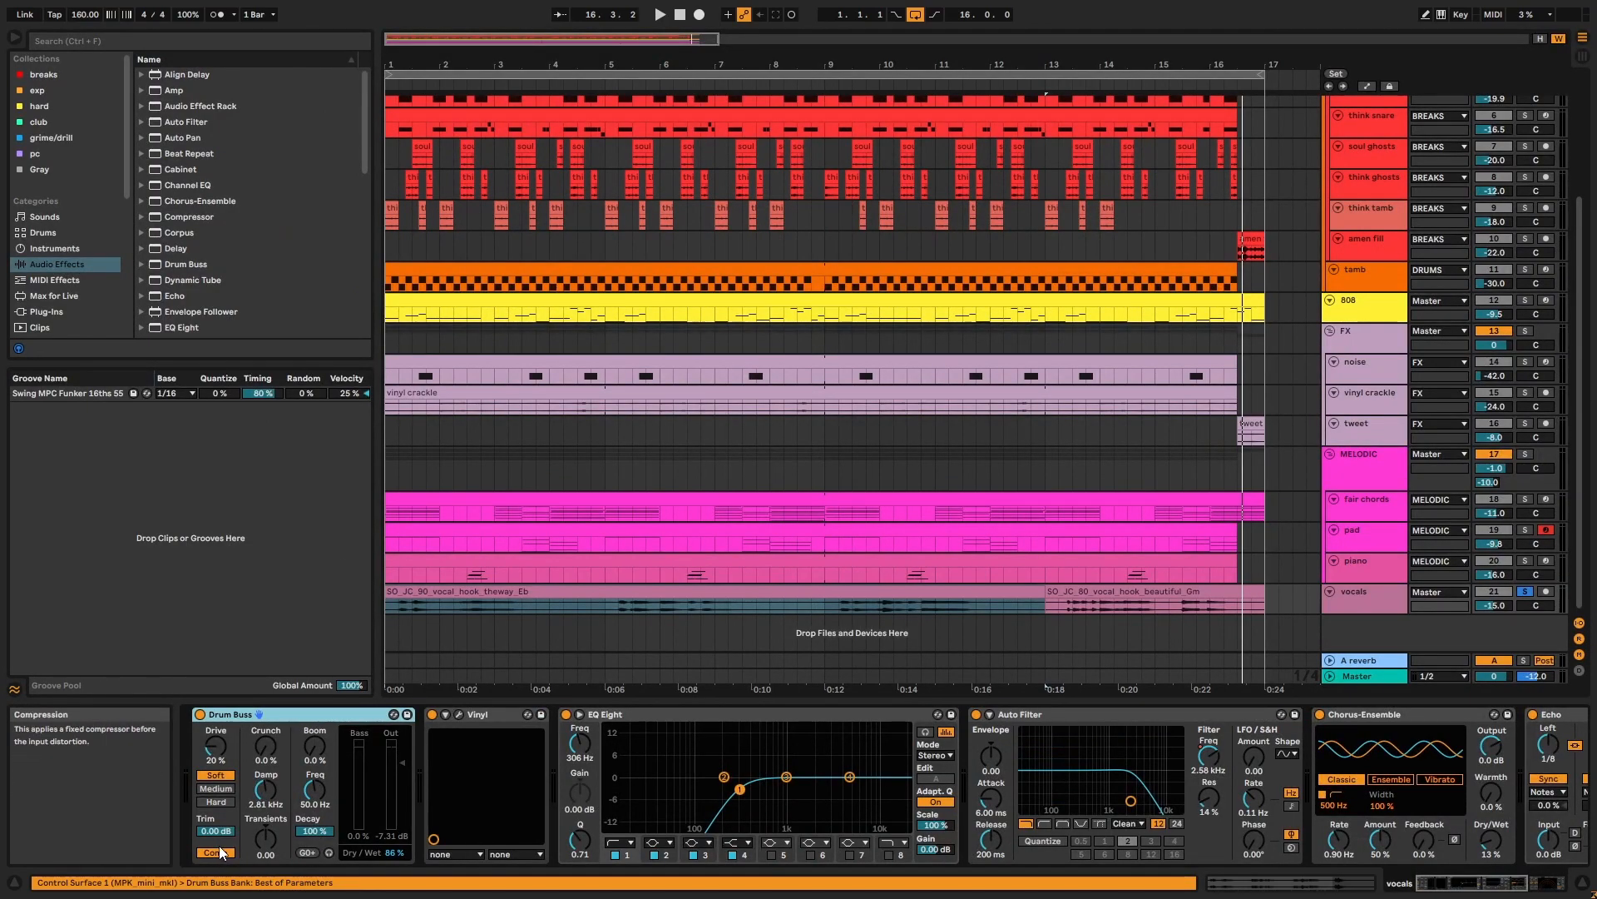
left_click(473, 610)
key("space")
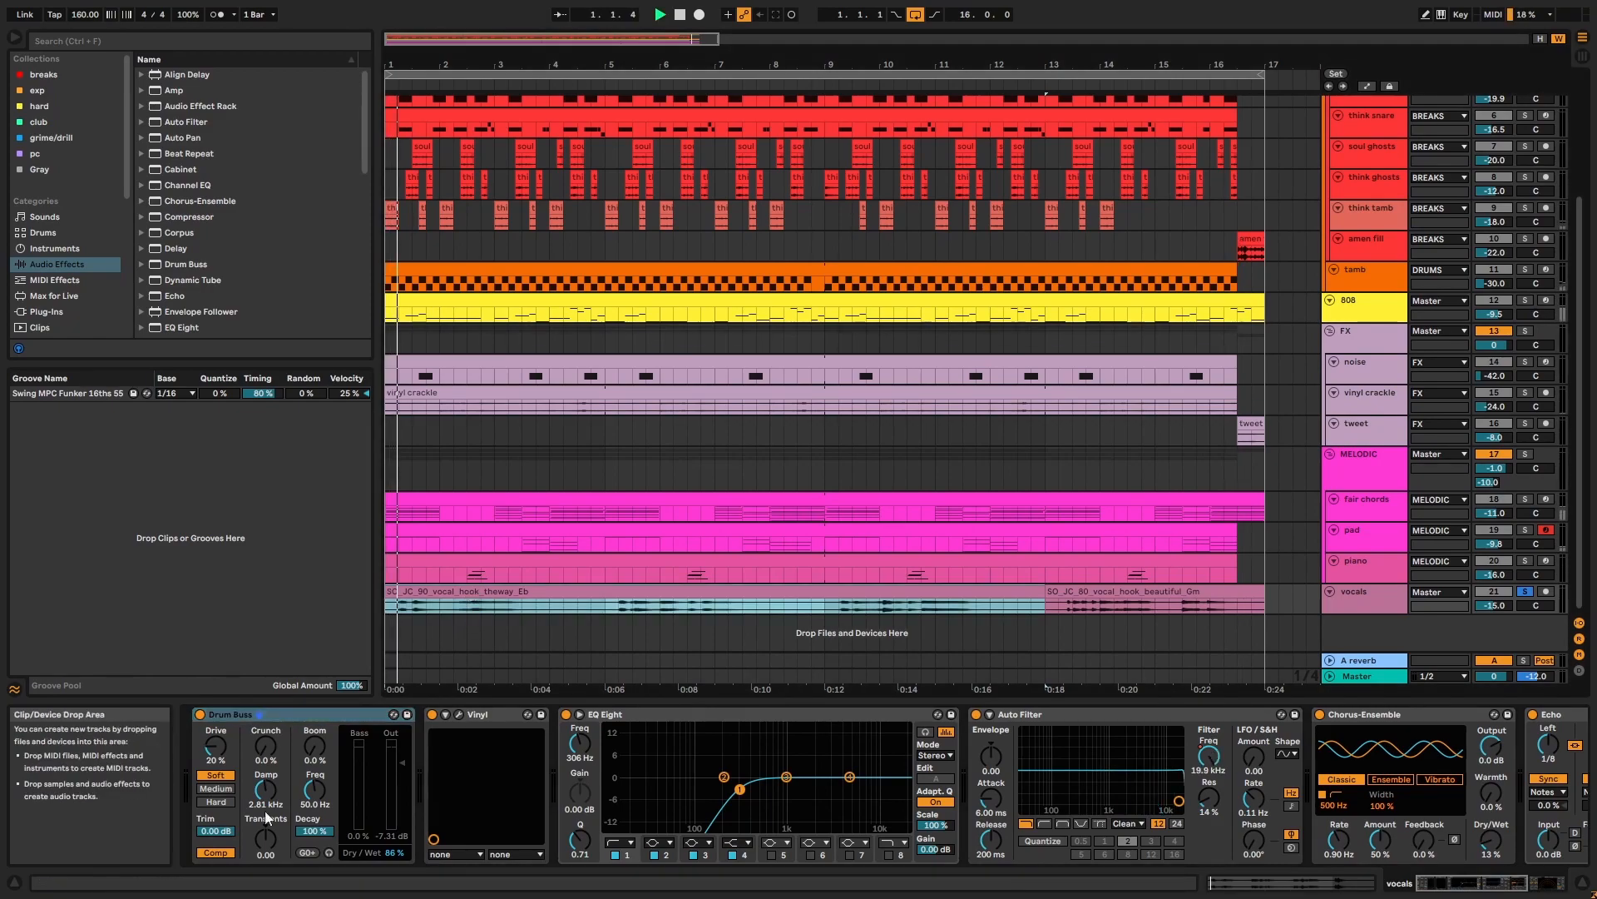
left_click(216, 852)
key("space")
key("space")
left_click(215, 851)
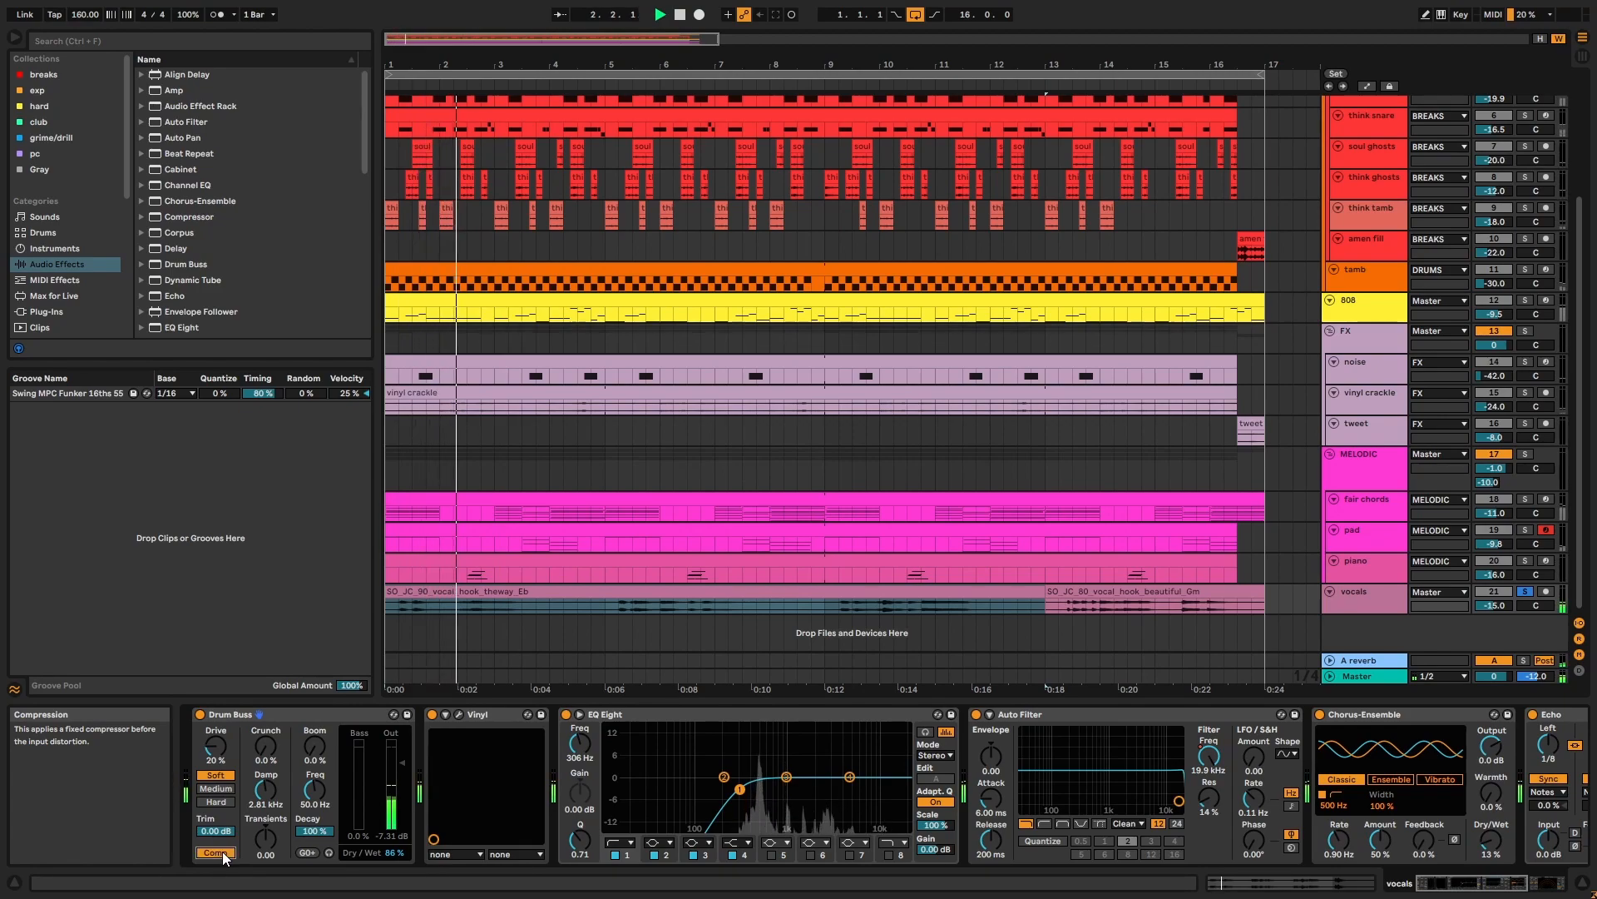
Step: Review the rest of the vocals track's device chain: Vinyl, EQ Eight, Auto Filter, Chorus-Ensemble and Echo
left_click(499, 719)
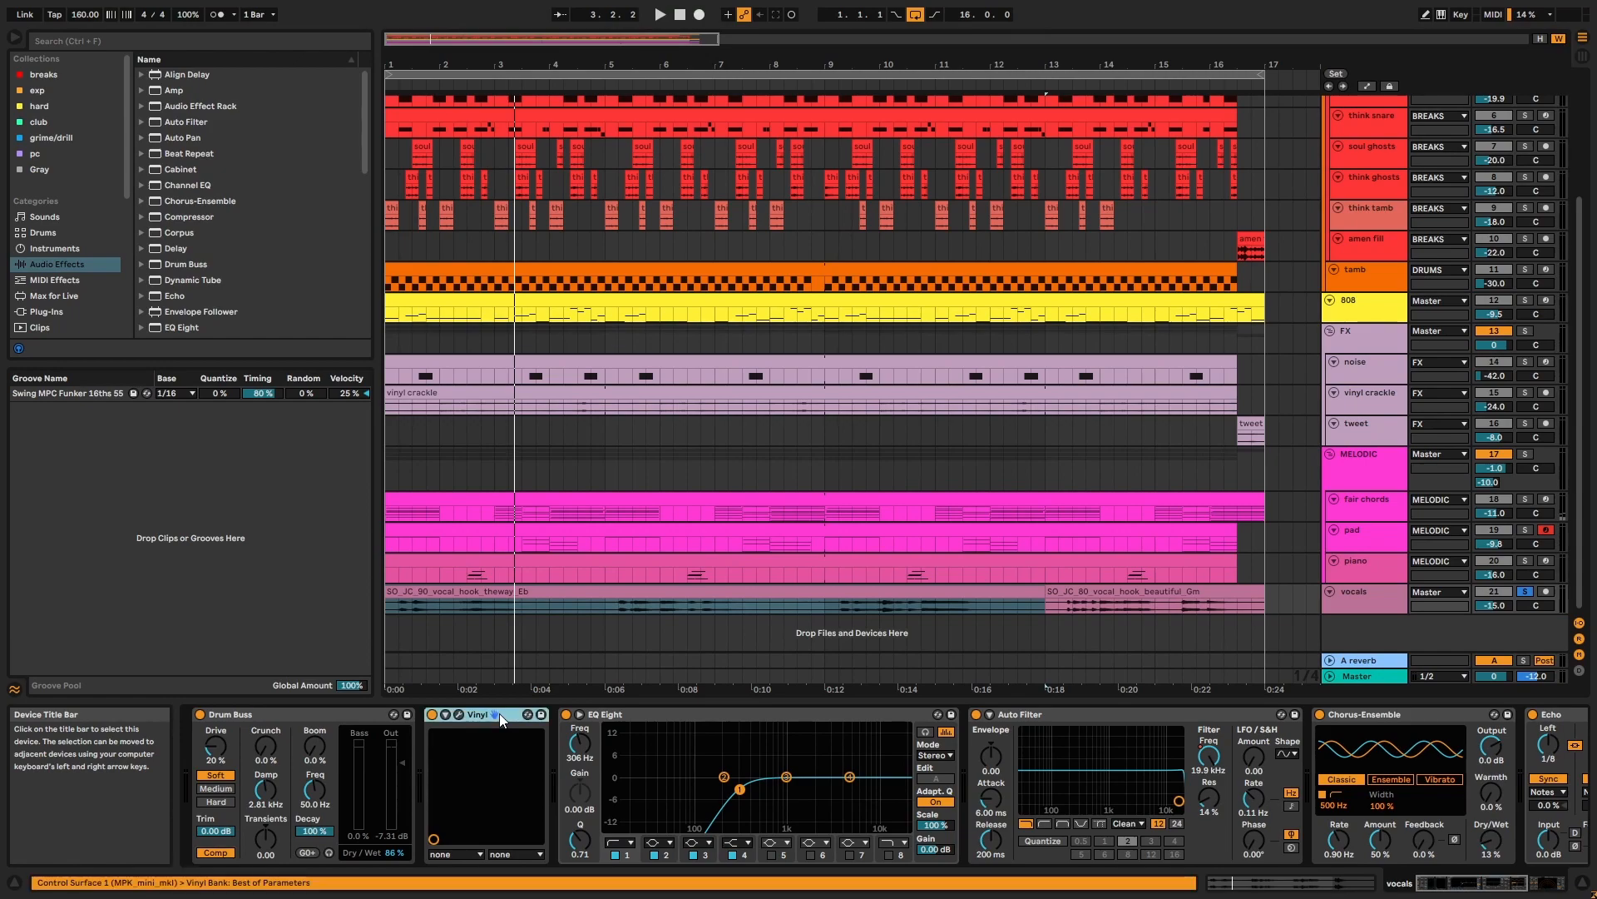
left_click(682, 713)
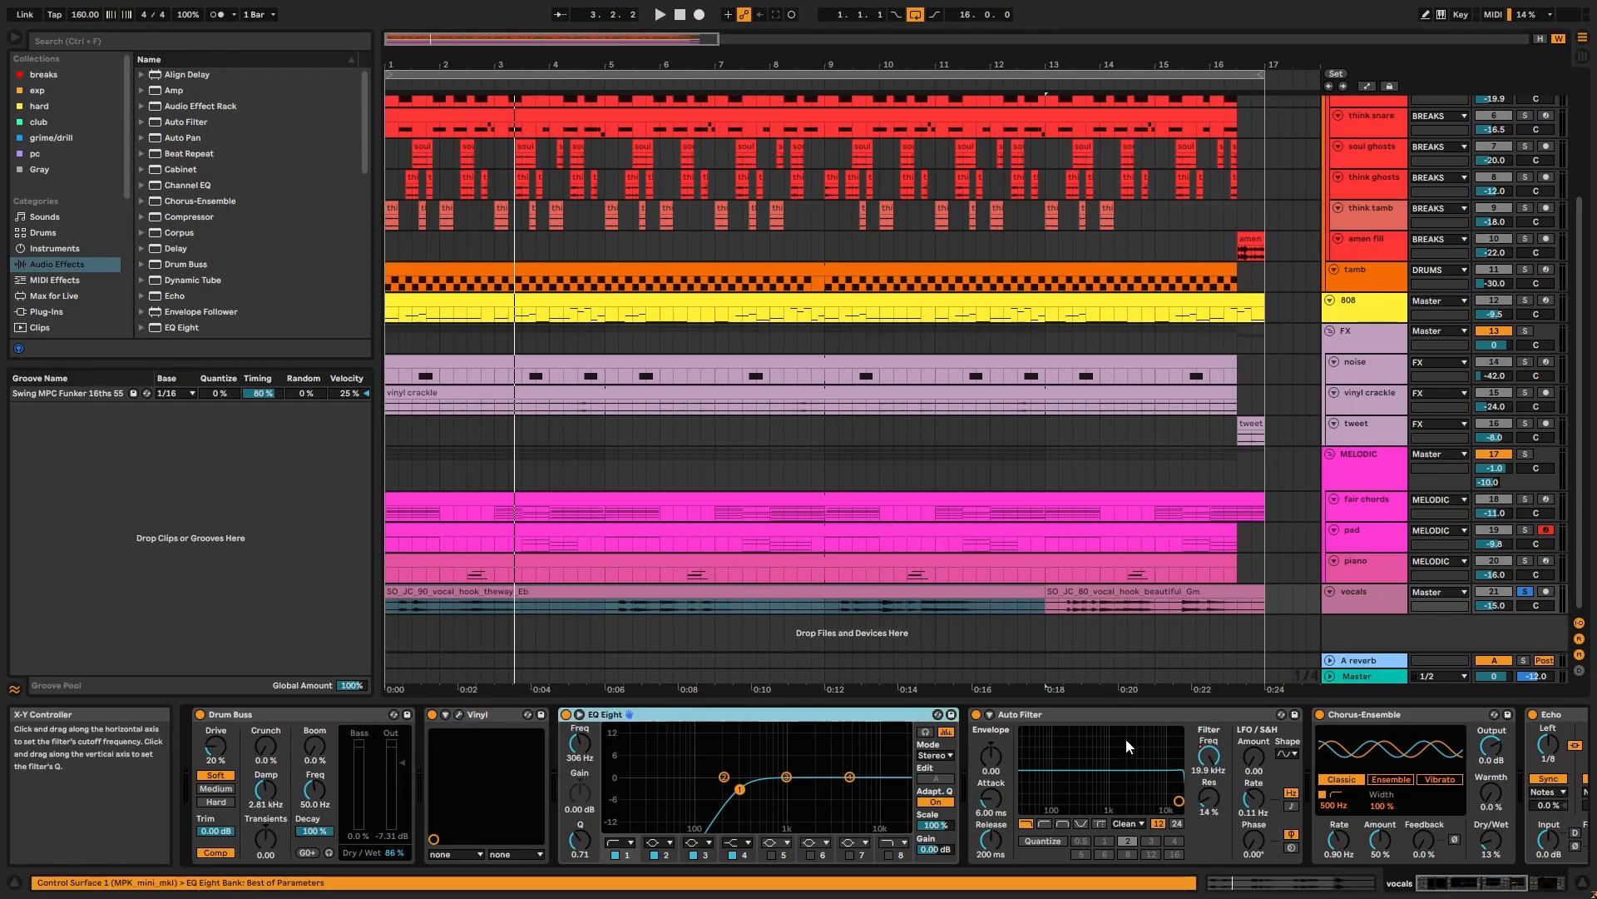
left_click(1135, 717)
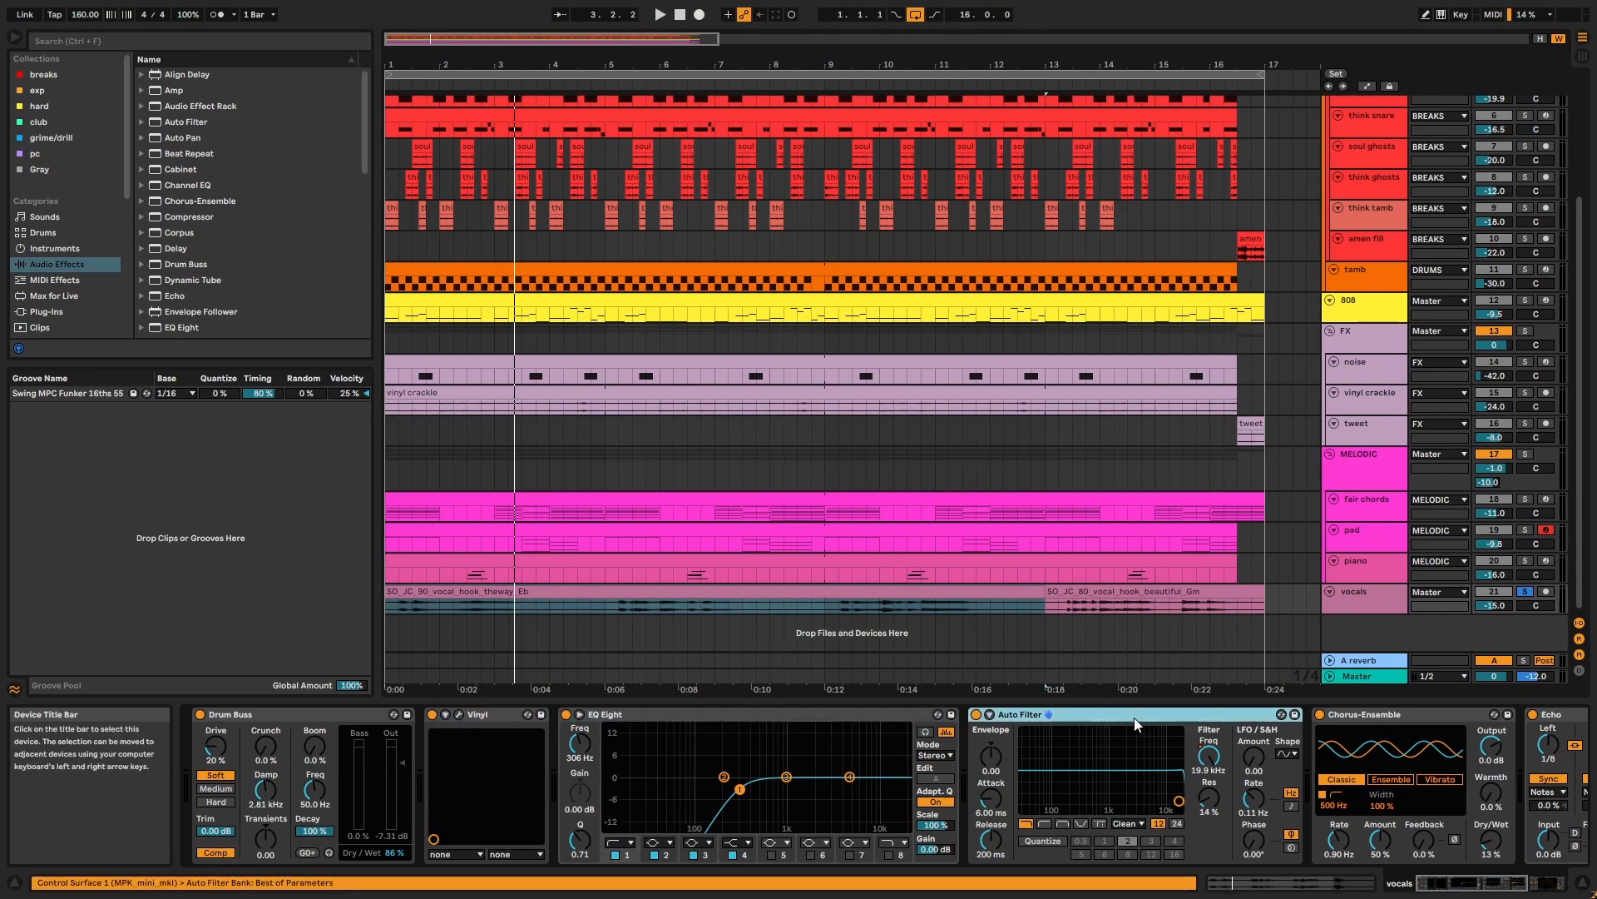
left_click(1451, 713)
left_click(1563, 716)
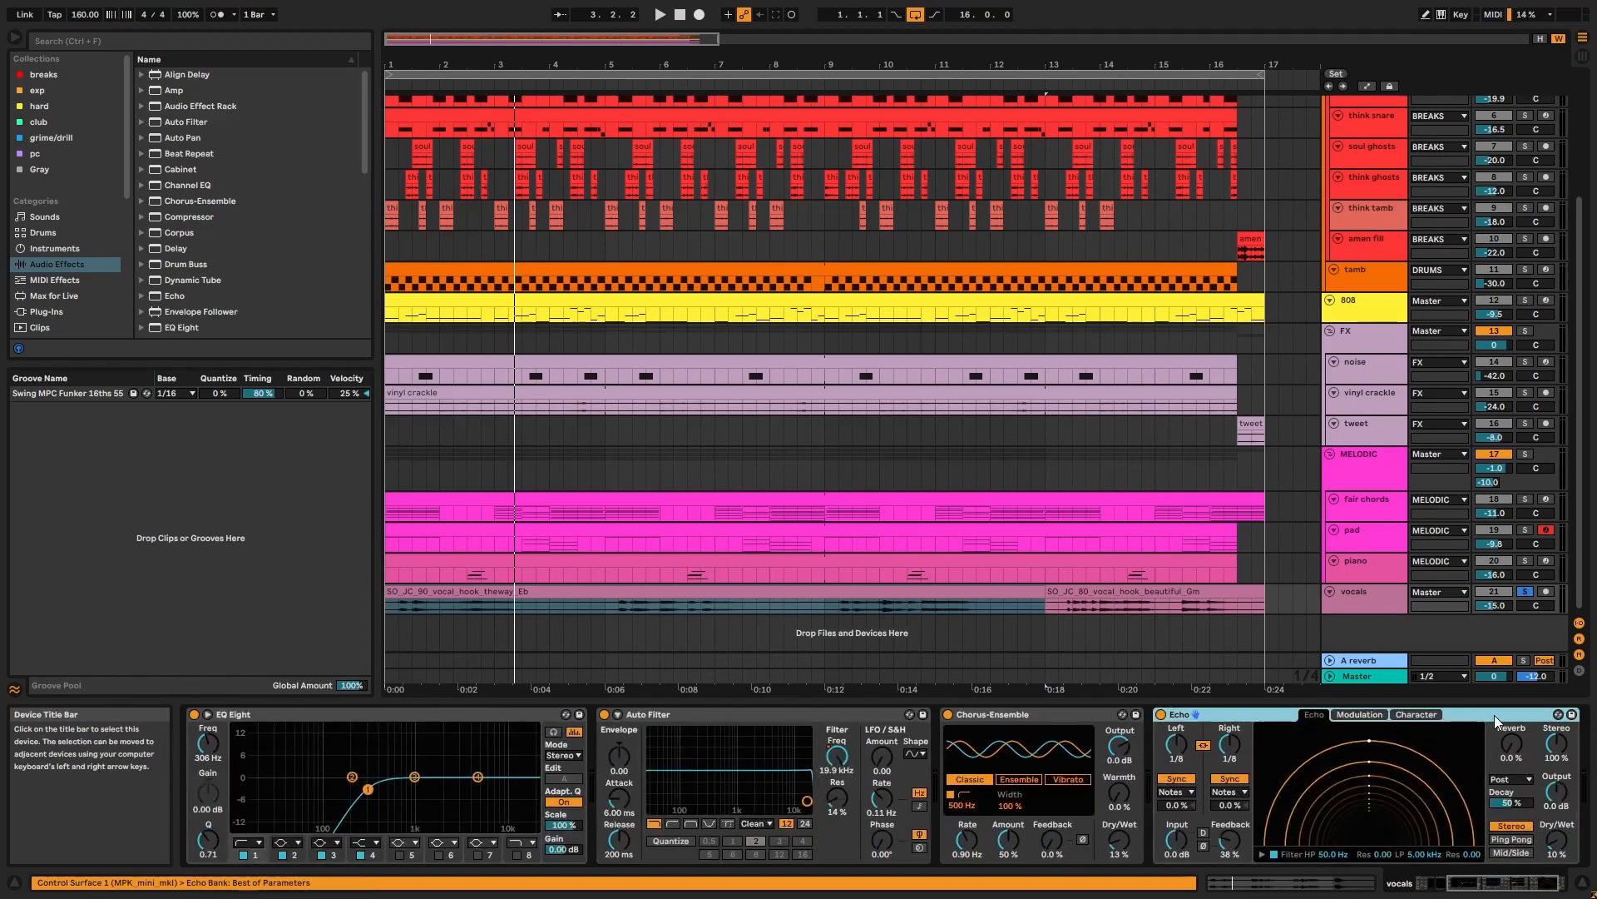